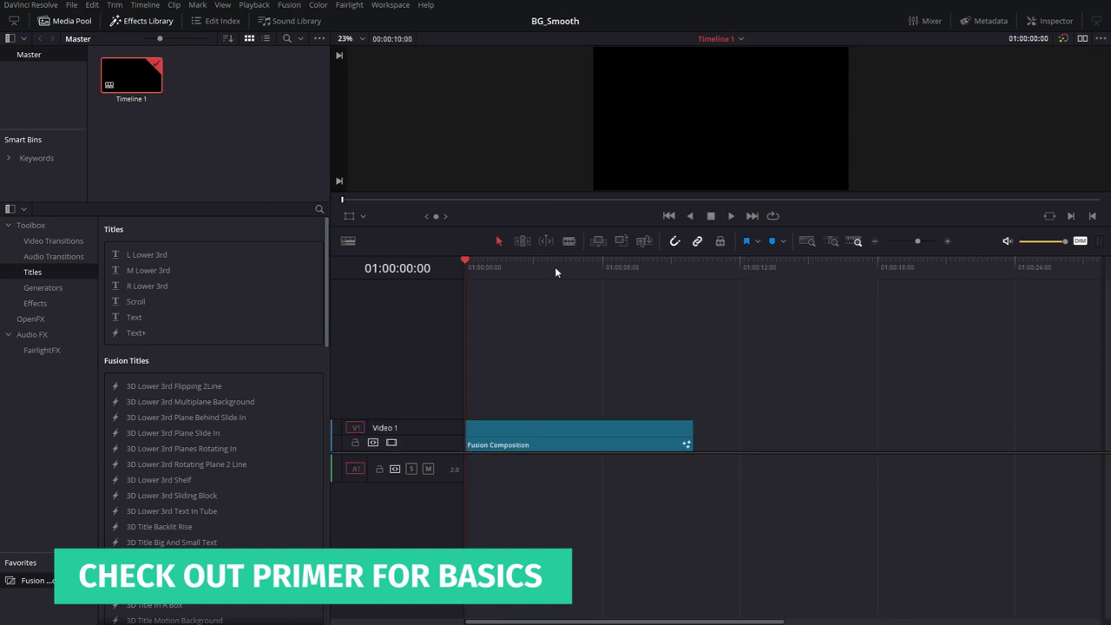
# Step: Open the clip duration setting of the Fusion Composition clip on Video 1
pyautogui.click(563, 443)
pyautogui.rightClick(572, 438)
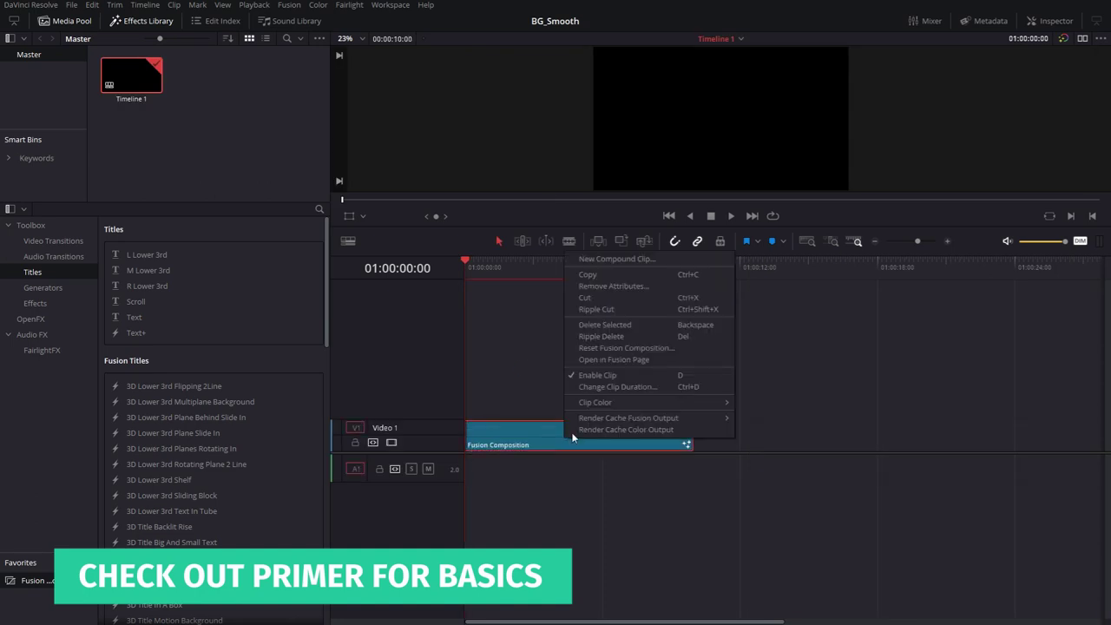
pyautogui.click(617, 386)
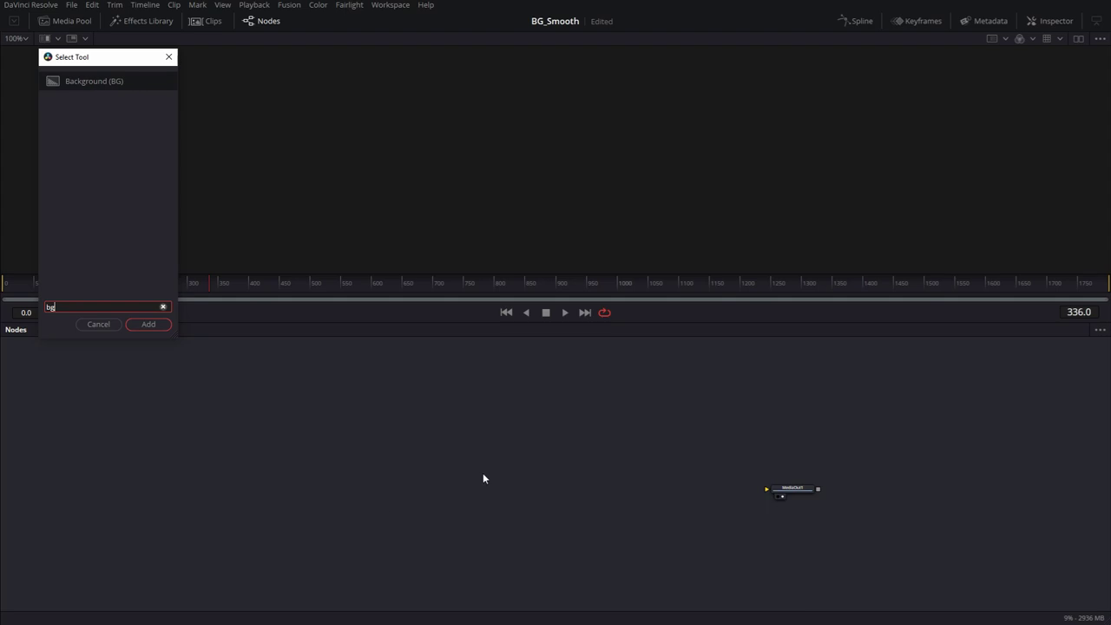
# Step: Add a Background node to the empty Fusion composition and set the Color2 swatch node's colour to orange (#f76010)
pyautogui.click(149, 324)
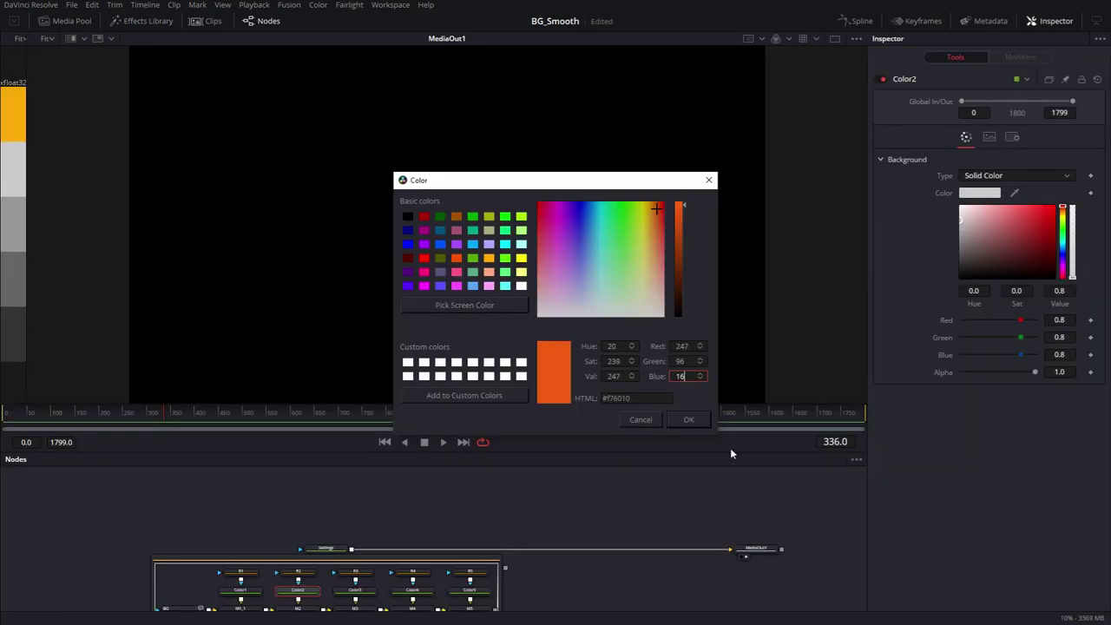
pyautogui.click(705, 423)
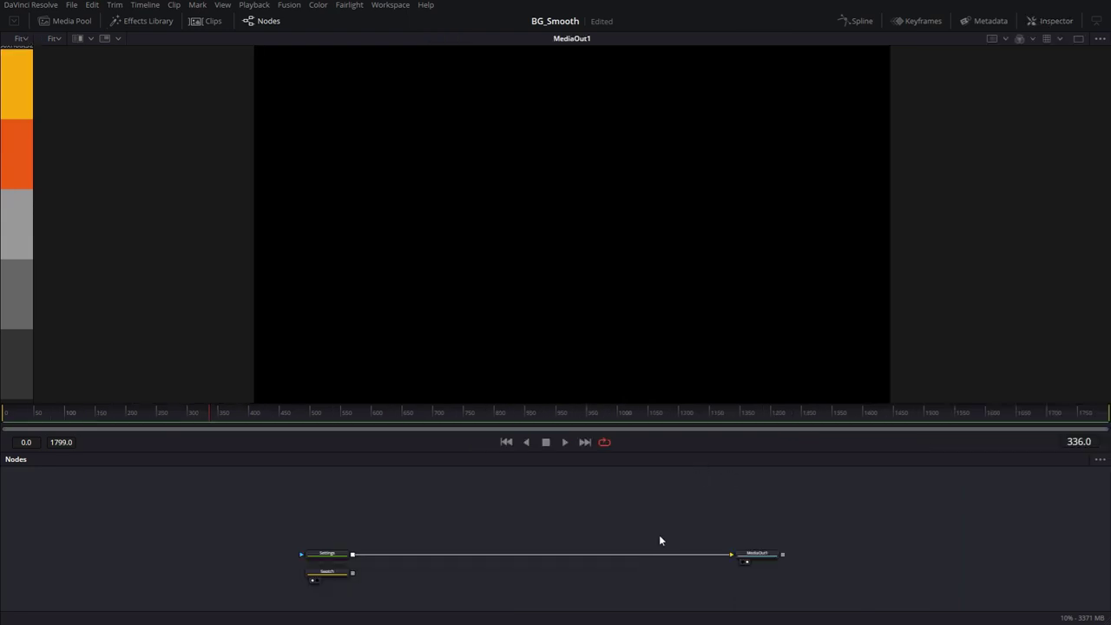
# Step: Add a Background node and merge it over the Settings node's output
pyautogui.hotkey('shift', 'space')
pyautogui.write('bg')
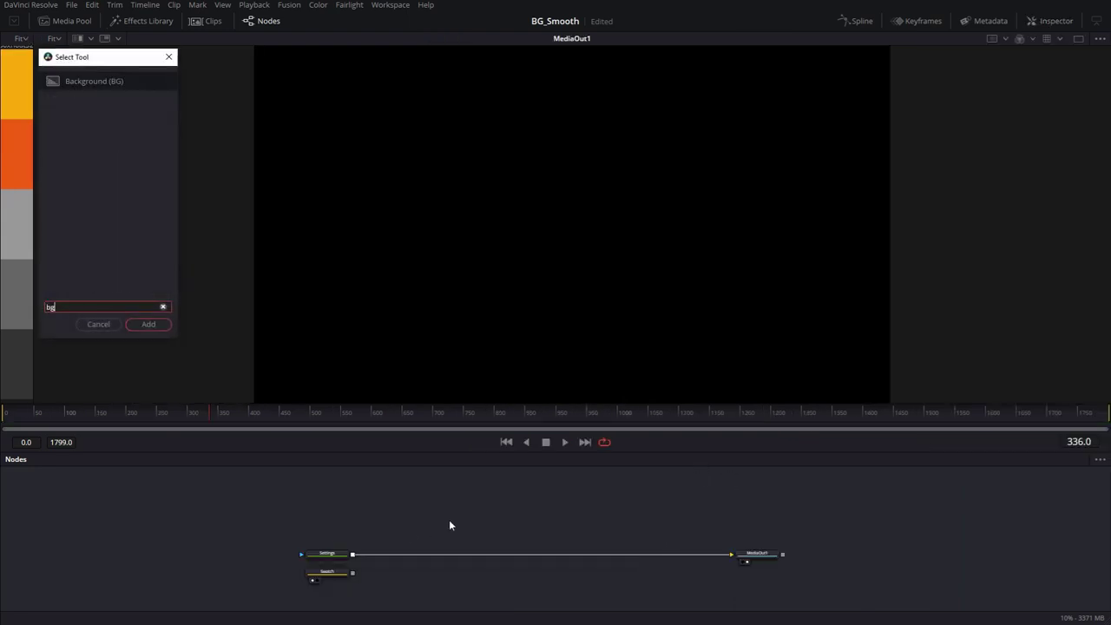
pyautogui.click(148, 323)
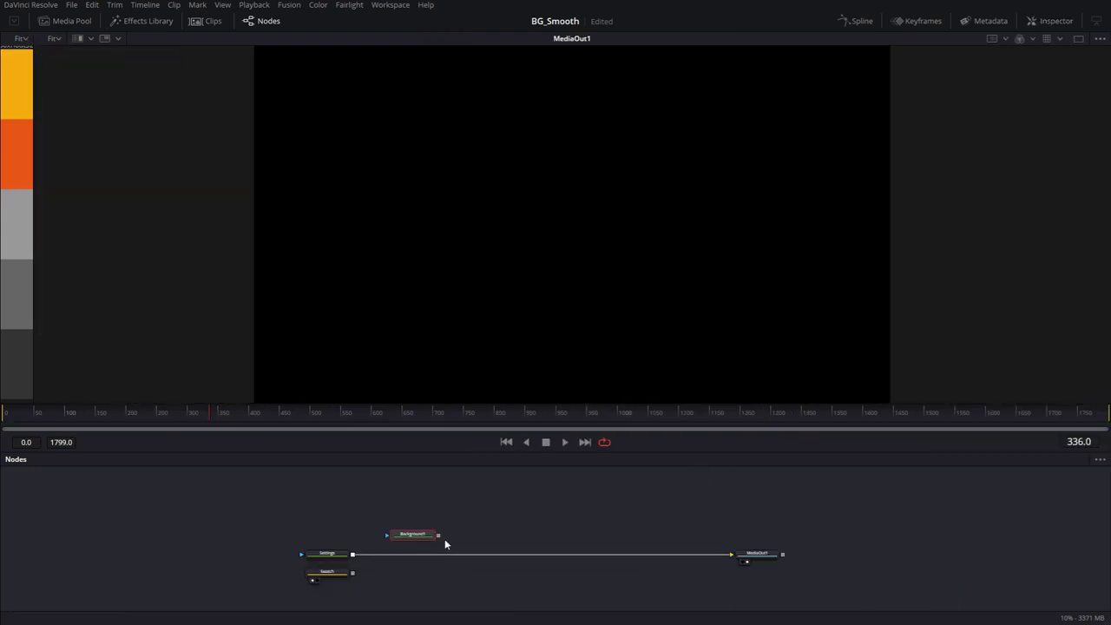
pyautogui.moveTo(439, 536); pyautogui.dragTo(413, 553)
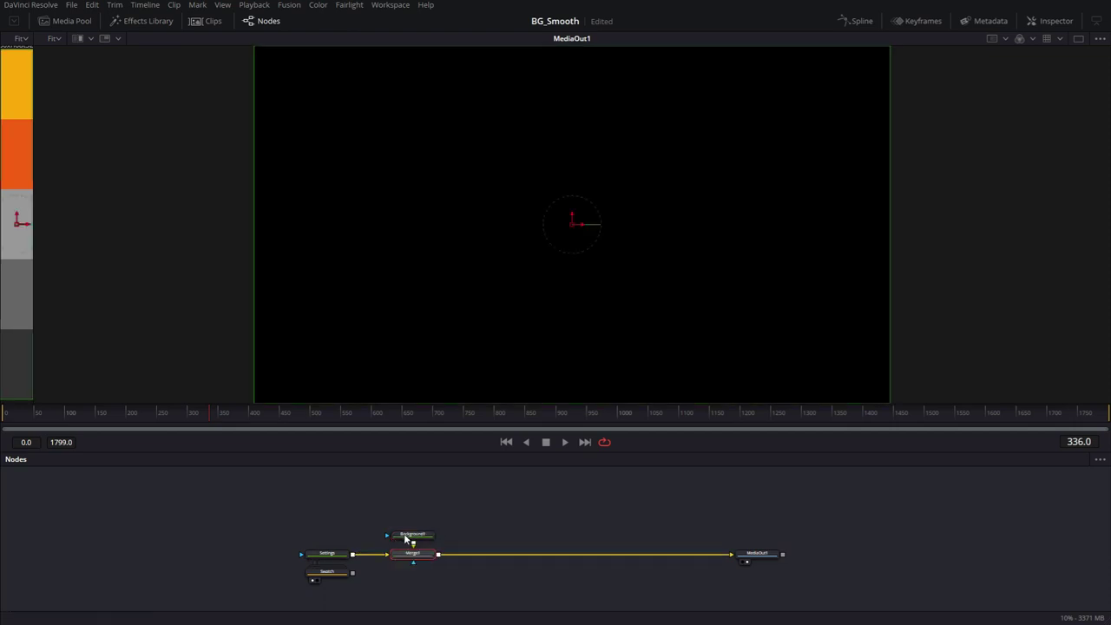
# Step: Set the new background's type to Gradient and sample the yellow swatch as its start colour
pyautogui.click(1050, 20)
pyautogui.click(981, 175)
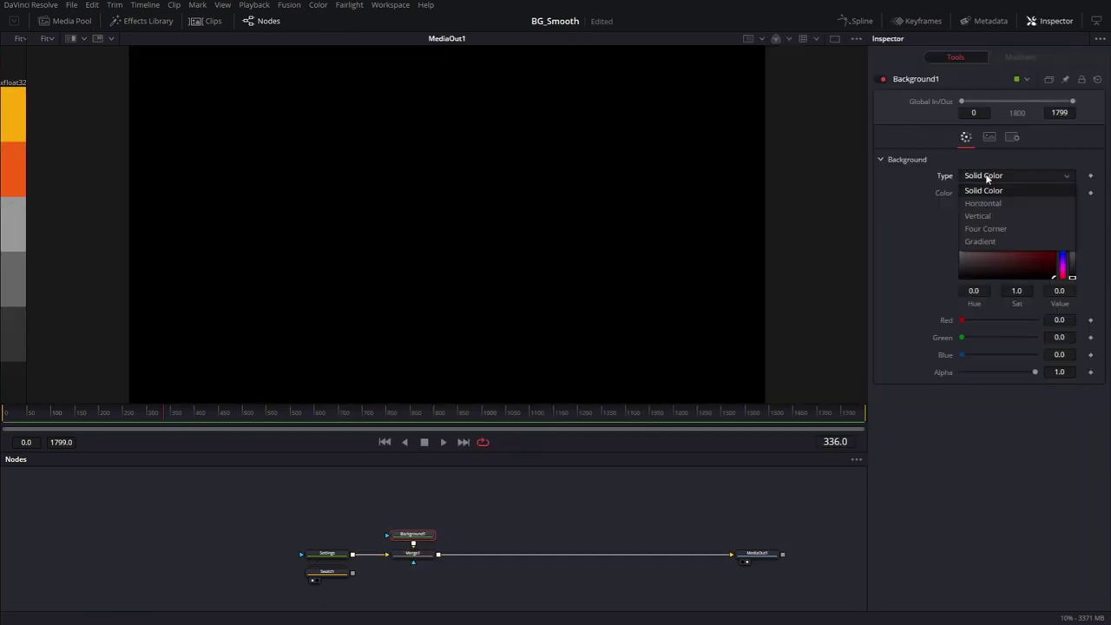
pyautogui.click(977, 241)
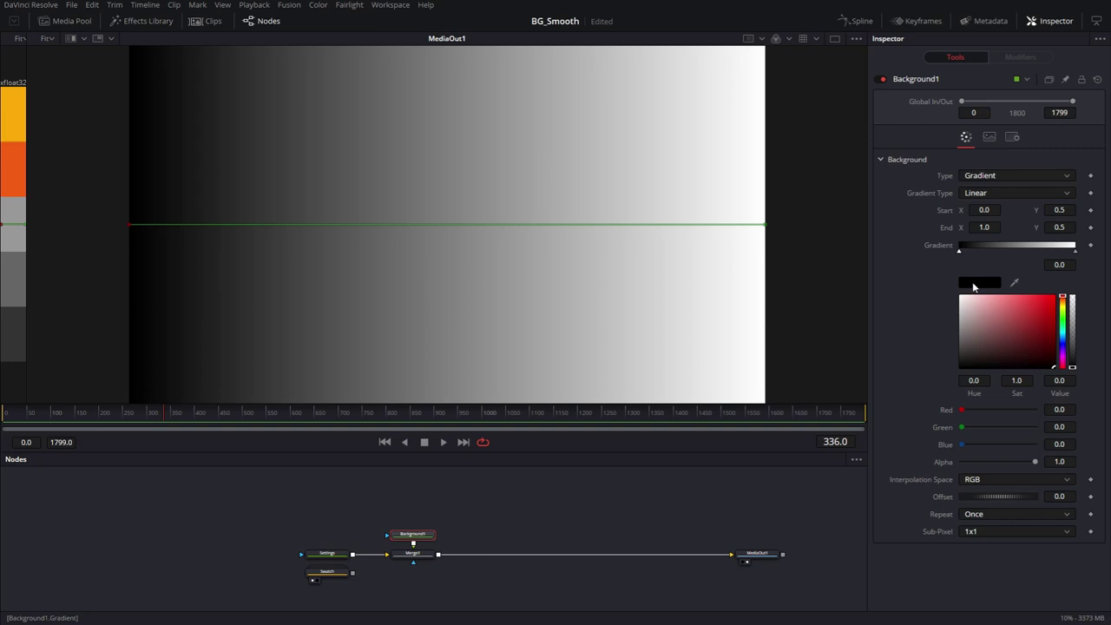
pyautogui.click(974, 284)
pyautogui.click(467, 310)
pyautogui.click(18, 111)
pyautogui.click(673, 420)
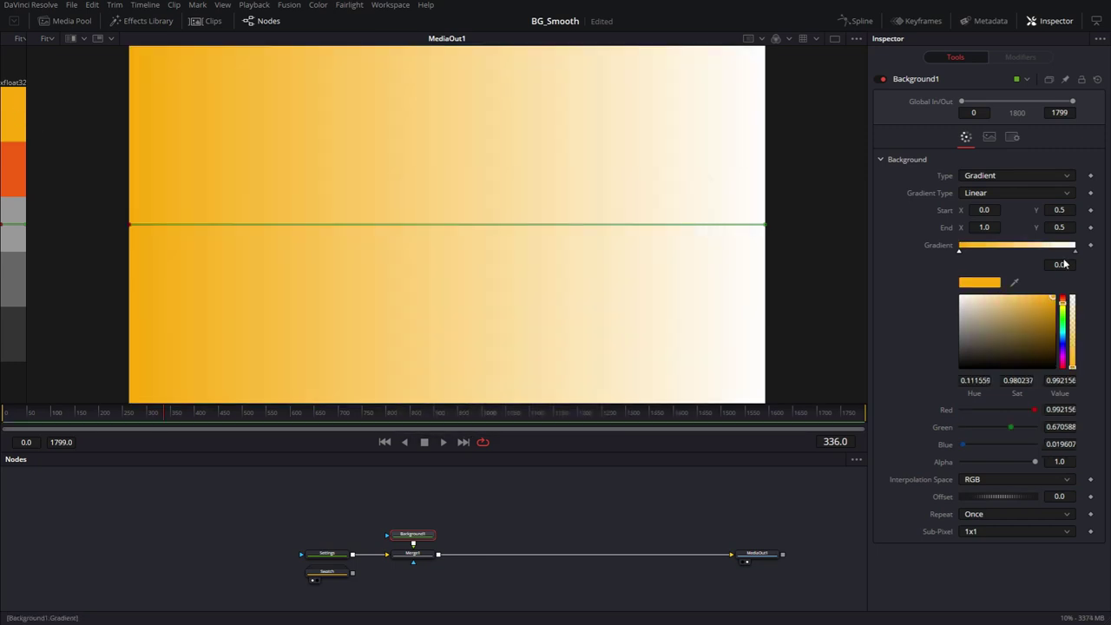
# Step: Sample the orange swatch (#f76010) as the end colour of the background's gradient
pyautogui.click(1076, 251)
pyautogui.click(990, 285)
pyautogui.click(431, 308)
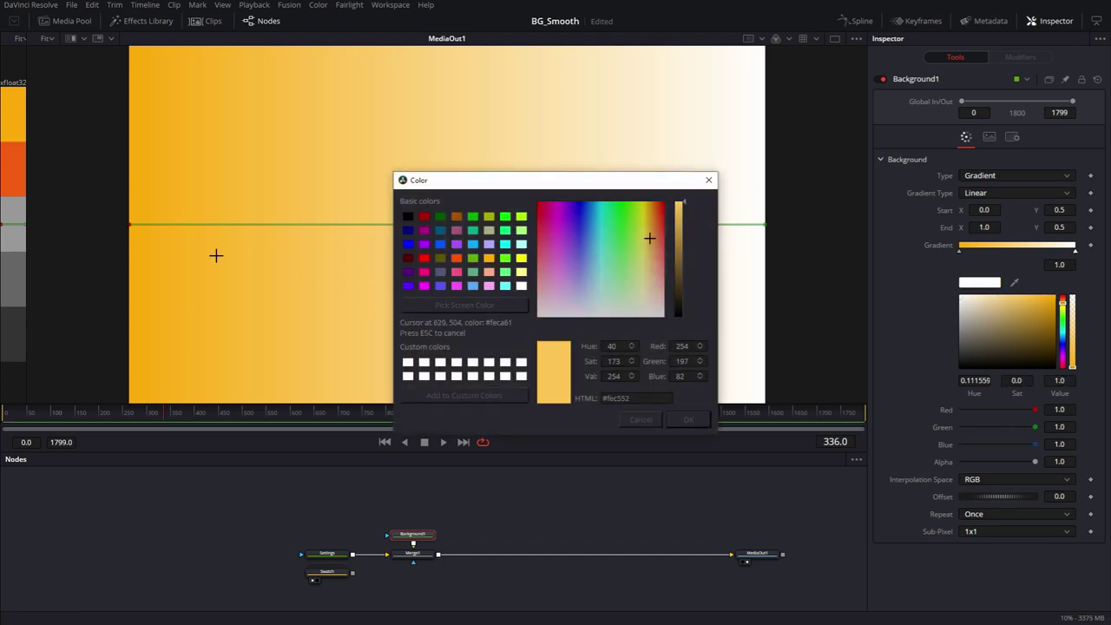
pyautogui.click(16, 174)
pyautogui.click(700, 420)
# Step: Rename the background node as Gradient
pyautogui.press('F2')
pyautogui.write('Gradient')
pyautogui.press('Return')
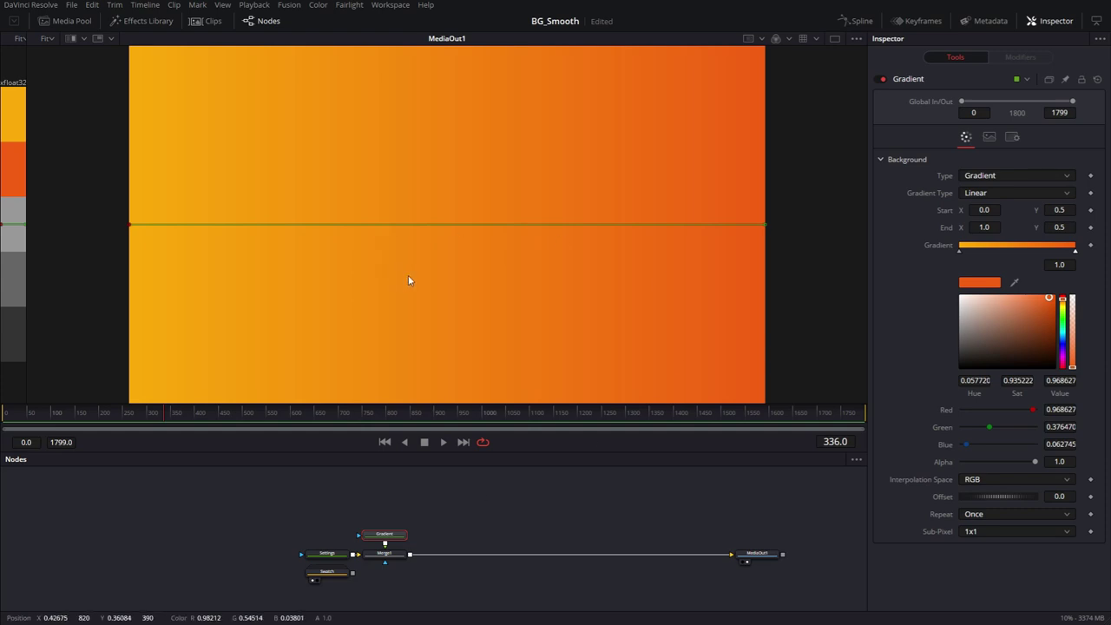
# Step: Keyframe the Start and End positions of the Gradient node at frame 0
pyautogui.moveTo(128, 412); pyautogui.dragTo(1, 414)
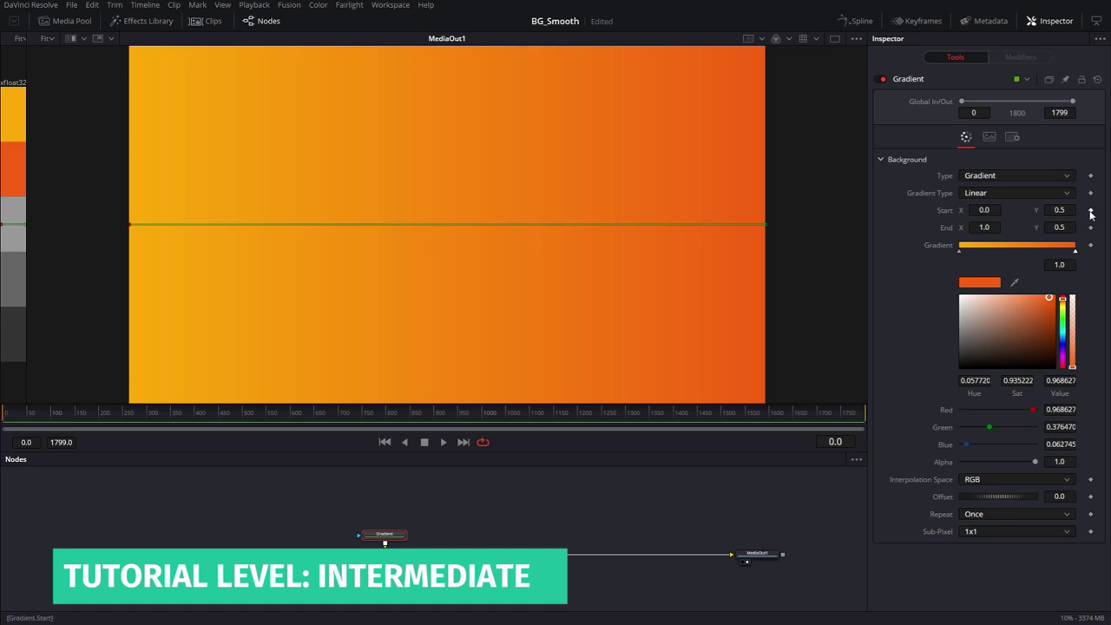
pyautogui.click(1090, 210)
pyautogui.click(1091, 228)
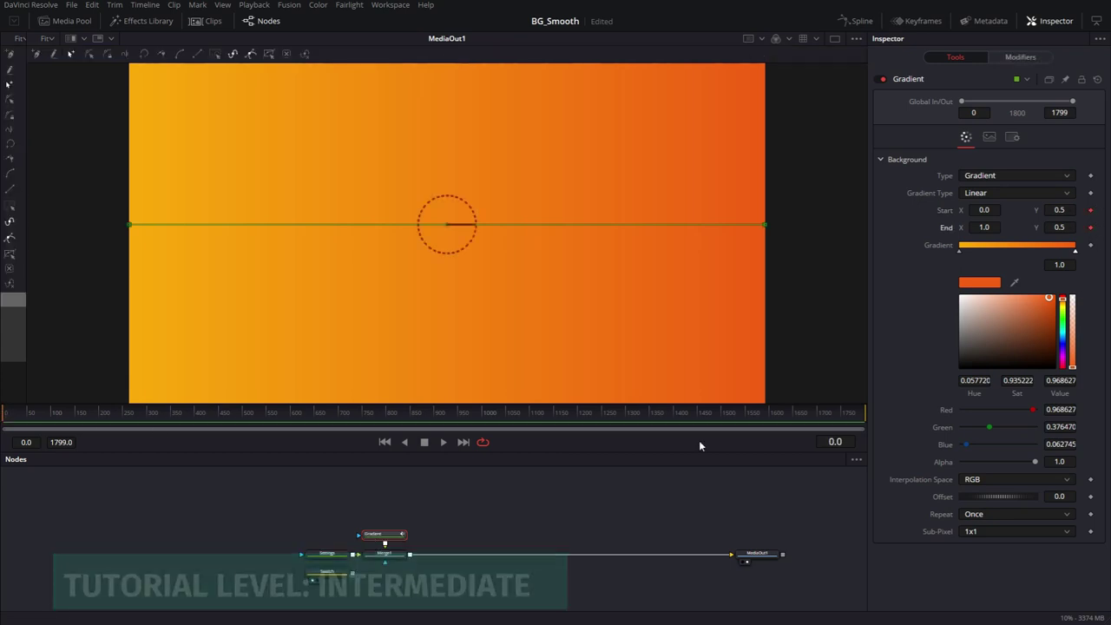
# Step: At frame 500, move the gradient's End to about X 0.76, Y 0.82 and its Start to about X 0.18, Y 0.13
pyautogui.write('500')
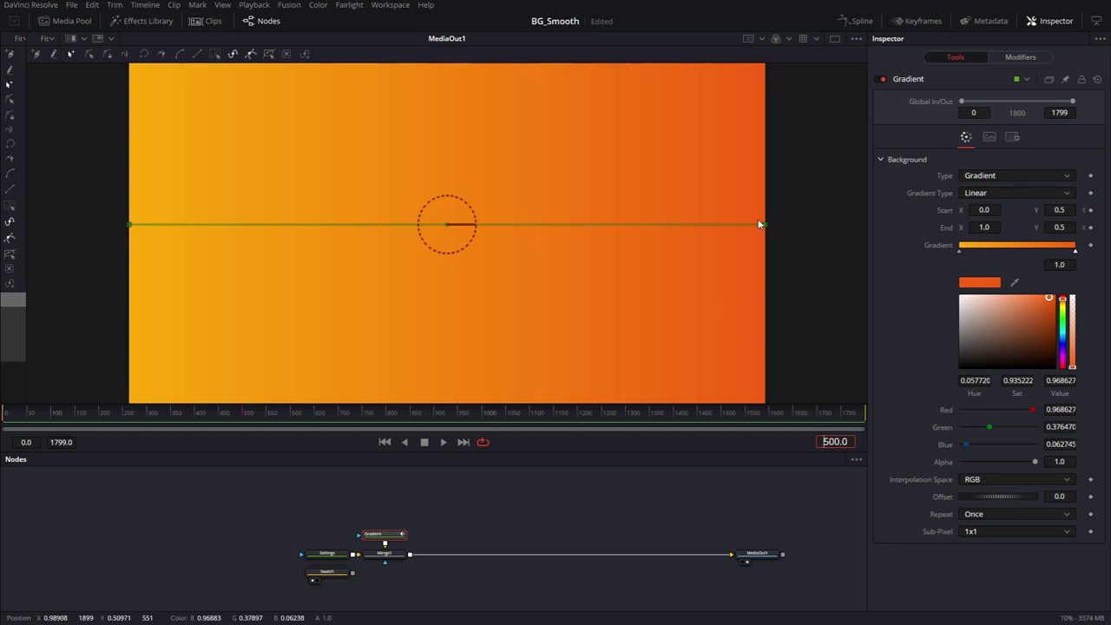
pyautogui.moveTo(763, 224); pyautogui.dragTo(613, 113)
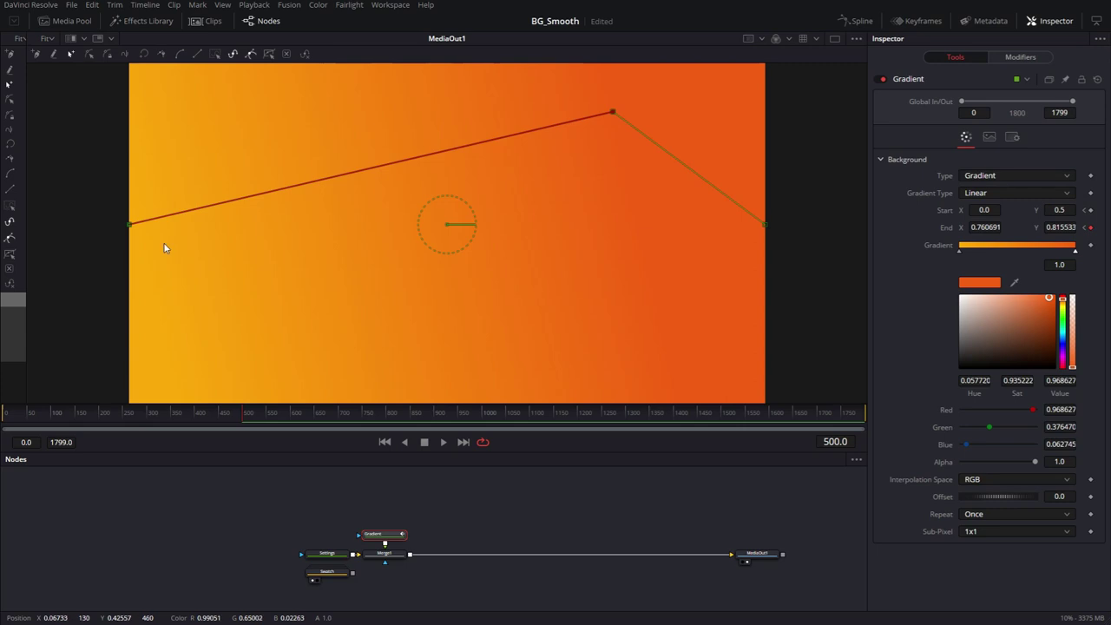
pyautogui.moveTo(128, 224); pyautogui.dragTo(246, 358)
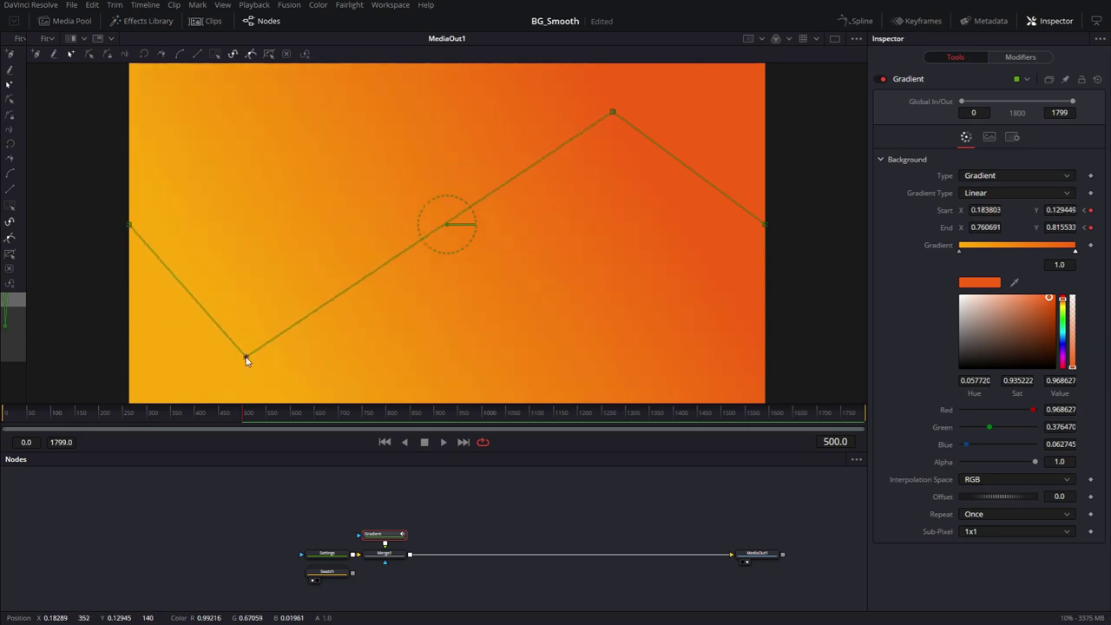
# Step: At frame 1000, move the gradient's End to about X 0.48, Y 0.81 and its Start to about X 0.53, Y 0.12
pyautogui.click(837, 440)
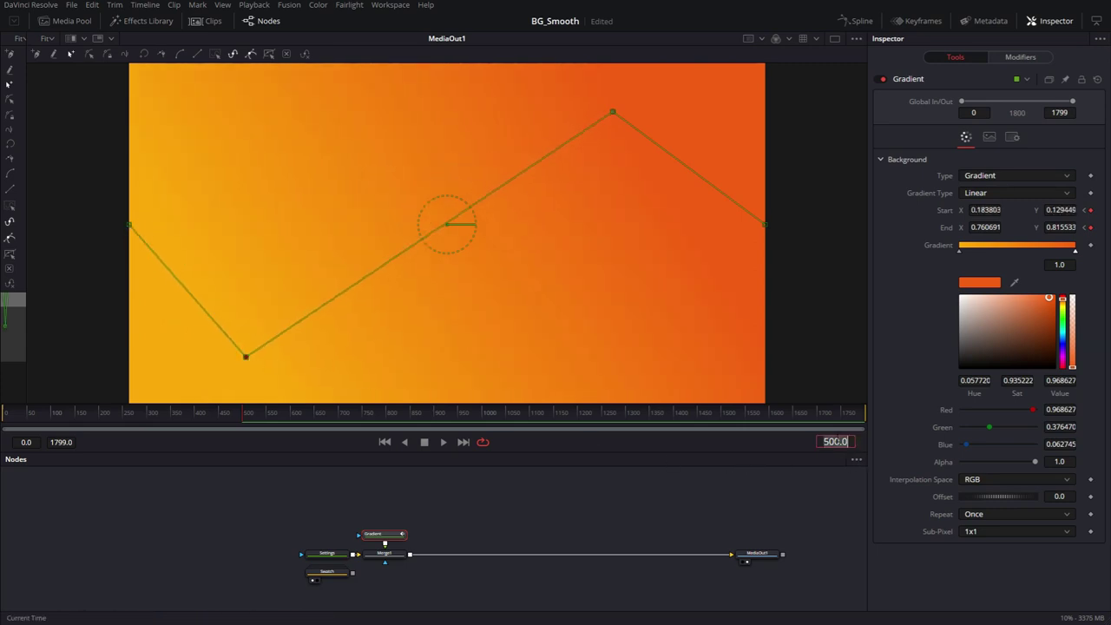
pyautogui.write('1000.0')
pyautogui.press('Return')
pyautogui.moveTo(608, 109); pyautogui.dragTo(431, 116)
pyautogui.moveTo(244, 358); pyautogui.dragTo(470, 366)
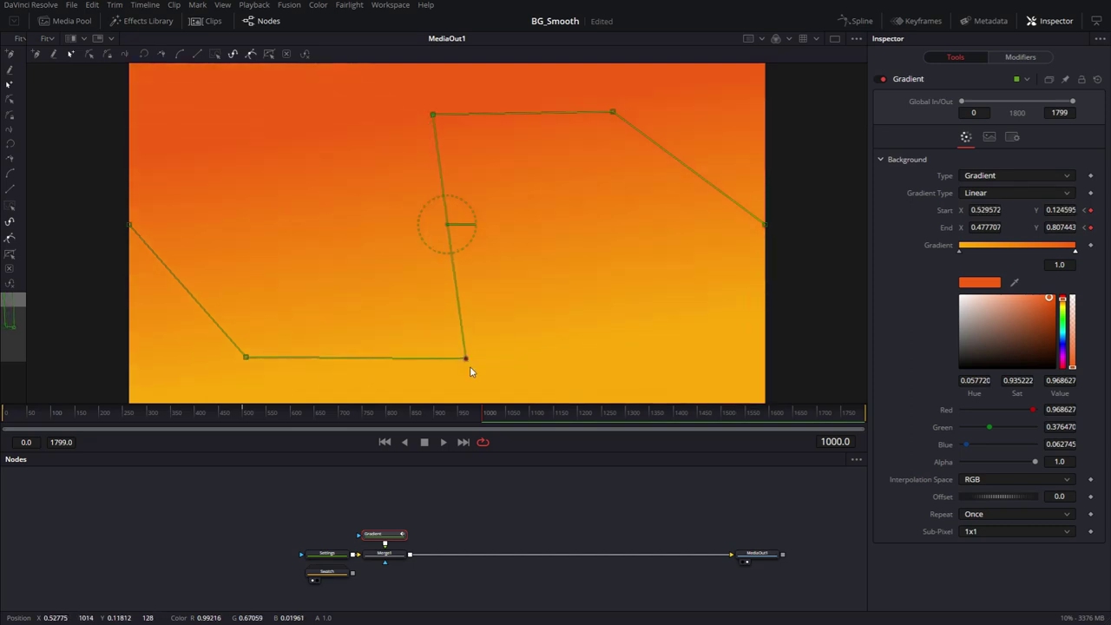
# Step: At frame 1500, move the gradient's End to about X 0.23, Y 0.69 and its Start to about X 0.80, Y 0.22
pyautogui.click(835, 442)
pyautogui.write('1500.0')
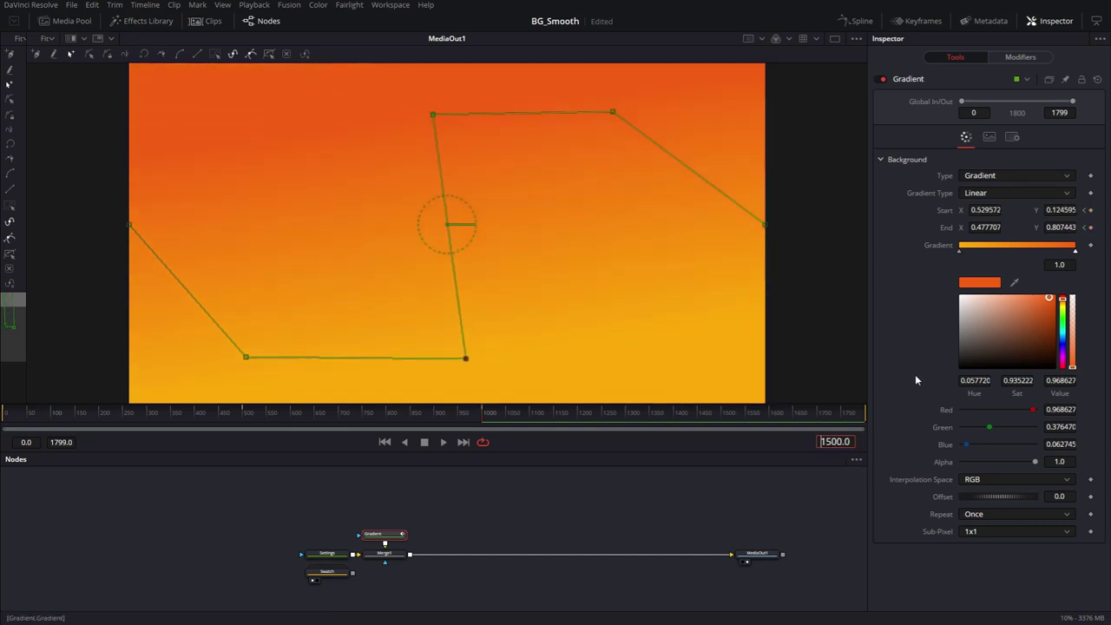
pyautogui.press('Return')
pyautogui.moveTo(431, 116); pyautogui.dragTo(271, 156)
pyautogui.moveTo(467, 359); pyautogui.dragTo(639, 328)
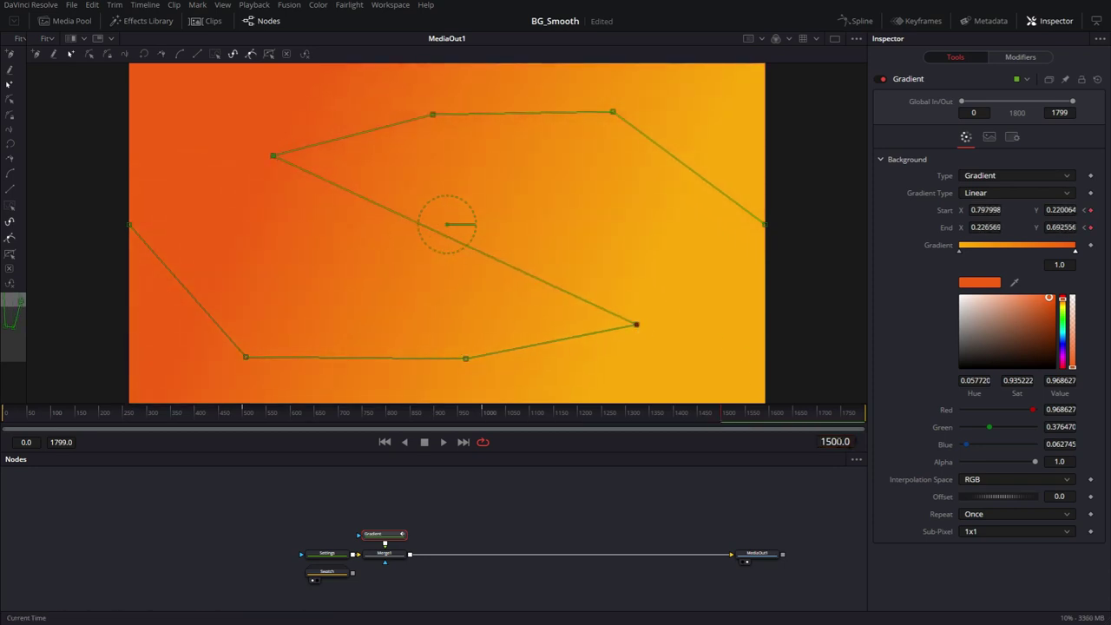
# Step: At frame 1799, move the gradient's Start to about X 0.87, Y 0.45 and shift its End point slightly down and outward
pyautogui.moveTo(721, 416); pyautogui.dragTo(866, 411)
pyautogui.moveTo(636, 324); pyautogui.dragTo(683, 242)
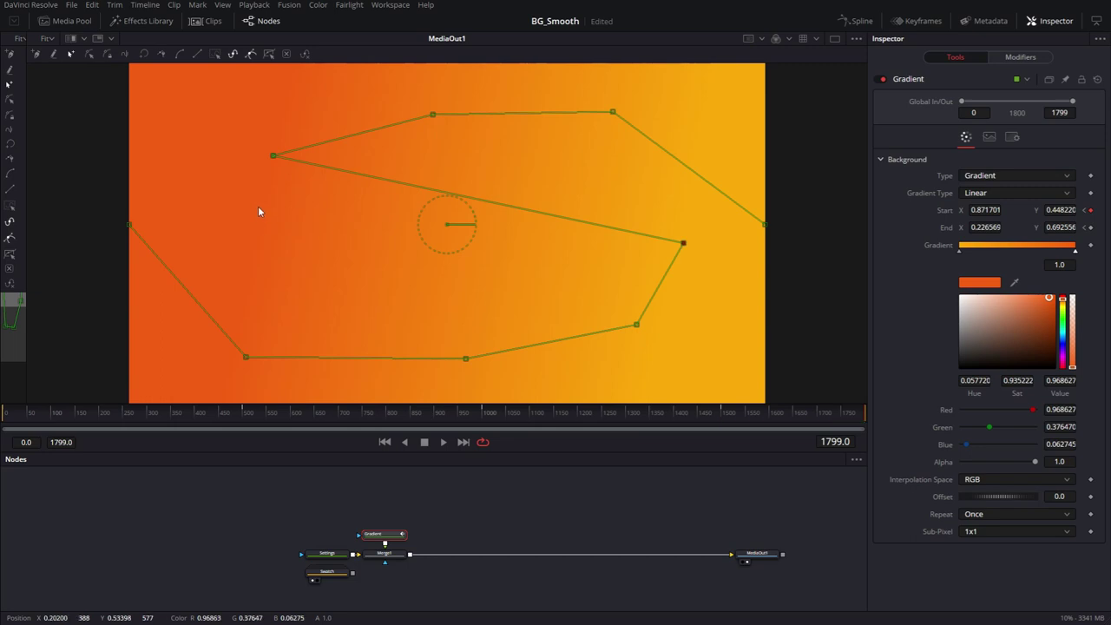
pyautogui.moveTo(274, 155); pyautogui.dragTo(249, 217)
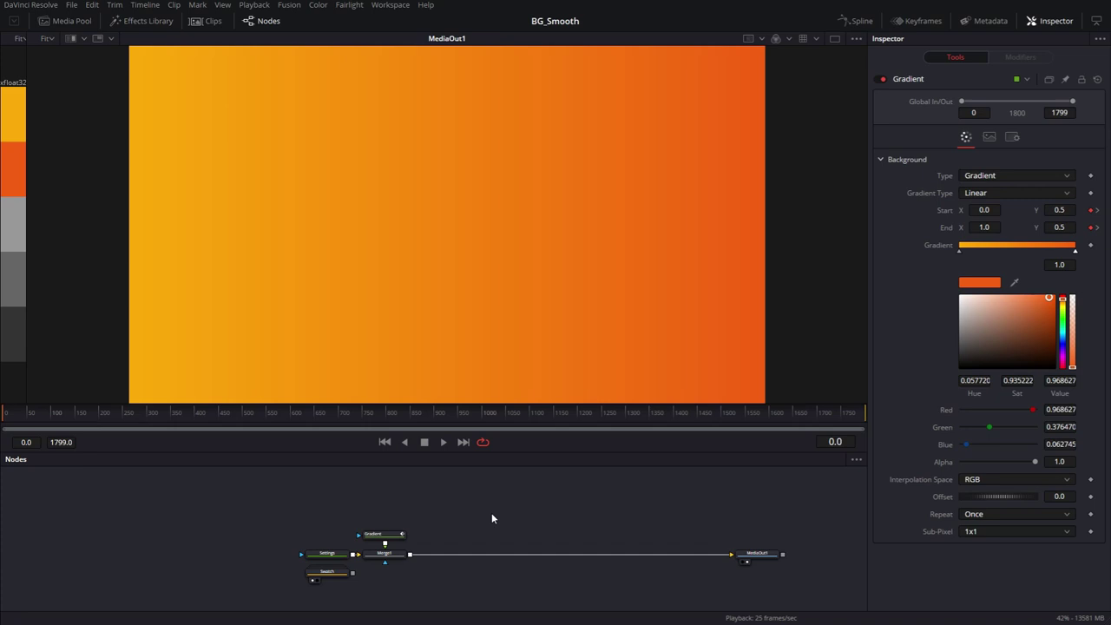
# Step: Add another Background node and merge it over the output of Merge1
pyautogui.hotkey('shift', 'space')
pyautogui.write('bg')
pyautogui.click(148, 324)
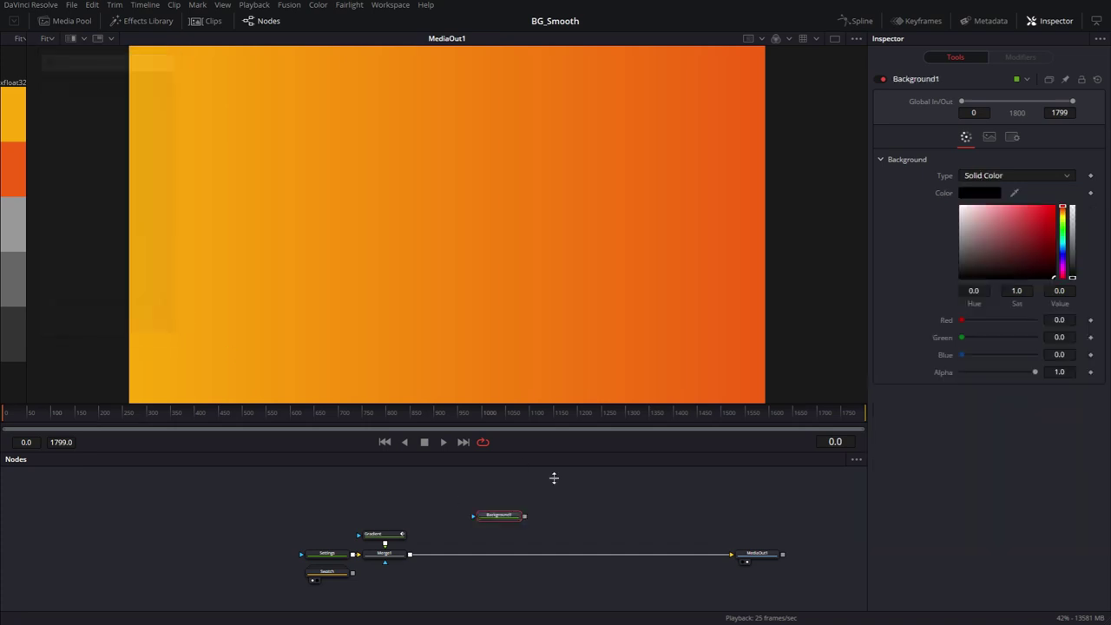
pyautogui.moveTo(525, 519); pyautogui.dragTo(411, 555)
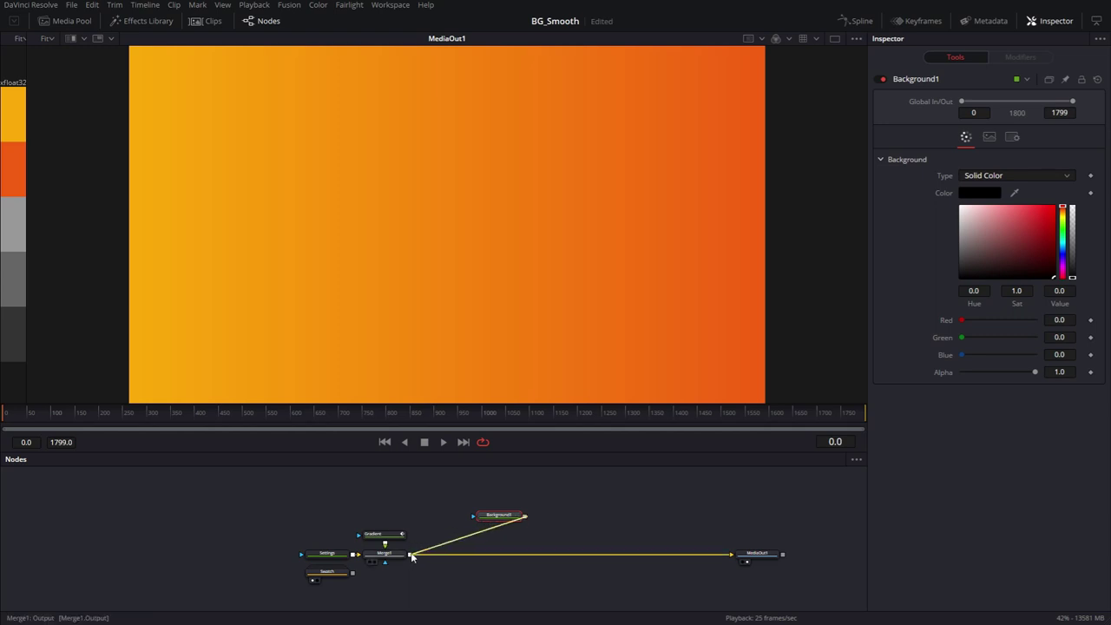
# Step: Set Background1's type to Gradient and sample the yellow swatch as its start colour
pyautogui.click(500, 519)
pyautogui.click(989, 175)
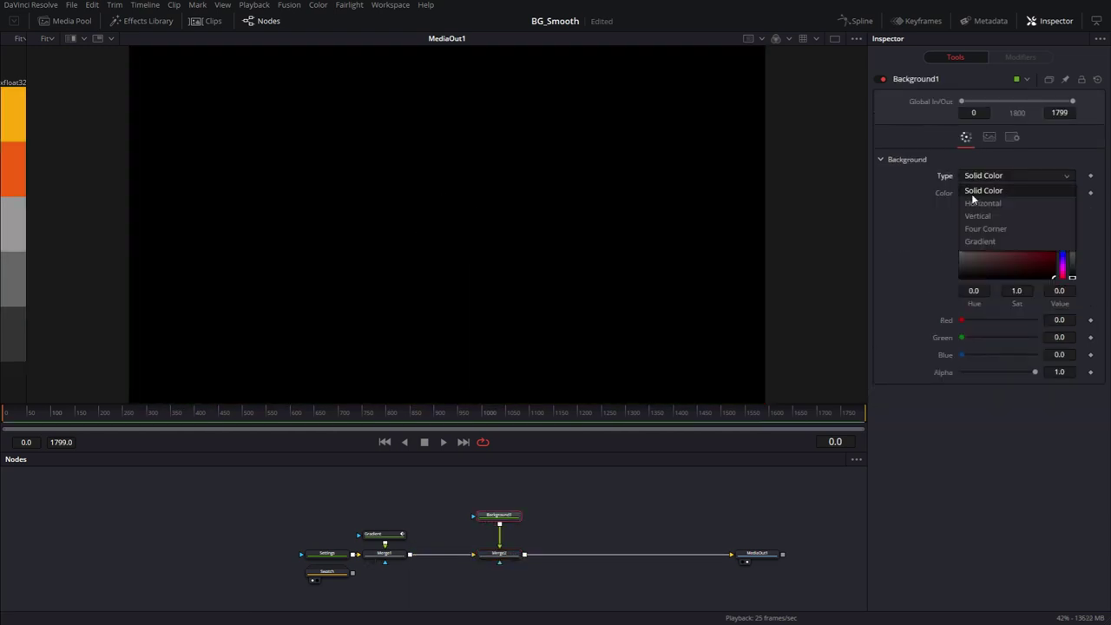
pyautogui.click(972, 241)
pyautogui.click(972, 284)
pyautogui.click(459, 309)
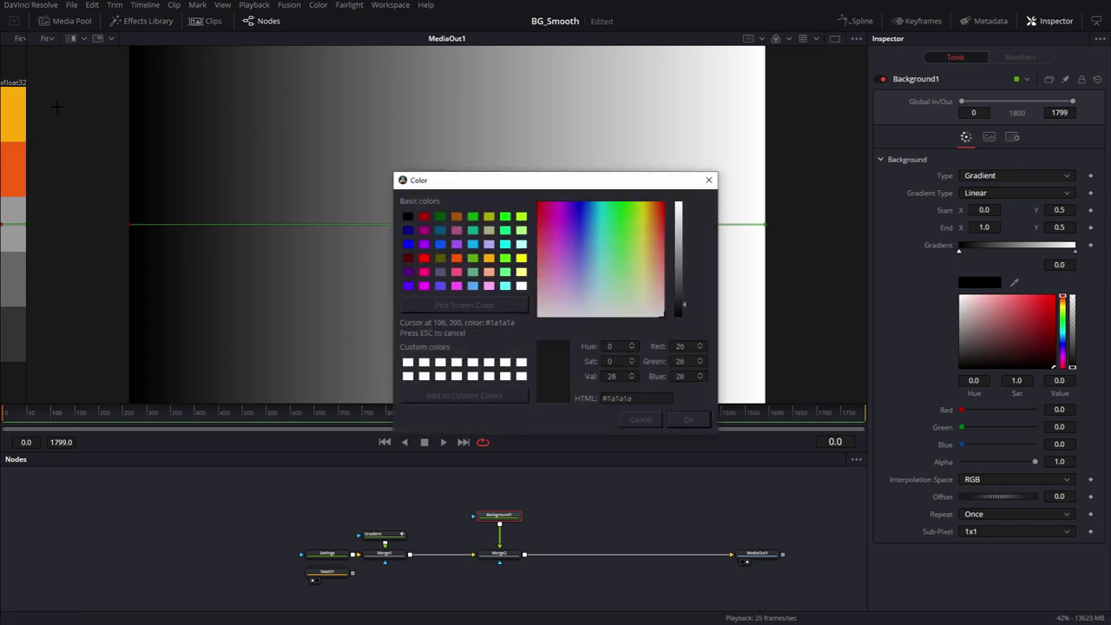
pyautogui.click(10, 105)
pyautogui.click(687, 420)
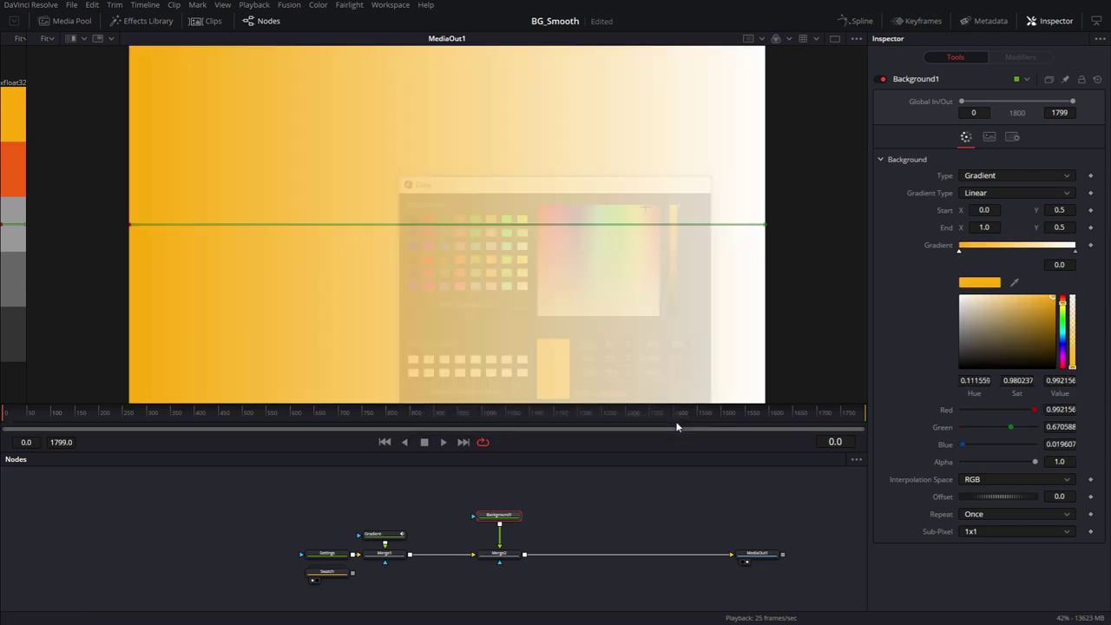
# Step: Sample the orange swatch (#f76010) as the end colour of Background1's gradient
pyautogui.click(1075, 253)
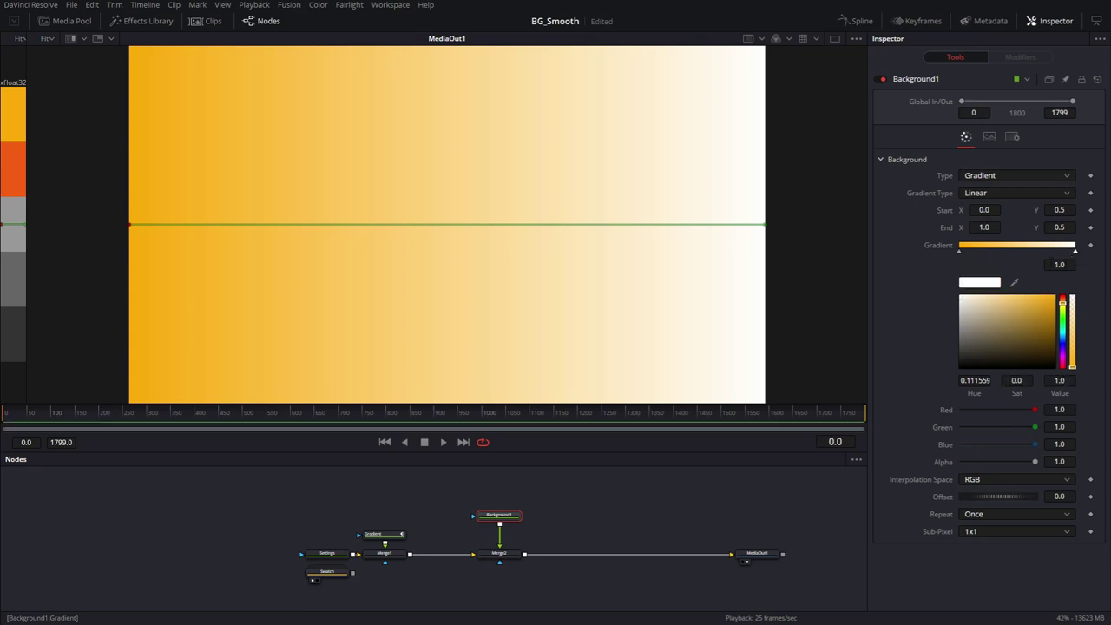
pyautogui.click(981, 283)
pyautogui.click(462, 306)
pyautogui.click(12, 173)
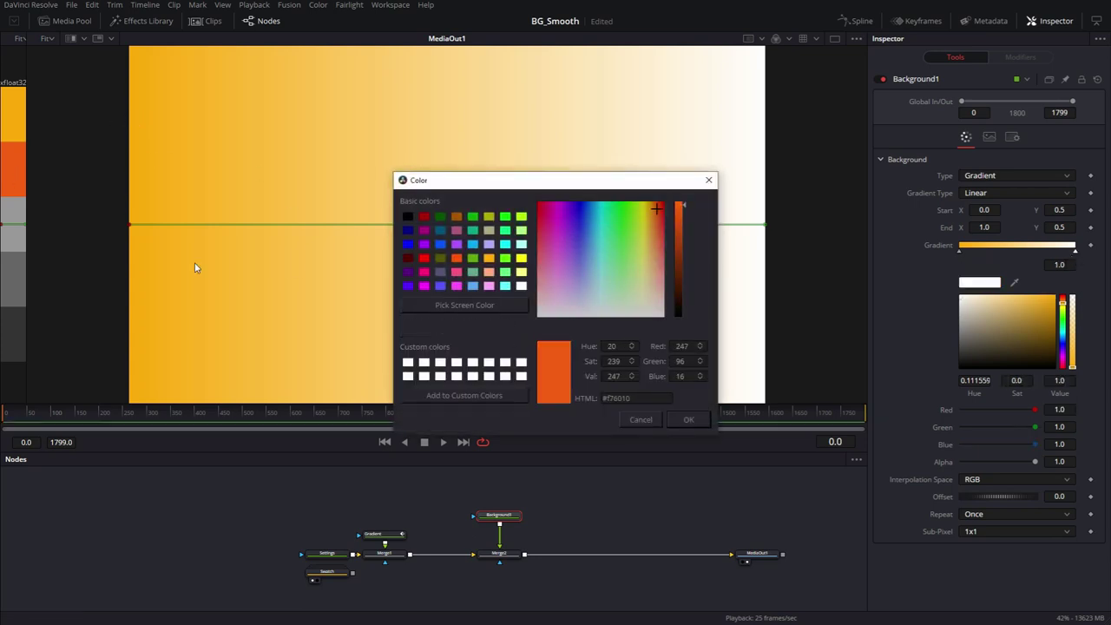
pyautogui.click(688, 419)
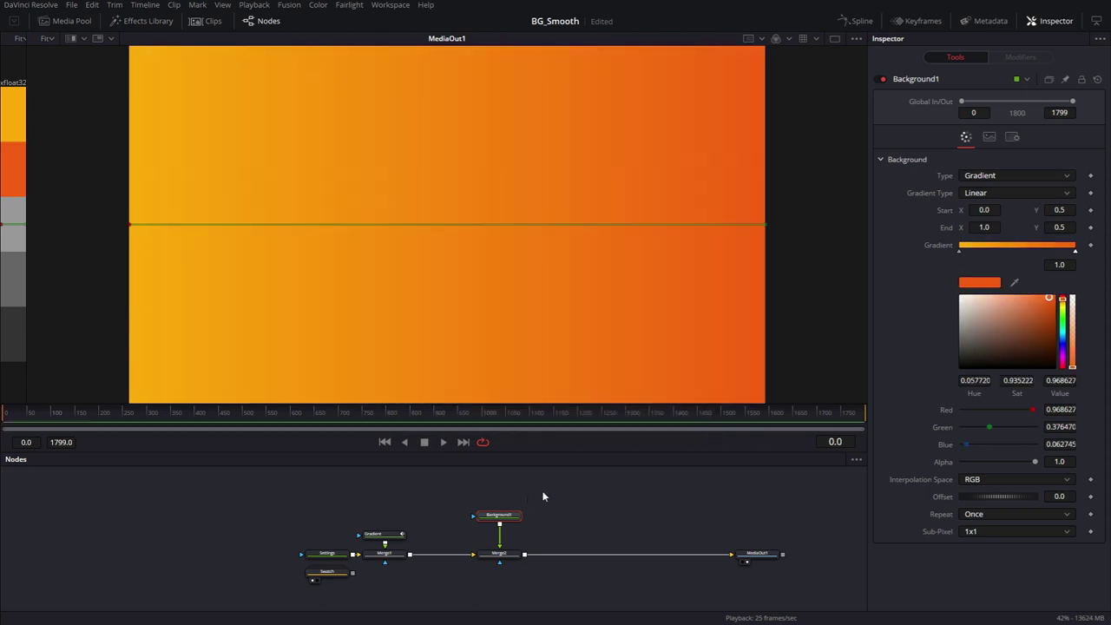
# Step: Add a BSpline mask to the Background1 node
pyautogui.hotkey('shift', 'space')
pyautogui.write('bg')
pyautogui.press('BackSpace')
pyautogui.write('sp')
pyautogui.press('Return')
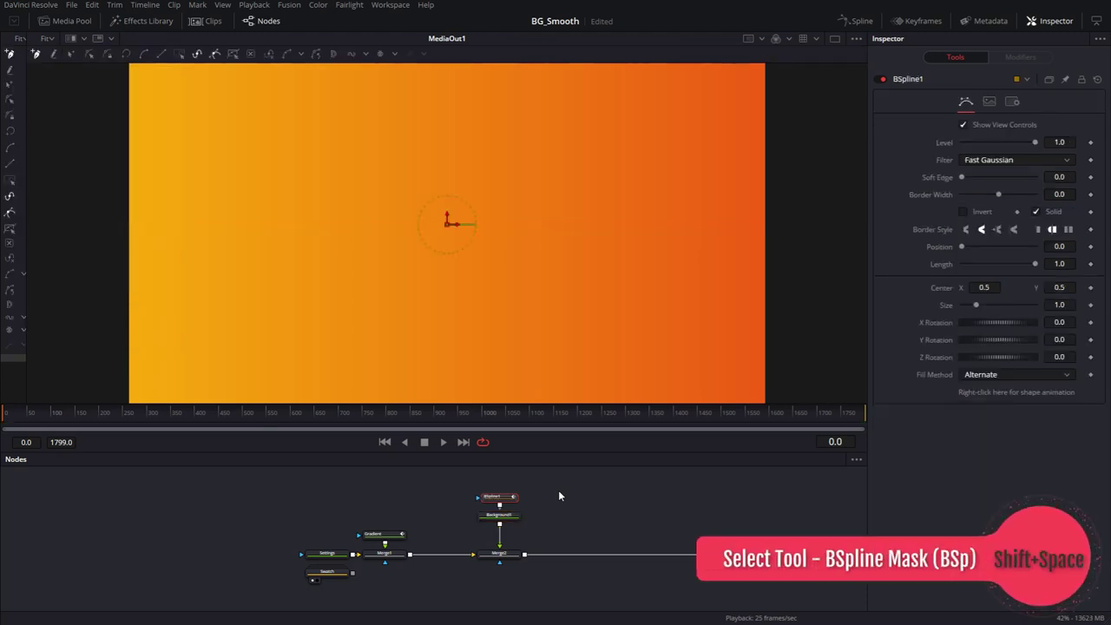
# Step: Draw a closed five-point B-spline shape across the middle of the frame, wide and rounded with a slight dip in its upper edge
pyautogui.click(252, 176)
pyautogui.click(250, 307)
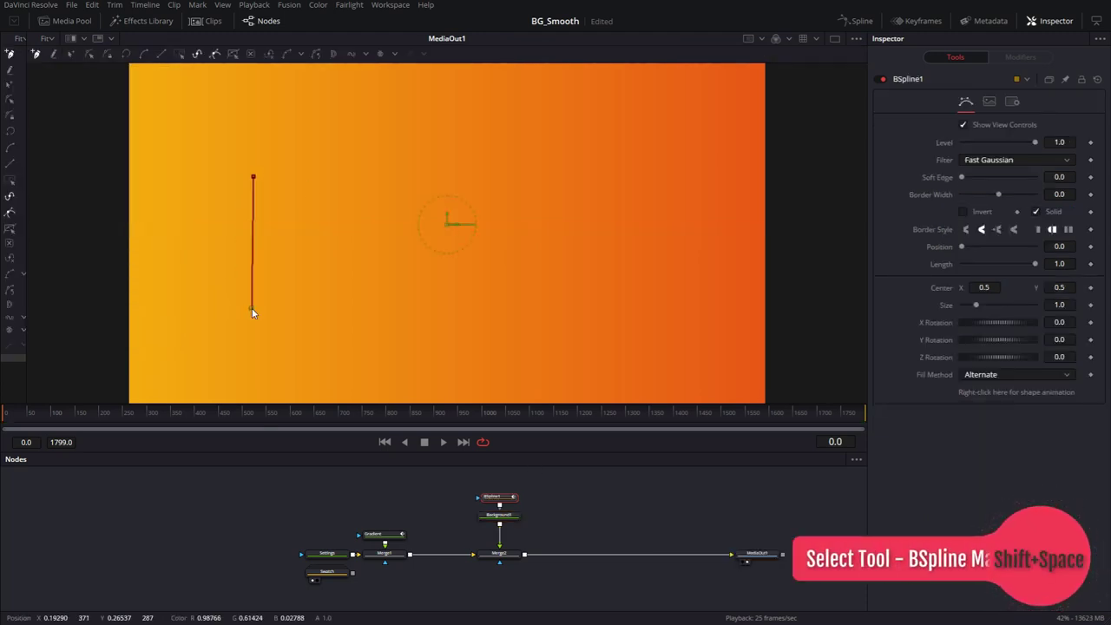
pyautogui.click(616, 324)
pyautogui.click(605, 171)
pyautogui.click(421, 209)
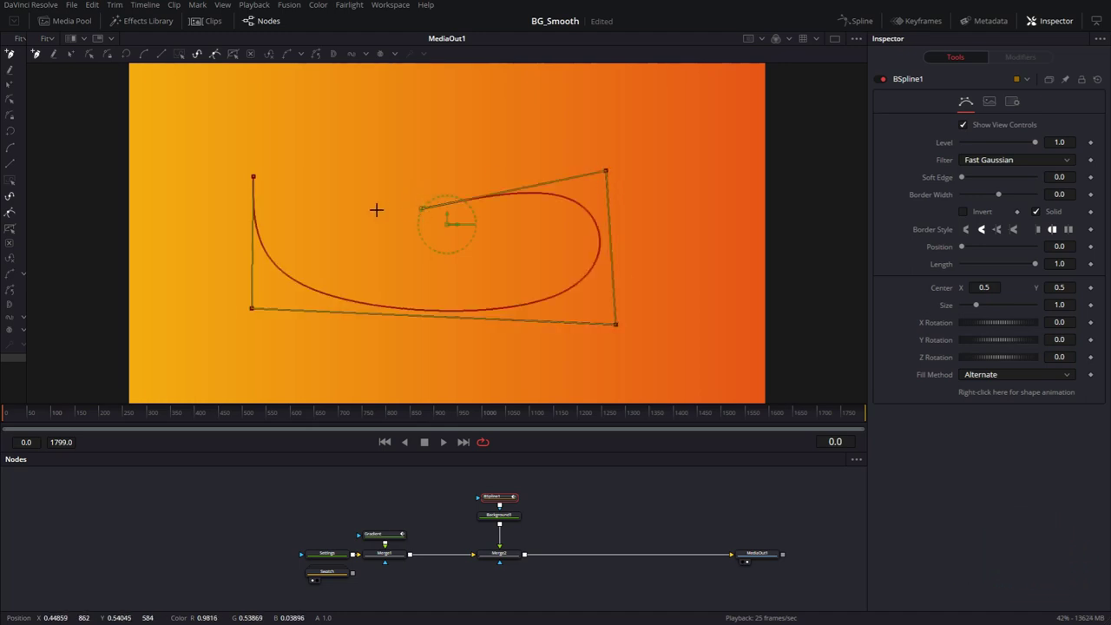
pyautogui.click(252, 177)
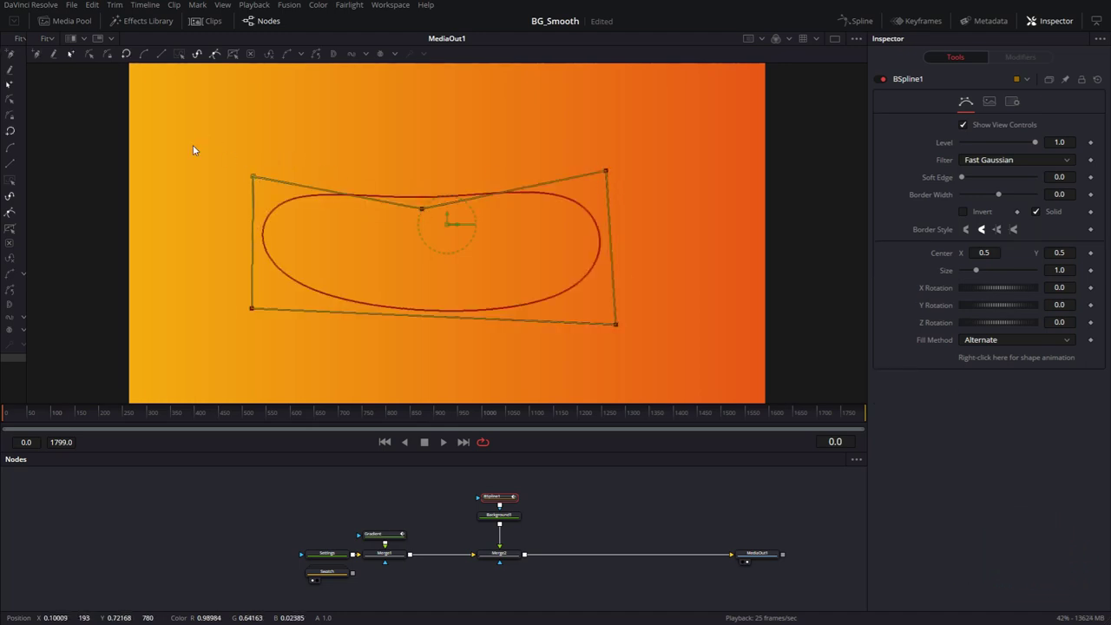
# Step: Save the project and, in Modify Only mode, pull the B-spline's upper-left point up and outward
pyautogui.click(107, 56)
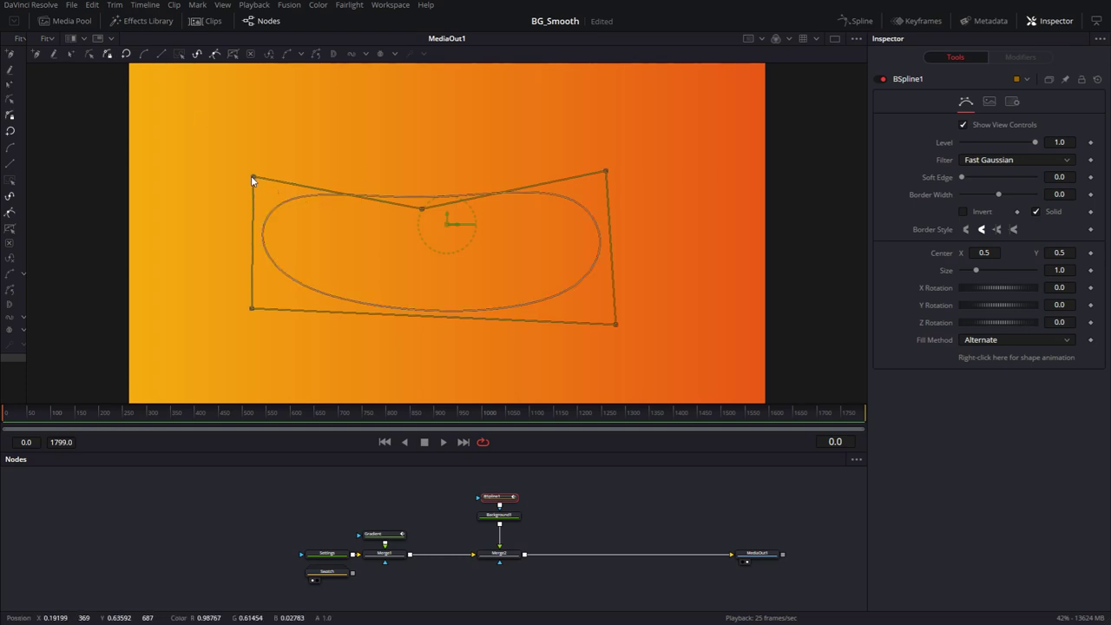
pyautogui.hotkey('ctrl', 's')
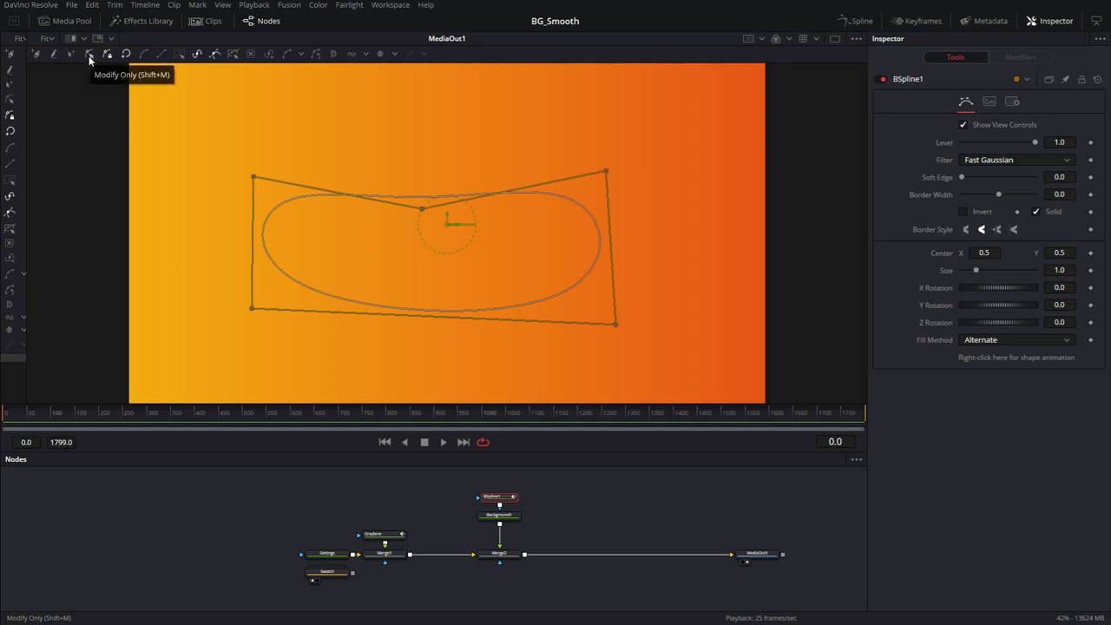
pyautogui.click(89, 56)
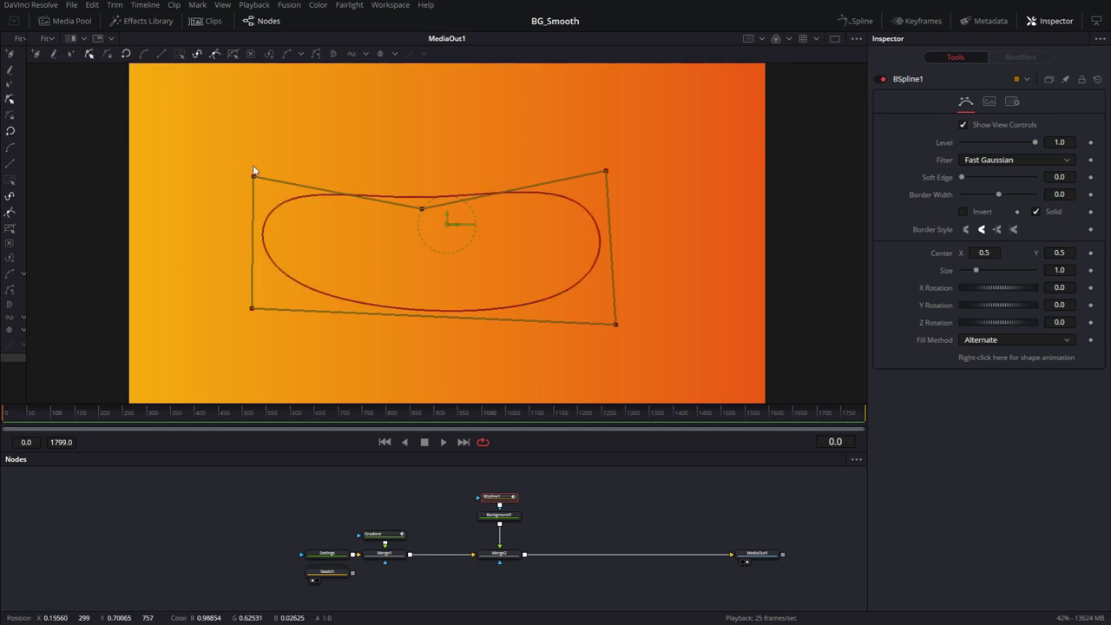
pyautogui.moveTo(252, 178); pyautogui.dragTo(218, 146)
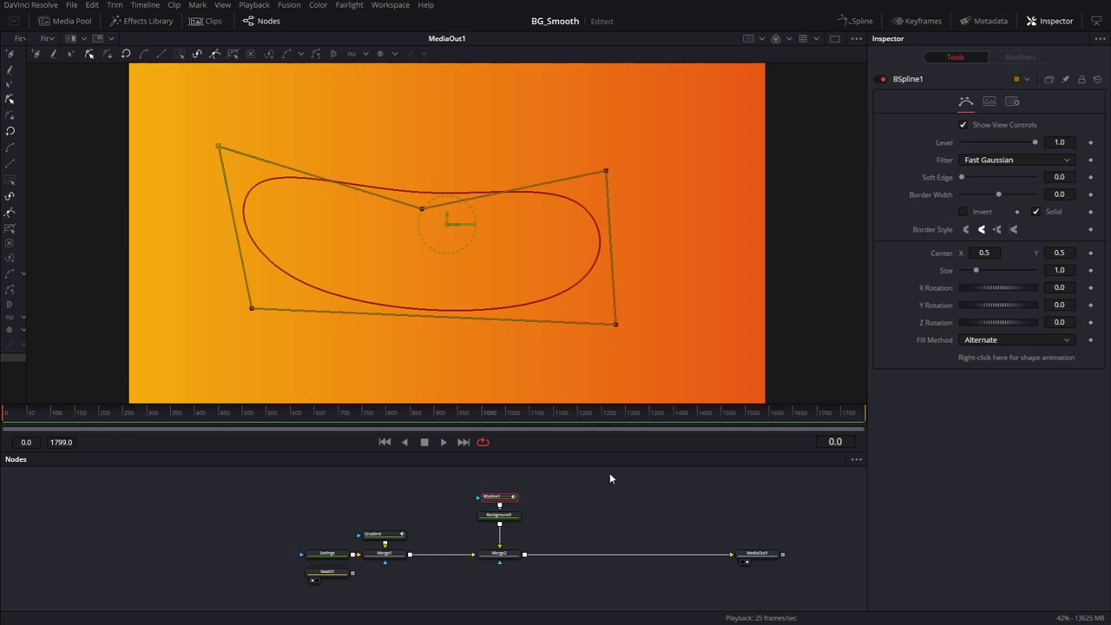
# Step: Reposition Background1's linear gradient, placing its start near the frame's left edge and its end beyond the shape's right end
pyautogui.click(499, 515)
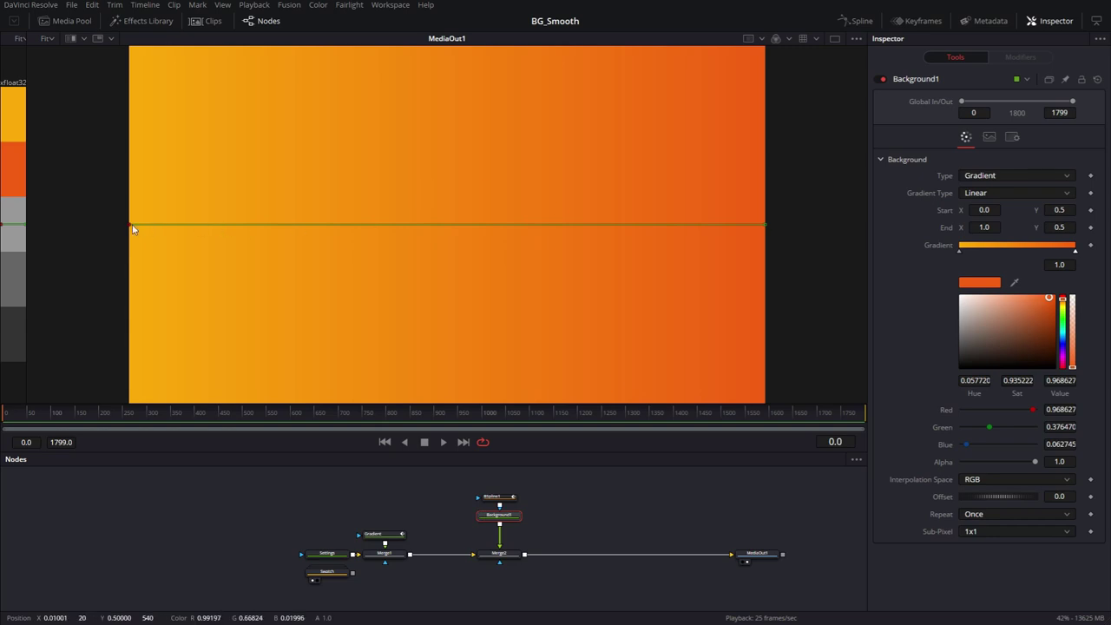
pyautogui.moveTo(131, 229); pyautogui.dragTo(346, 270)
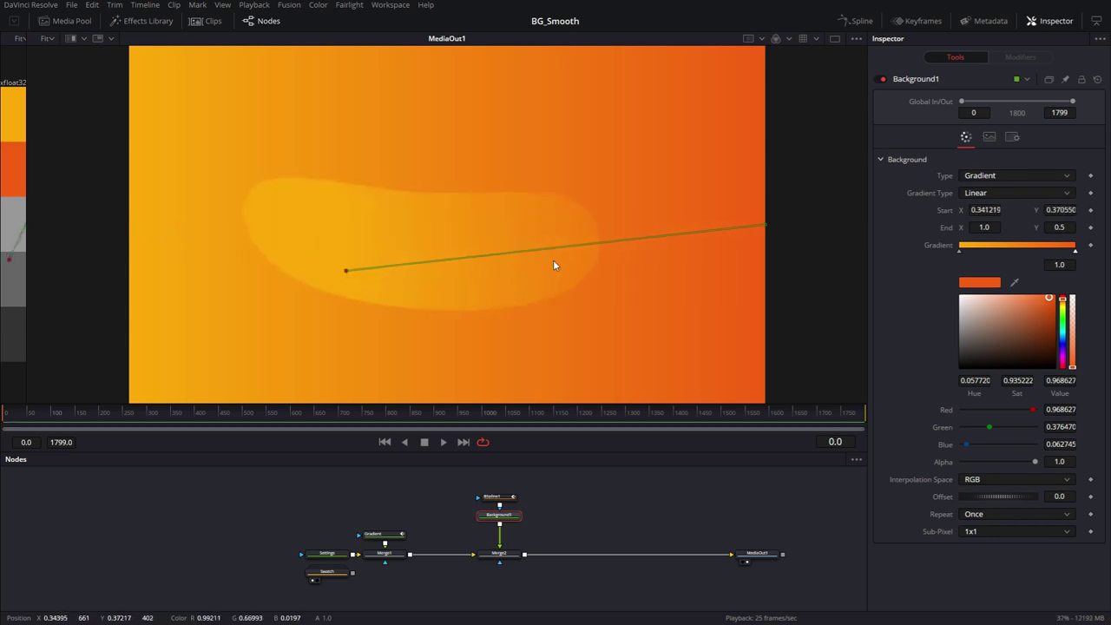
pyautogui.moveTo(770, 222); pyautogui.dragTo(264, 193)
pyautogui.moveTo(345, 270); pyautogui.dragTo(601, 248)
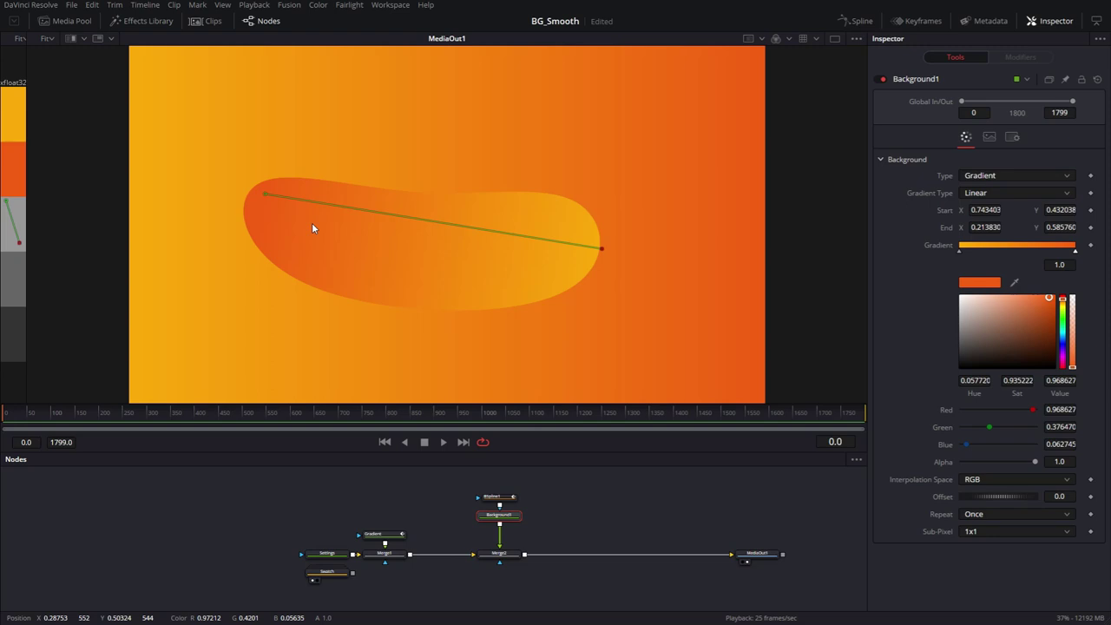
pyautogui.moveTo(265, 196); pyautogui.dragTo(515, 207)
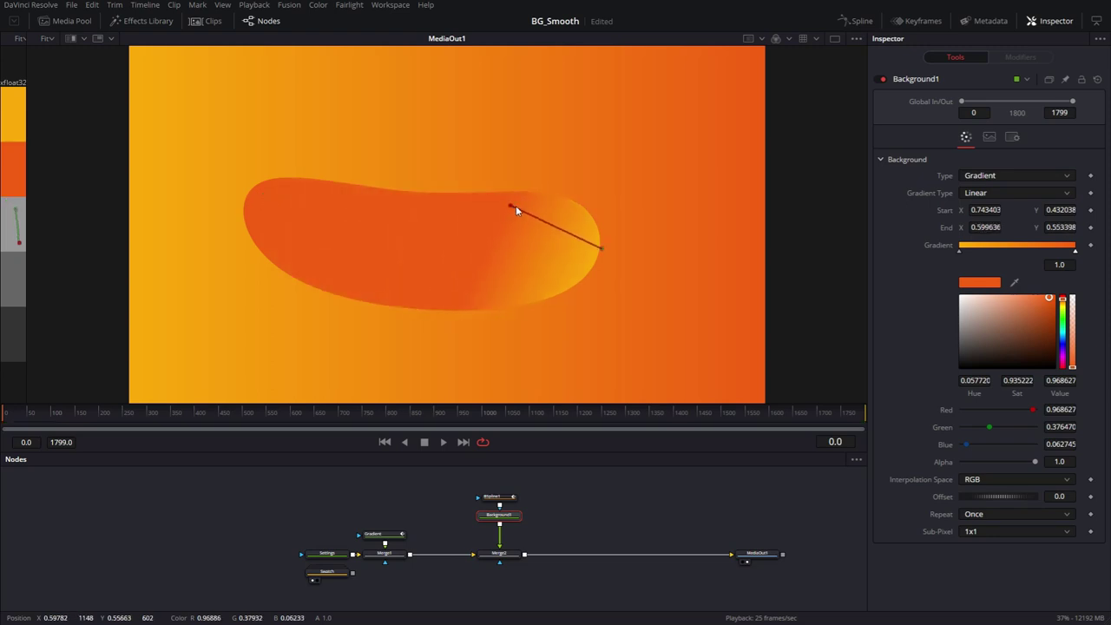
pyautogui.moveTo(602, 251); pyautogui.dragTo(195, 246)
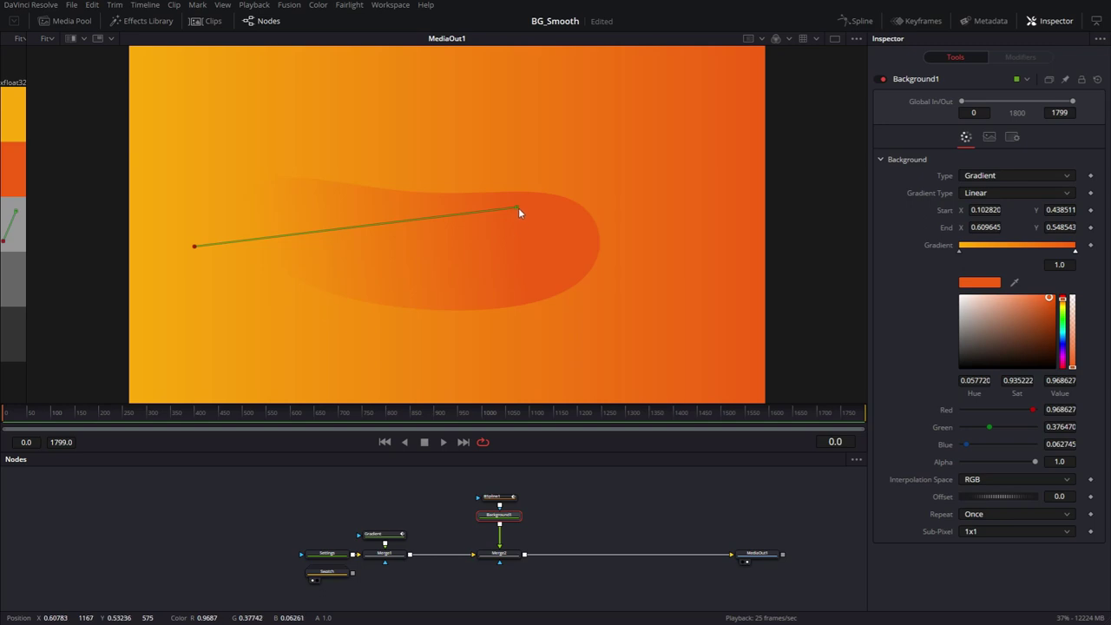
pyautogui.moveTo(519, 209); pyautogui.dragTo(595, 242)
pyautogui.moveTo(595, 246); pyautogui.dragTo(636, 244)
# Step: Move the BSpline1 and Background1 nodes together higher above Merge2 to make room beneath them
pyautogui.click(499, 496)
pyautogui.keyDown('ctrl'); pyautogui.click(513, 514); pyautogui.keyUp('ctrl')
pyautogui.moveTo(513, 514); pyautogui.dragTo(513, 495)
# Step: Insert a Transform node after Background1, with its angle at about -47 and its center at about X 0.41, Y 0.39
pyautogui.click(512, 497)
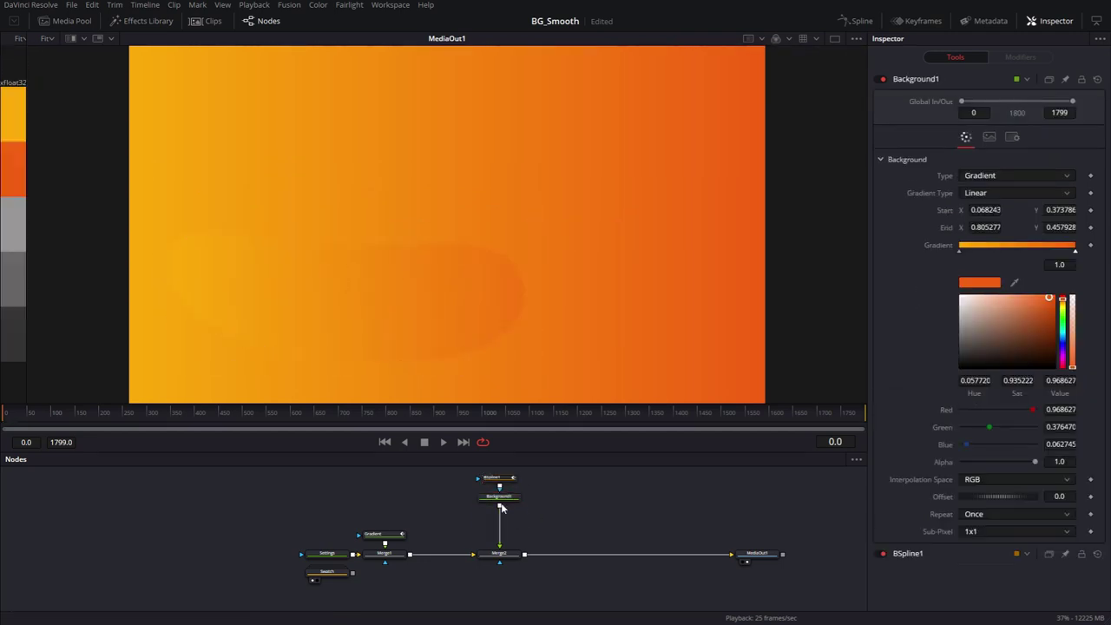
pyautogui.hotkey('shift', 'space')
pyautogui.write('xf')
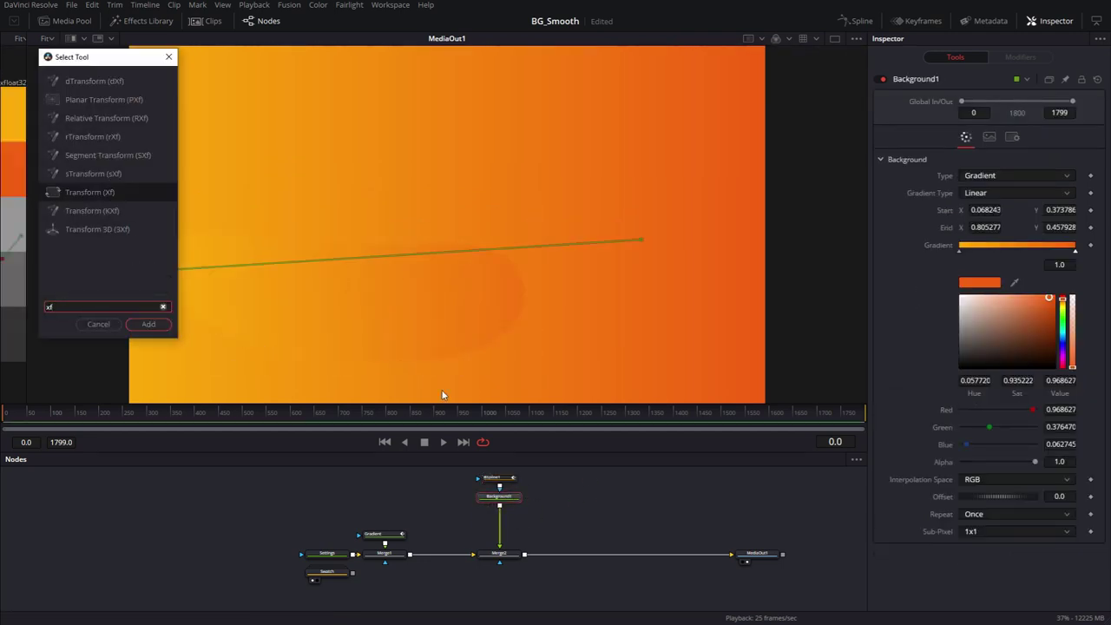
pyautogui.click(138, 328)
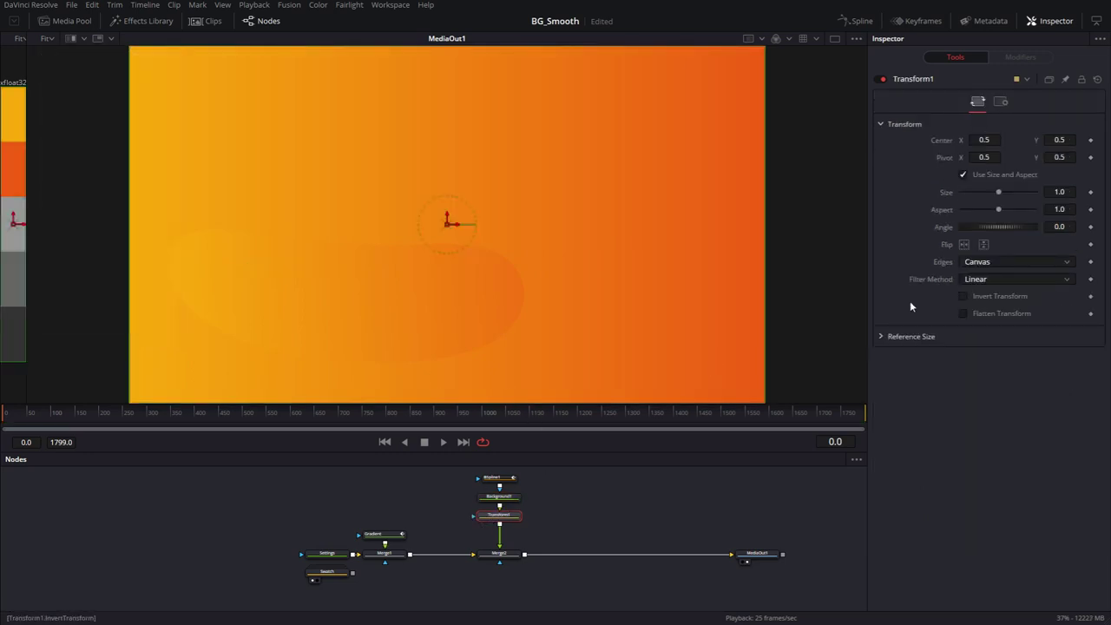
pyautogui.moveTo(998, 227); pyautogui.dragTo(988, 228)
pyautogui.moveTo(452, 223); pyautogui.dragTo(389, 260)
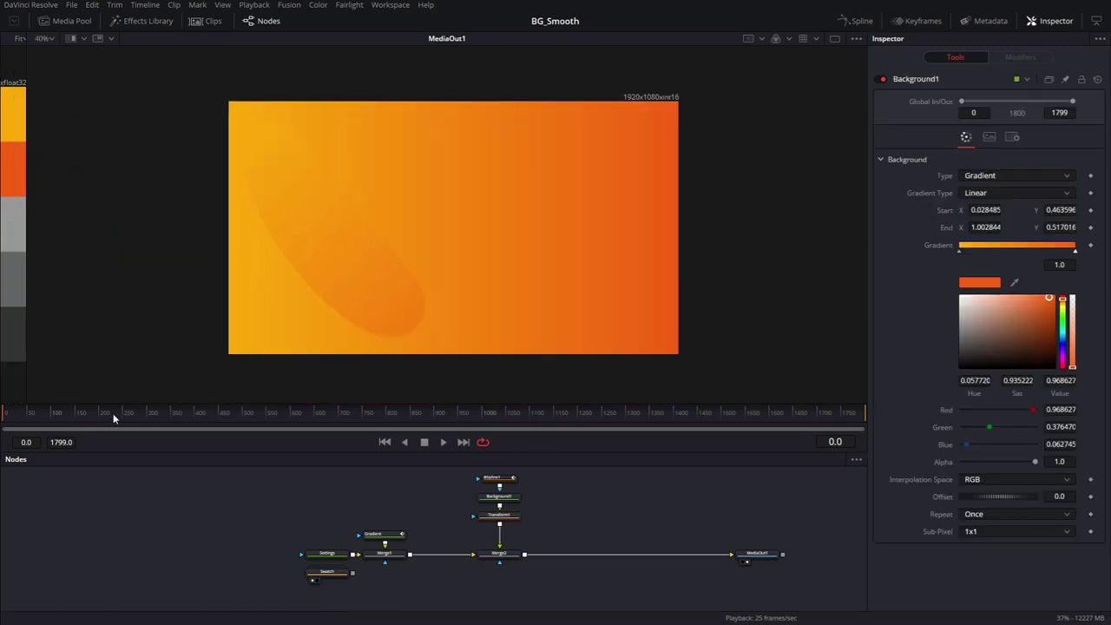
# Step: At frame 0, keyframe Background1's gradient Start and End positions and set a key on the BSpline1 shape
pyautogui.click(1091, 210)
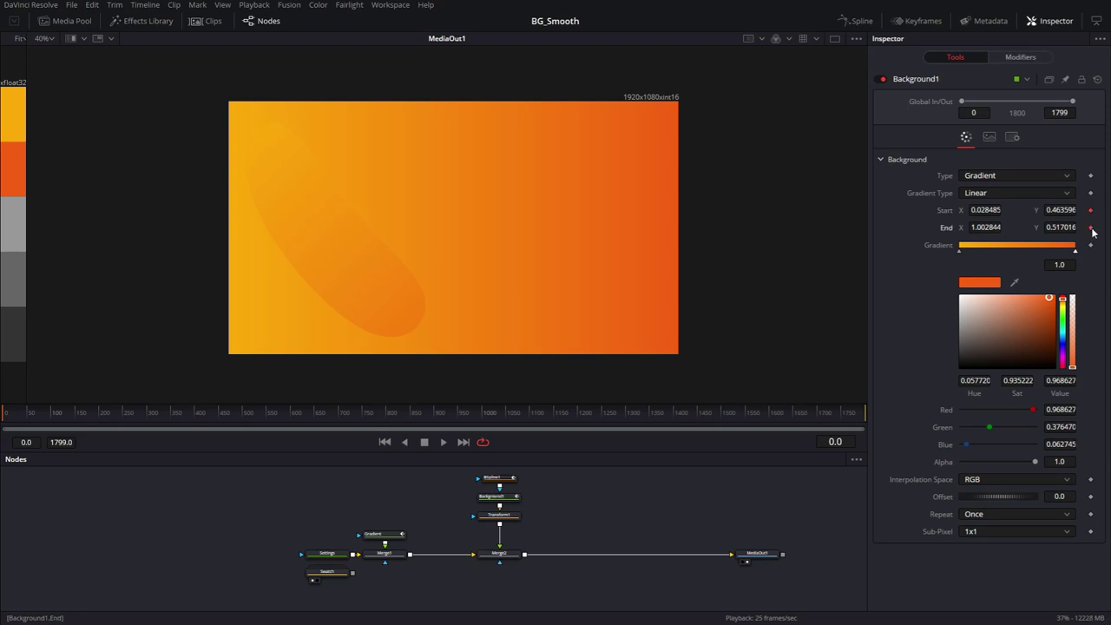
pyautogui.click(500, 479)
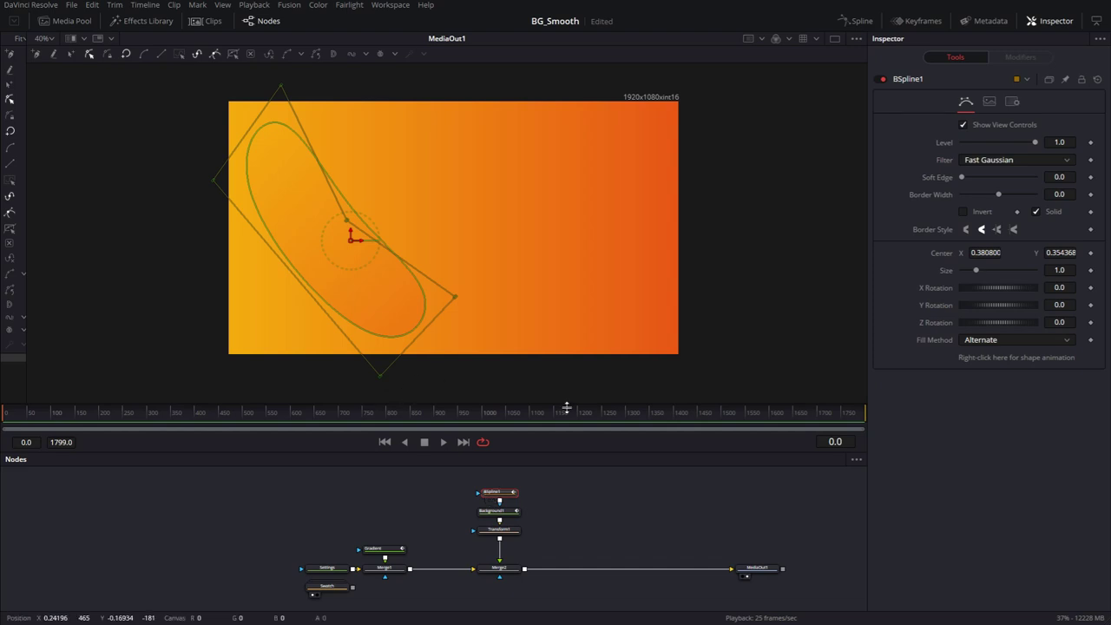
pyautogui.rightClick(1004, 362)
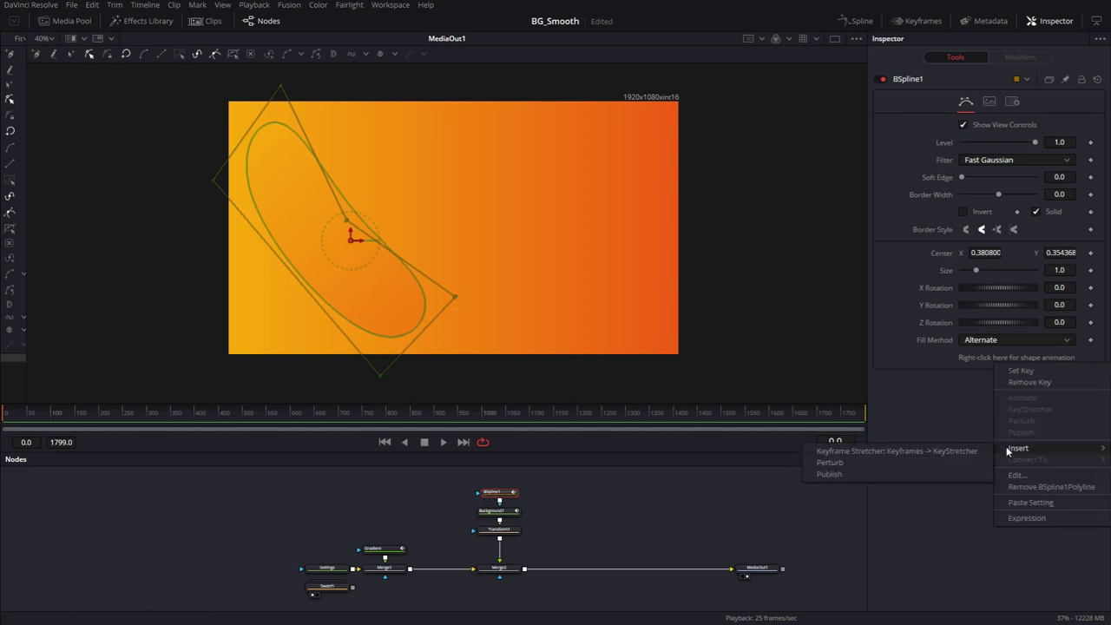
pyautogui.click(1006, 372)
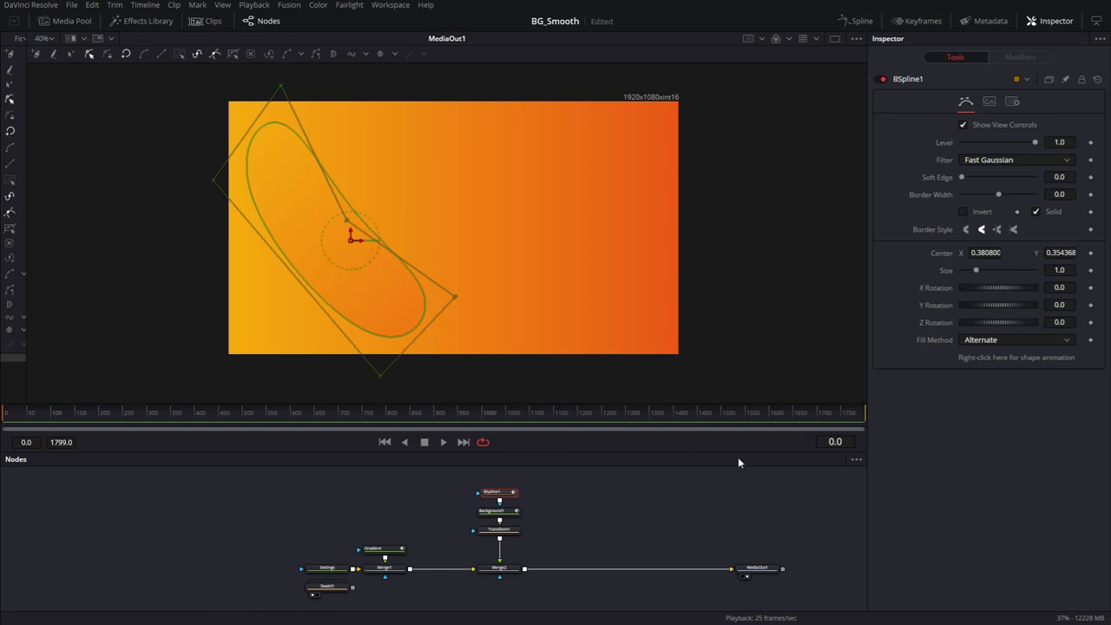
# Step: At frame 200, reshape the B-spline by moving its bottom point left, right and top points inward, and inner and left points slightly up
pyautogui.click(834, 442)
pyautogui.write('200')
pyautogui.press('Return')
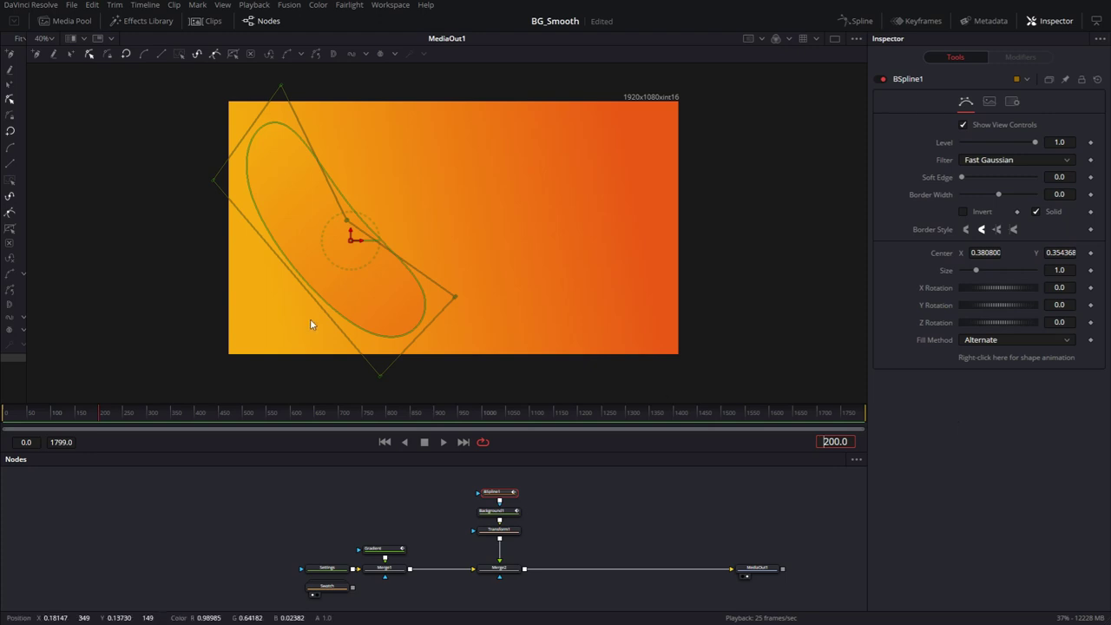
pyautogui.click(378, 377)
pyautogui.moveTo(378, 376); pyautogui.dragTo(343, 377)
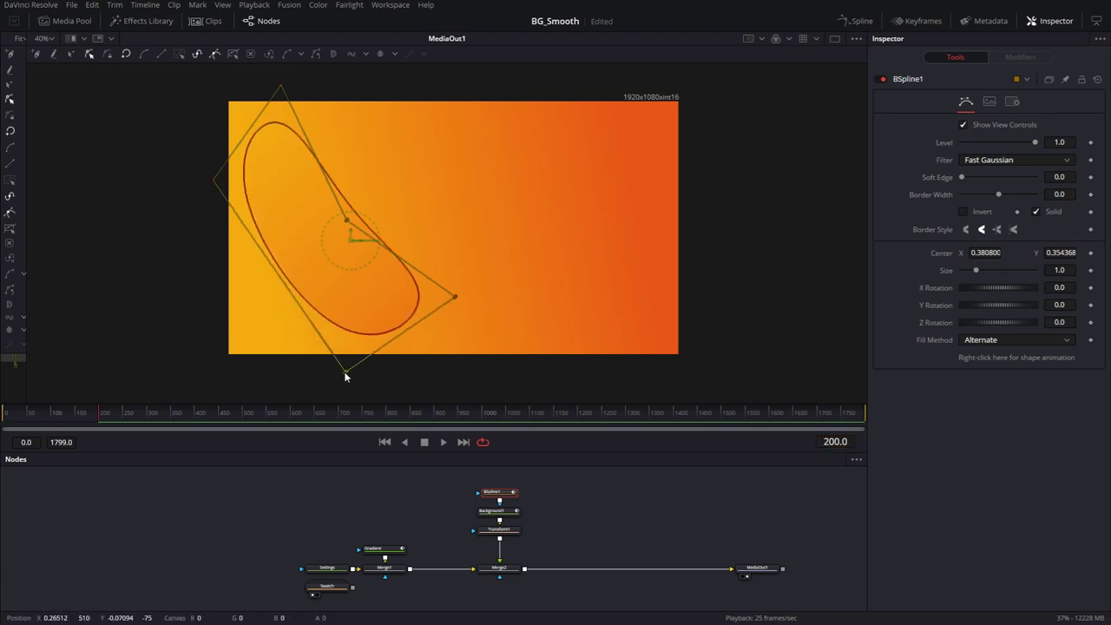
pyautogui.moveTo(454, 297); pyautogui.dragTo(428, 285)
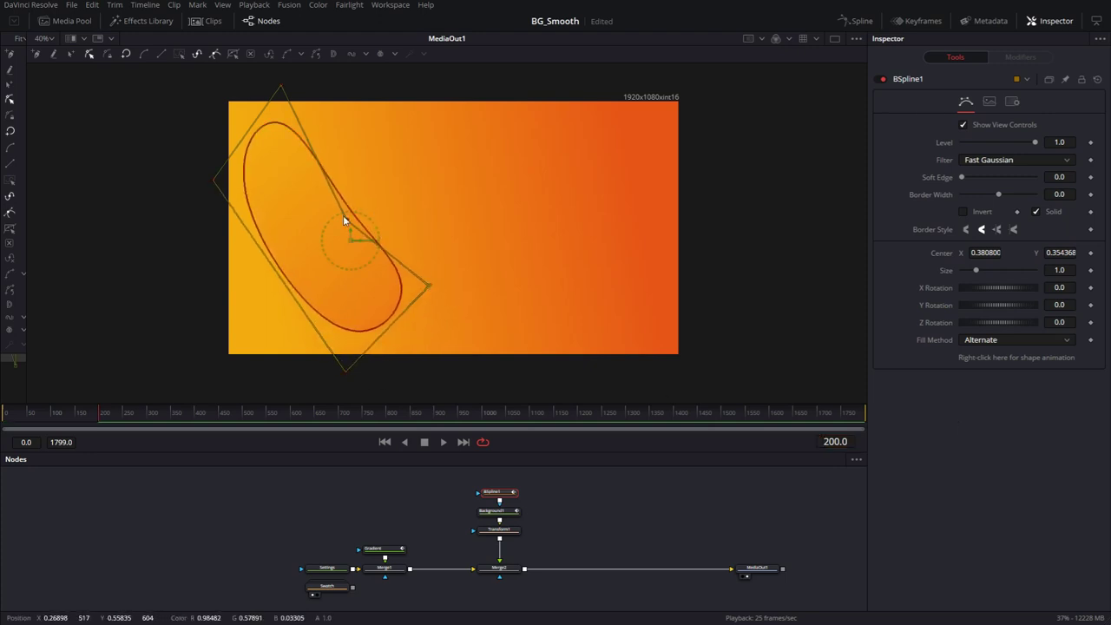
pyautogui.moveTo(346, 224); pyautogui.dragTo(342, 202)
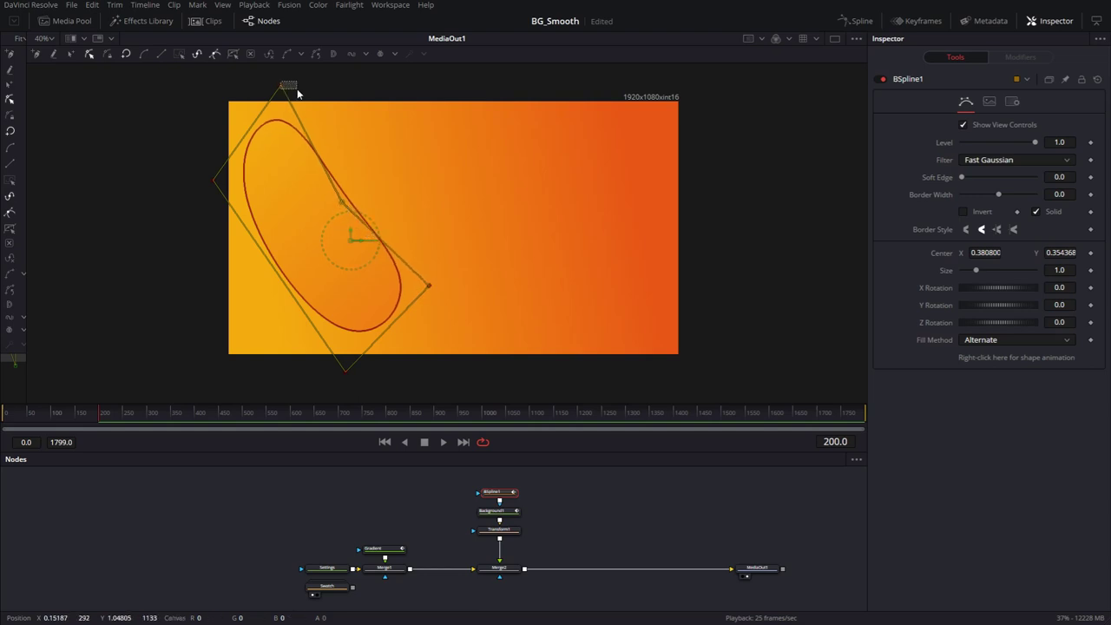
pyautogui.moveTo(282, 87); pyautogui.dragTo(303, 102)
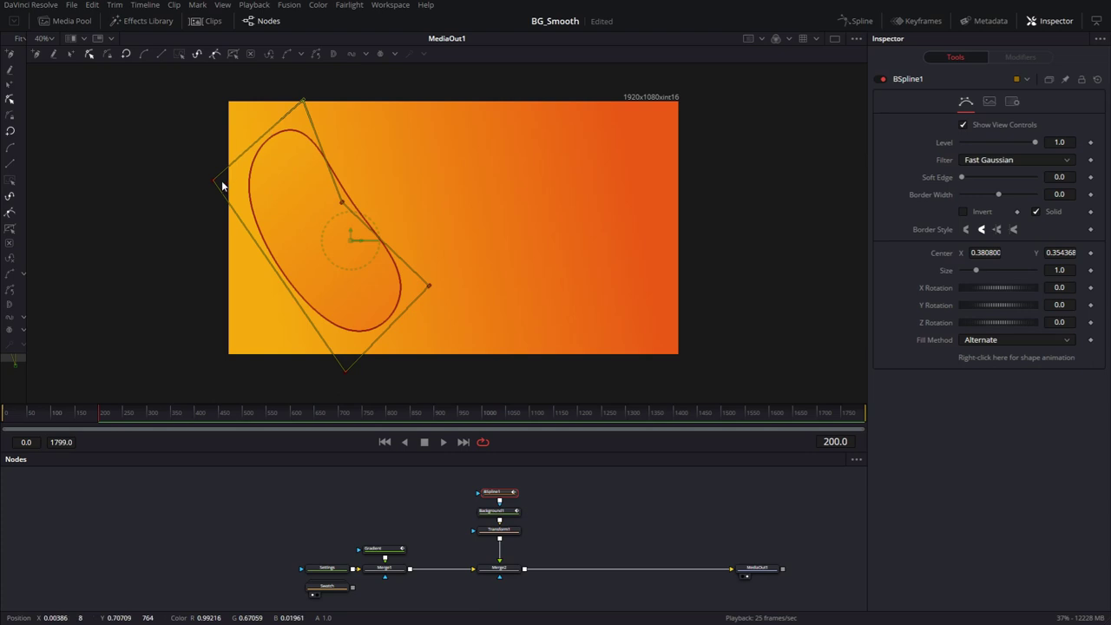
pyautogui.moveTo(213, 179); pyautogui.dragTo(207, 163)
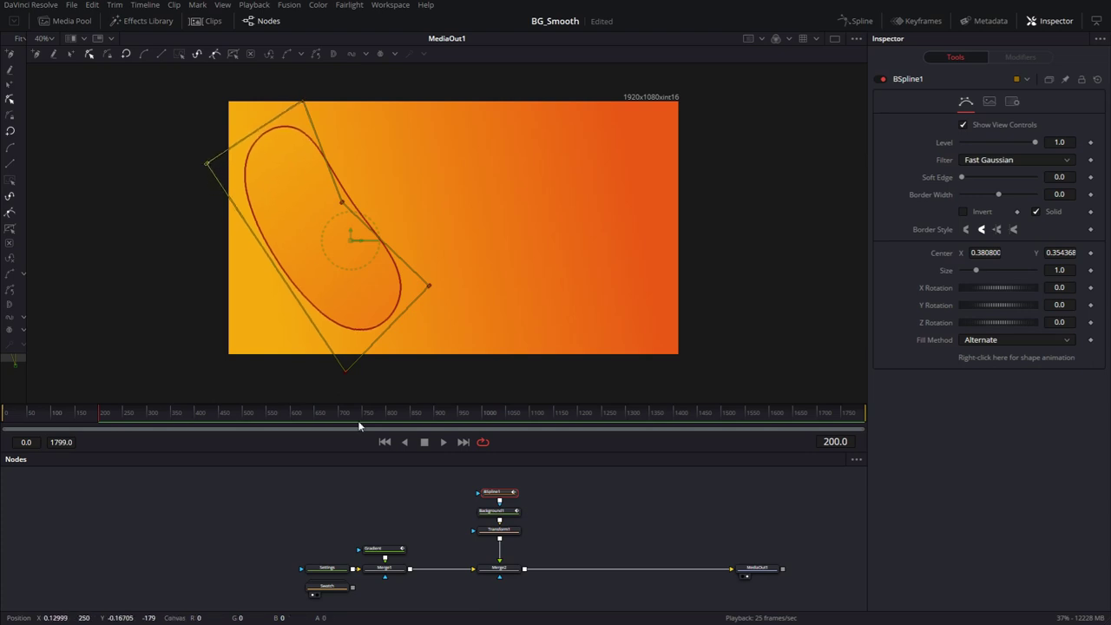
# Step: At frame 400, reshape the B-spline by moving its bottom and inner points left, right point down, and top and left points toward the right
pyautogui.click(835, 441)
pyautogui.write('400')
pyautogui.press('Return')
pyautogui.moveTo(342, 376); pyautogui.dragTo(304, 359)
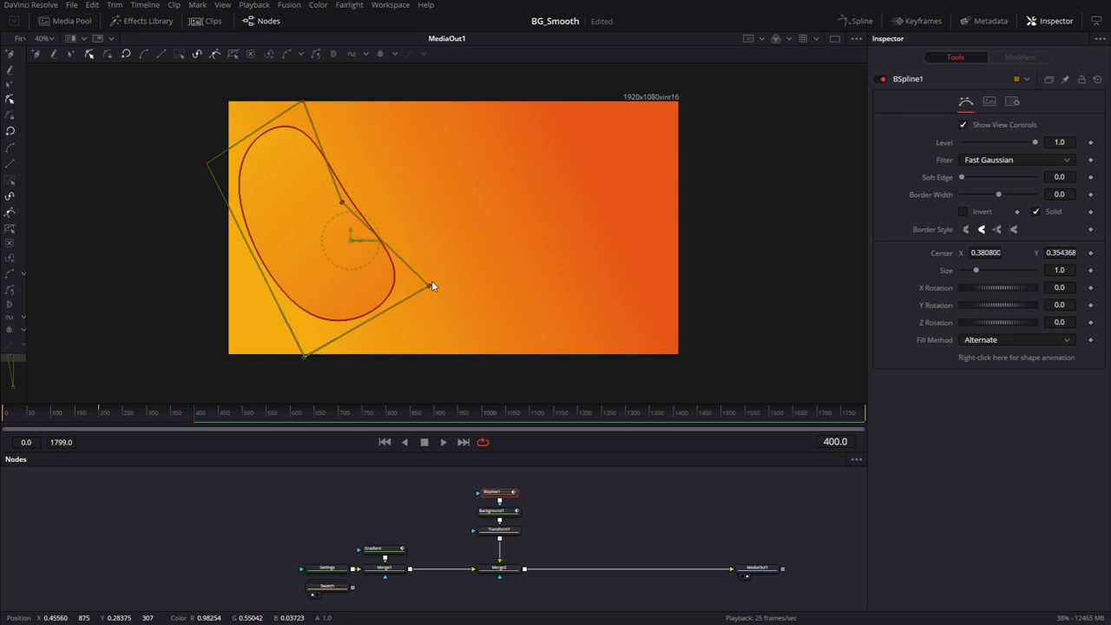
pyautogui.moveTo(430, 288); pyautogui.dragTo(432, 307)
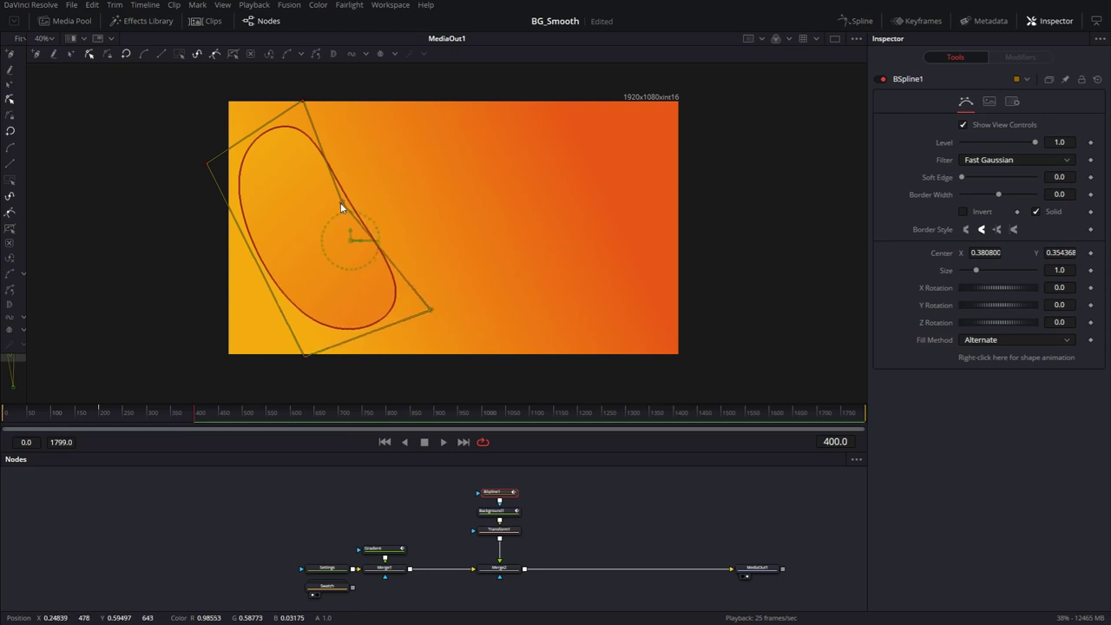
pyautogui.moveTo(340, 202); pyautogui.dragTo(330, 189)
pyautogui.moveTo(303, 101); pyautogui.dragTo(319, 112)
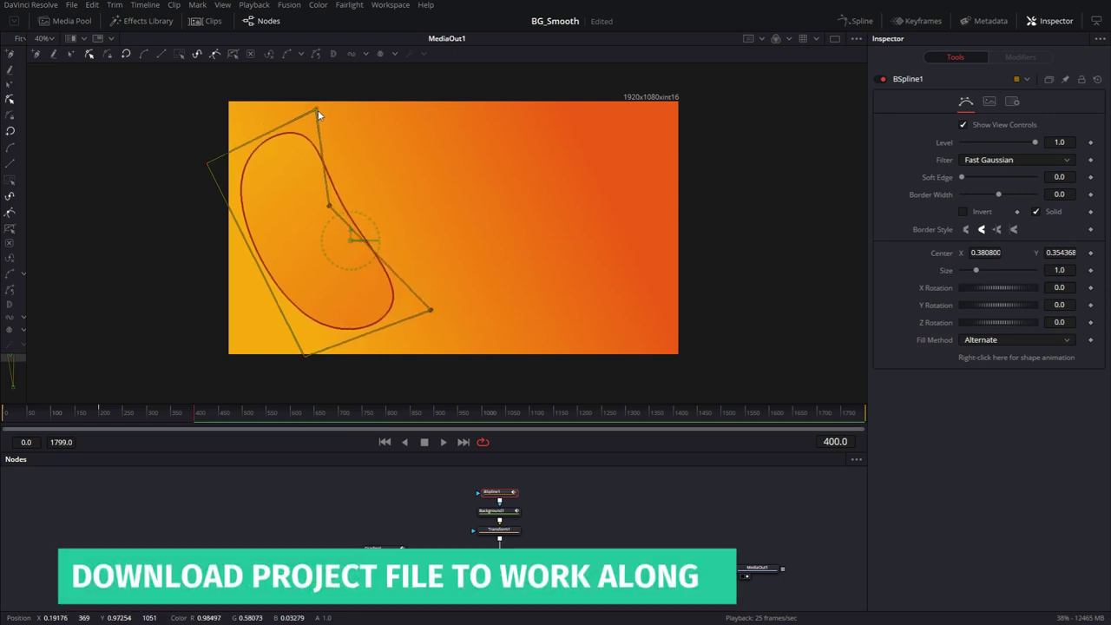
pyautogui.moveTo(208, 168); pyautogui.dragTo(228, 158)
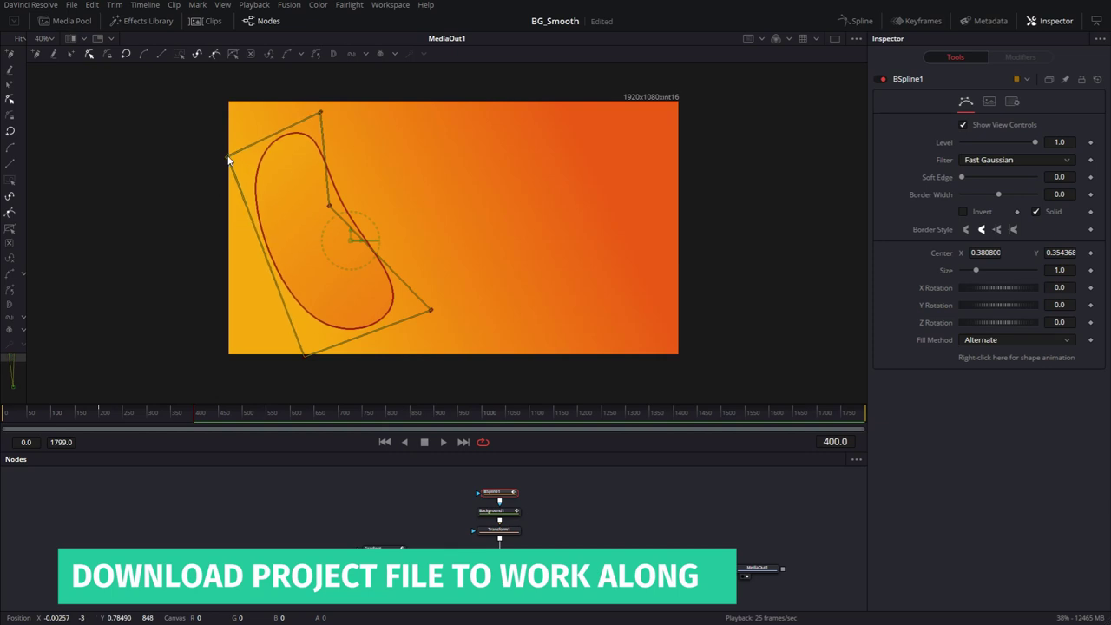
# Step: At frame 600, reshape the B-spline by moving its inner and top points right, left point up, bottom point left and right point down-left
pyautogui.click(835, 440)
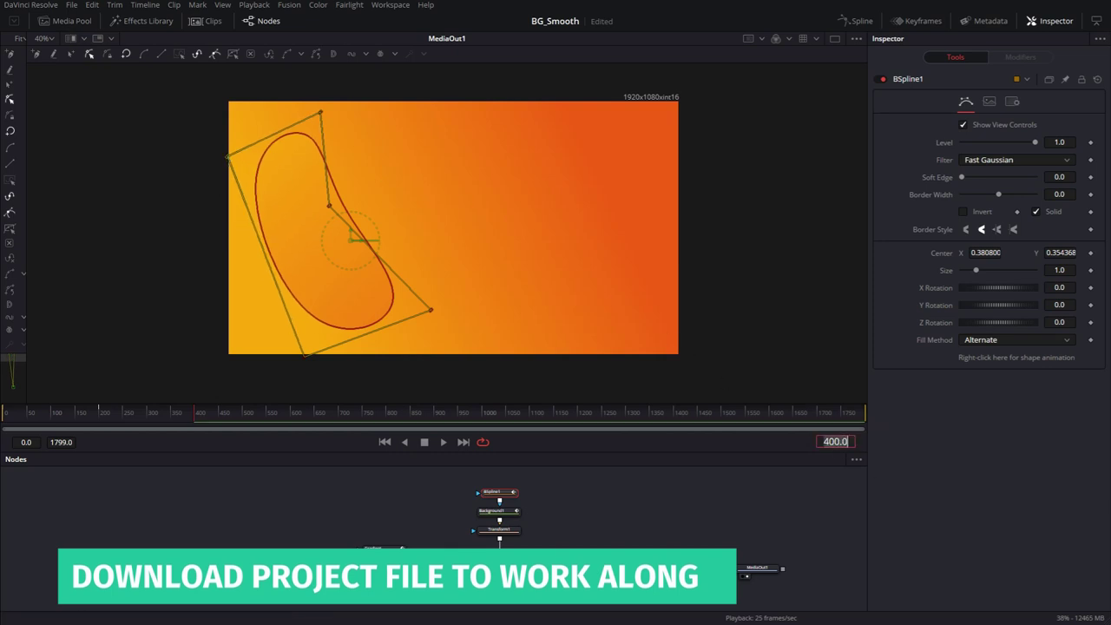
pyautogui.write('600')
pyautogui.press('Return')
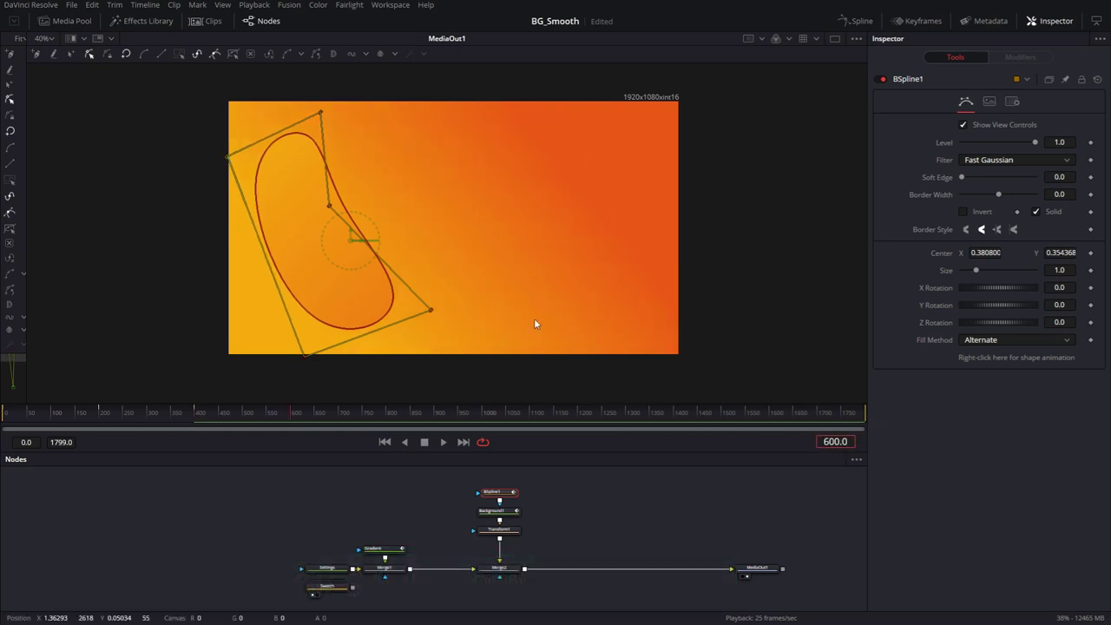
pyautogui.moveTo(326, 210); pyautogui.dragTo(335, 203)
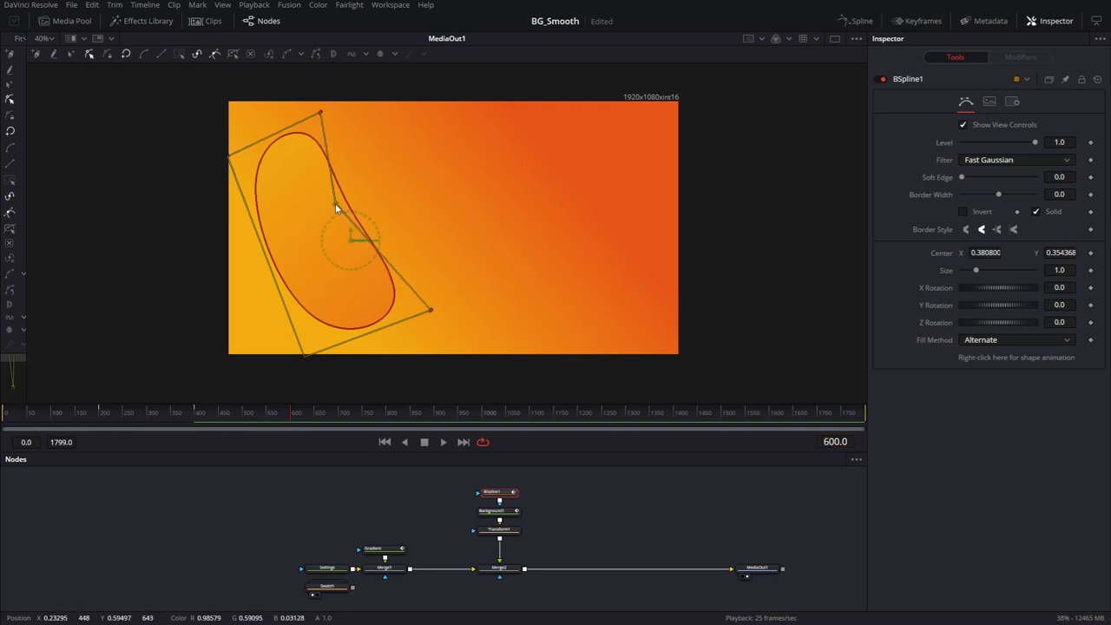
pyautogui.moveTo(321, 112); pyautogui.dragTo(342, 113)
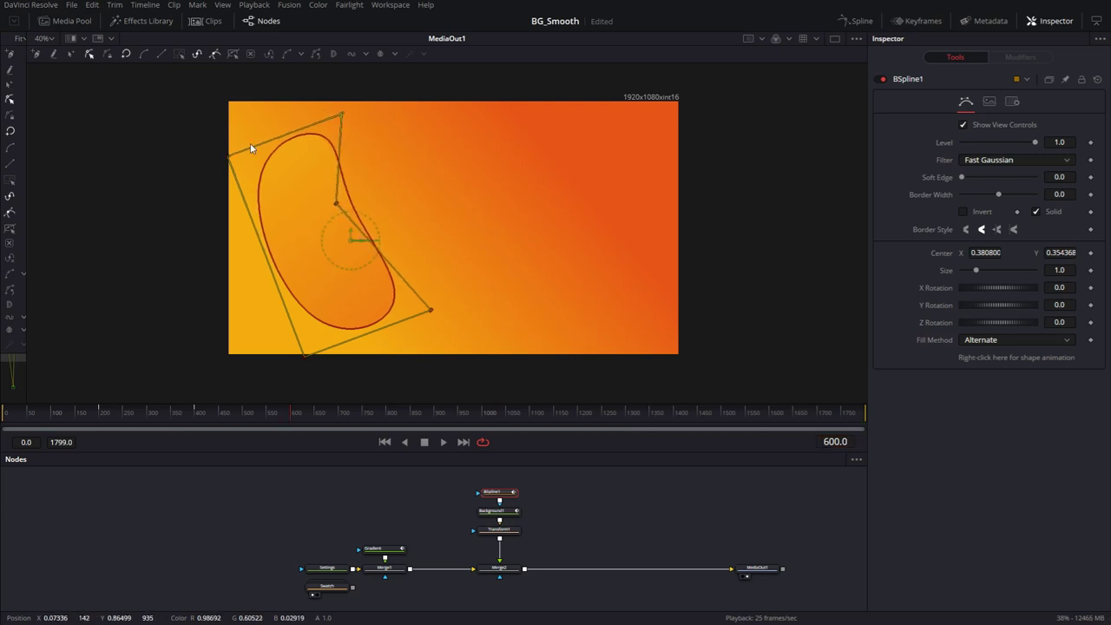
pyautogui.moveTo(229, 157); pyautogui.dragTo(236, 139)
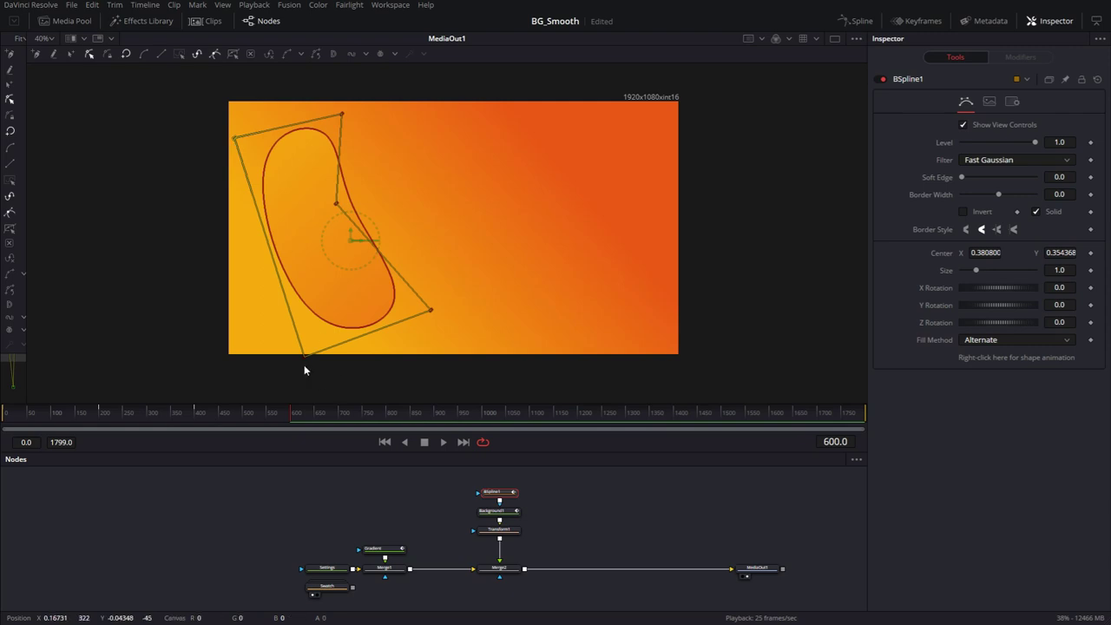
pyautogui.moveTo(304, 357); pyautogui.dragTo(271, 352)
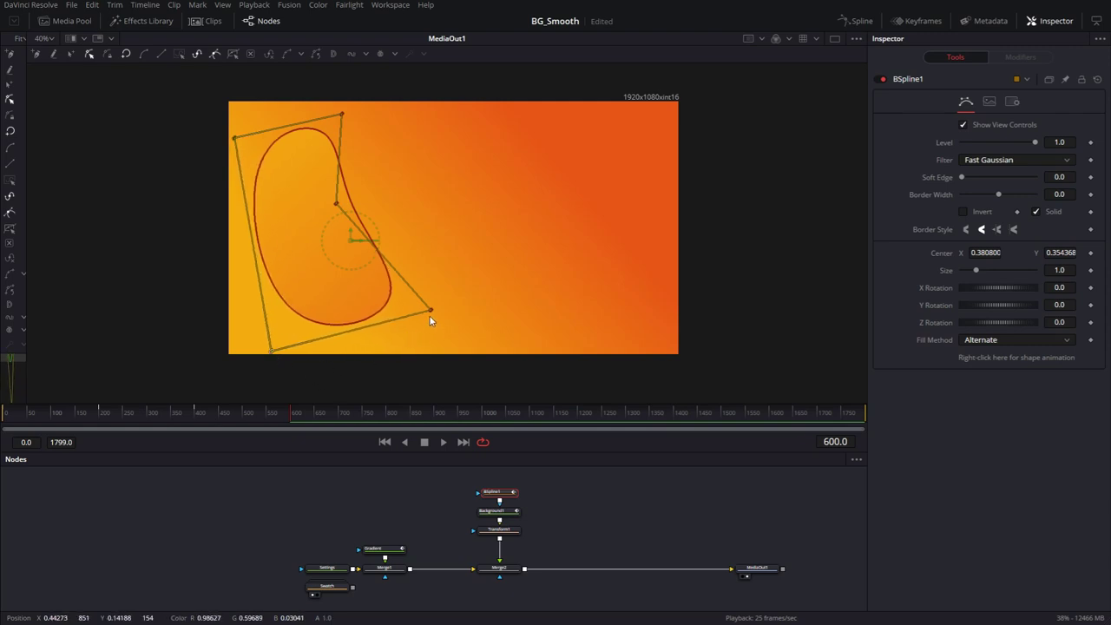
pyautogui.moveTo(430, 311); pyautogui.dragTo(417, 330)
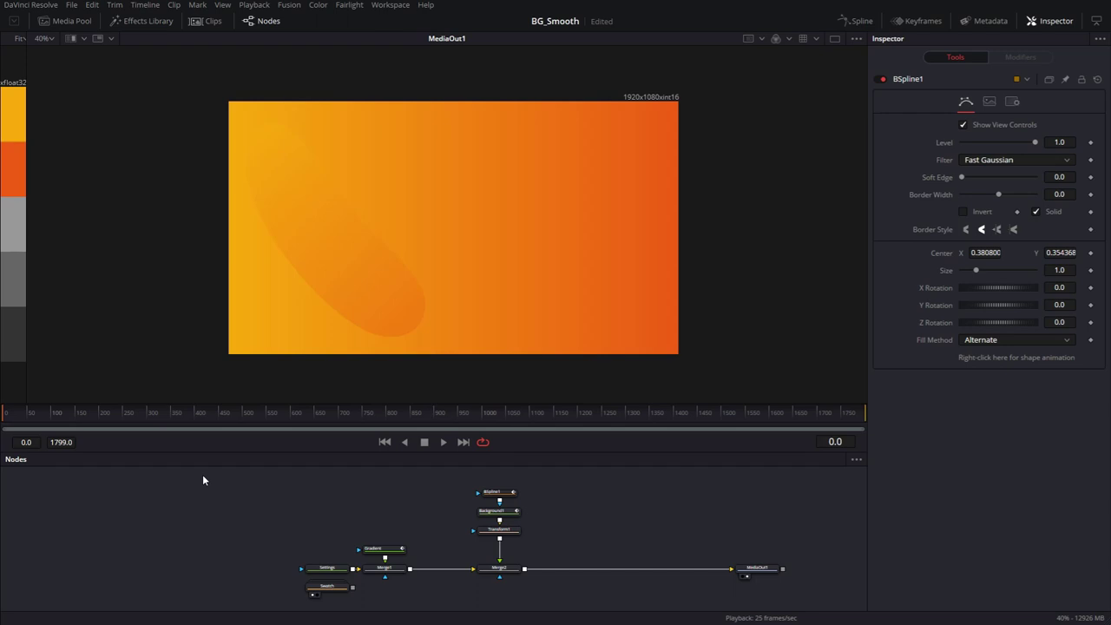
# Step: Set keyframes on Transform1's Center and Angle at frame 0
pyautogui.click(507, 530)
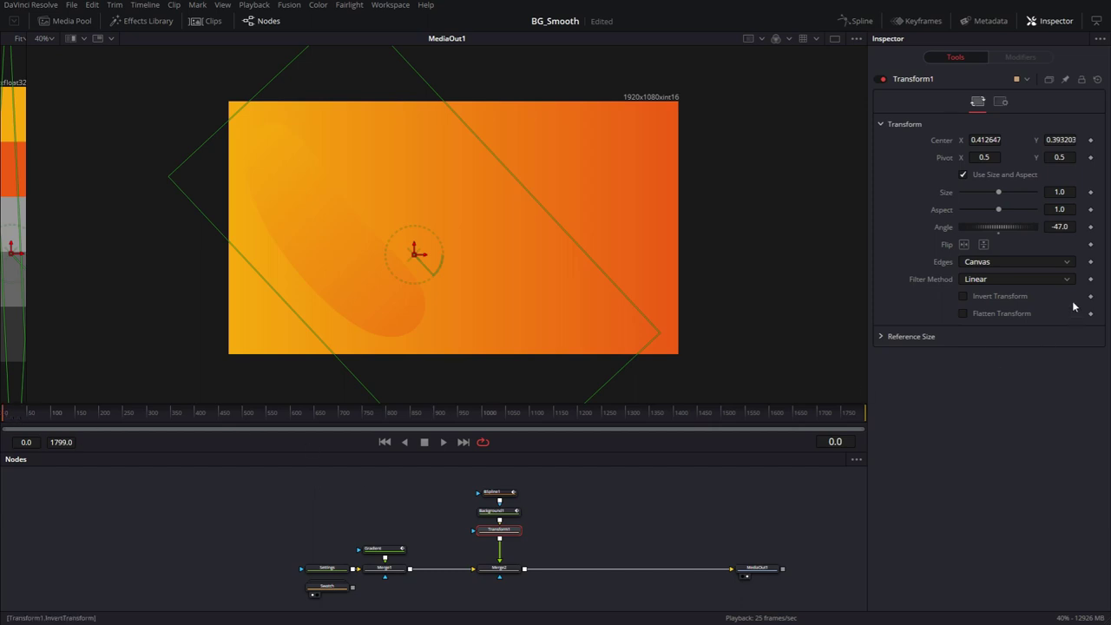
pyautogui.click(1091, 140)
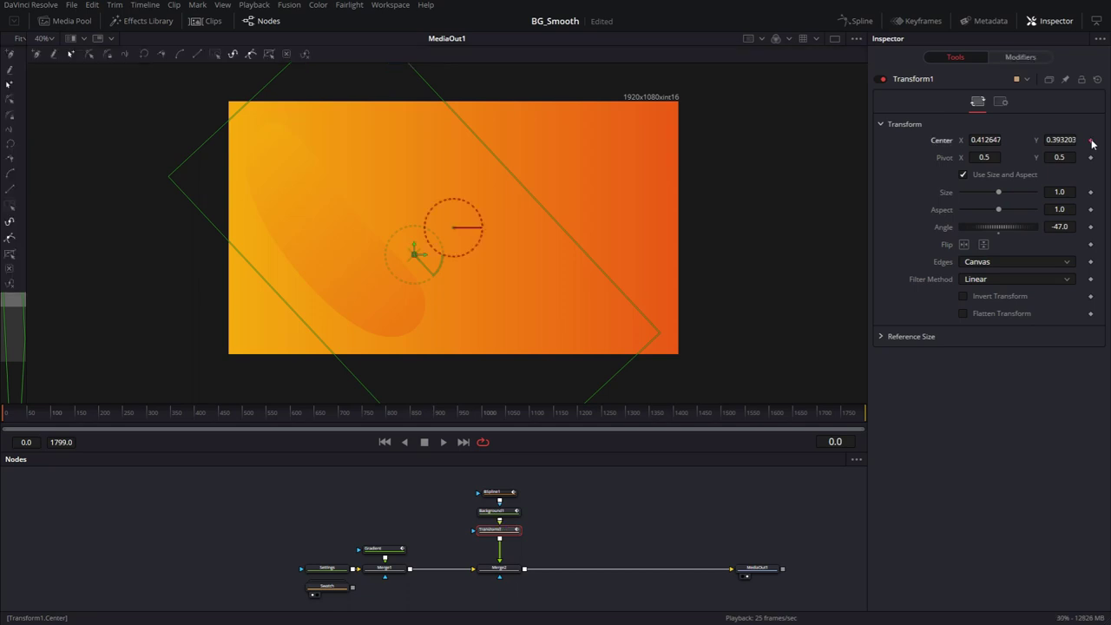
pyautogui.click(1090, 228)
# Step: At frame 500, move Transform1's Center to about X 0.43, Y 0.33 and rotate its Angle to about -58.7
pyautogui.click(835, 442)
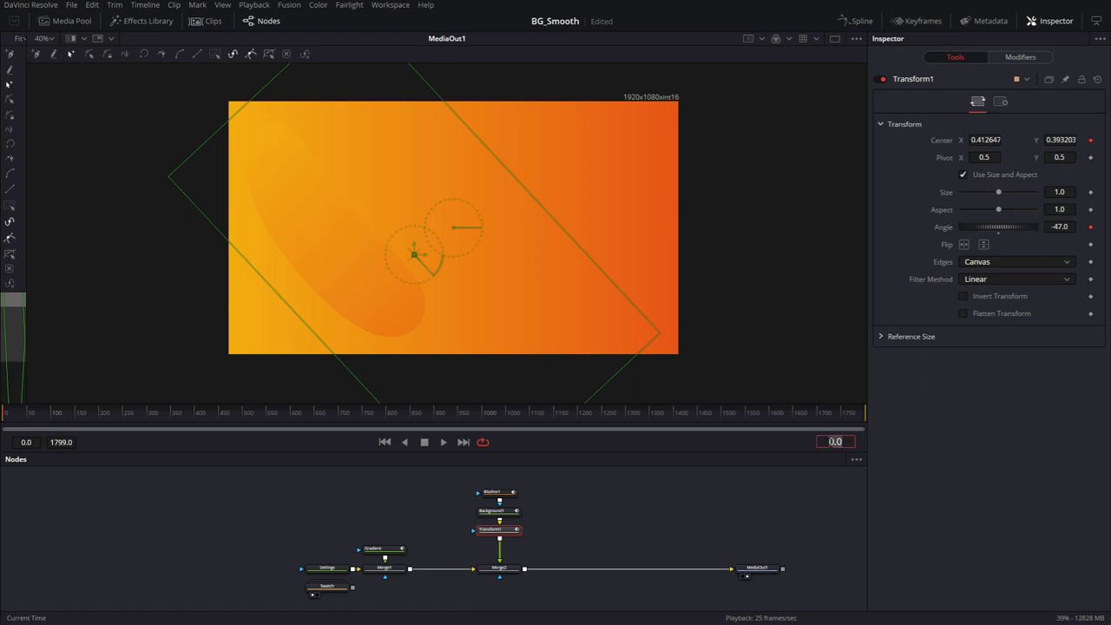
pyautogui.write('500')
pyautogui.press('Return')
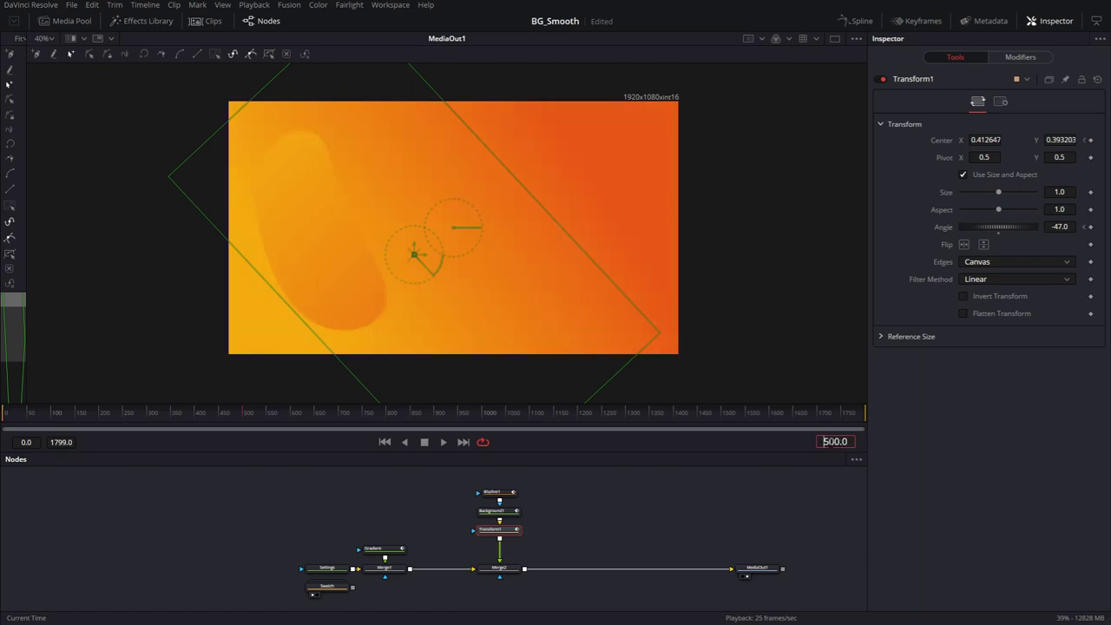
pyautogui.moveTo(413, 254)
pyautogui.mouseDown()
pyautogui.moveTo(428, 249)
pyautogui.moveTo(437, 220)
pyautogui.moveTo(419, 274)
pyautogui.mouseUp()
# Step: At frame 1000, move Transform1's Center to about X 0.435, Y 0.405 and rotate its Angle to -42.5
pyautogui.click(844, 441)
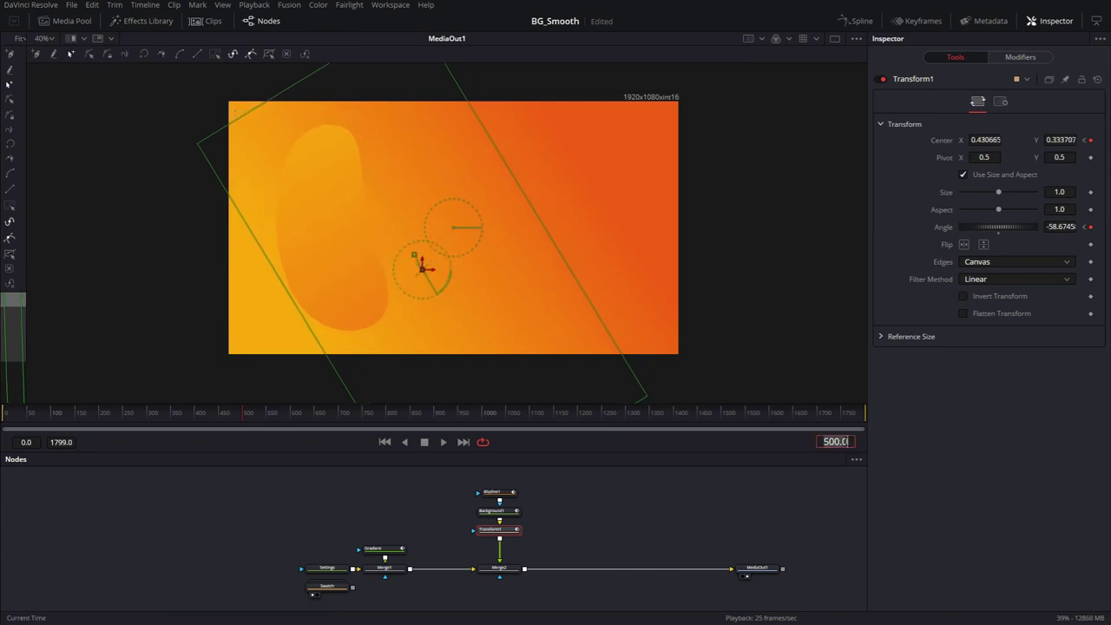
pyautogui.write('1000')
pyautogui.press('Return')
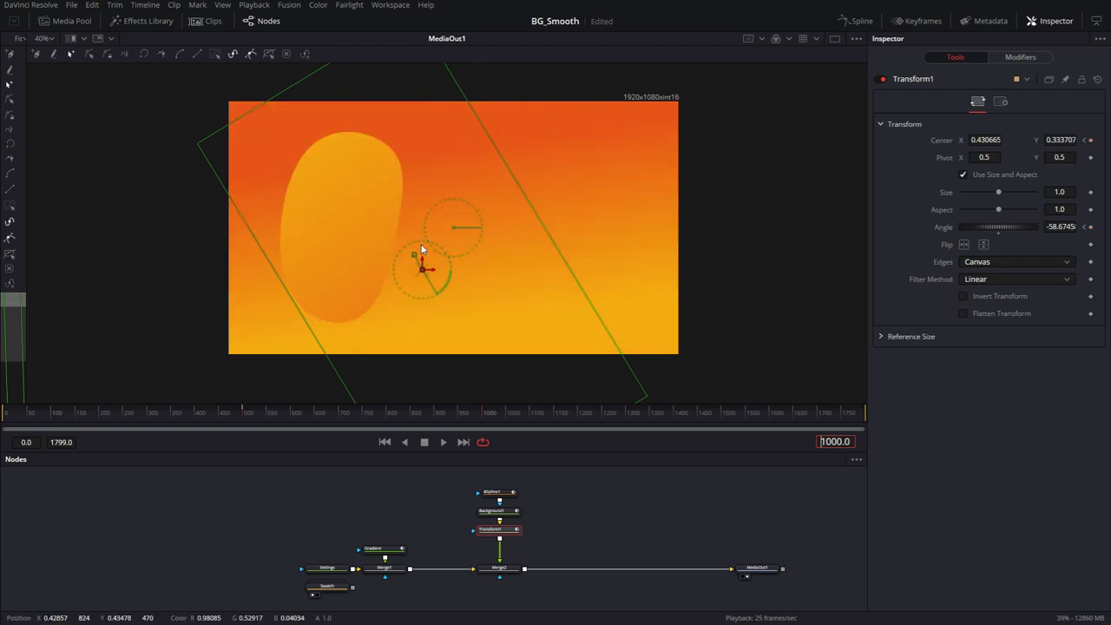
pyautogui.moveTo(419, 240)
pyautogui.mouseDown()
pyautogui.moveTo(422, 263)
pyautogui.moveTo(425, 252)
pyautogui.mouseUp()
# Step: At frame 1500, move Transform1's Center to about X 0.397, Y 0.366 and rotate its Angle to about -61.7
pyautogui.click(835, 441)
pyautogui.write('1500')
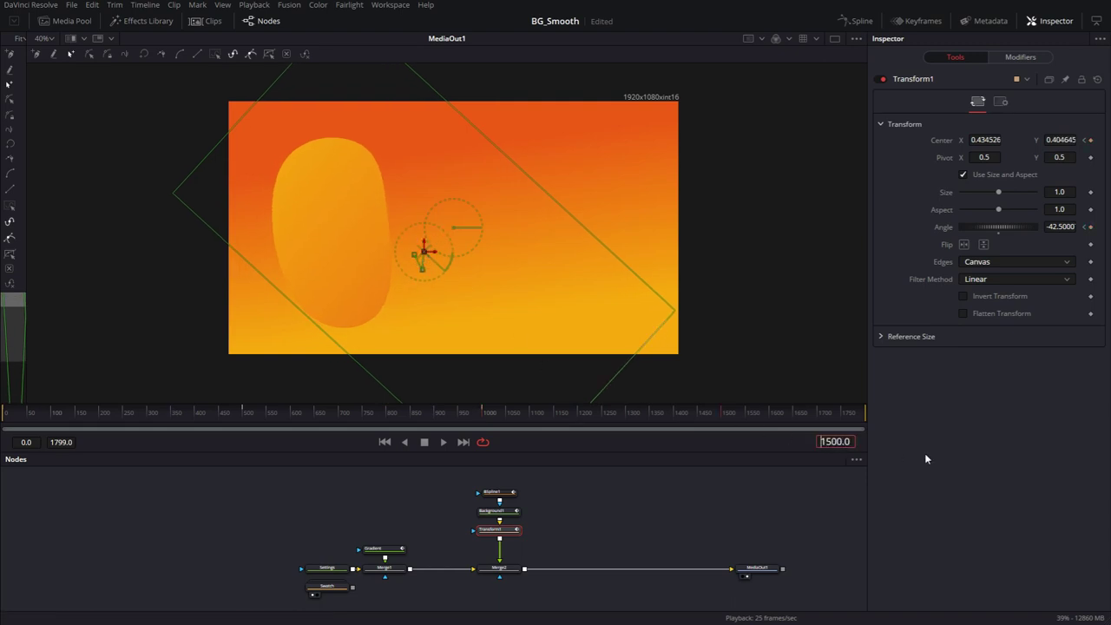
pyautogui.press('Return')
pyautogui.moveTo(423, 253)
pyautogui.mouseDown()
pyautogui.moveTo(406, 259)
pyautogui.moveTo(420, 236)
pyautogui.mouseUp()
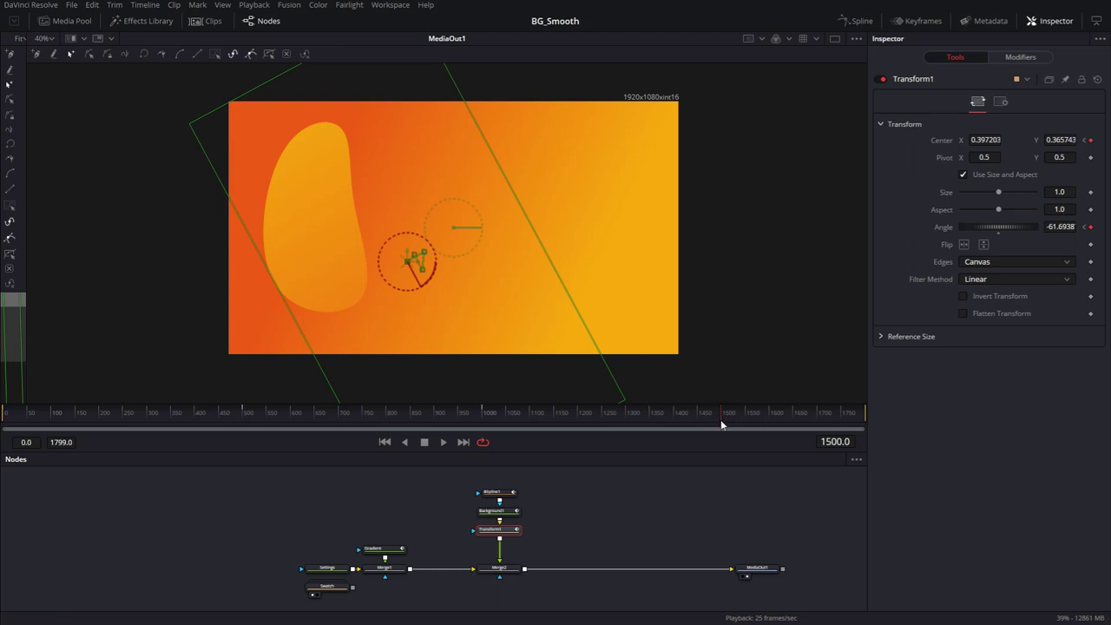
# Step: Scrub the timeline to the last frame and through the range to review the animation, and return to frame 0
pyautogui.moveTo(720, 424); pyautogui.dragTo(903, 408)
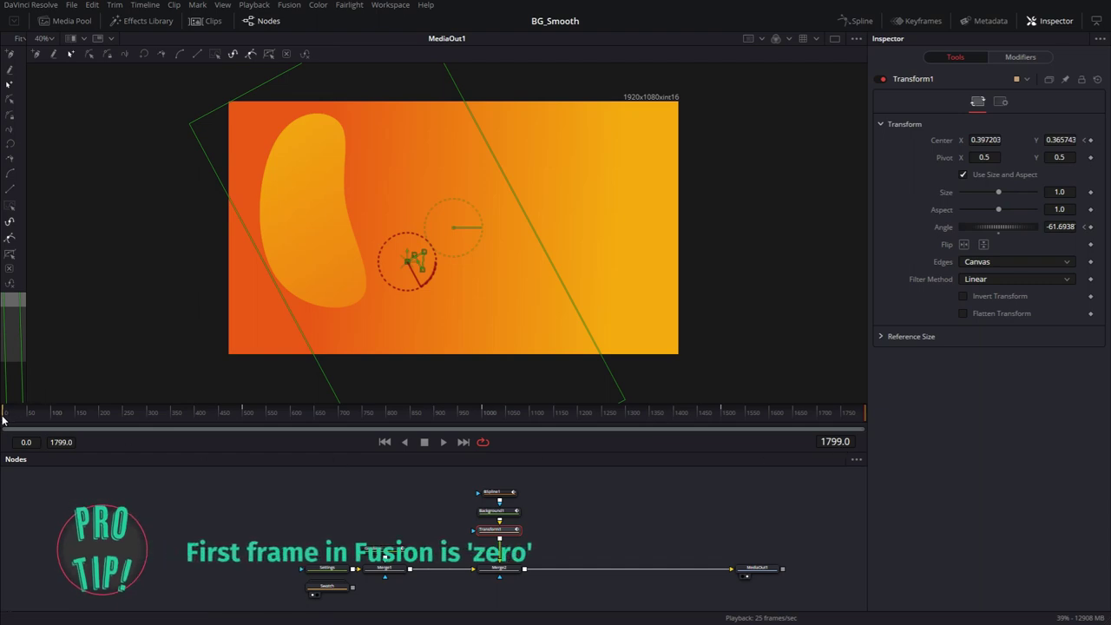
pyautogui.click(304, 146)
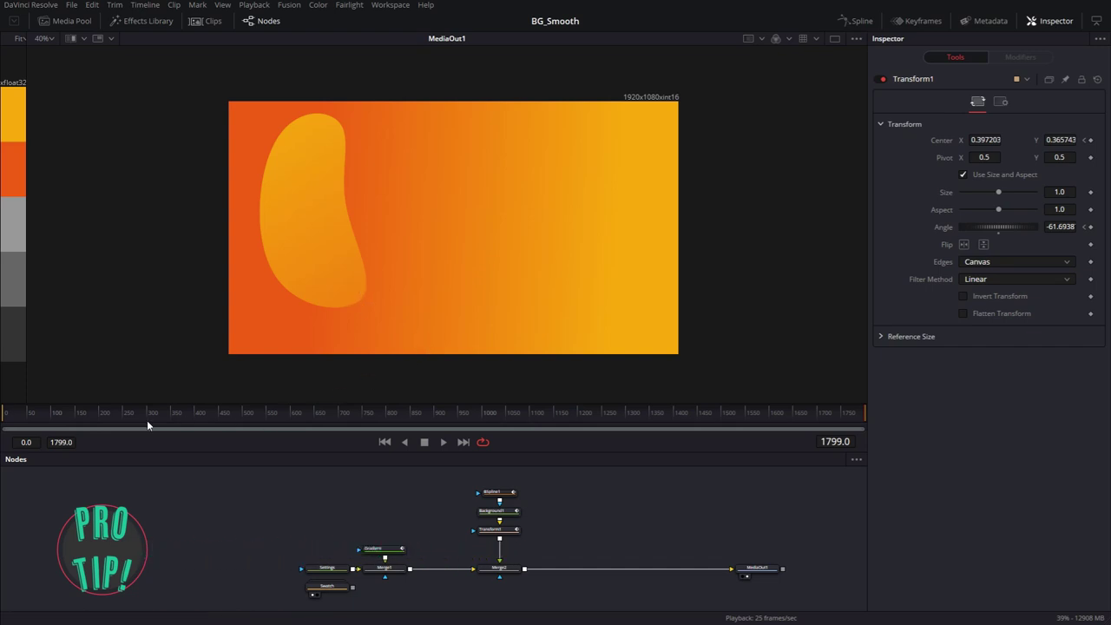
pyautogui.moveTo(30, 420); pyautogui.dragTo(207, 427)
pyautogui.press('Home')
# Step: Add a Blur node after Transform1 with a Blur Size of 2 and a Blend of 0.5
pyautogui.click(508, 531)
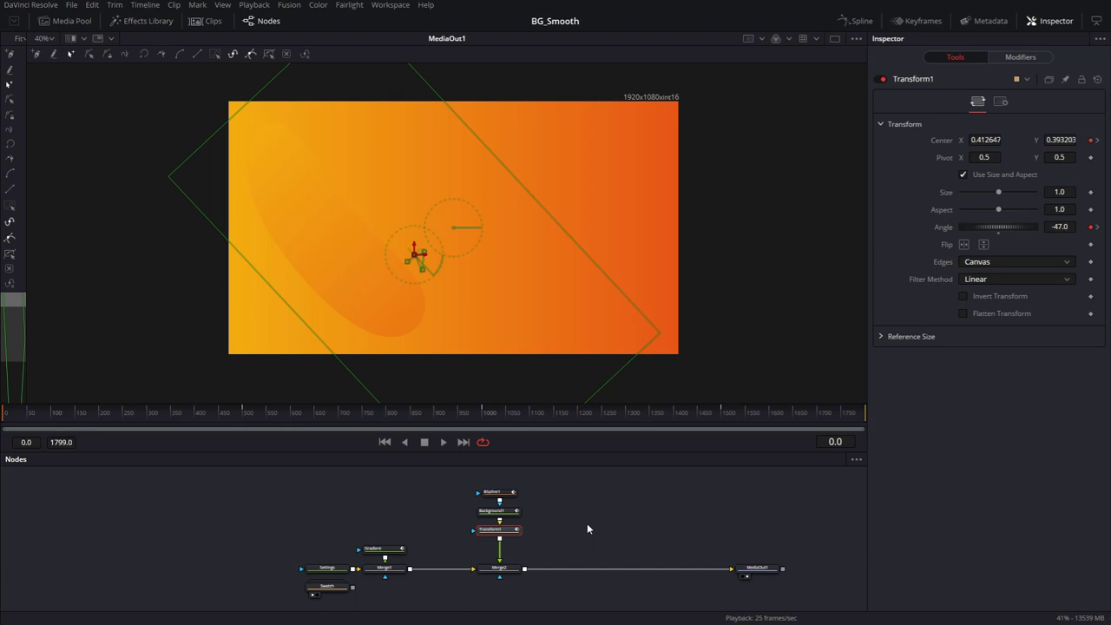
pyautogui.hotkey('shift', 'space')
pyautogui.write('blur')
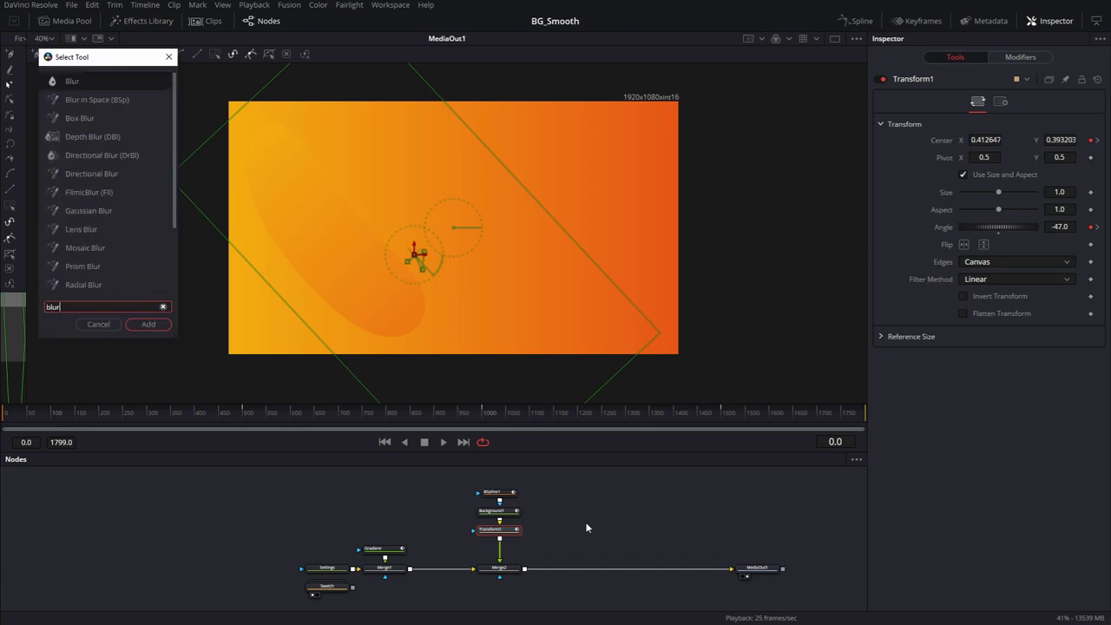
pyautogui.press('Return')
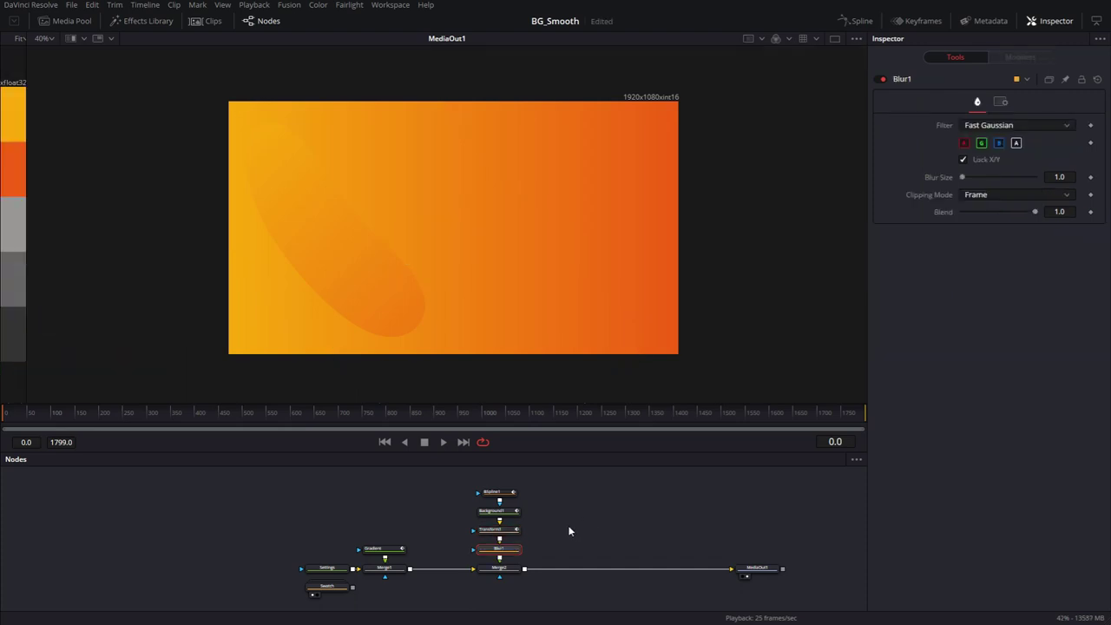
pyautogui.click(1063, 177)
pyautogui.write('2')
pyautogui.press('Tab')
pyautogui.write('0.5')
pyautogui.press('Tab')
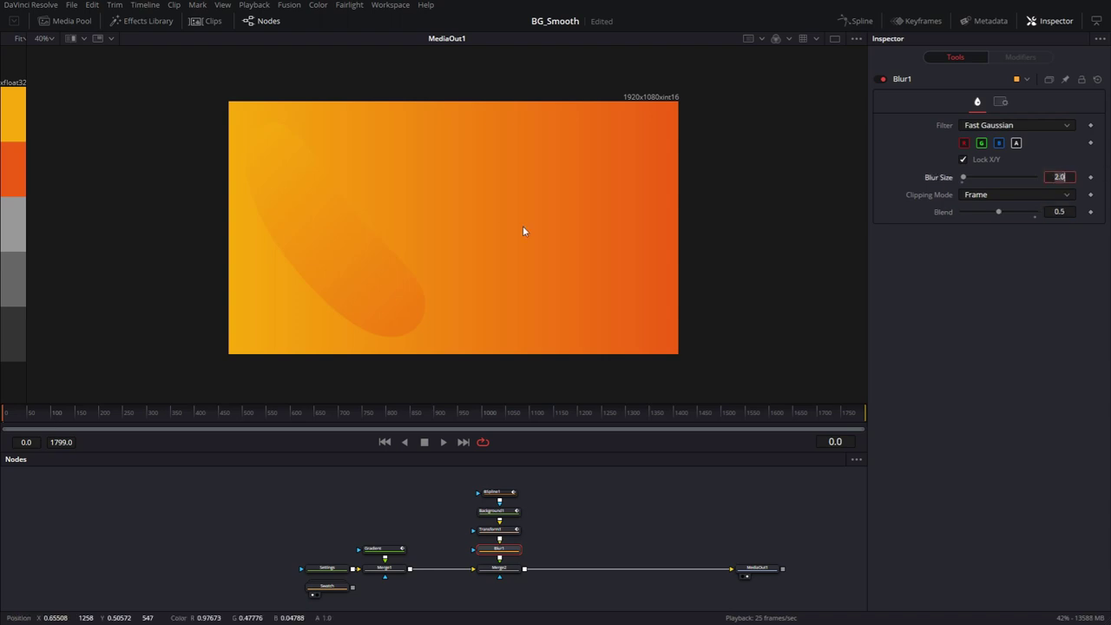
# Step: Examine the shape's edge up close with Blur1 disabled and enabled to compare the softening
pyautogui.scroll(5, 420, 302)
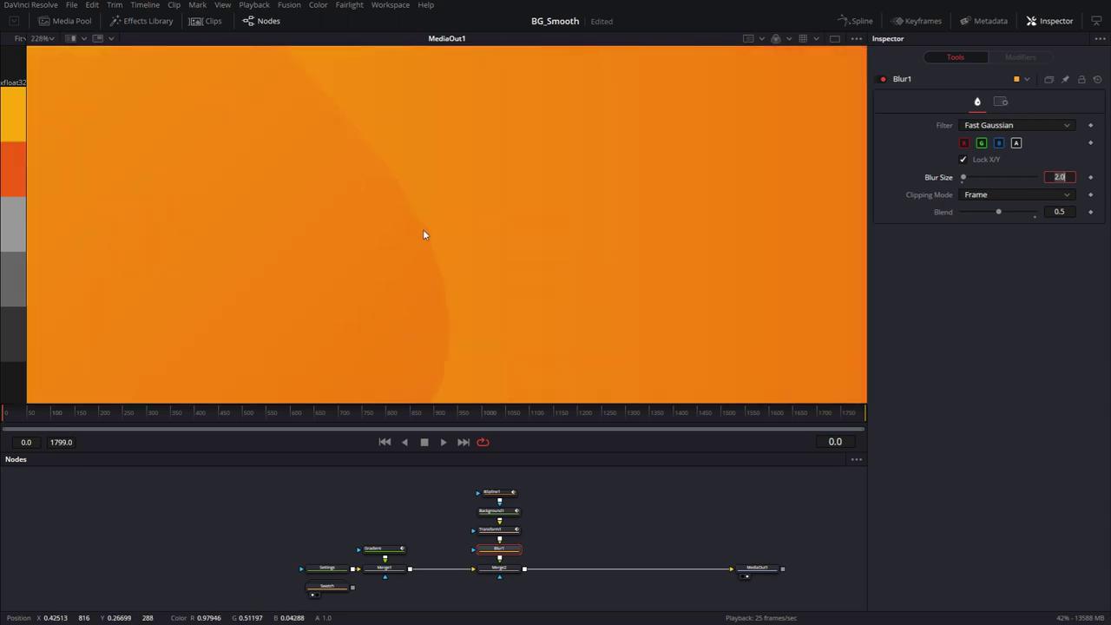
pyautogui.click(881, 79)
pyautogui.click(881, 79)
pyautogui.click(882, 79)
pyautogui.click(881, 79)
pyautogui.scroll(-3, 440, 224)
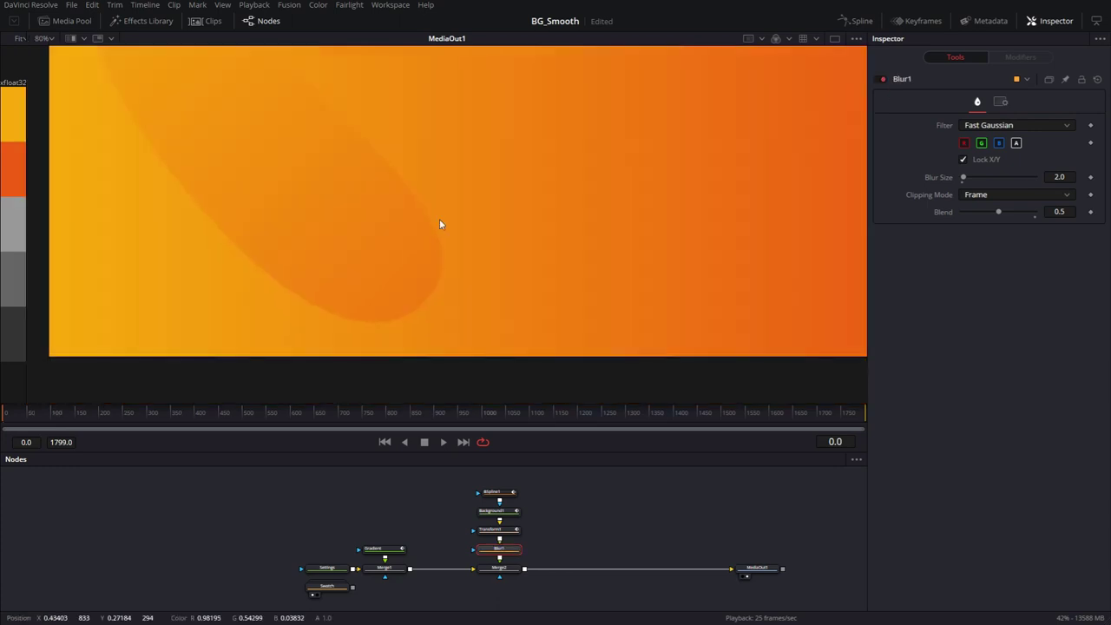
pyautogui.scroll(-2, 439, 224)
# Step: Duplicate the shape tree from BSpline1 down to Merge2 twice and insert both copies in line before MediaOut1
pyautogui.moveTo(438, 472); pyautogui.dragTo(459, 581)
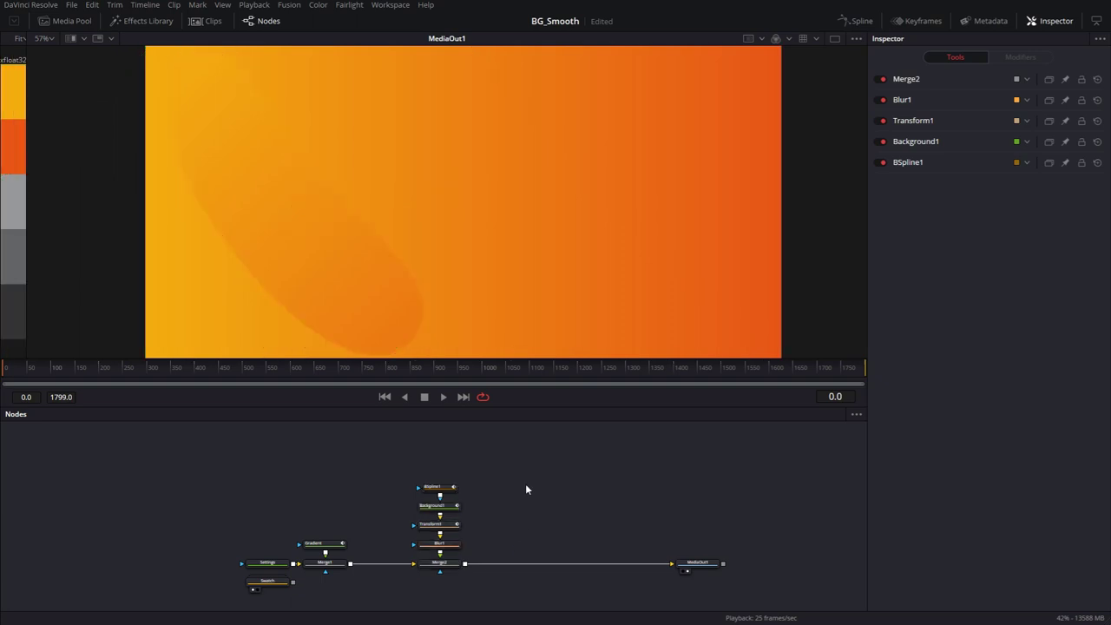
pyautogui.hotkey('ctrl', 'c')
pyautogui.hotkey('ctrl', 'v')
pyautogui.scroll(-2, 608, 517)
pyautogui.hotkey('ctrl', 'v')
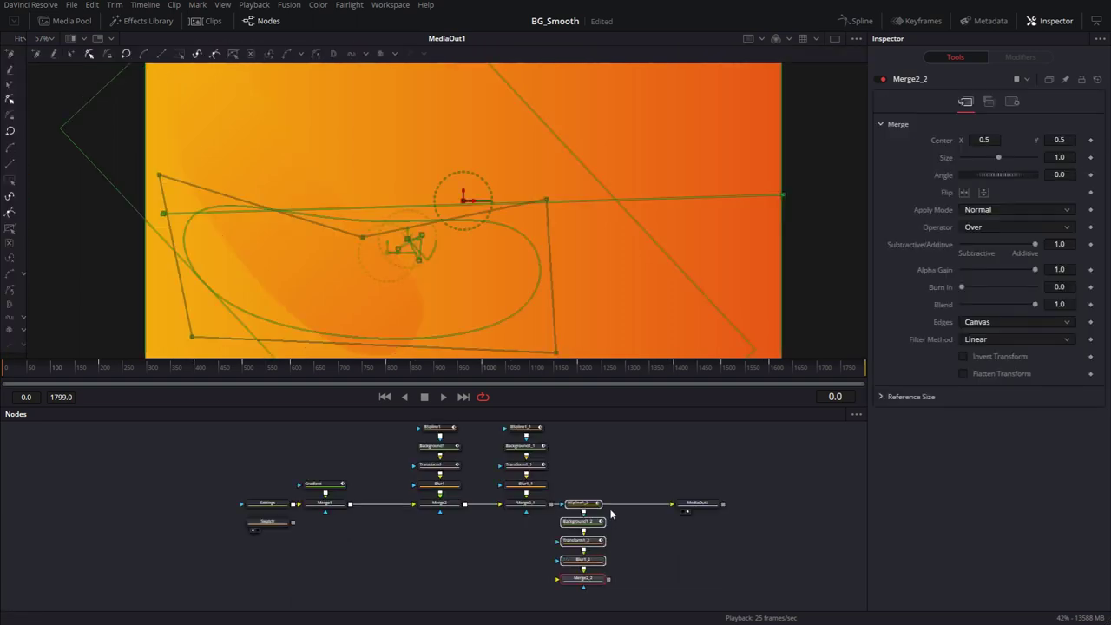
pyautogui.moveTo(572, 580); pyautogui.dragTo(573, 504)
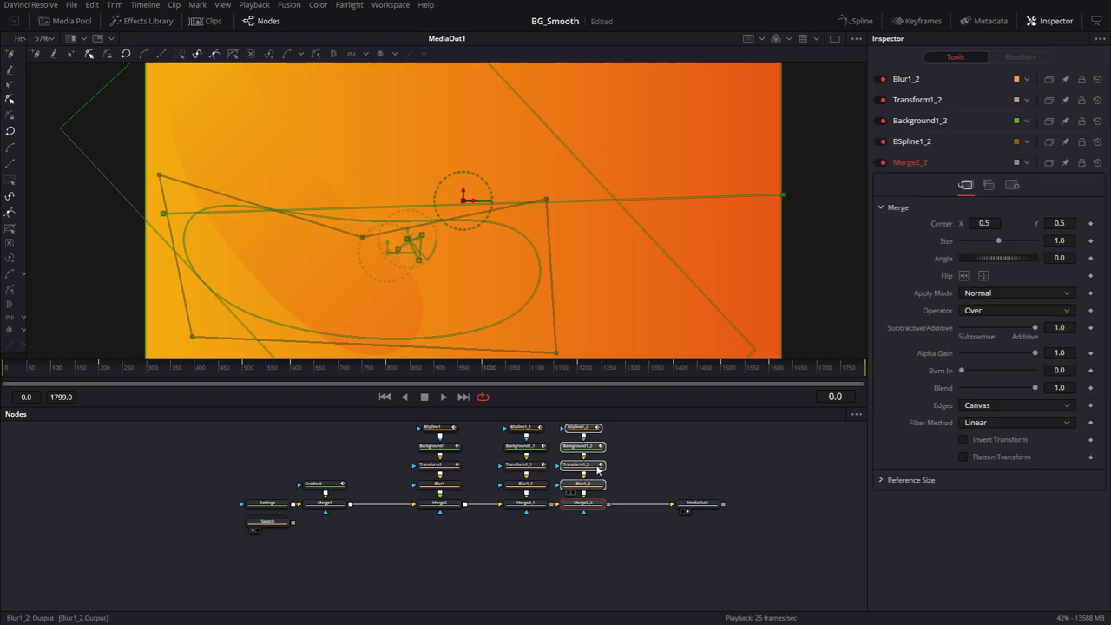
pyautogui.moveTo(605, 406); pyautogui.dragTo(605, 298)
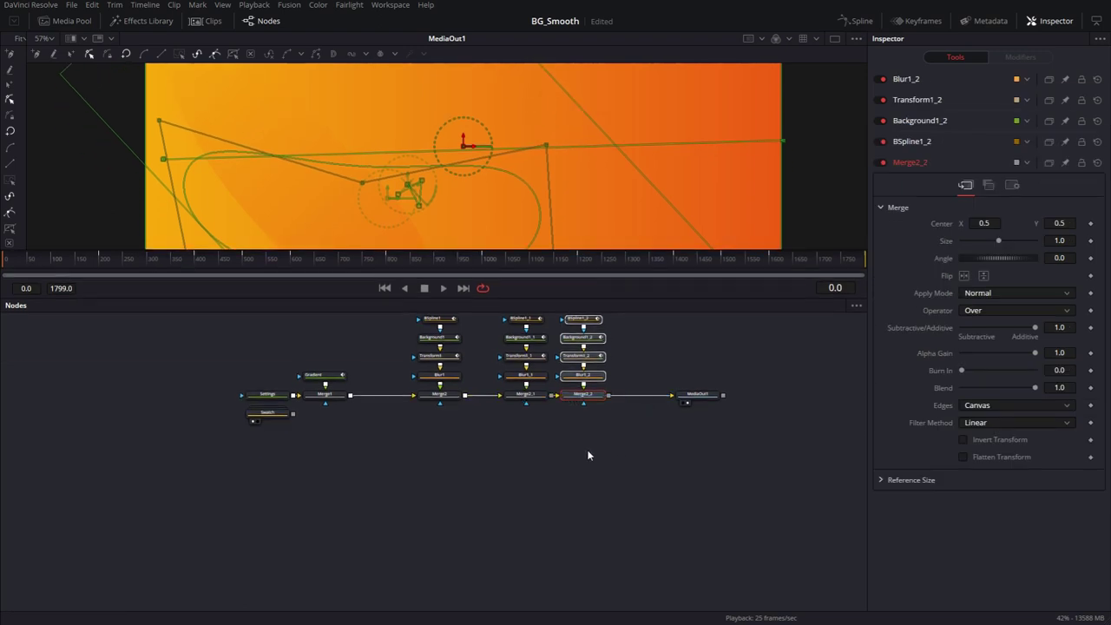
pyautogui.scroll(2, 582, 490)
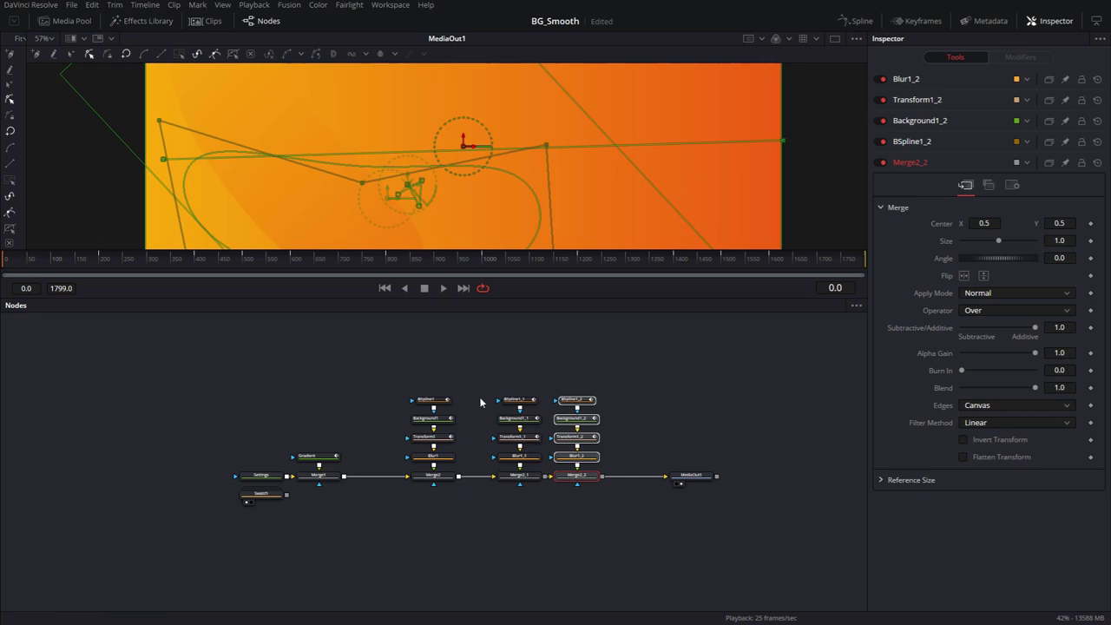
# Step: Detach Transform1's branch and both duplicated trees from the main node flow and space them apart above it
pyautogui.moveTo(390, 379); pyautogui.dragTo(403, 402)
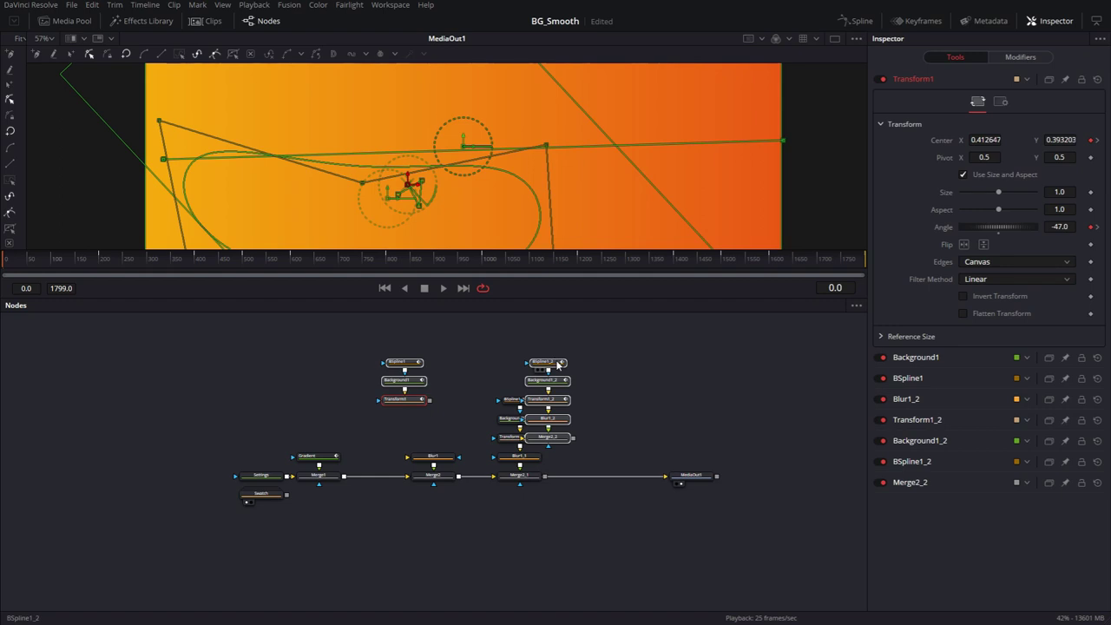
pyautogui.click(556, 362)
pyautogui.moveTo(524, 336); pyautogui.dragTo(576, 437)
pyautogui.moveTo(521, 389); pyautogui.dragTo(539, 457)
pyautogui.click(538, 459)
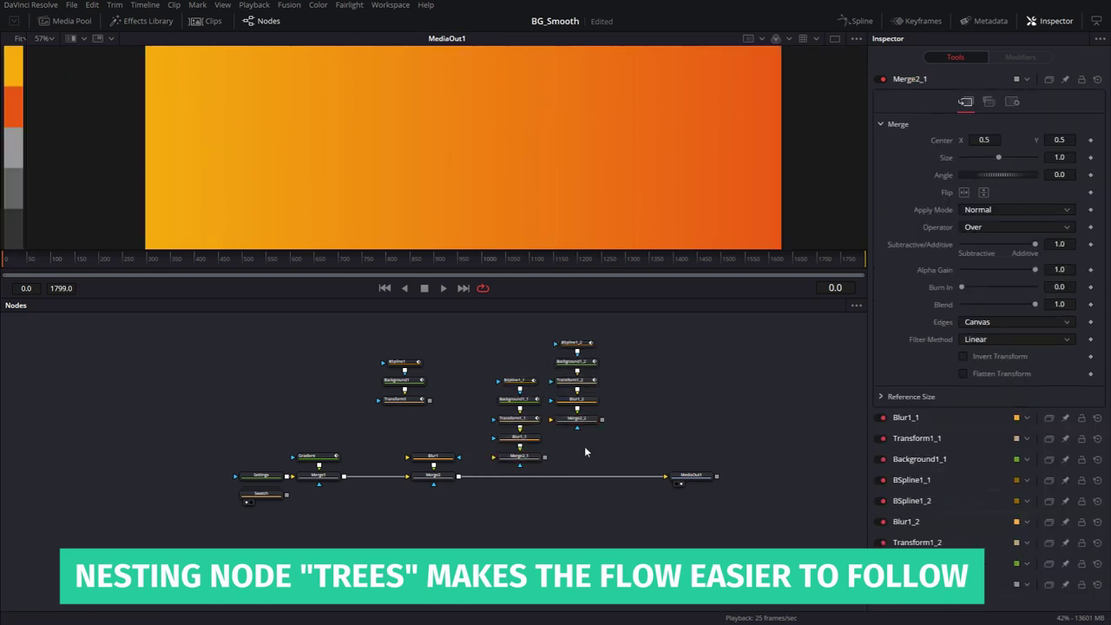
# Step: Delete the Blur1_1 and Blur1_2 nodes from the duplicated trees
pyautogui.click(532, 439)
pyautogui.press('Delete')
pyautogui.click(576, 399)
pyautogui.press('Delete')
# Step: Chain Transform1 through Merge2_1 and Merge2_2 into Blur1, and connect Blur1 to Merge2's foreground beneath it
pyautogui.moveTo(526, 460); pyautogui.dragTo(489, 376)
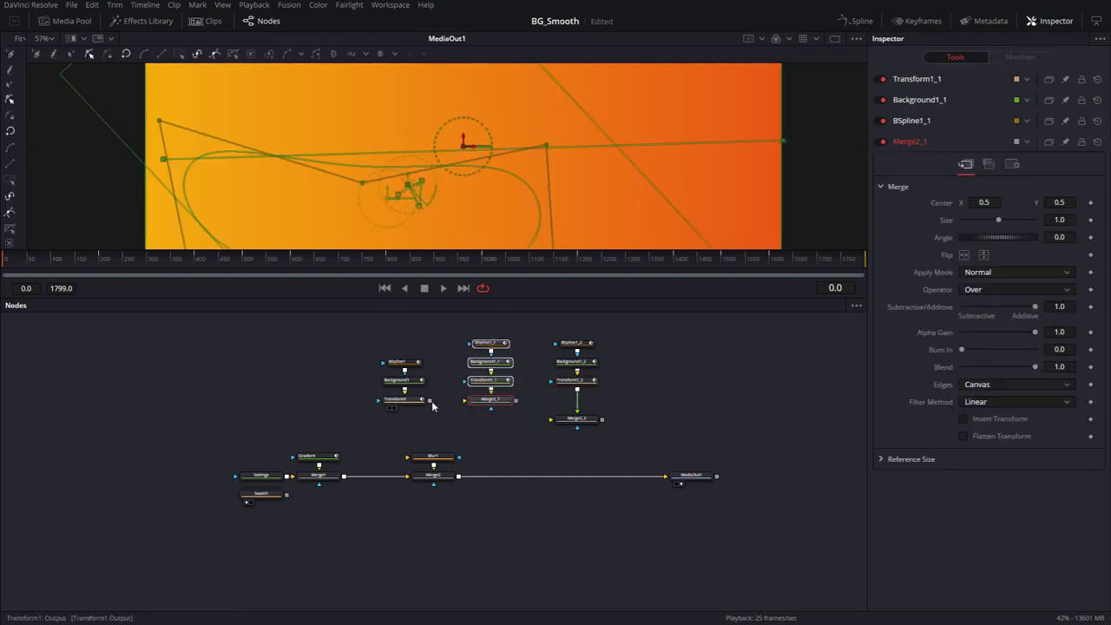
pyautogui.moveTo(430, 400); pyautogui.dragTo(575, 405)
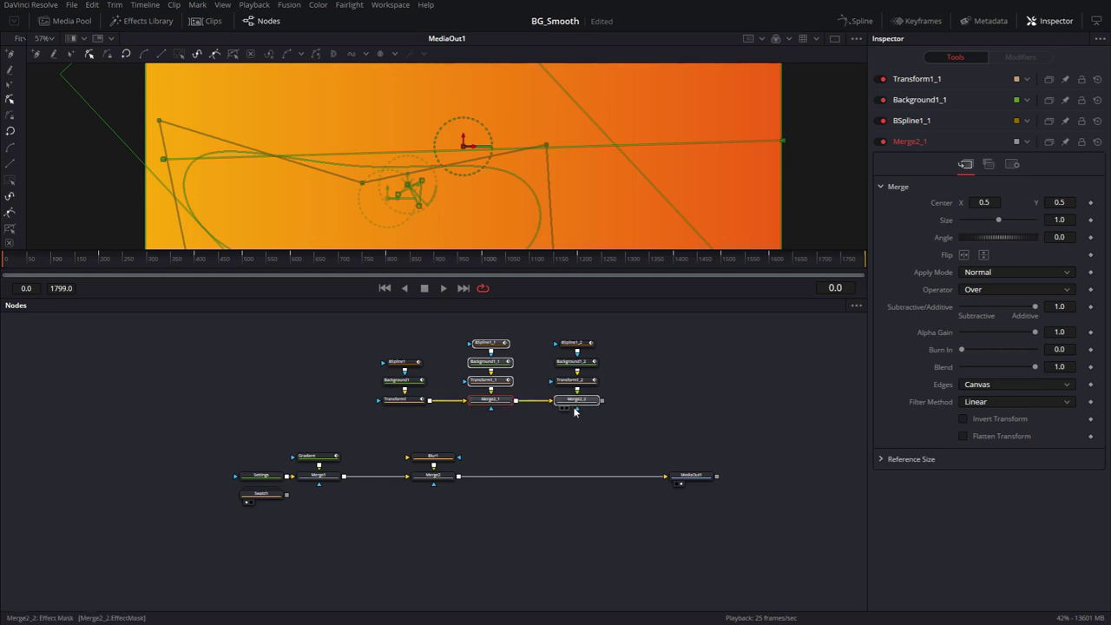
pyautogui.moveTo(437, 457); pyautogui.dragTo(567, 447)
pyautogui.click(575, 437)
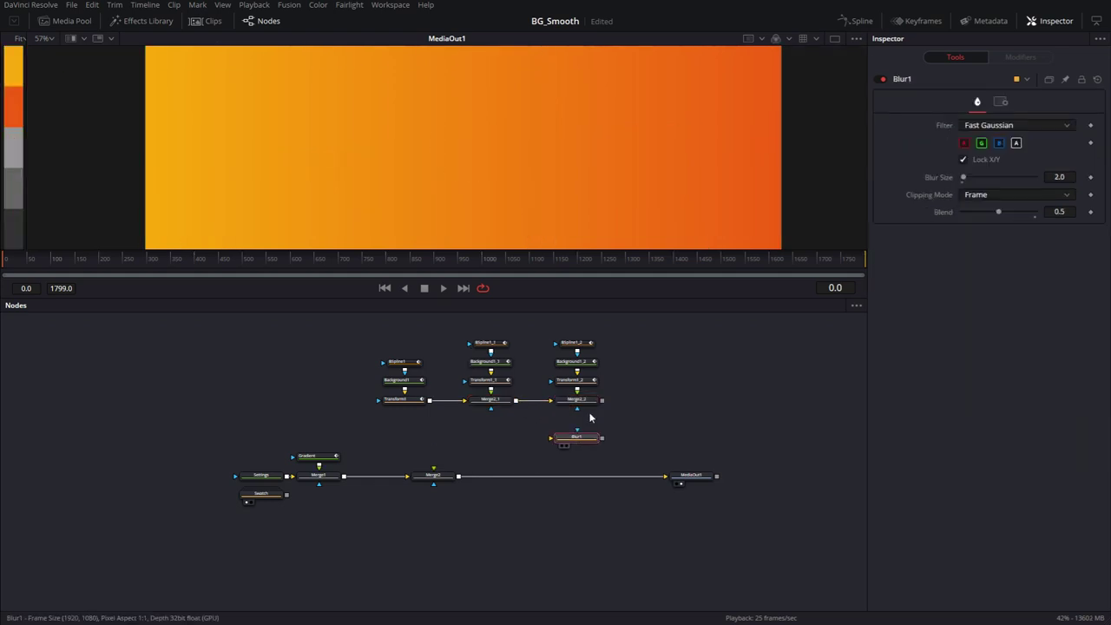
pyautogui.moveTo(601, 400); pyautogui.dragTo(577, 437)
pyautogui.moveTo(602, 438); pyautogui.dragTo(576, 483)
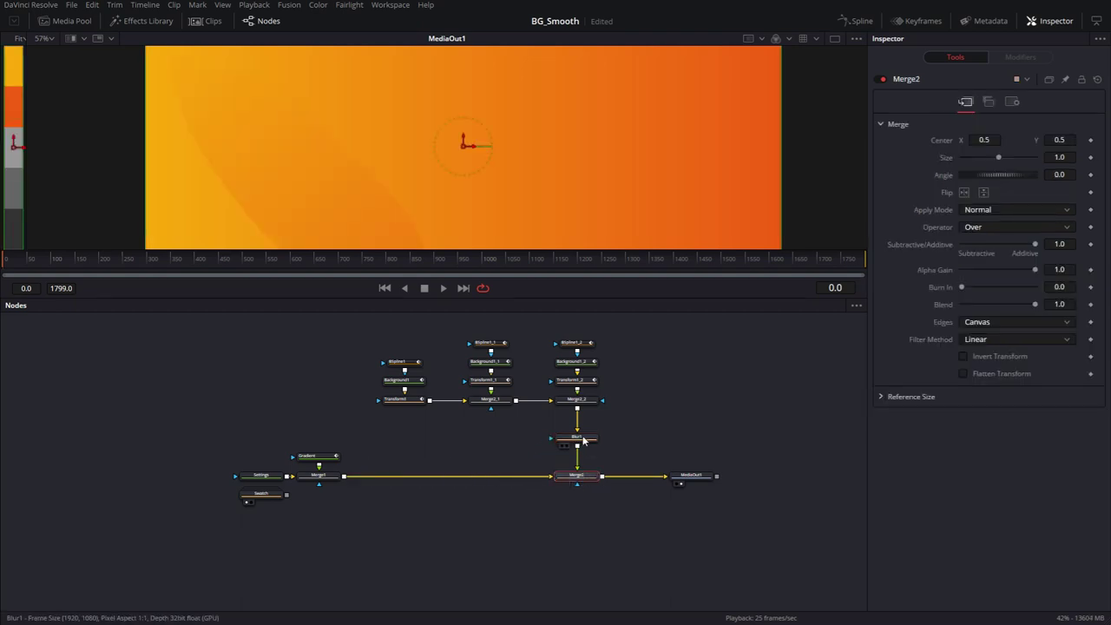
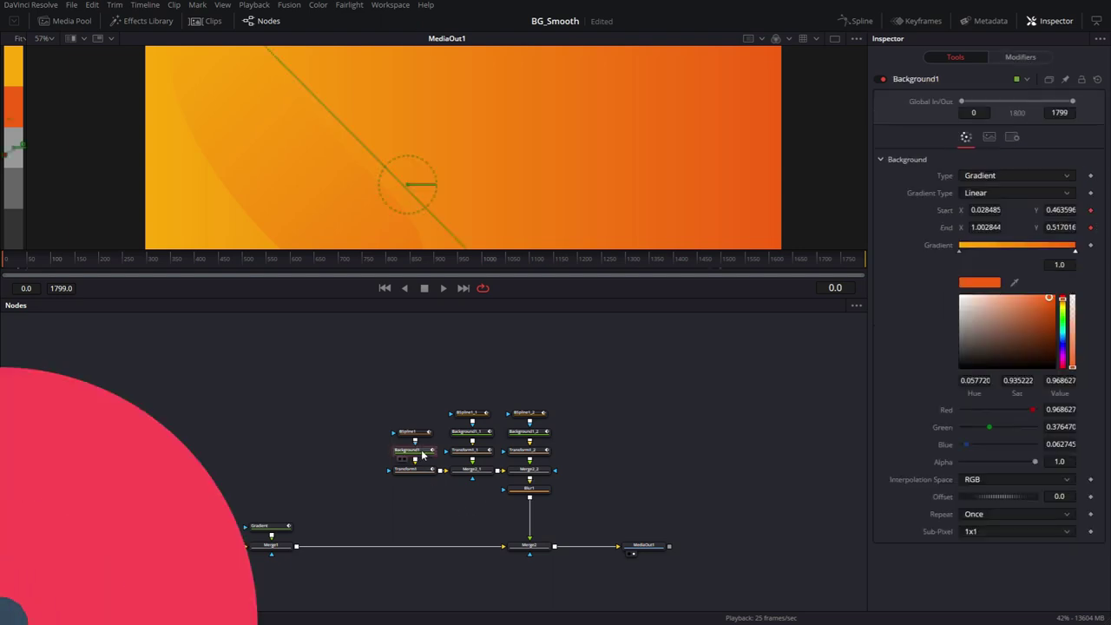
# Step: At frame 0, set Boom_XF2's Center to about X 0.715, Y 0.173 and Angle to -114.8, and keyframe its Size at 0.73
pyautogui.moveTo(554, 346); pyautogui.dragTo(554, 425)
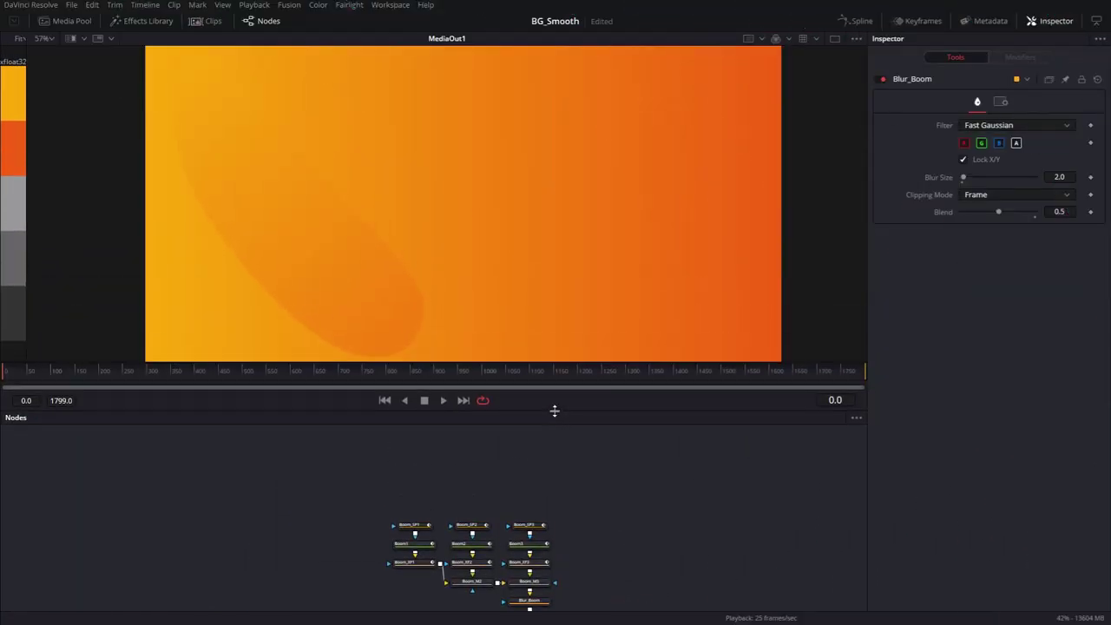
pyautogui.moveTo(619, 551); pyautogui.dragTo(593, 494)
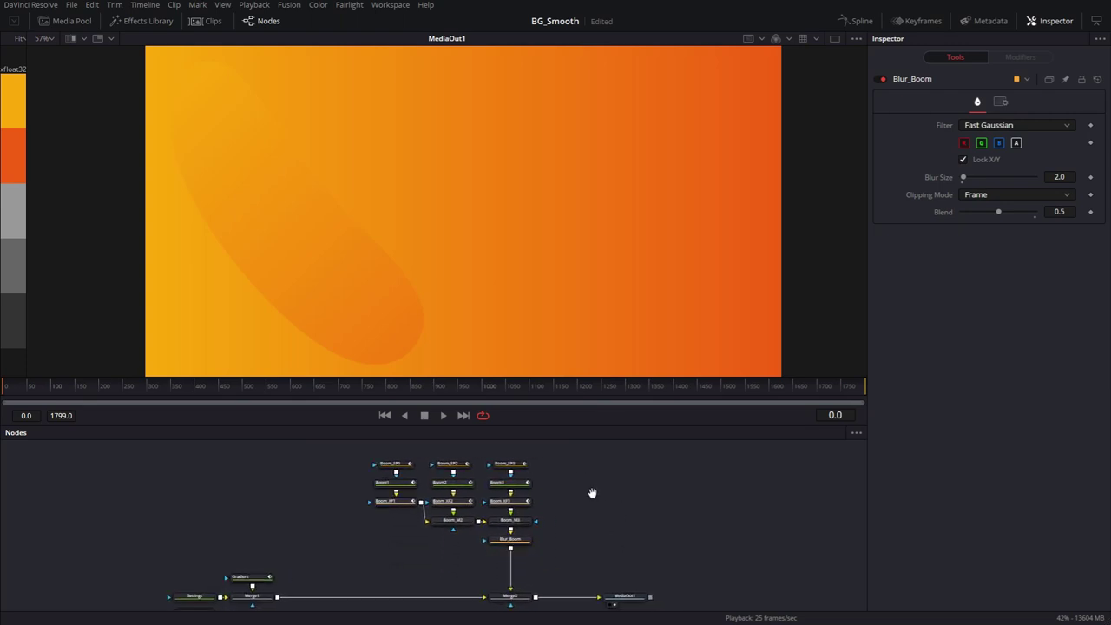
pyautogui.moveTo(380, 459); pyautogui.dragTo(387, 538)
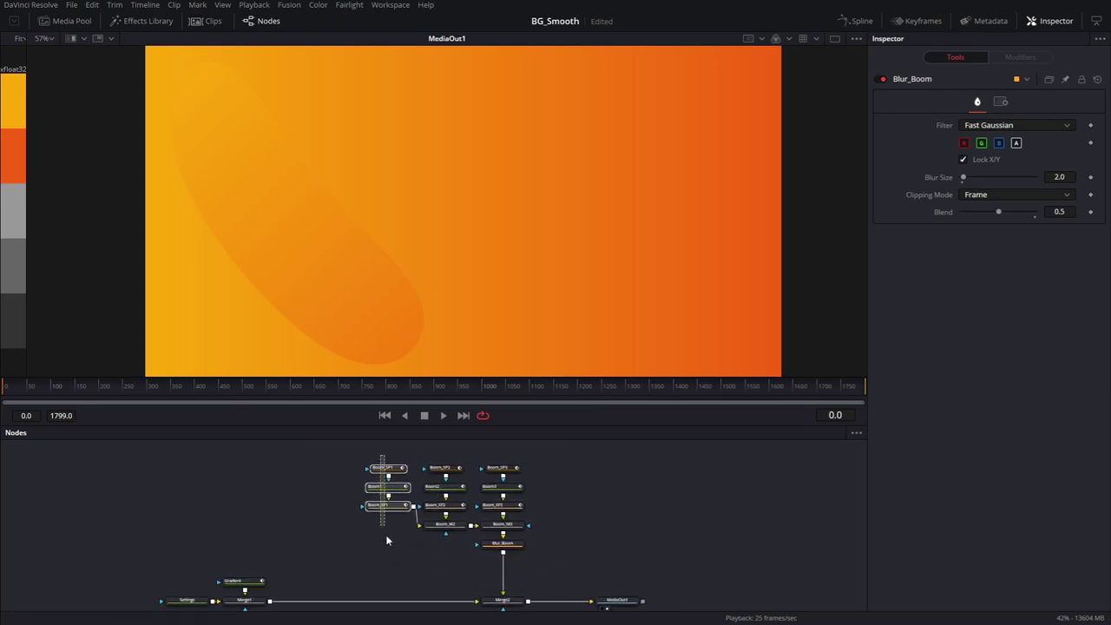
pyautogui.click(407, 249)
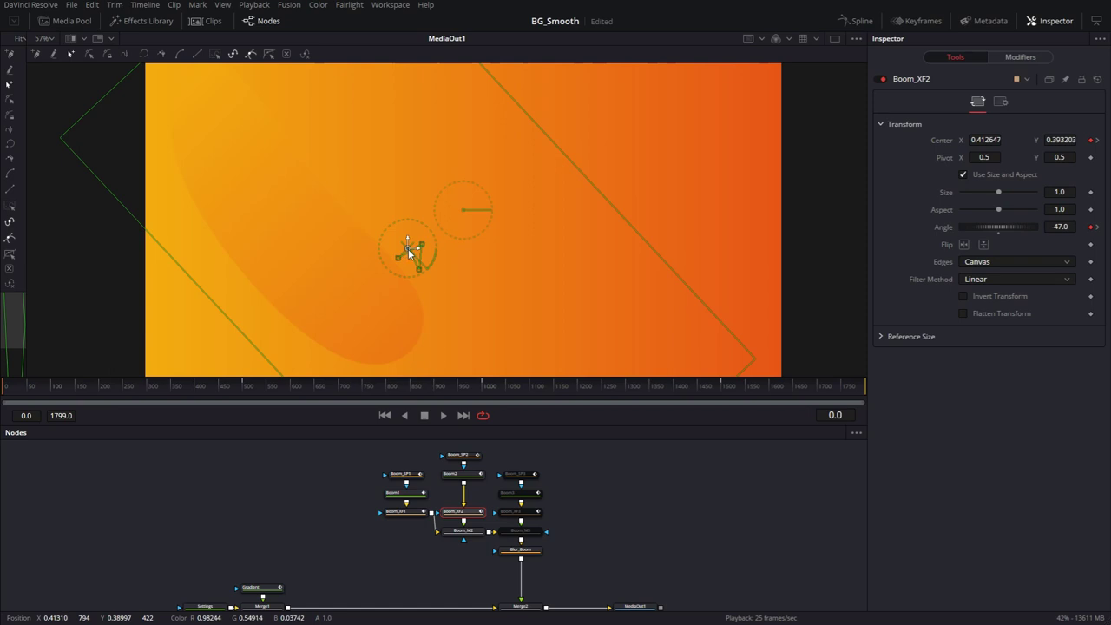
pyautogui.moveTo(408, 246); pyautogui.dragTo(605, 243)
pyautogui.moveTo(1005, 225); pyautogui.dragTo(991, 230)
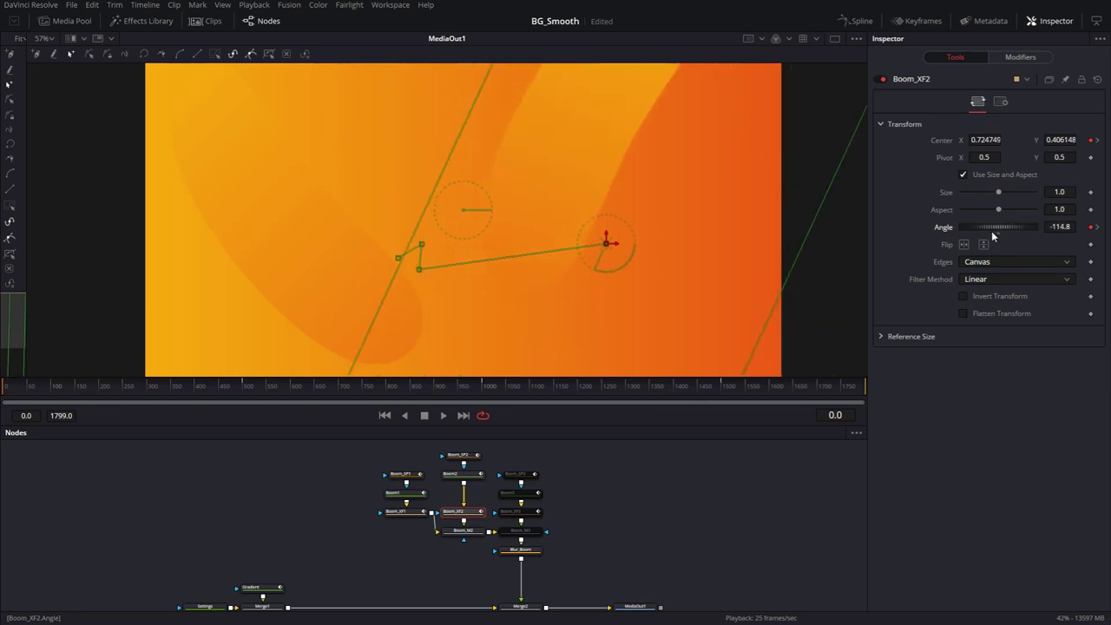
pyautogui.moveTo(606, 242); pyautogui.dragTo(600, 328)
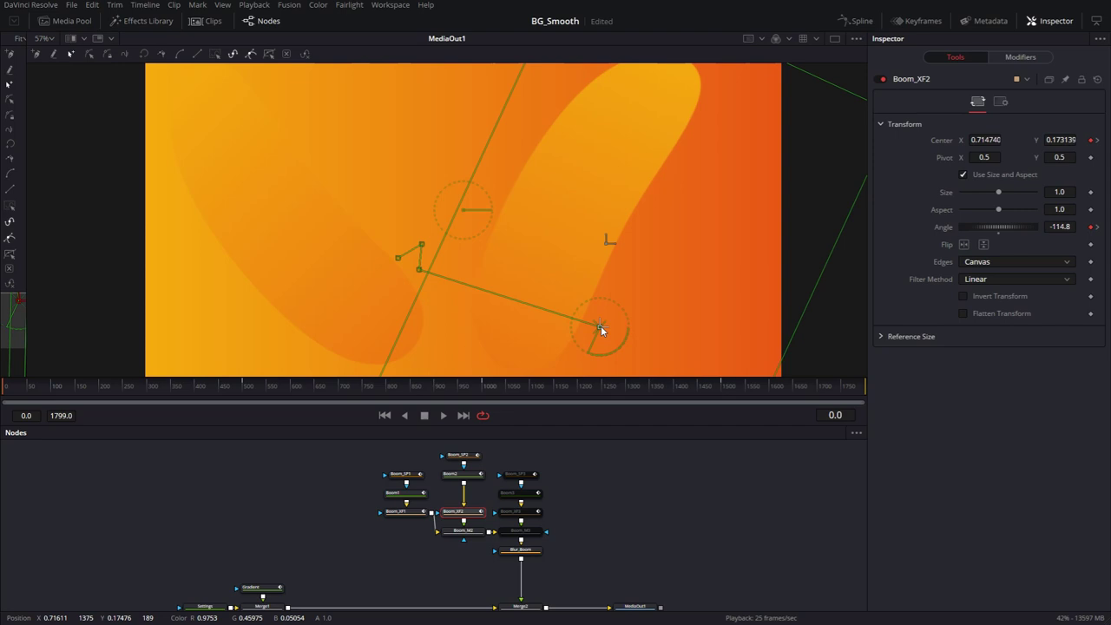
pyautogui.click(1090, 192)
pyautogui.moveTo(1000, 193); pyautogui.dragTo(989, 194)
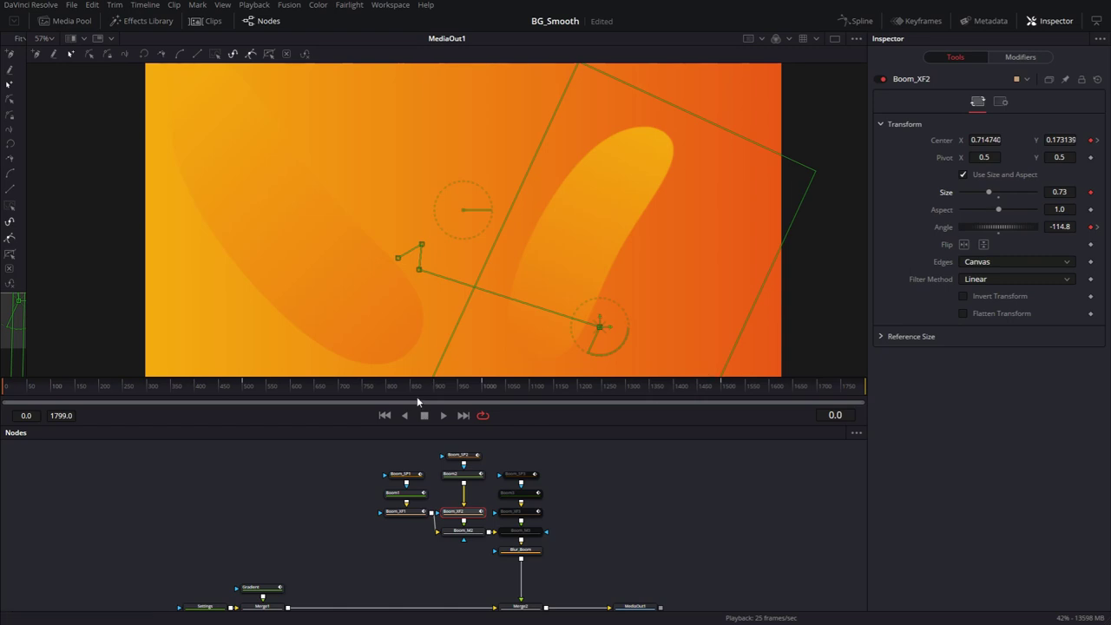
# Step: At frame 500, set Boom_XF2's Center to about X 0.634, Y 0.398, its Size to 0.72 and its Angle to -87.4
pyautogui.click(1096, 228)
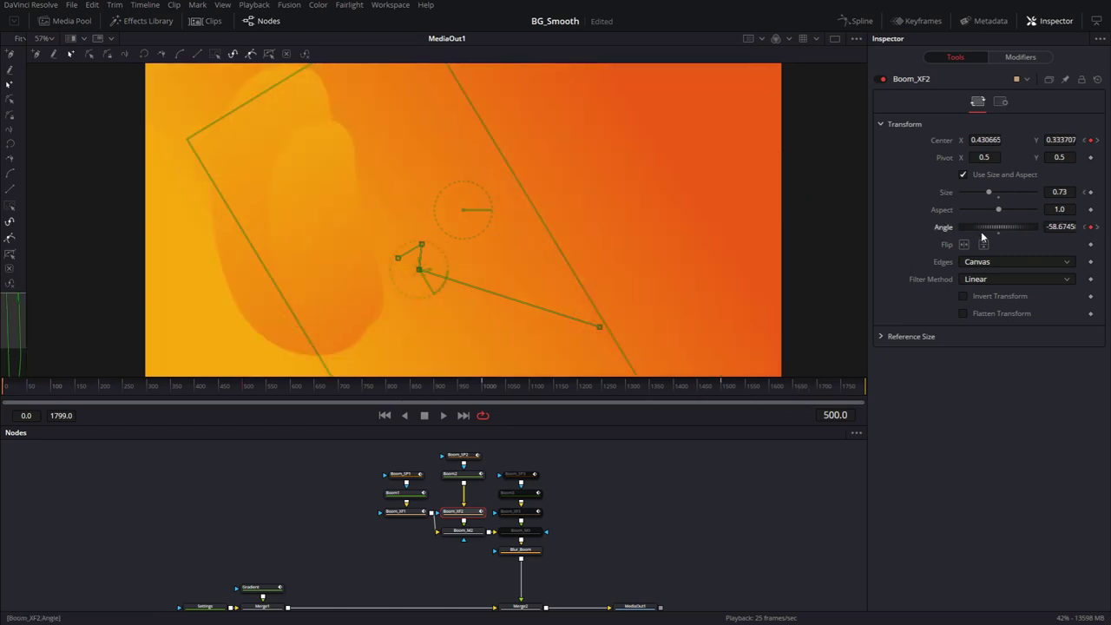
pyautogui.moveTo(419, 269); pyautogui.dragTo(548, 246)
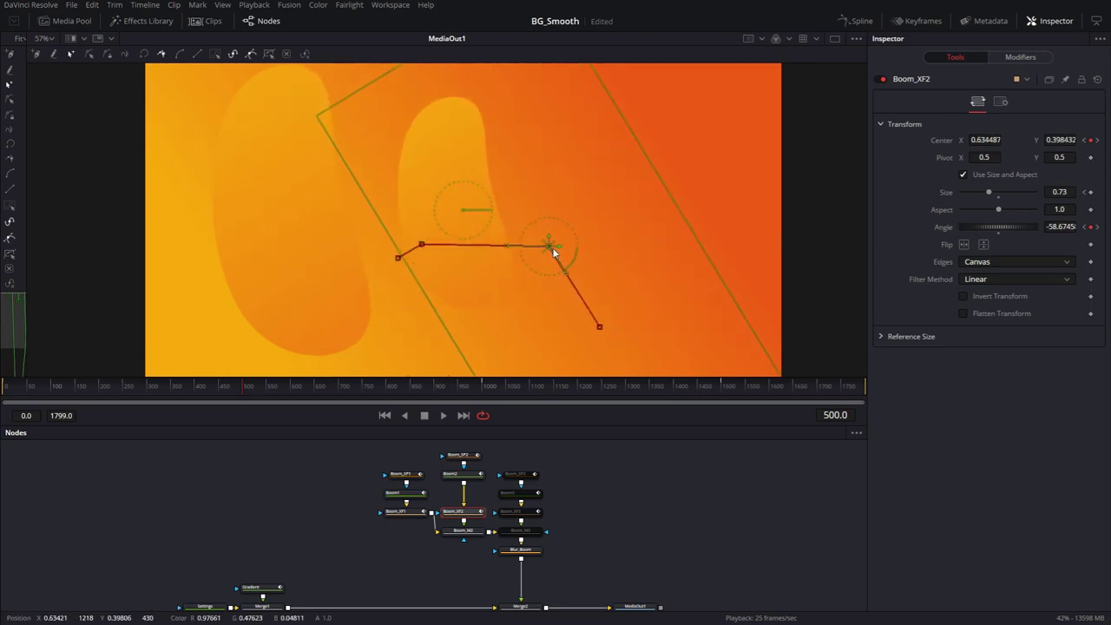
pyautogui.moveTo(1002, 228); pyautogui.dragTo(986, 192)
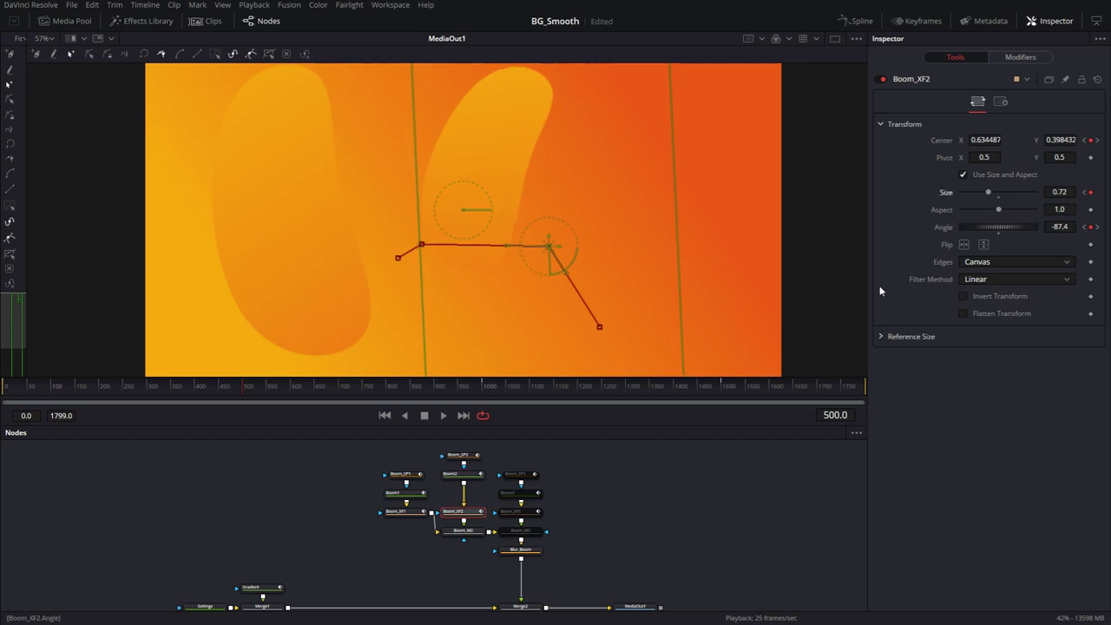
# Step: At frame 1000, move Boom_XF2's Center to about X 0.590, Y 0.277 and set its Size to 0.8
pyautogui.click(1098, 227)
pyautogui.moveTo(450, 270); pyautogui.dragTo(521, 293)
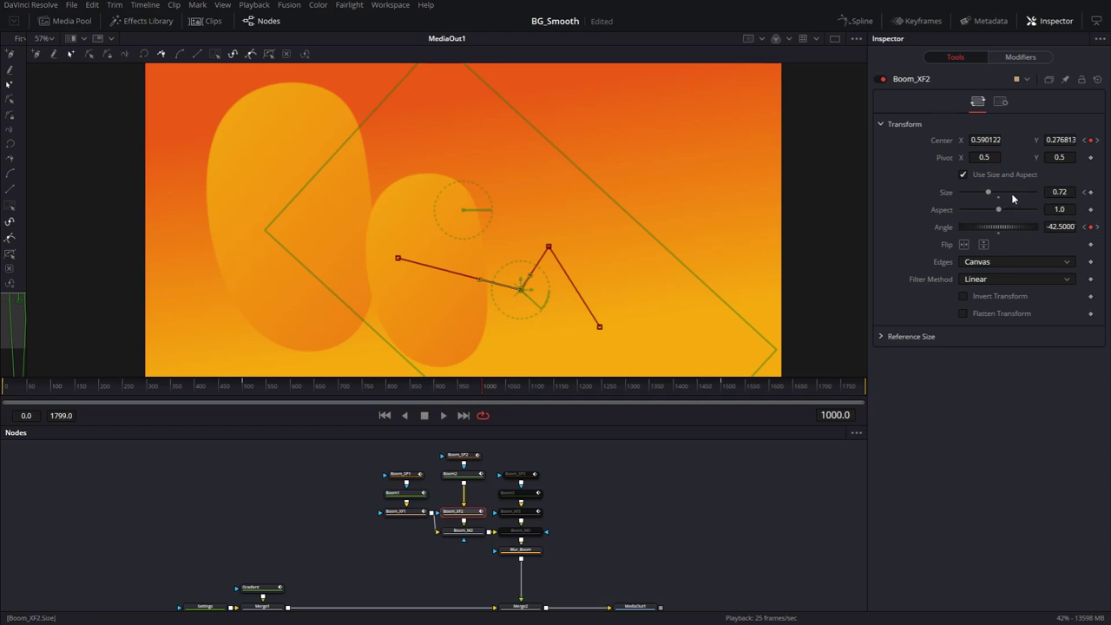
pyautogui.moveTo(990, 196); pyautogui.dragTo(994, 191)
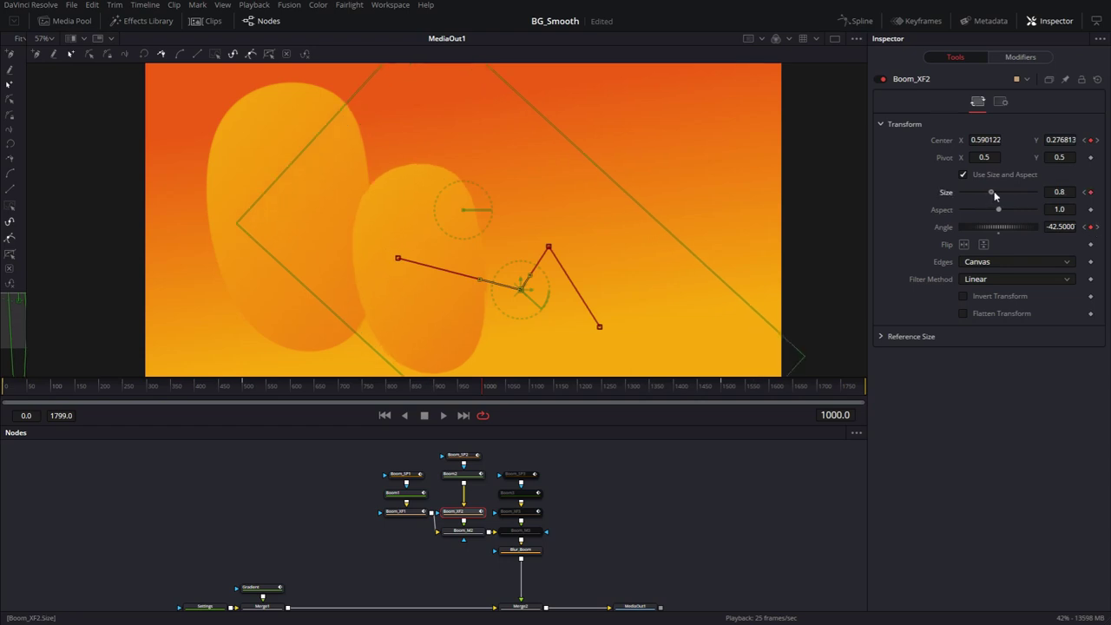
# Step: Keyframe Boom_XF2 at frame 1500 with Center about 0.593, 0.484, Size 0.81, Angle -20, and at frame 1799 with Center about 0.6, 0.725, Size 0.92, Angle -9.6
pyautogui.click(1097, 227)
pyautogui.moveTo(399, 257); pyautogui.dragTo(524, 216)
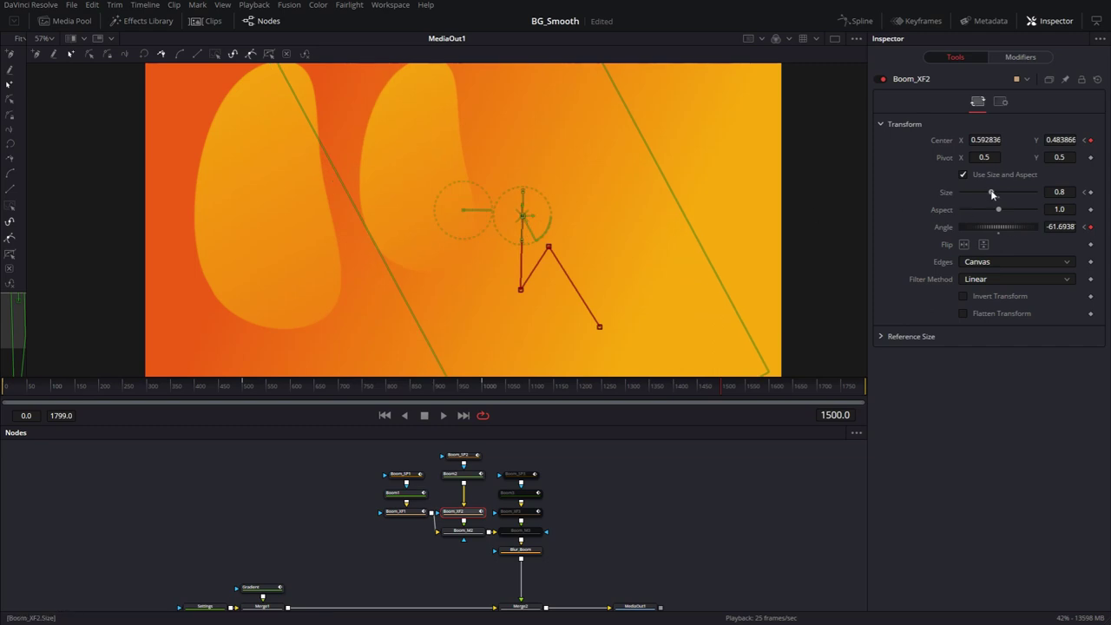
pyautogui.moveTo(991, 191); pyautogui.dragTo(1012, 227)
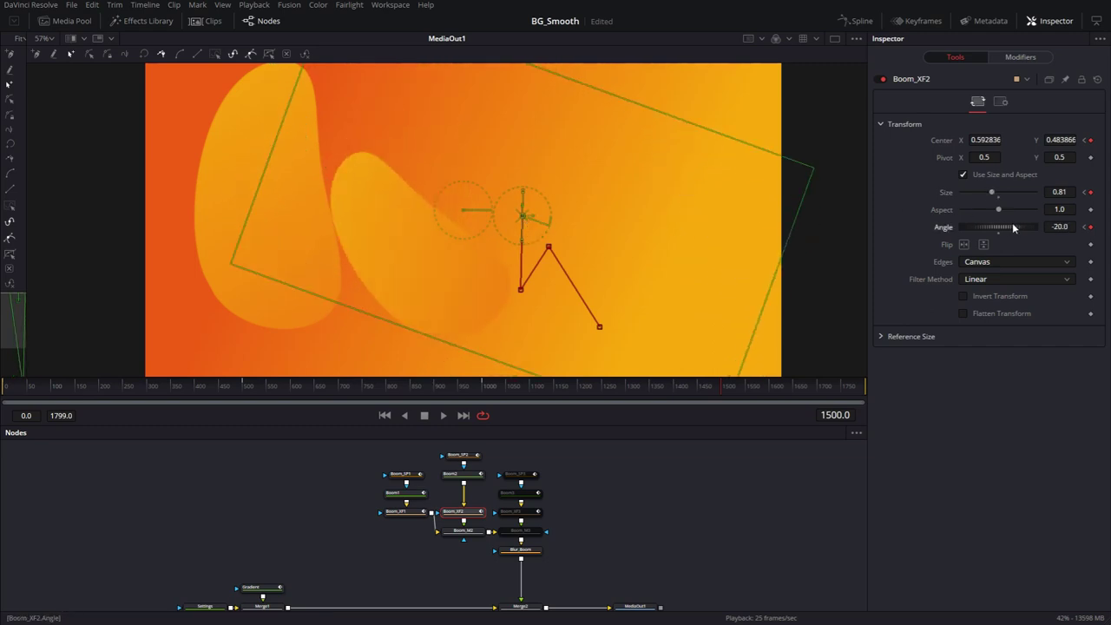
pyautogui.press('End')
pyautogui.click(624, 481)
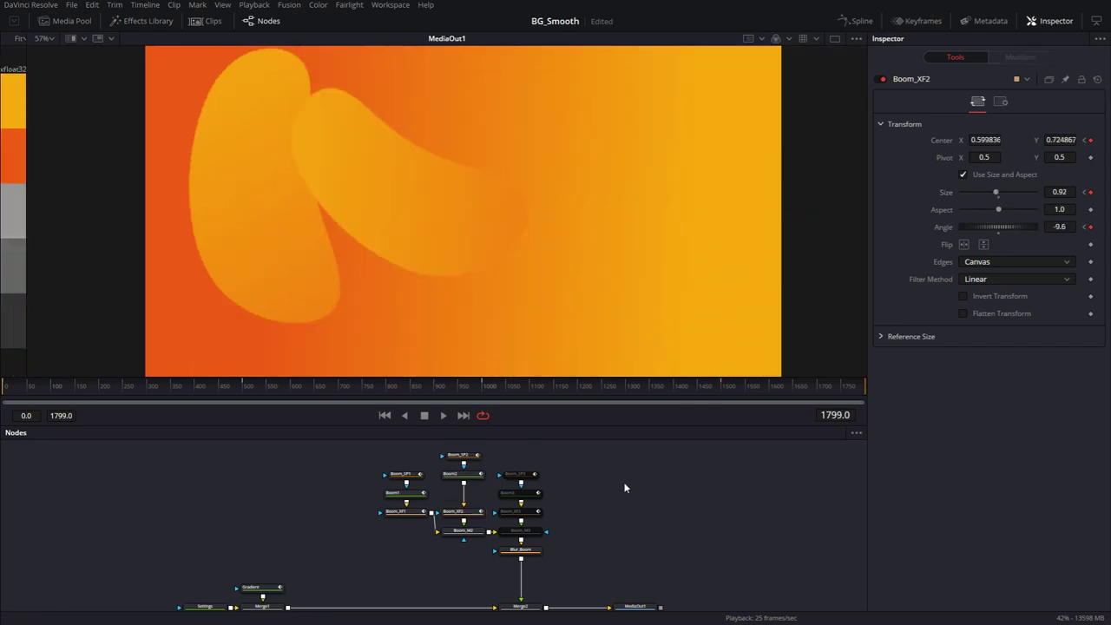
# Step: Align Boom2 and Boom_SP2 with the neighbouring trees, and enable the nodes of the third boomerang tree
pyautogui.click(464, 477)
pyautogui.click(461, 474)
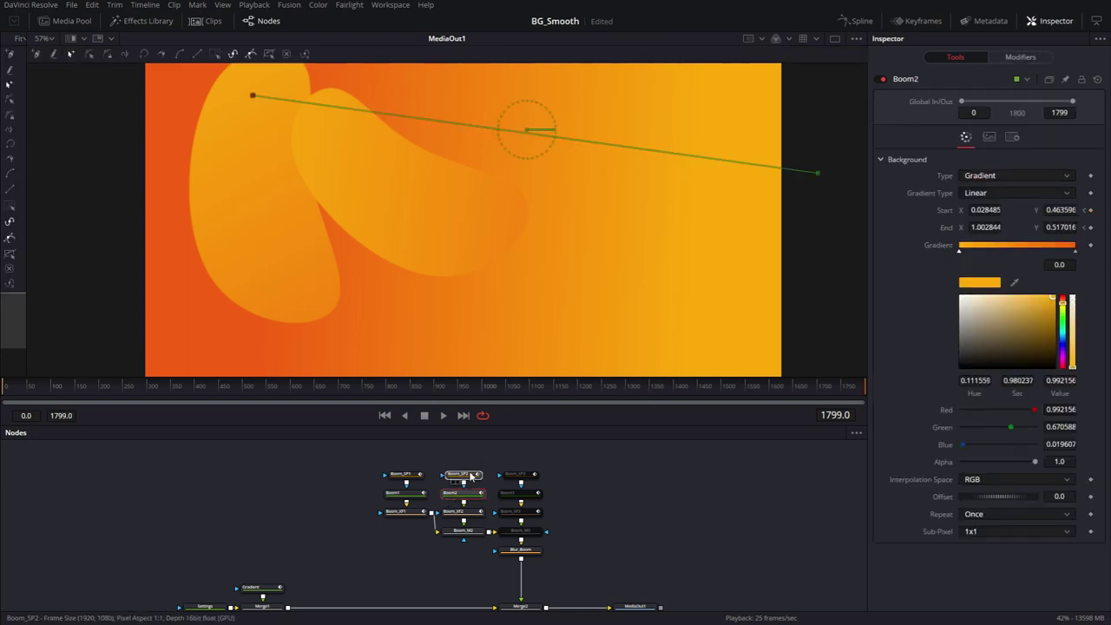
pyautogui.moveTo(517, 456); pyautogui.dragTo(548, 545)
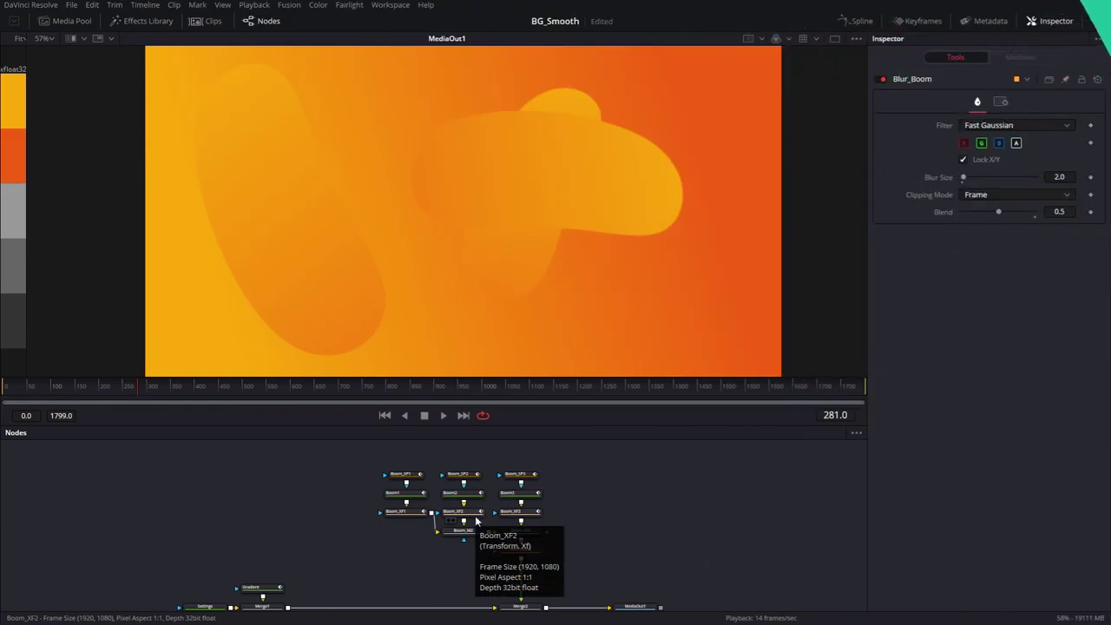
# Step: Inspect the motion paths and transform values of Boom_XF2 and Boom_XF3 at frame 281
pyautogui.click(473, 514)
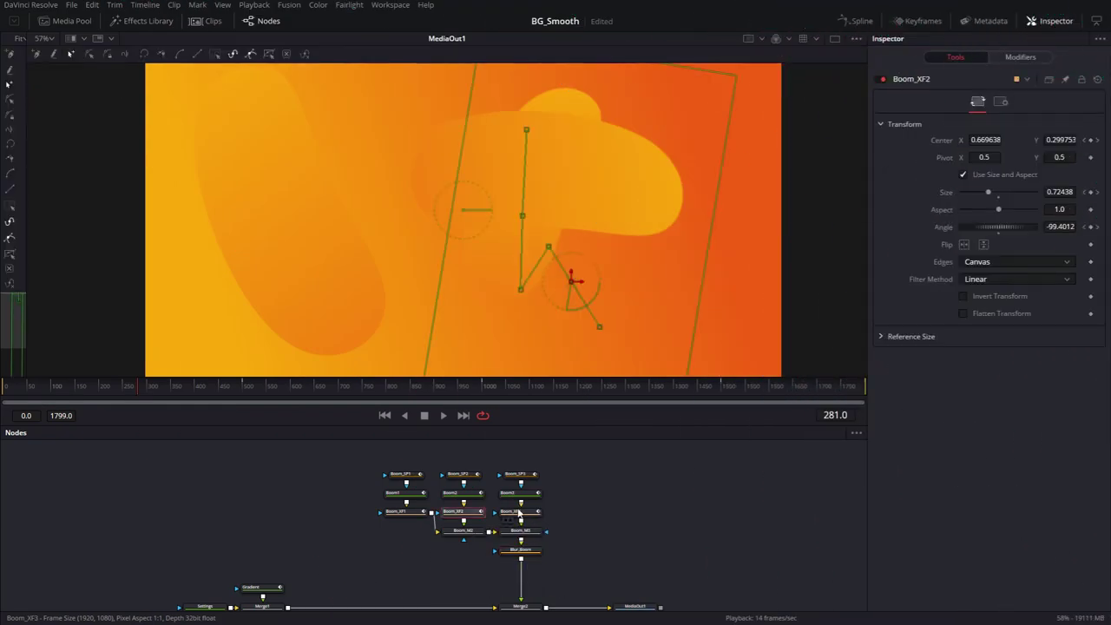
pyautogui.click(518, 513)
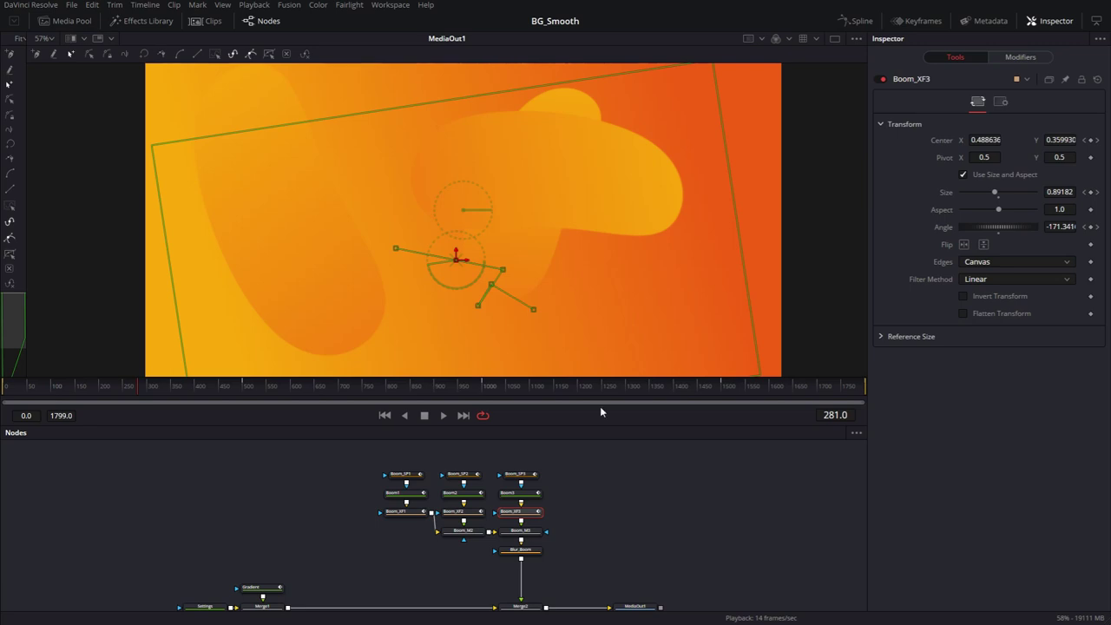
pyautogui.click(598, 549)
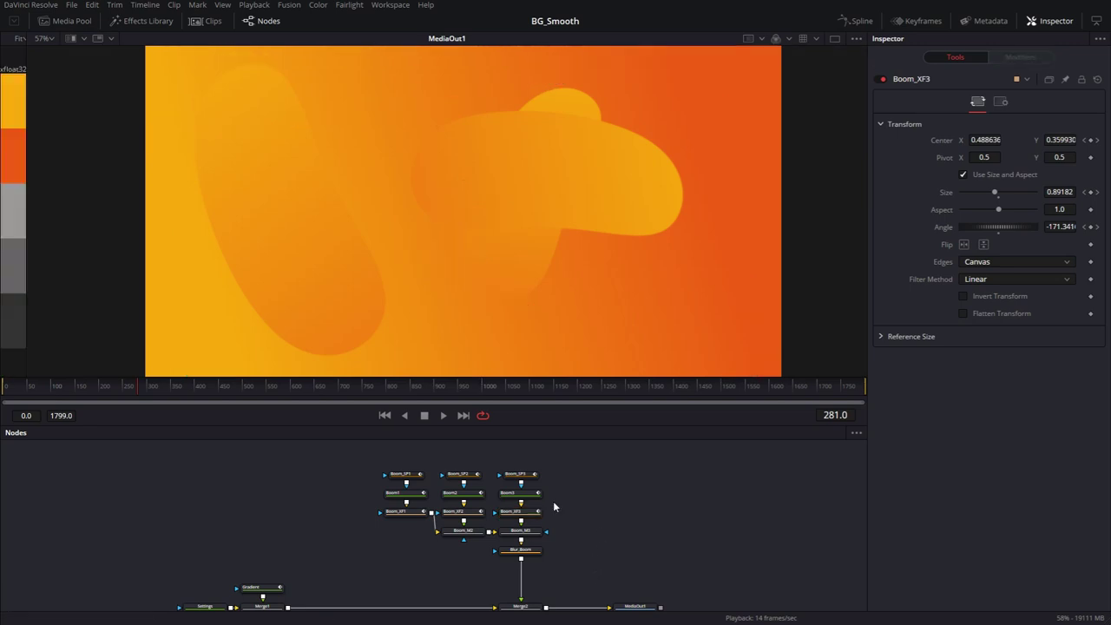
# Step: Select all three boomerang trees with their merges and Blur_Boom, and place an Underlay behind them
pyautogui.moveTo(344, 457); pyautogui.dragTo(583, 569)
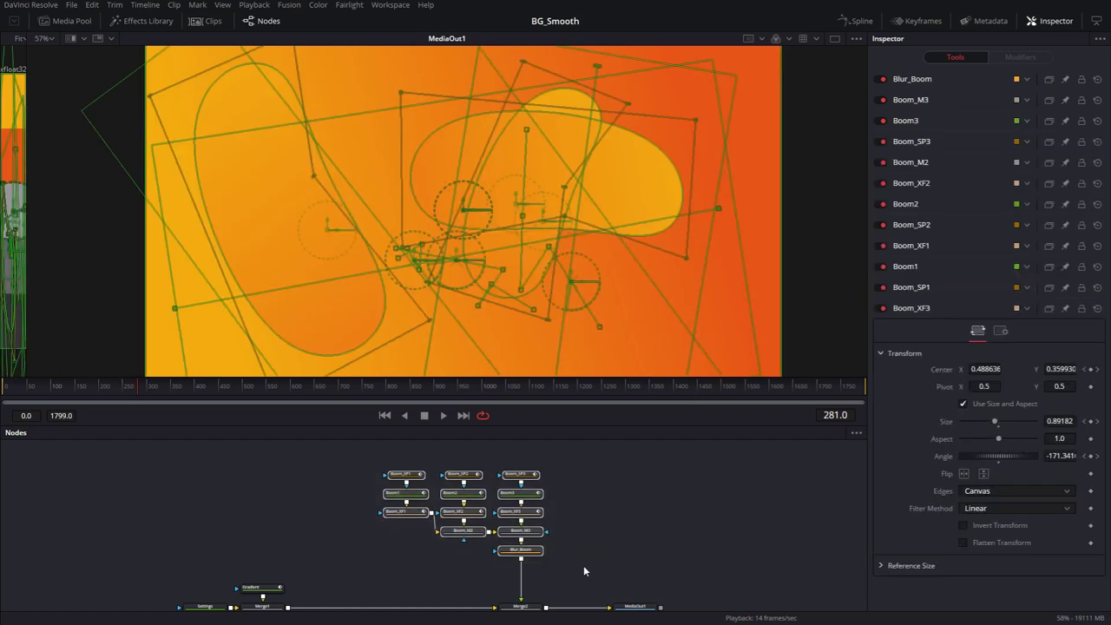
pyautogui.hotkey('shift', 'space')
pyautogui.write('und')
pyautogui.press('Return')
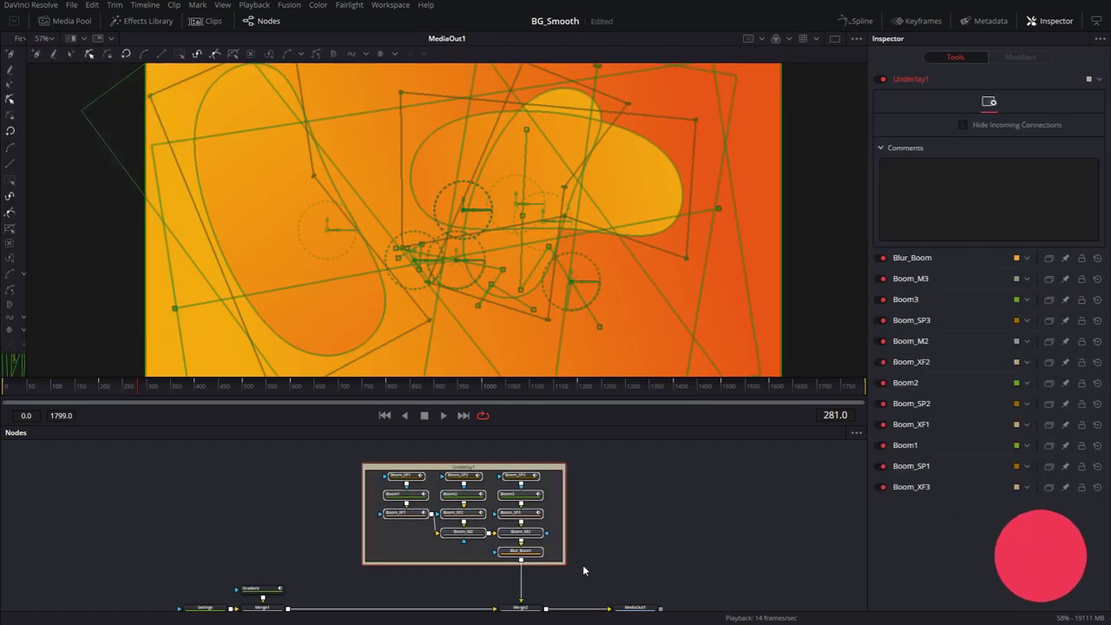
# Step: Colour the underlay and its nodes Teal, and rename the underlay Boomerang_Section
pyautogui.rightClick(555, 472)
pyautogui.moveTo(590, 463)
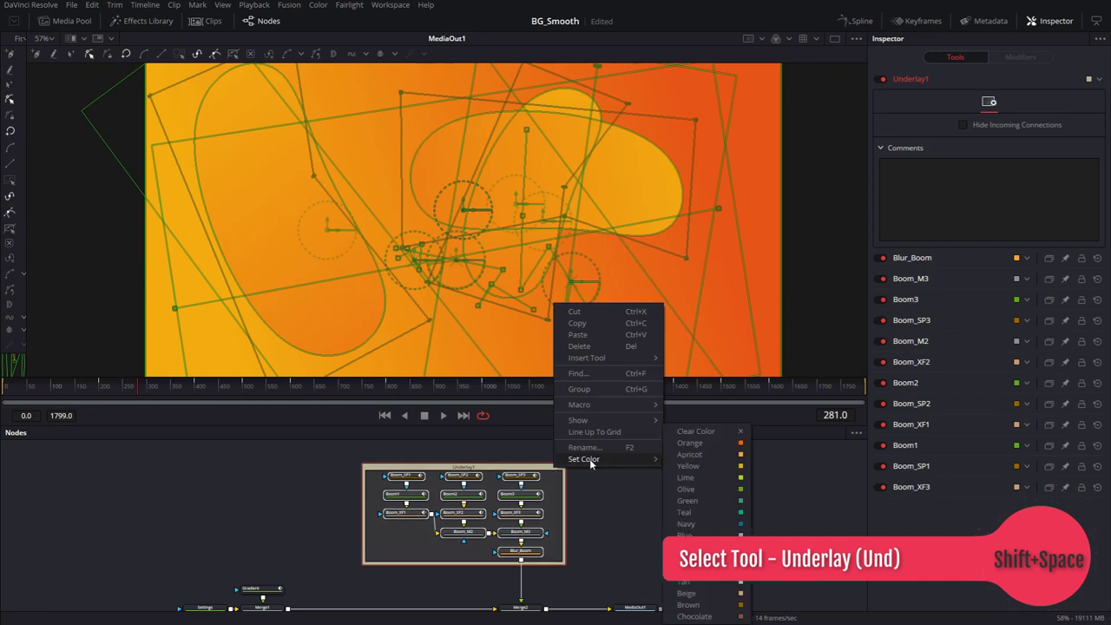
pyautogui.click(707, 512)
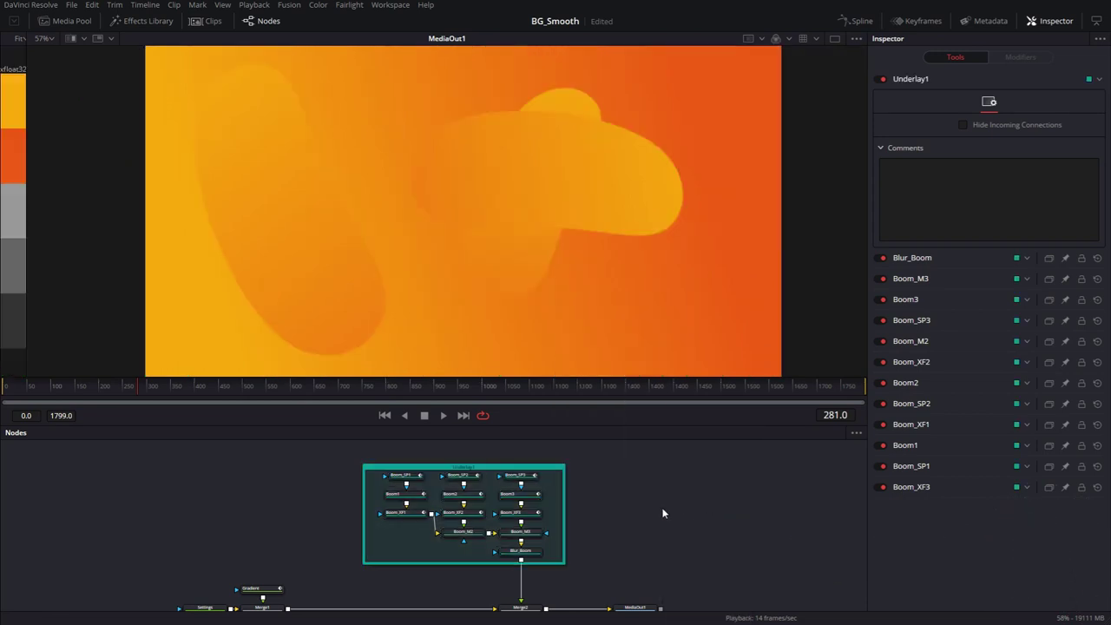
pyautogui.moveTo(535, 462); pyautogui.dragTo(535, 446)
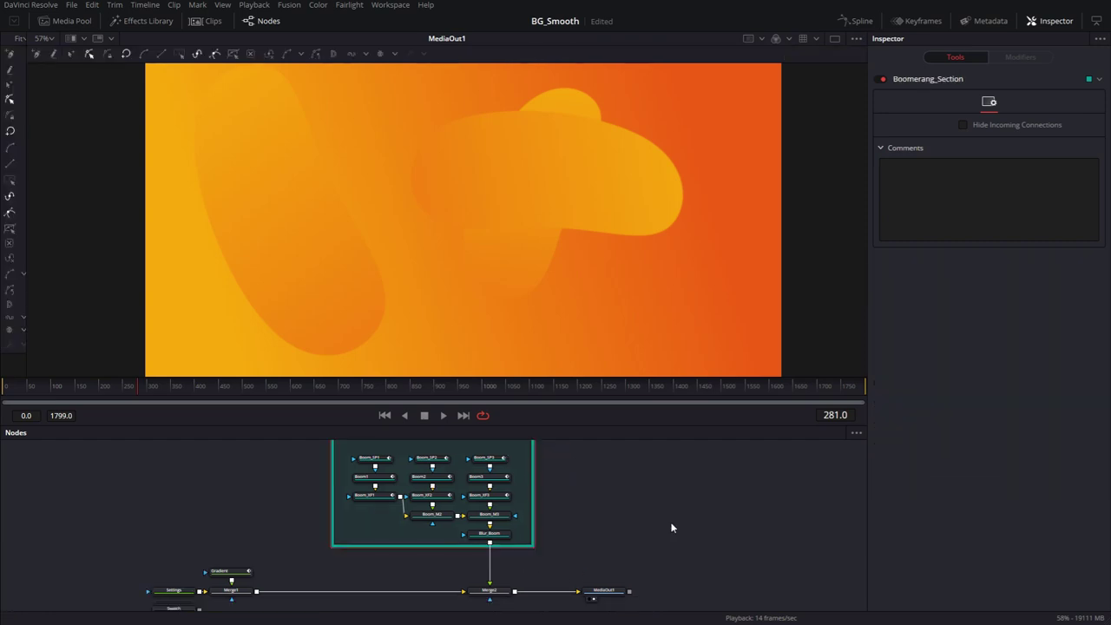
# Step: Set the Blend of Merge2 to 0.5 to make the boomerang shapes more subtle
pyautogui.scroll(-1, 499, 595)
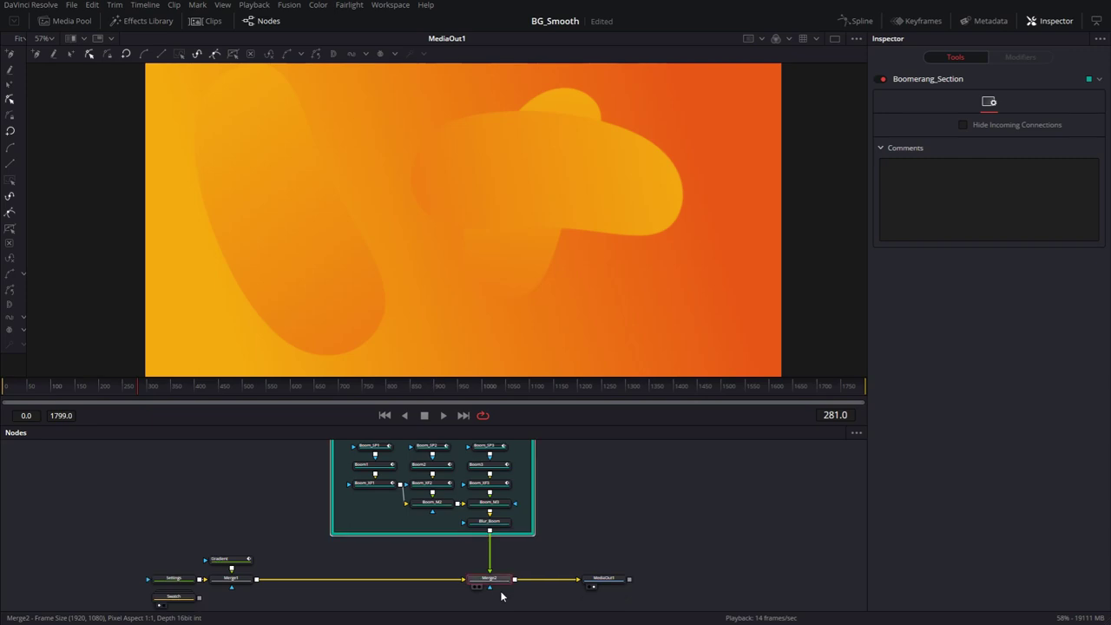
pyautogui.click(493, 579)
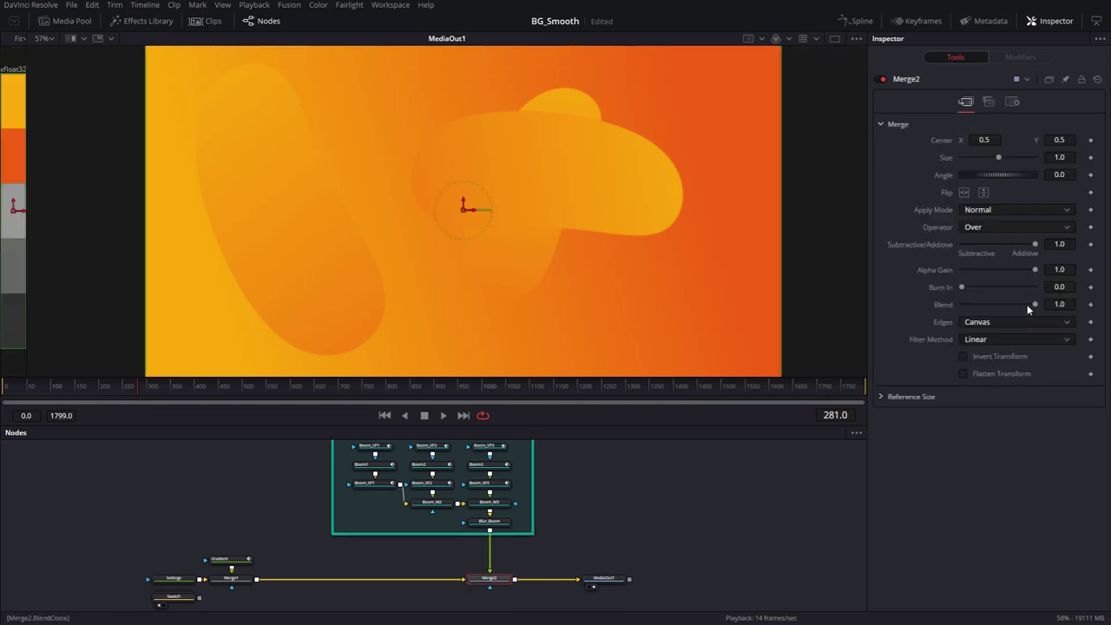
pyautogui.click(1060, 303)
pyautogui.press('Tab')
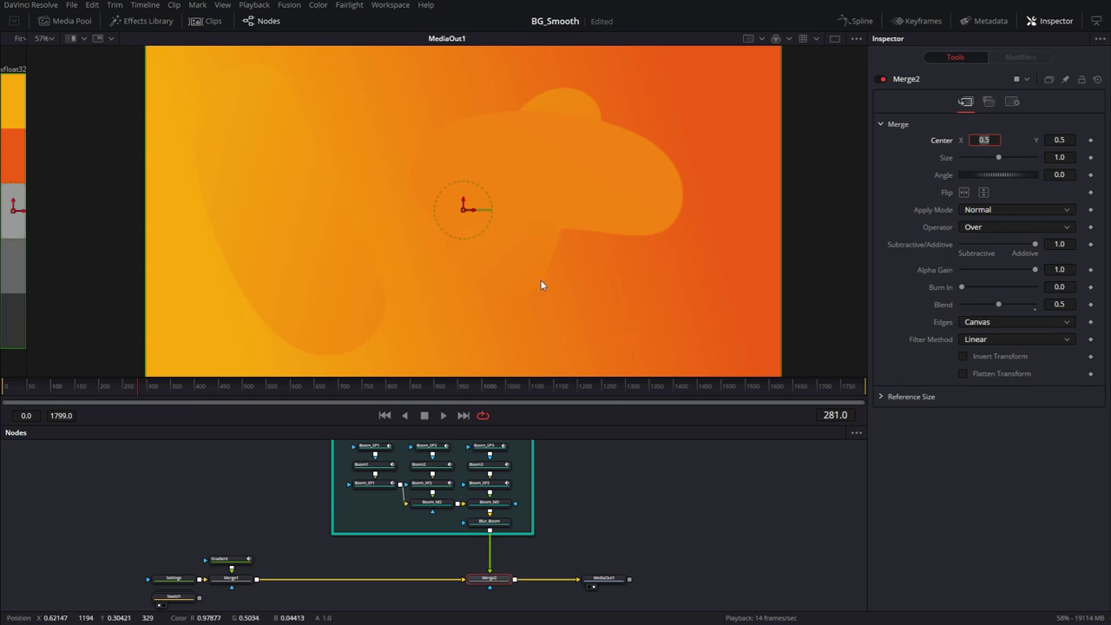
# Step: Copy all nodes of the composition and paste them as text into a new Notepad document
pyautogui.moveTo(611, 470); pyautogui.dragTo(685, 466)
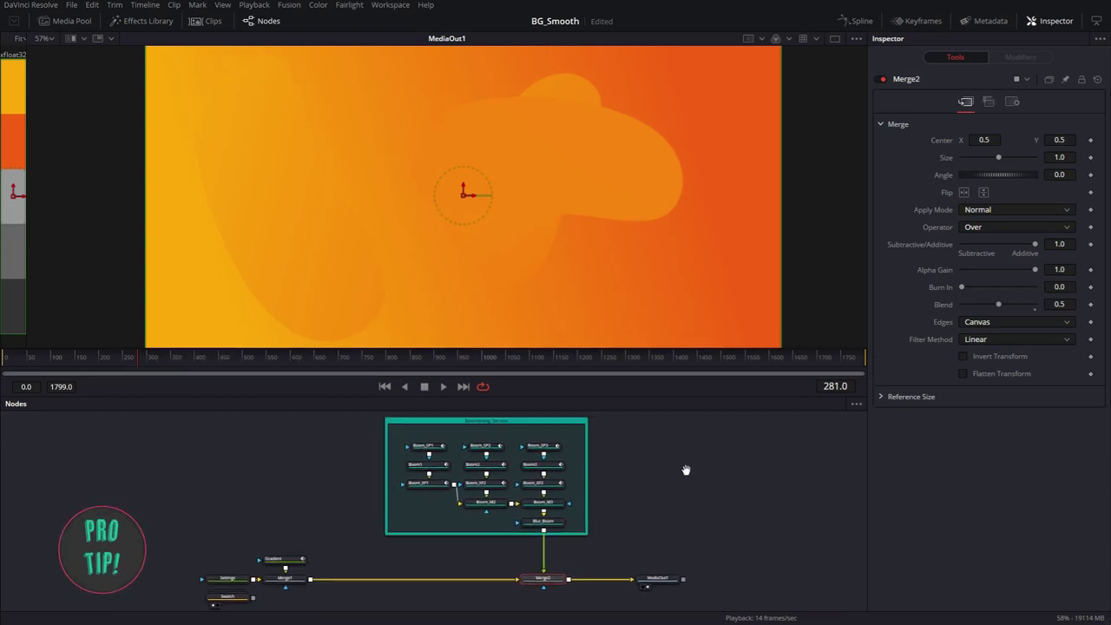
pyautogui.click(289, 5)
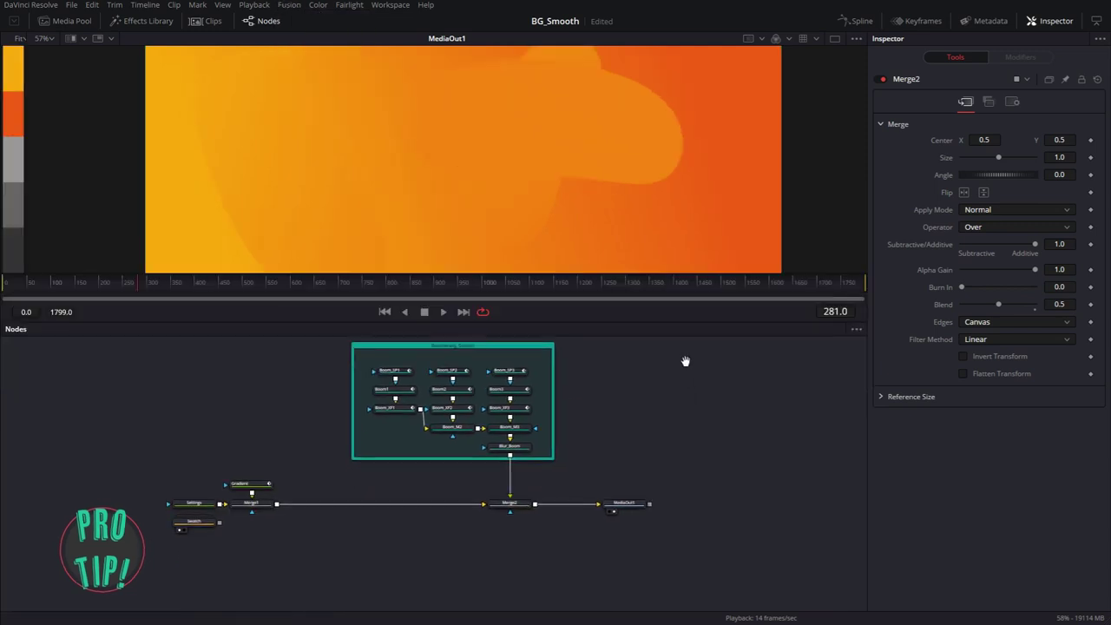
pyautogui.moveTo(685, 361); pyautogui.dragTo(699, 421)
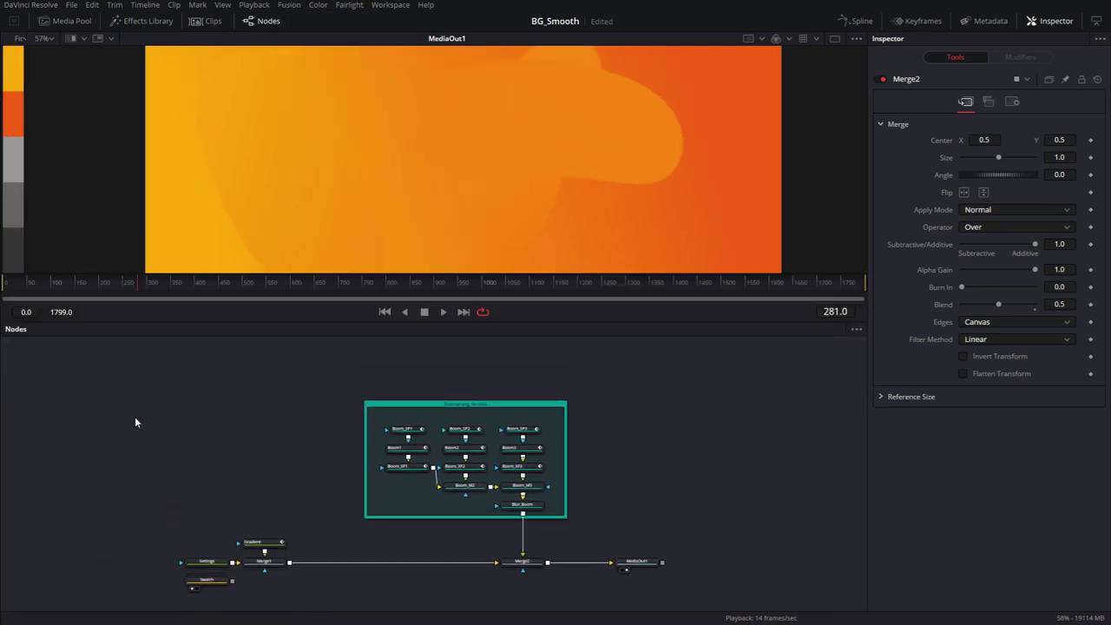
pyautogui.moveTo(121, 363); pyautogui.dragTo(770, 605)
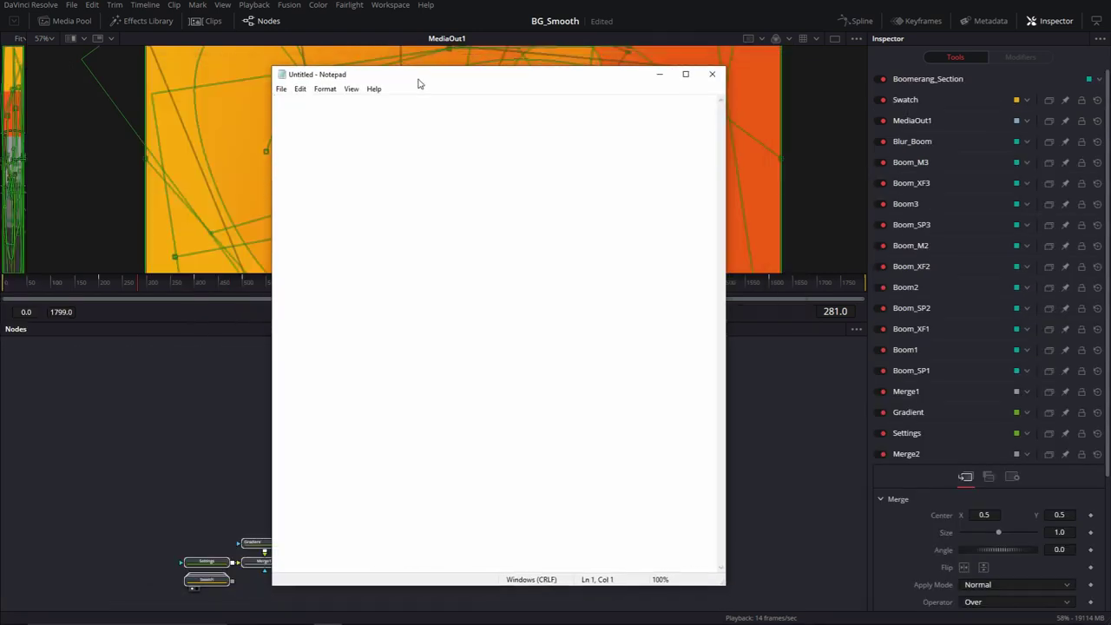
pyautogui.rightClick(368, 196)
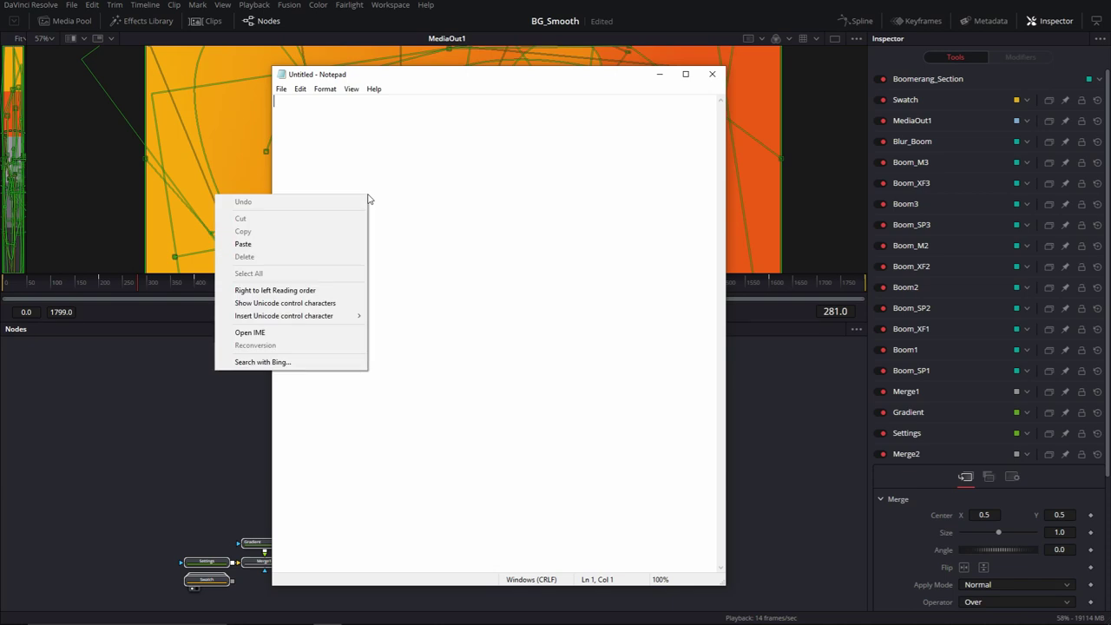
pyautogui.click(338, 244)
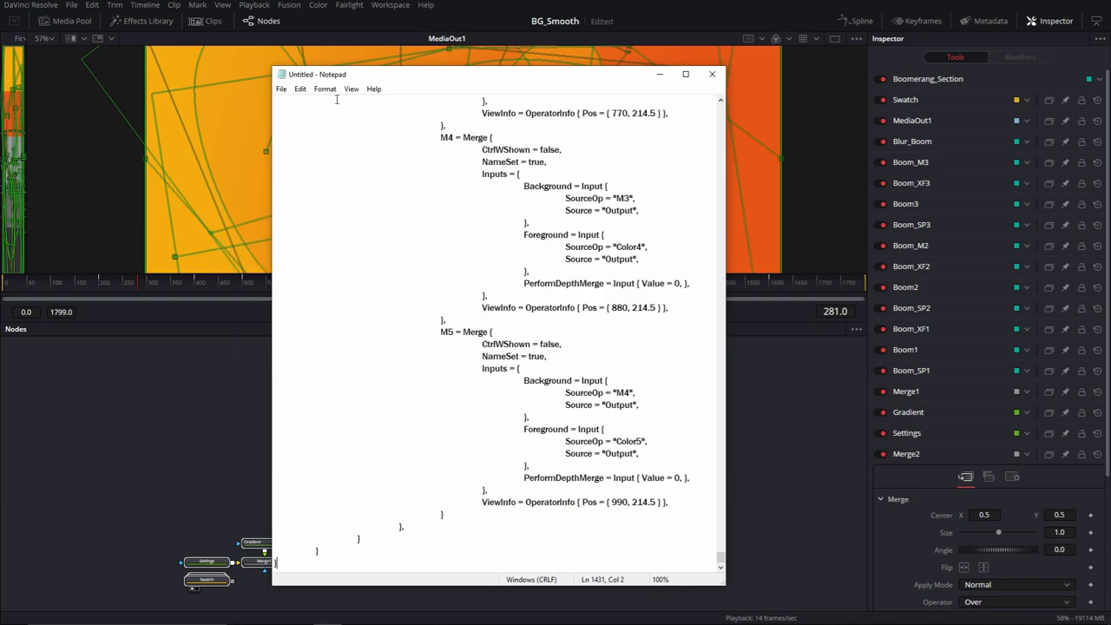
# Step: Save the pasted node text as Smooth_BG.txt and close Notepad
pyautogui.click(282, 90)
pyautogui.click(321, 142)
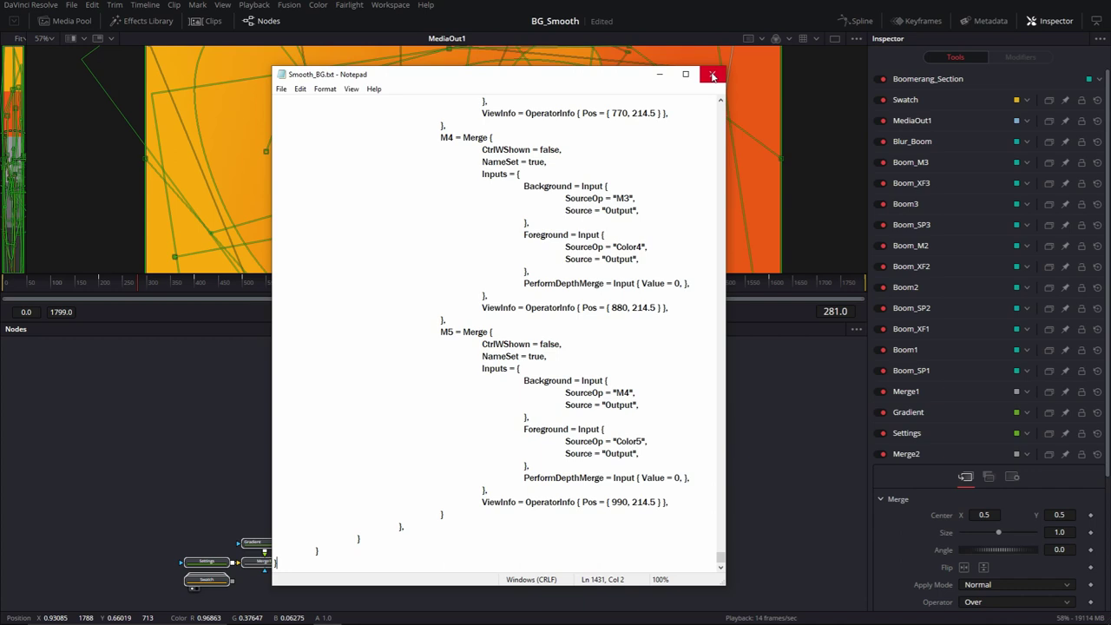
pyautogui.click(712, 75)
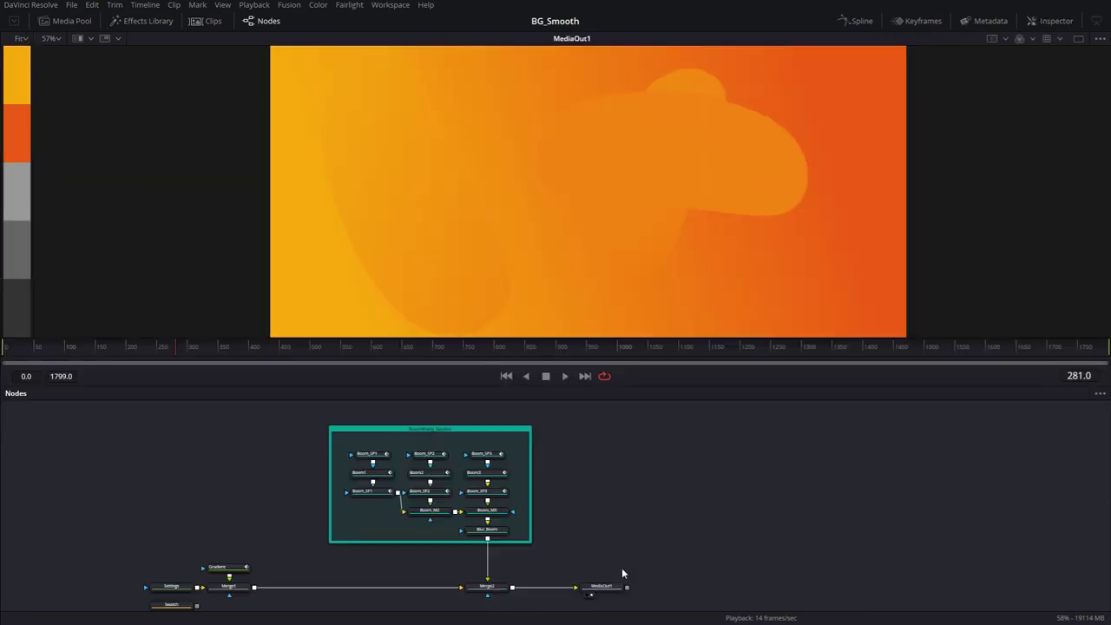
# Step: Move MediaOut1 farther away from Merge2 and add a Background node in the free space above the connection between them
pyautogui.moveTo(612, 585); pyautogui.dragTo(830, 579)
pyautogui.click(670, 486)
pyautogui.hotkey('shift', 'space')
pyautogui.write('und')
pyautogui.press('BackSpace')
pyautogui.press('BackSpace')
pyautogui.press('BackSpace')
pyautogui.write('bg')
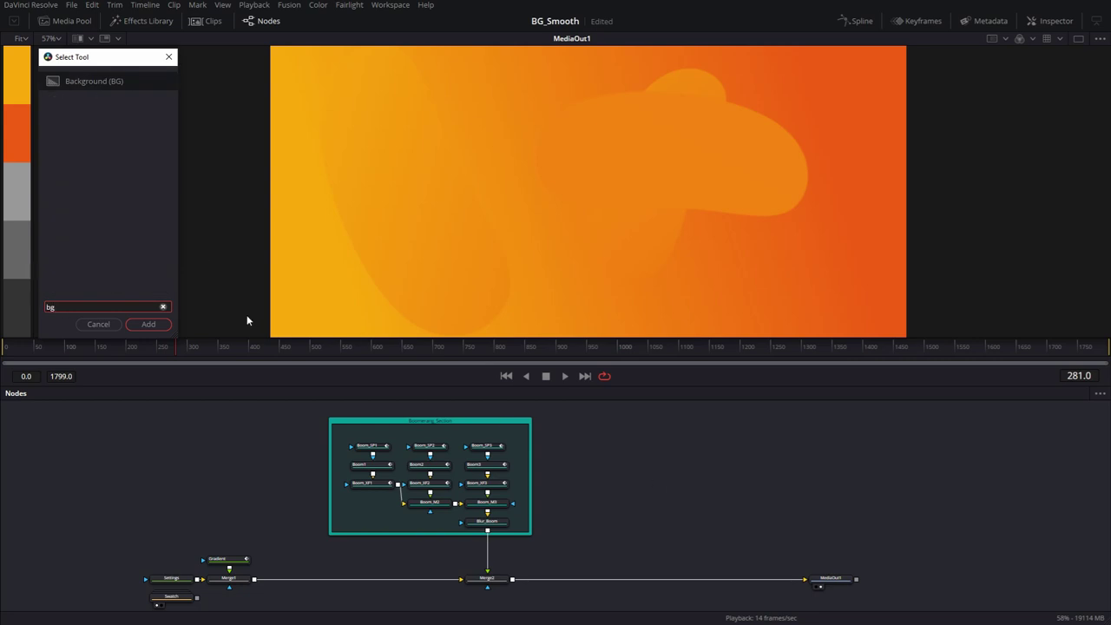
pyautogui.click(149, 325)
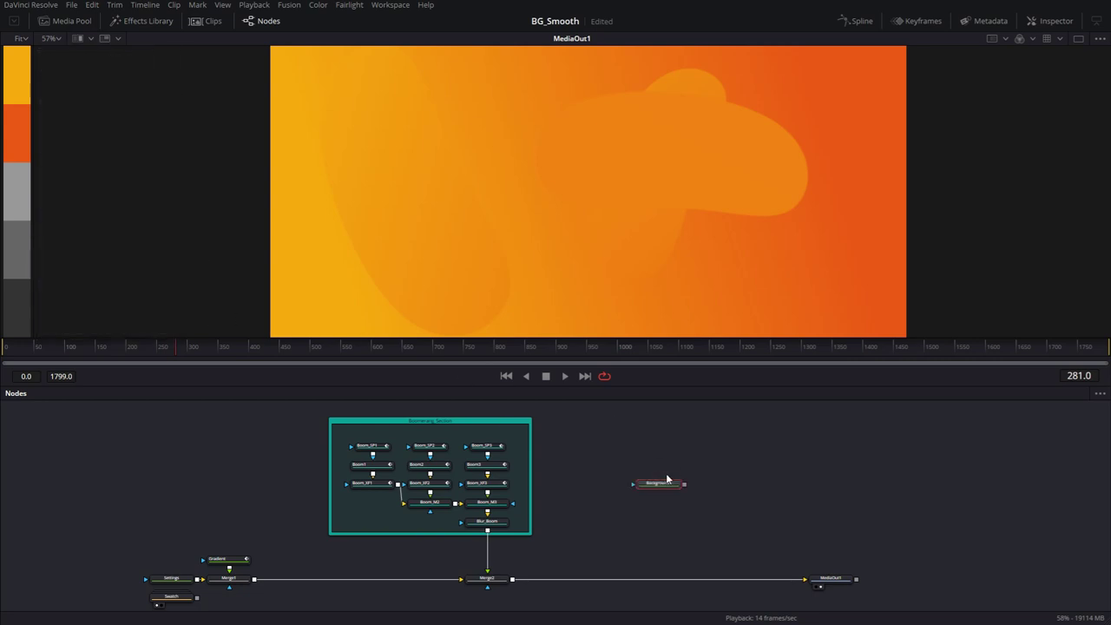
# Step: Show the settings of Background1 and change its Type to Gradient
pyautogui.click(1052, 20)
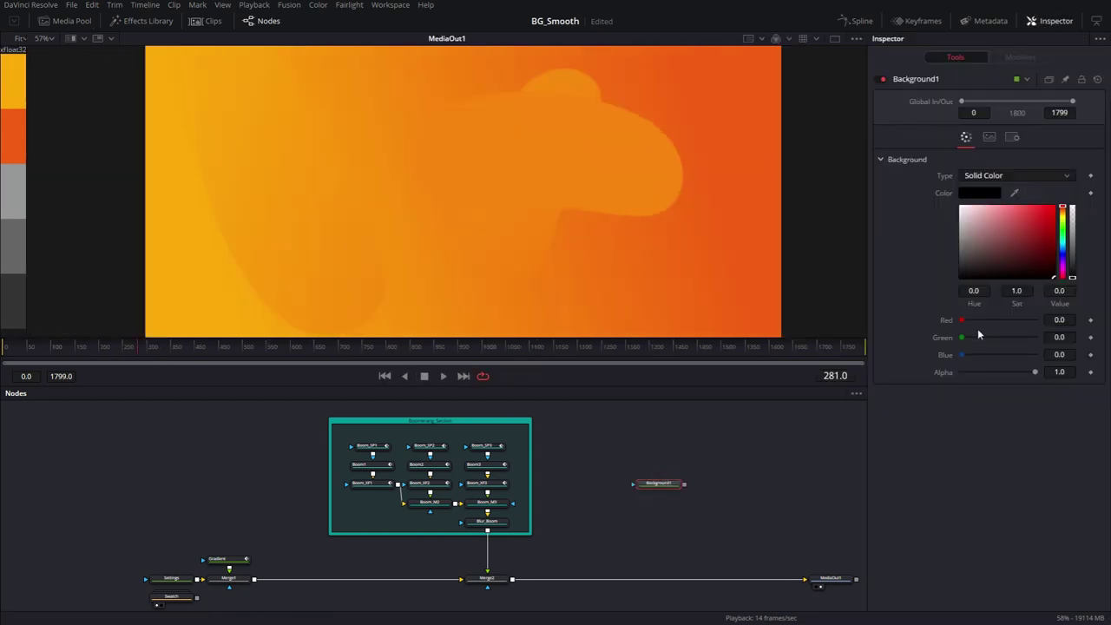
pyautogui.click(981, 177)
pyautogui.click(982, 242)
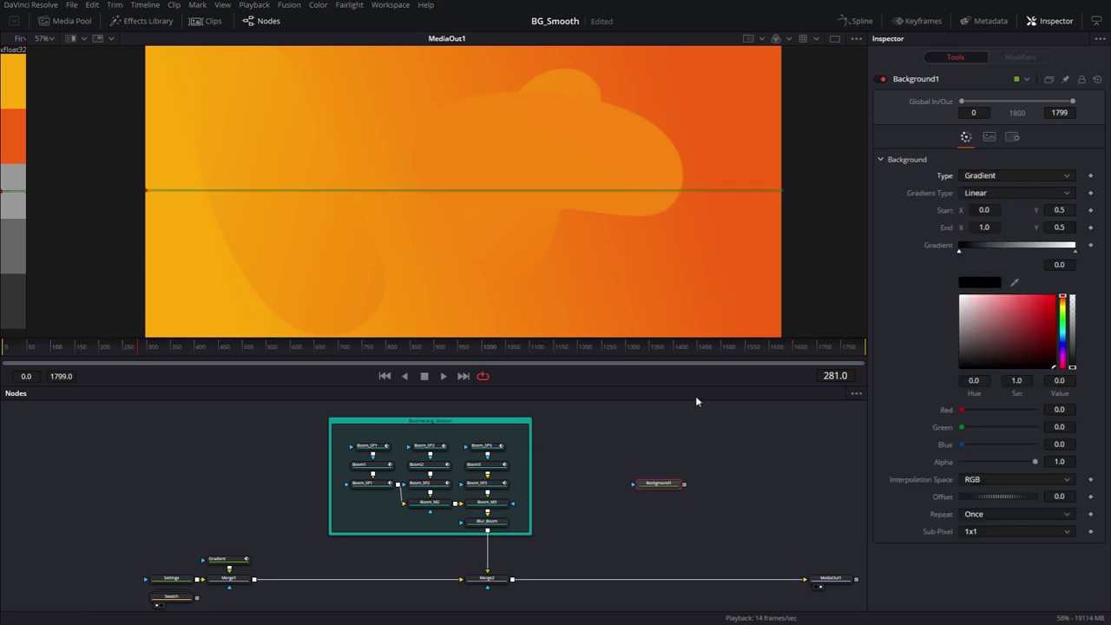
# Step: Set Background1's gradient start colour to the yellow #fdab05 sampled from the screen
pyautogui.click(335, 255)
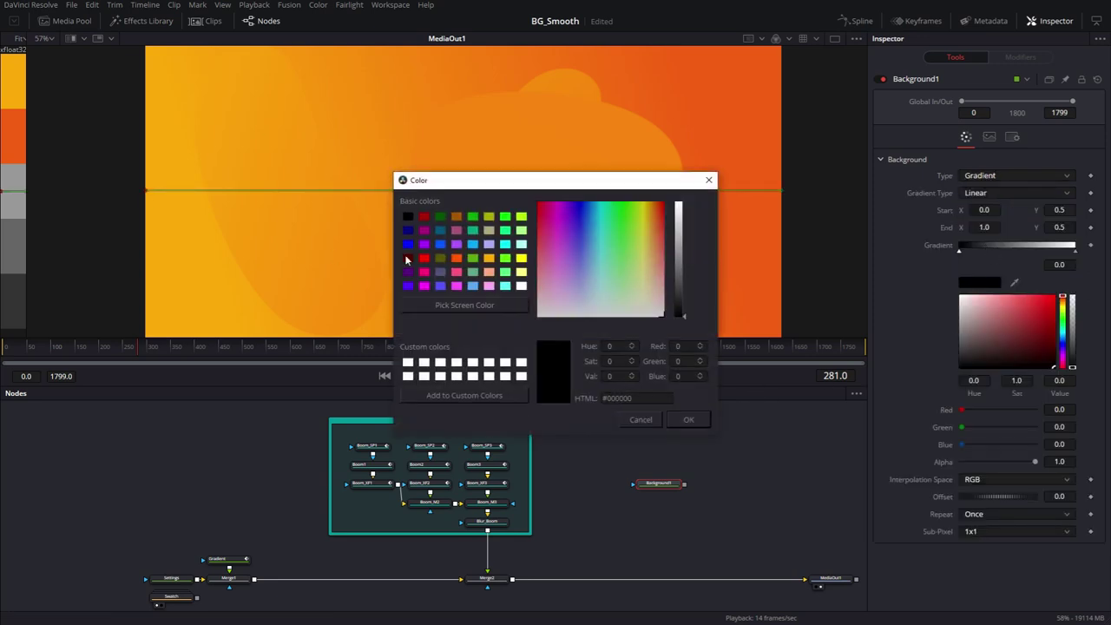
pyautogui.click(410, 299)
pyautogui.click(264, 274)
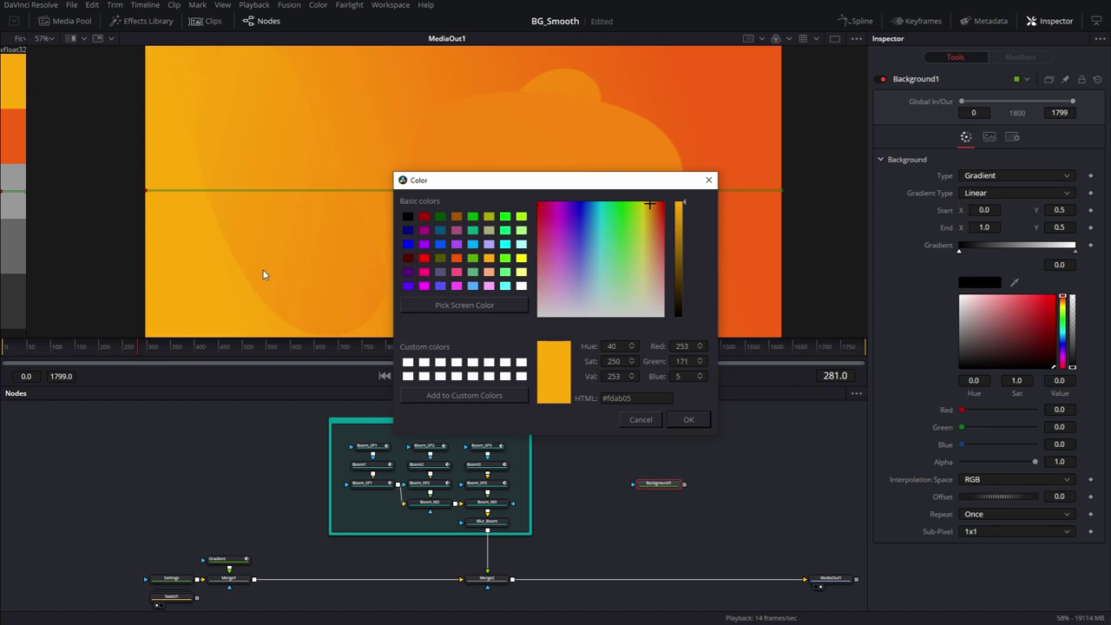
pyautogui.click(696, 422)
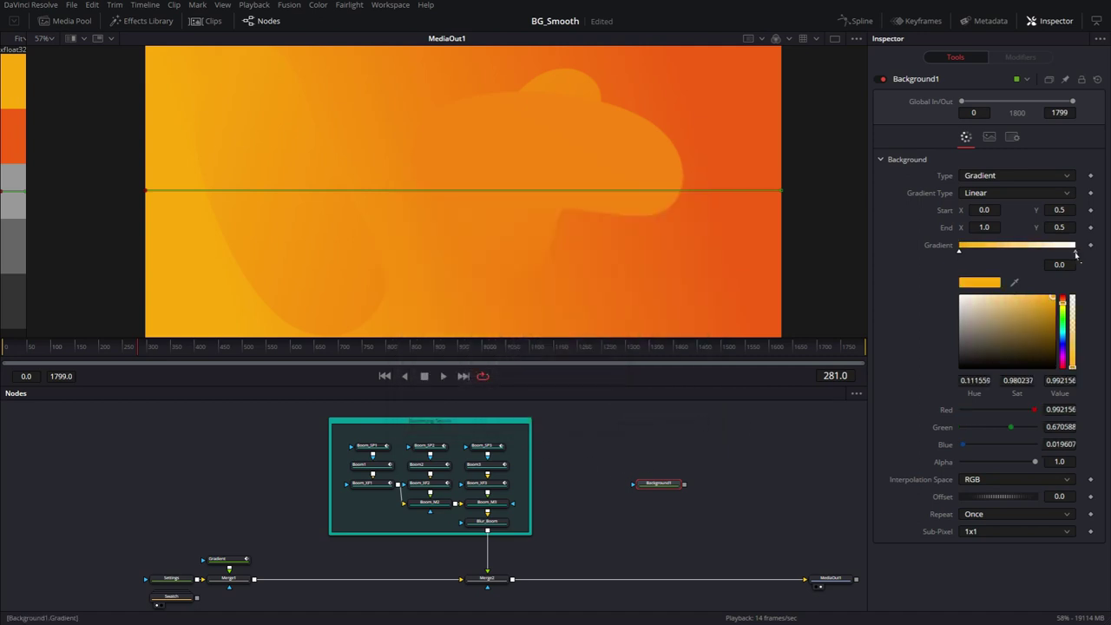
# Step: Set Background1's gradient end colour to the orange #f76010 sampled from the swatch
pyautogui.click(1075, 251)
pyautogui.click(984, 285)
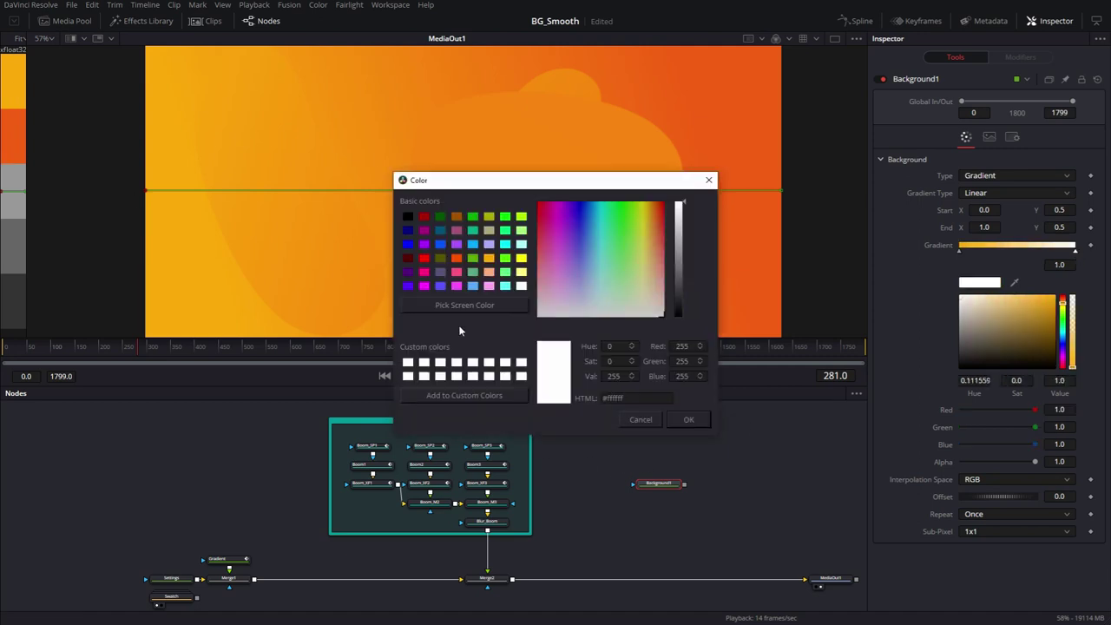
pyautogui.click(479, 305)
pyautogui.click(12, 139)
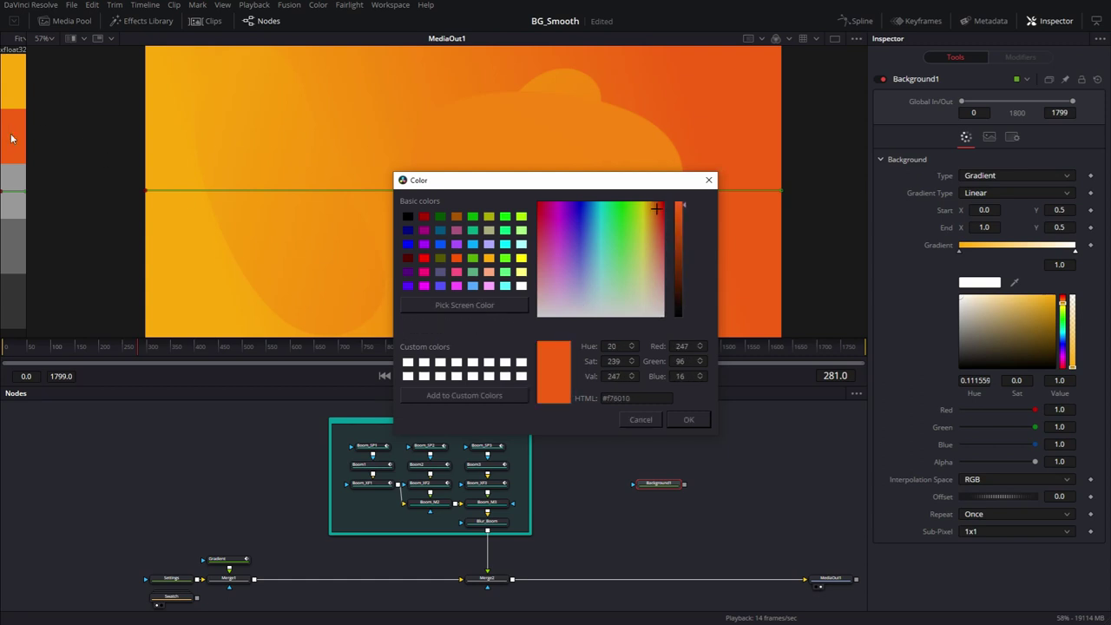
pyautogui.click(691, 420)
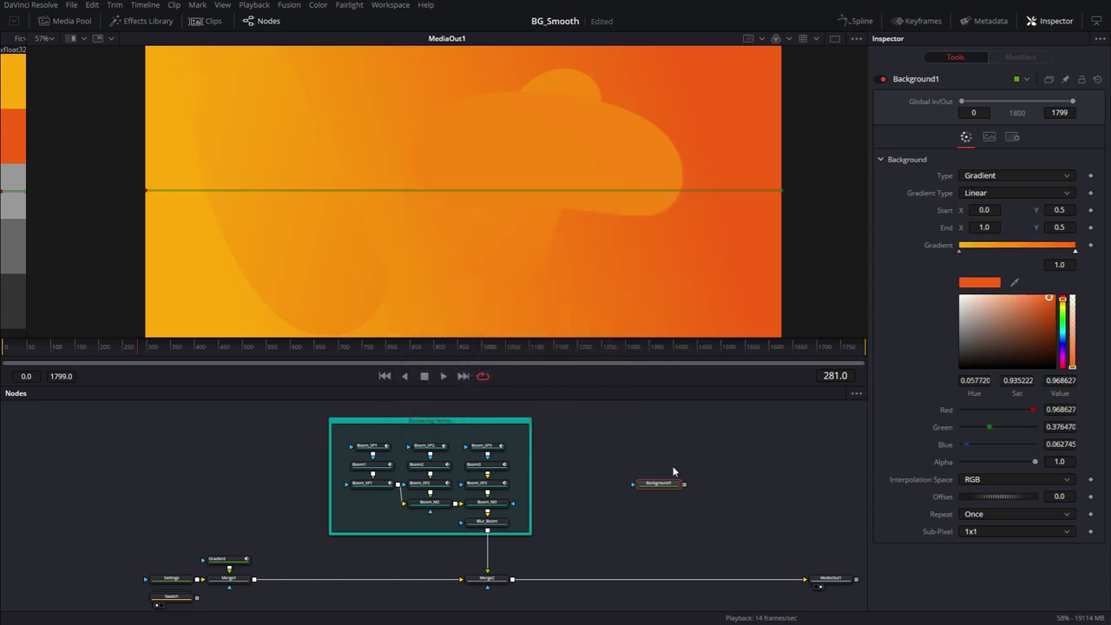
# Step: Merge Background1 over Merge2's output and mask it with an Ellipse about 0.27 in width and height
pyautogui.moveTo(685, 485); pyautogui.dragTo(509, 583)
pyautogui.click(667, 484)
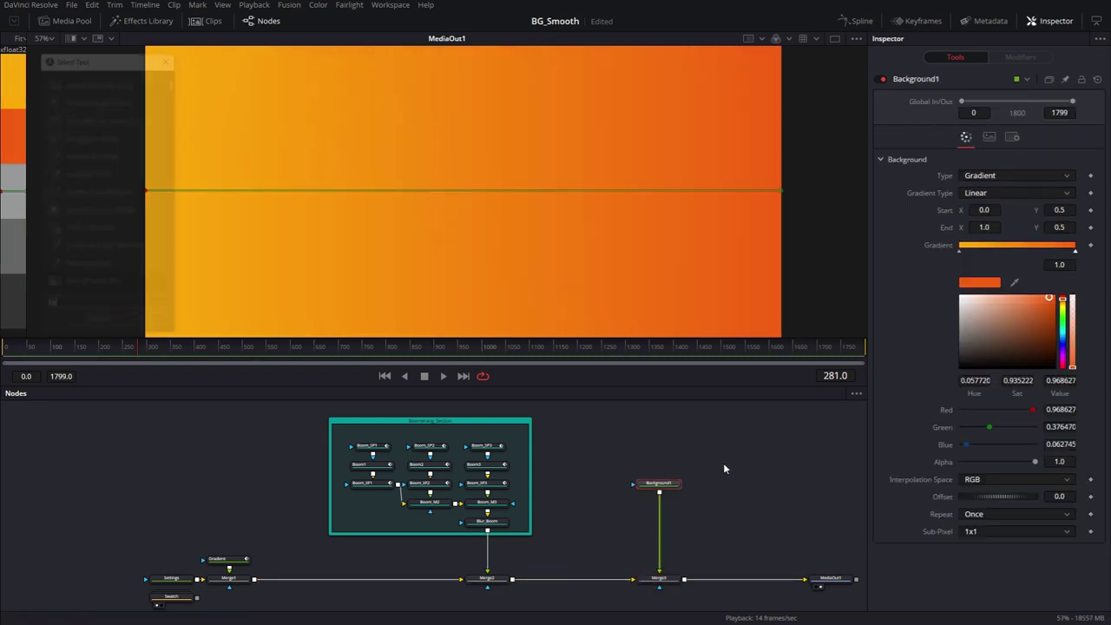
pyautogui.write('ell')
pyautogui.press('Return')
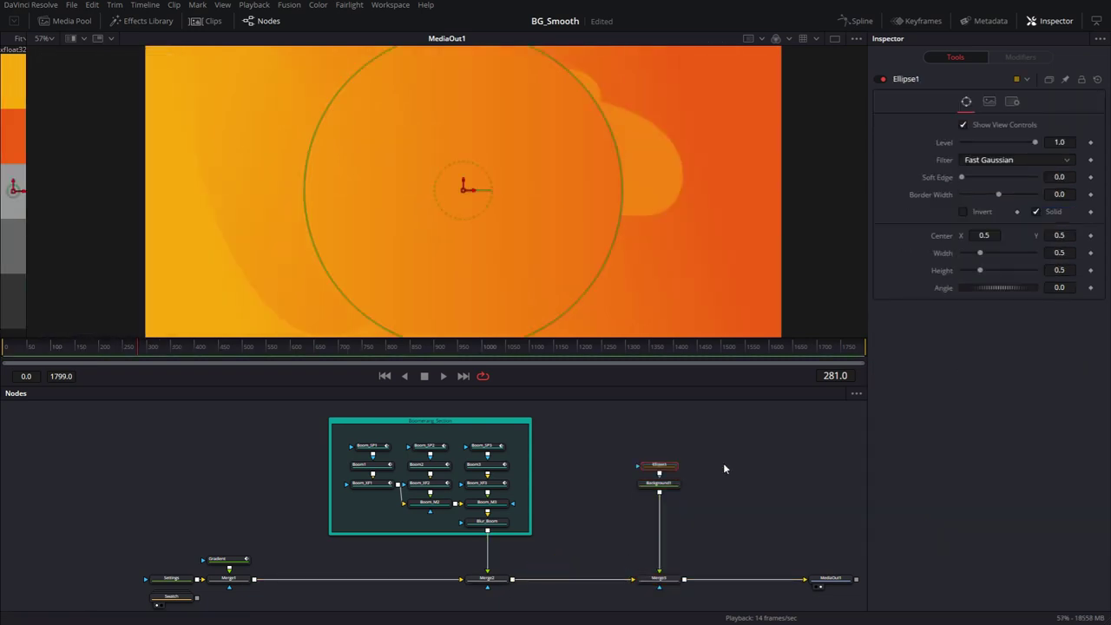
pyautogui.moveTo(605, 119); pyautogui.dragTo(537, 153)
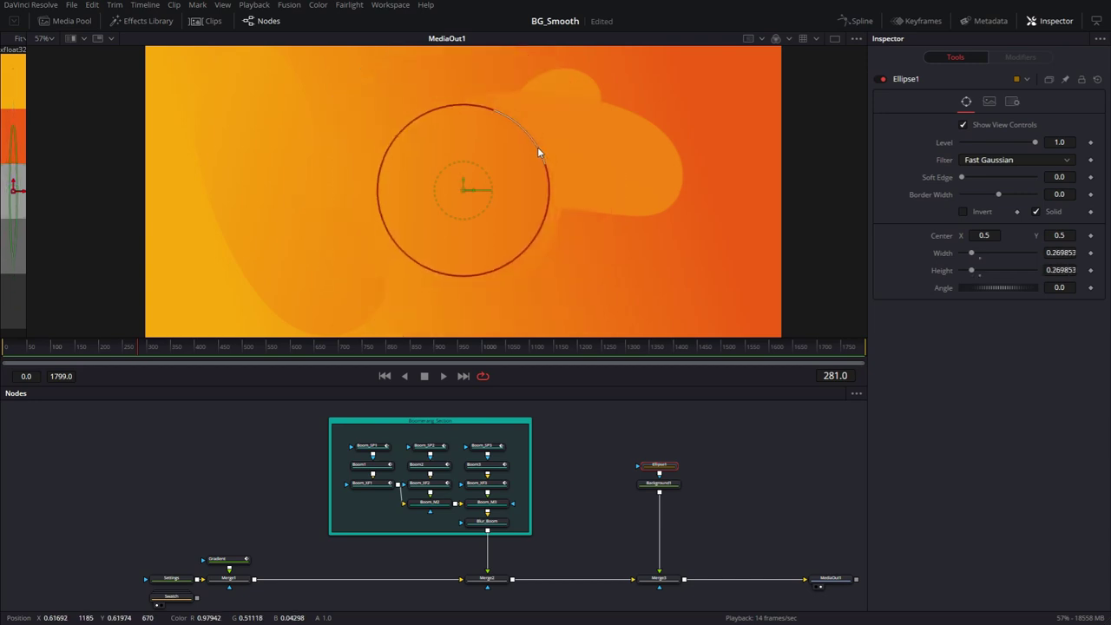
# Step: Angle Background1's gradient diagonally across the circle, with Start at about X 0.25, Y 0.77 and End at about X 0.69, Y 0.26
pyautogui.click(658, 483)
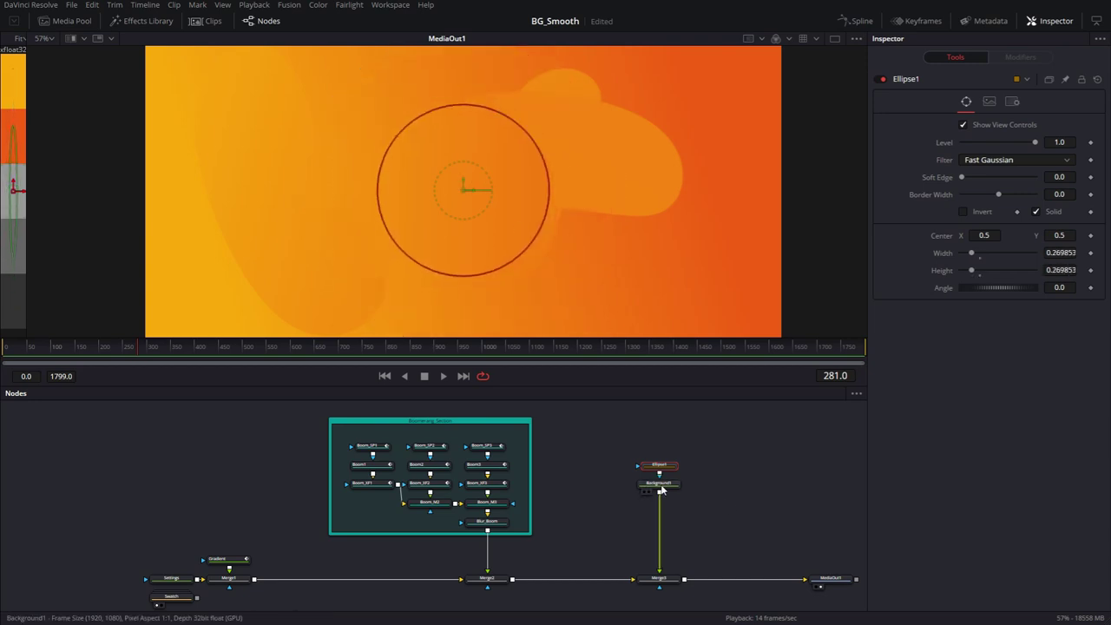
pyautogui.moveTo(146, 190); pyautogui.dragTo(400, 160)
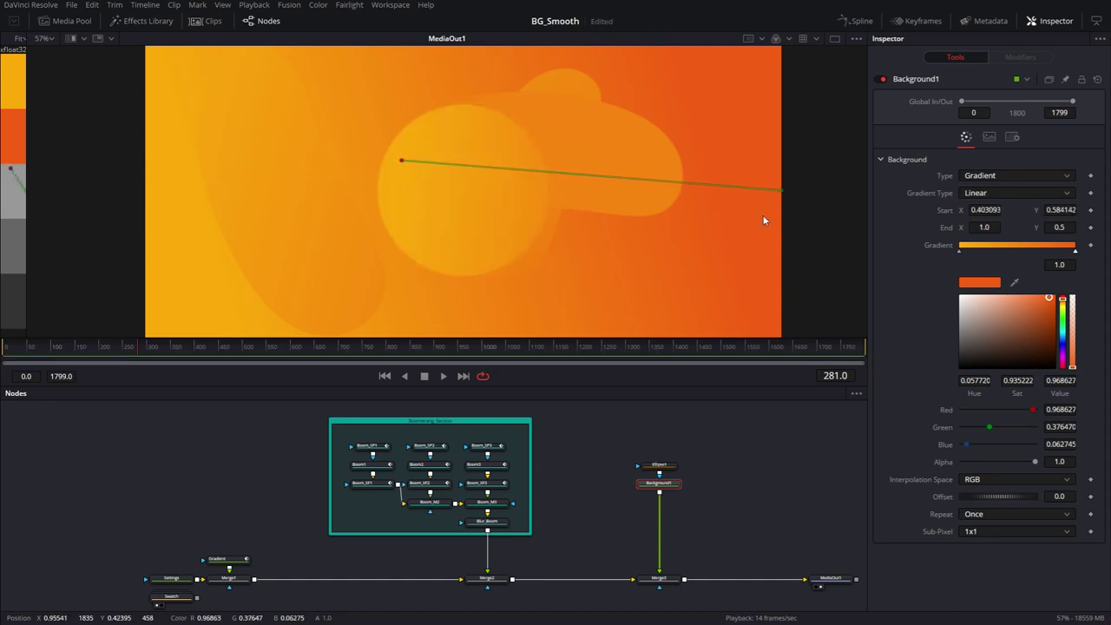
pyautogui.moveTo(782, 196); pyautogui.dragTo(520, 233)
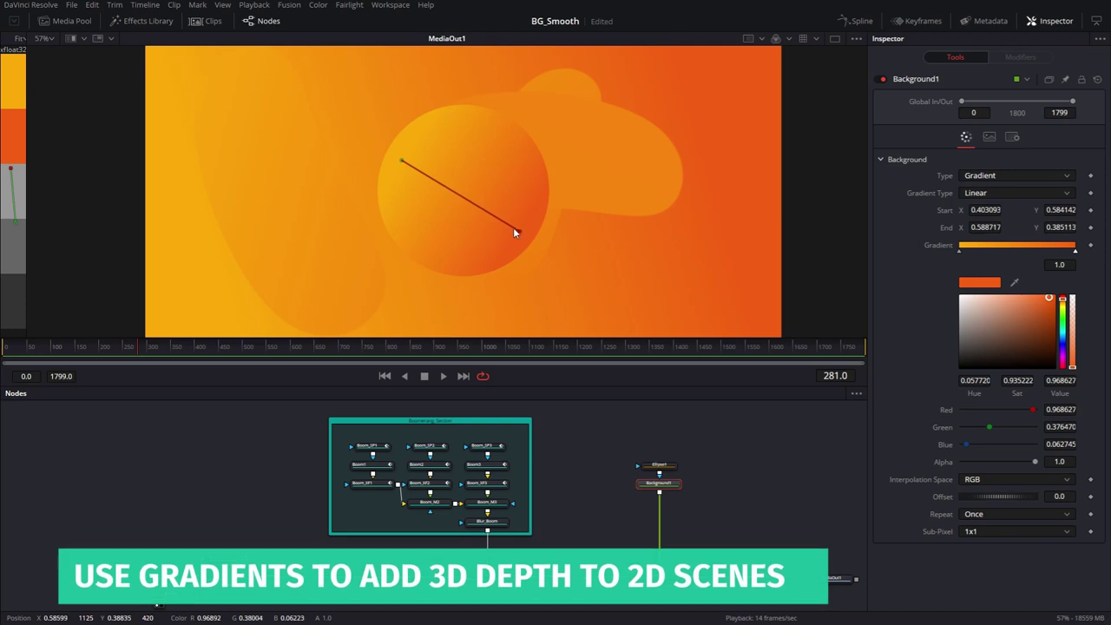
pyautogui.moveTo(402, 162); pyautogui.dragTo(305, 96)
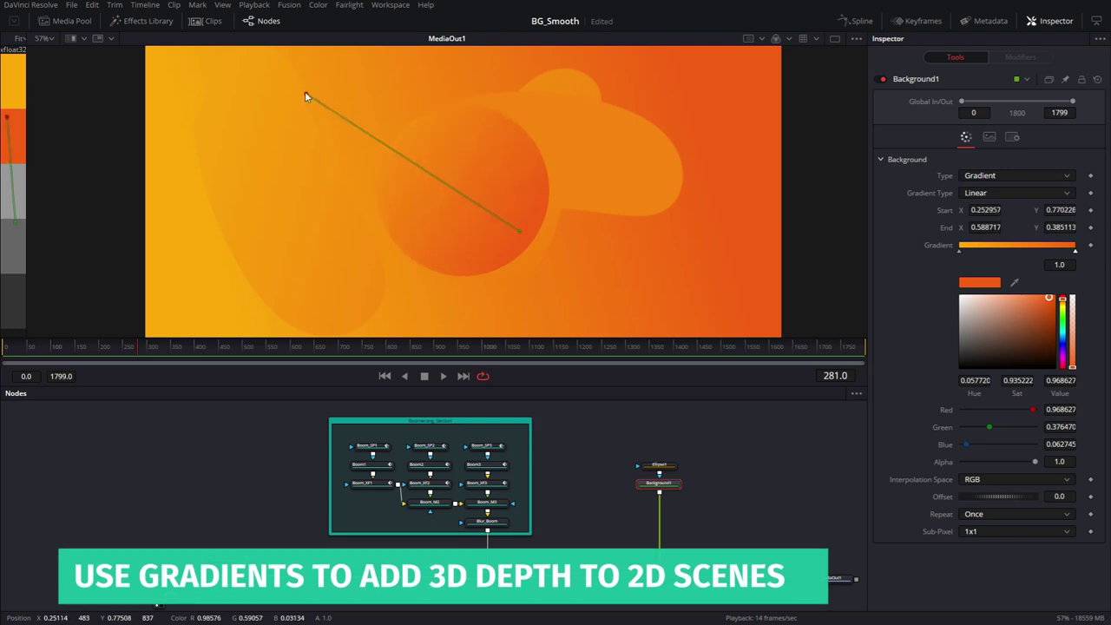
pyautogui.moveTo(516, 231)
pyautogui.mouseDown()
pyautogui.moveTo(671, 322)
pyautogui.moveTo(499, 230)
pyautogui.mouseUp()
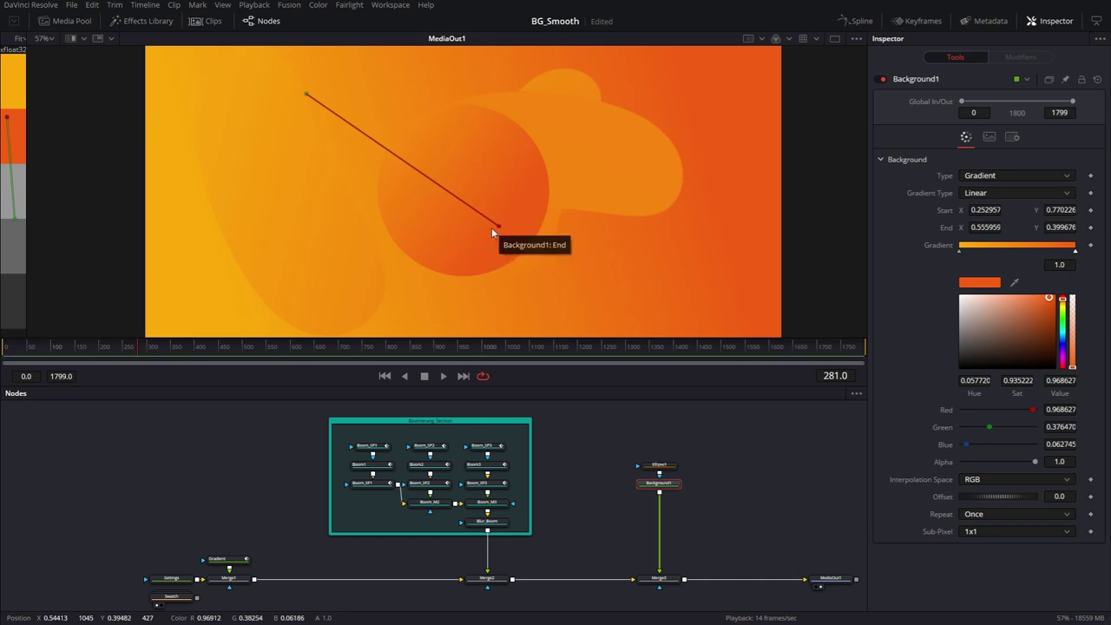
pyautogui.moveTo(499, 227); pyautogui.dragTo(584, 282)
# Step: Make room below Background1, insert a Film Grain (FGr) node after it and set its grain Size to 0.25
pyautogui.click(646, 443)
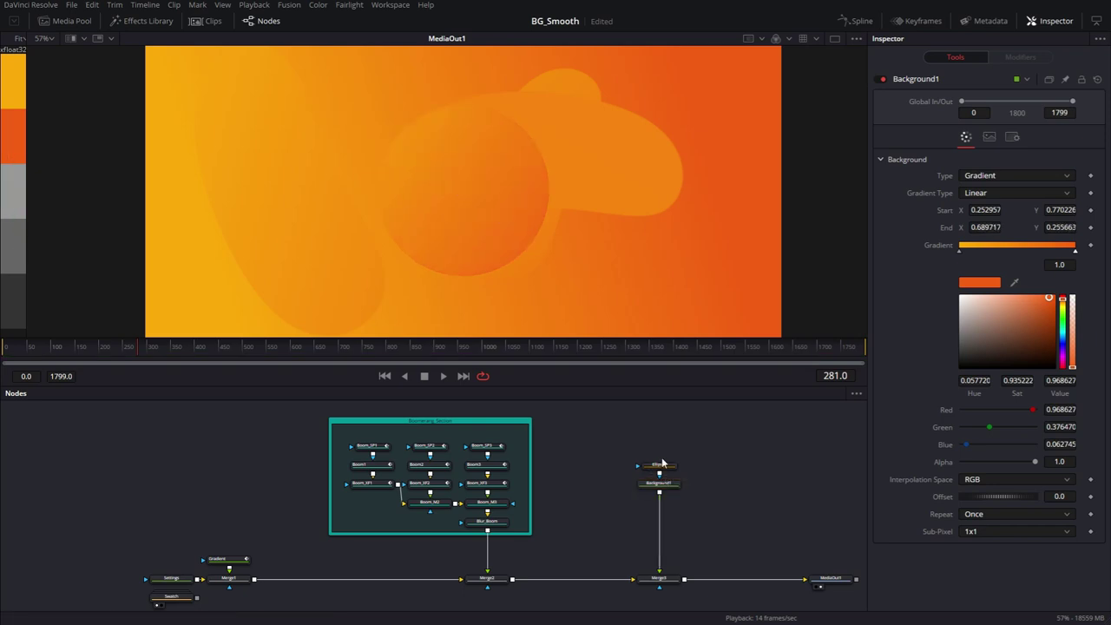
pyautogui.moveTo(657, 449); pyautogui.dragTo(658, 430)
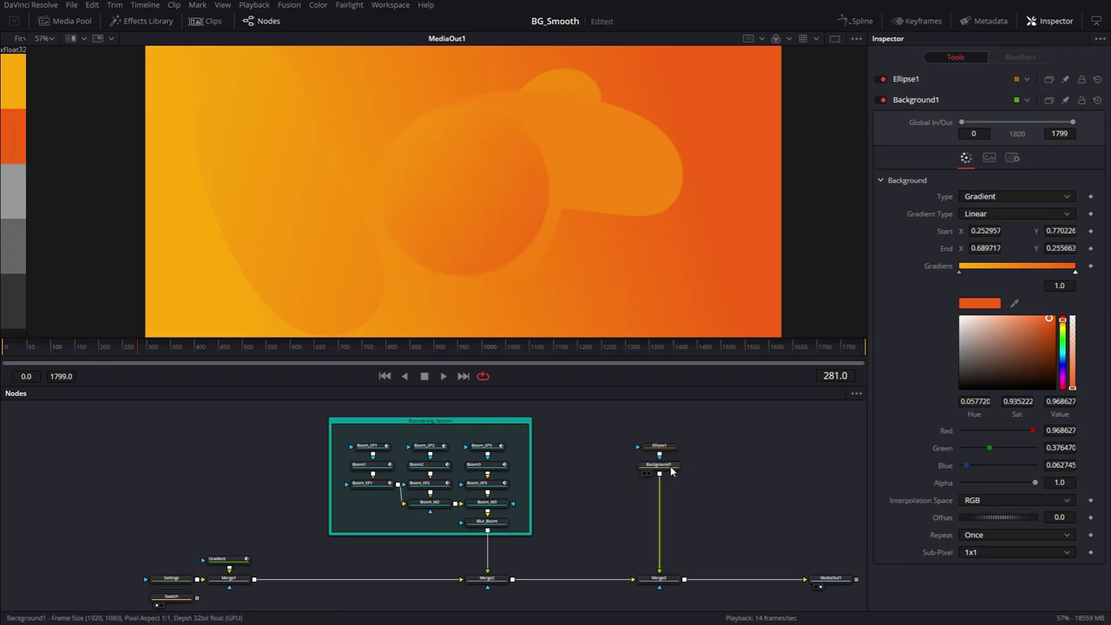
pyautogui.hotkey('shift', 'space')
pyautogui.write('fil')
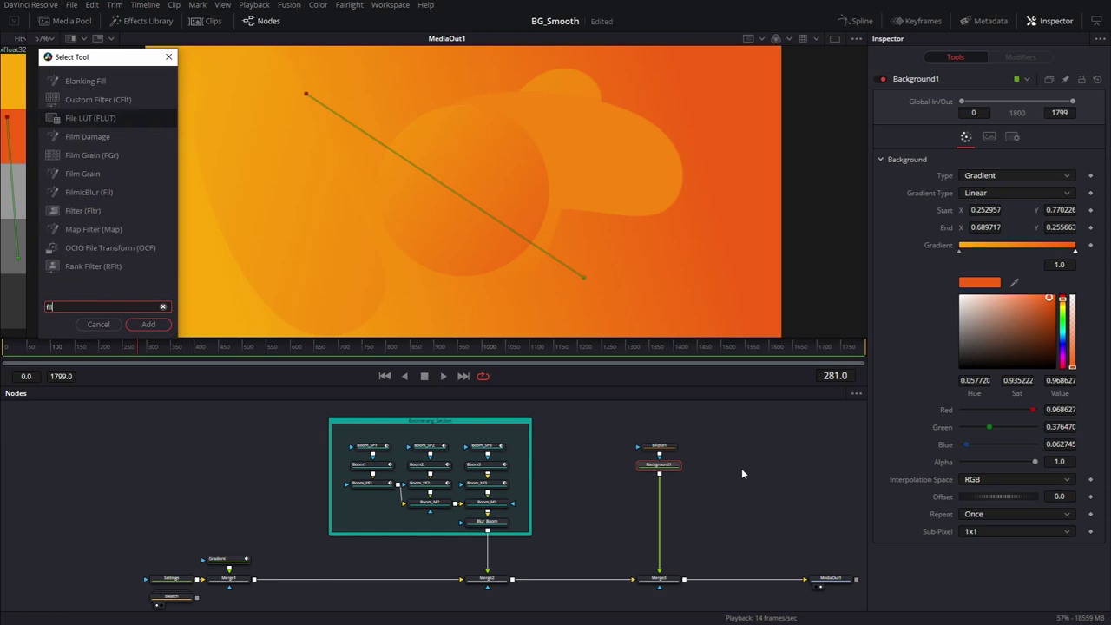
pyautogui.click(95, 155)
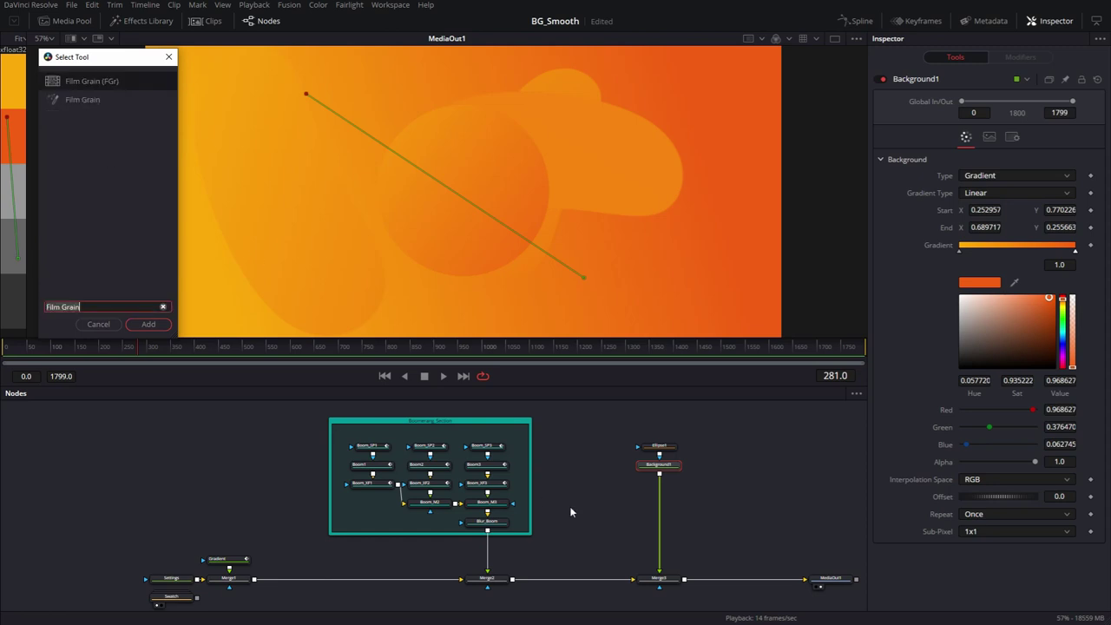
pyautogui.click(165, 326)
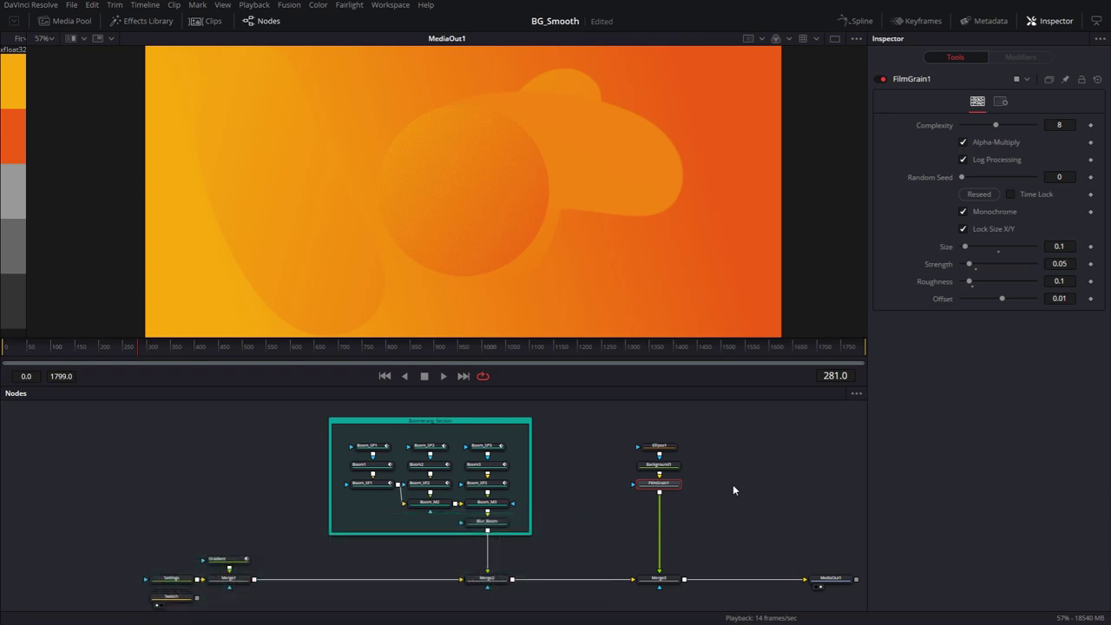
pyautogui.write('0.25')
pyautogui.press('Tab')
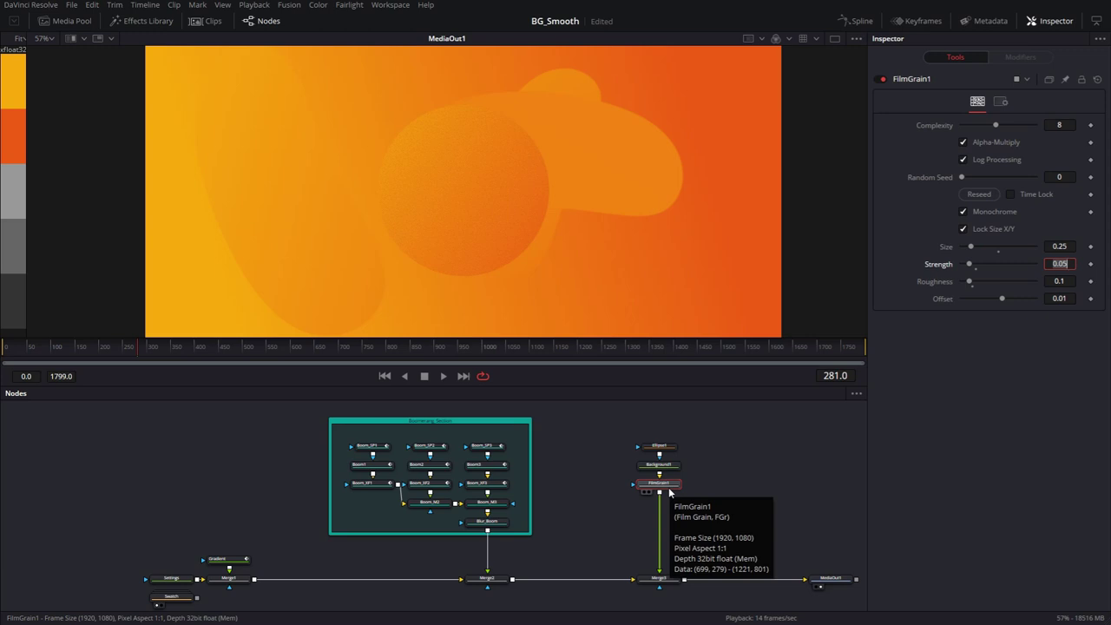
# Step: Insert a Transform (Xf) node after FilmGrain1 and save the project
pyautogui.hotkey('shift', 'space')
pyautogui.write('xf')
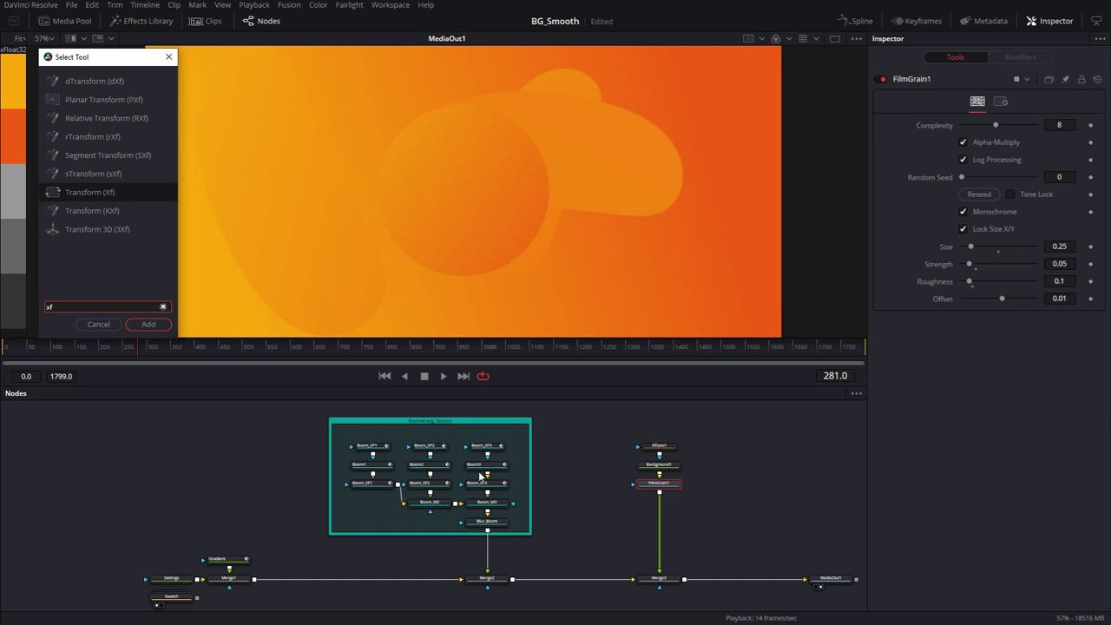
pyautogui.click(148, 324)
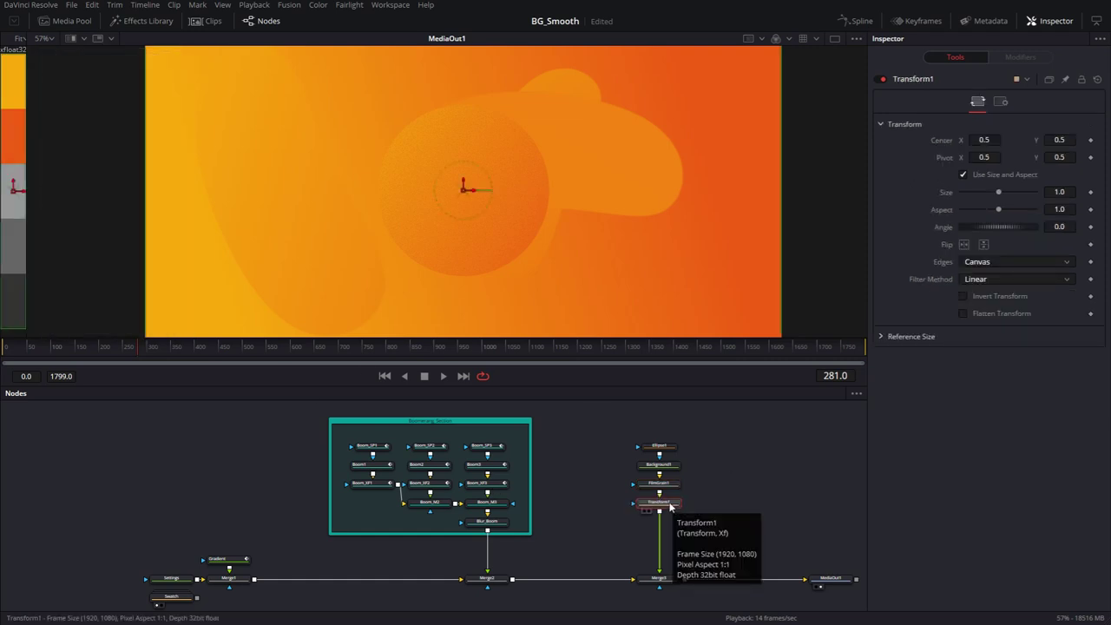
pyautogui.hotkey('ctrl', 's')
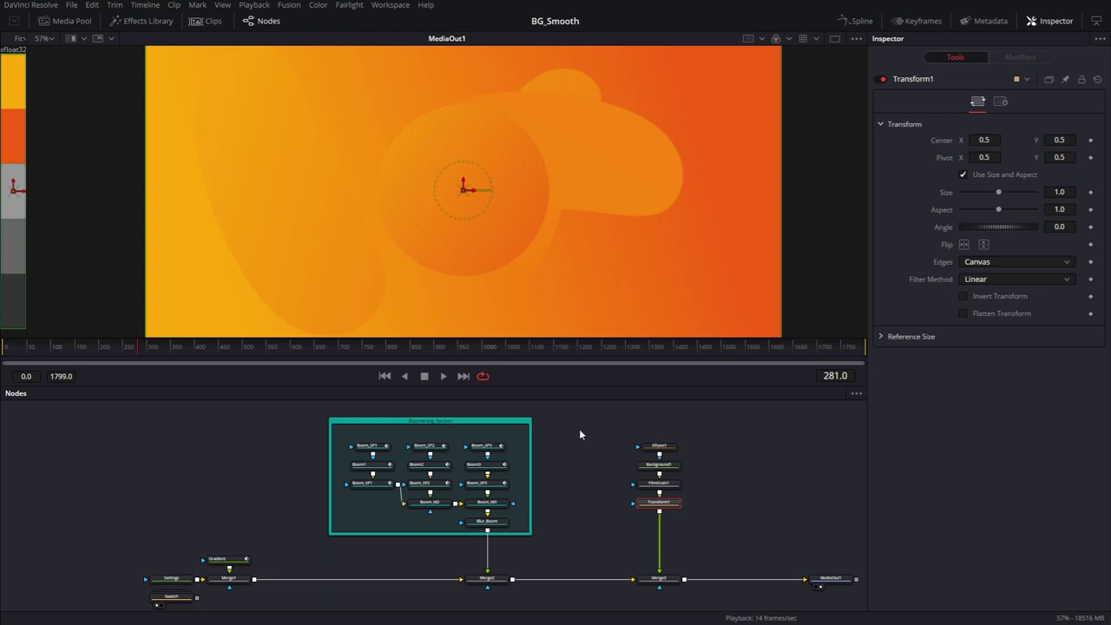
# Step: At frame 0, keyframe Transform1's Center at about X 0.17, Y 0.62 and its Size at 0.81
pyautogui.moveTo(115, 345); pyautogui.dragTo(2, 348)
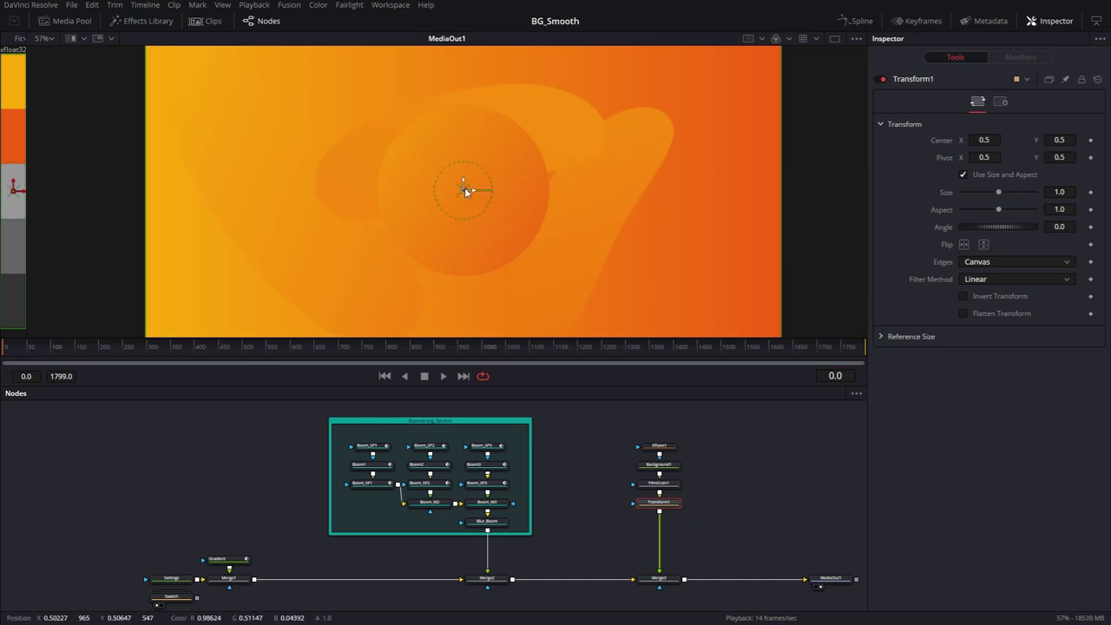
pyautogui.moveTo(464, 188); pyautogui.dragTo(253, 146)
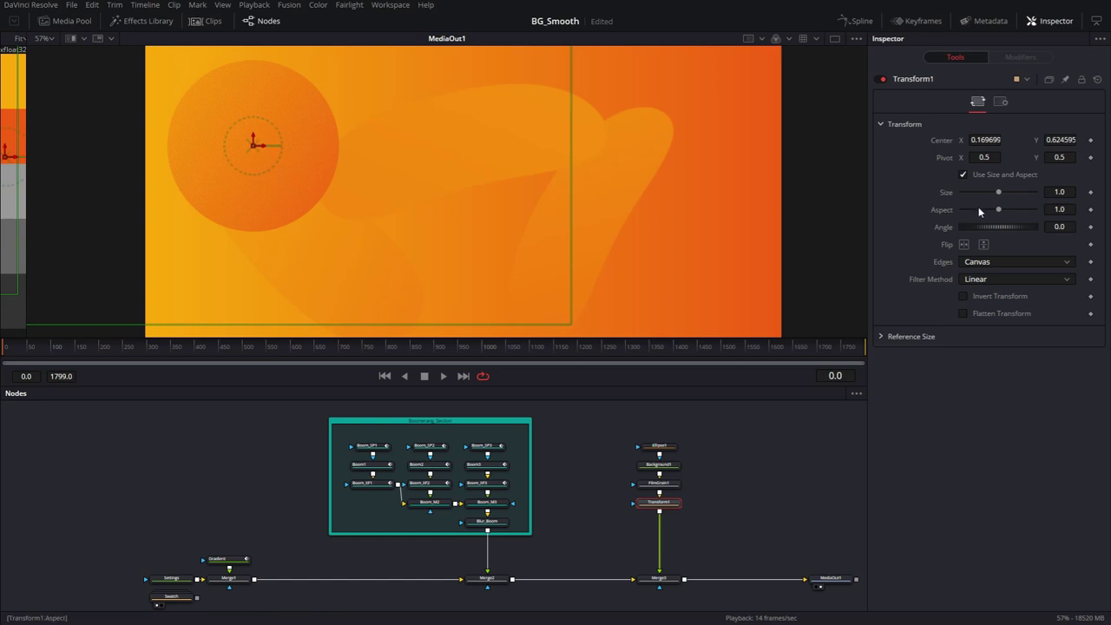
pyautogui.moveTo(997, 192); pyautogui.dragTo(990, 193)
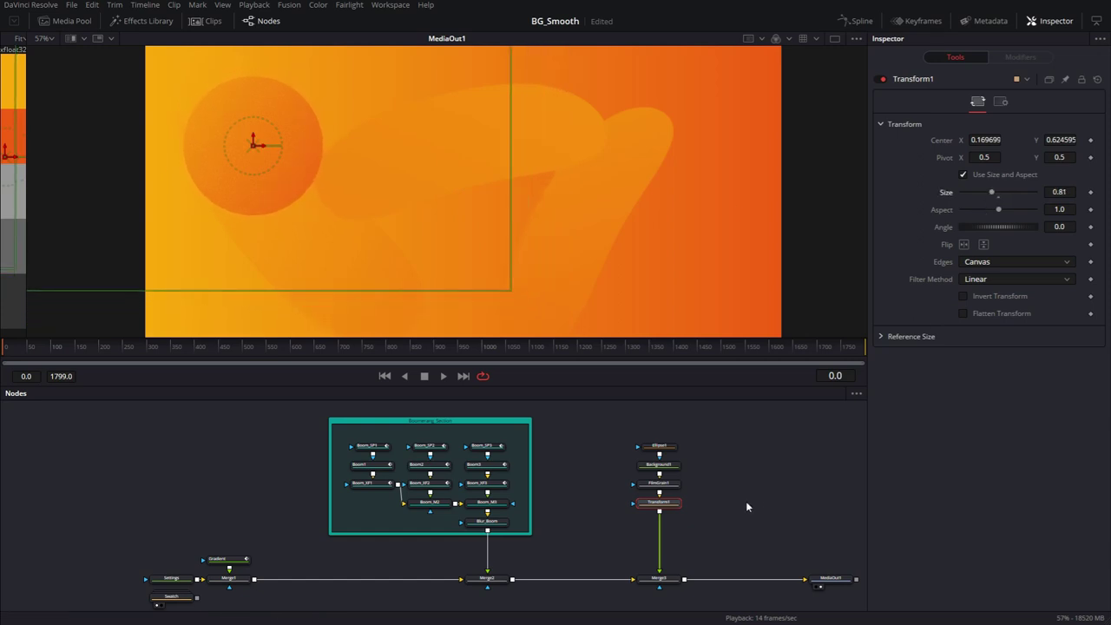
pyautogui.click(1091, 139)
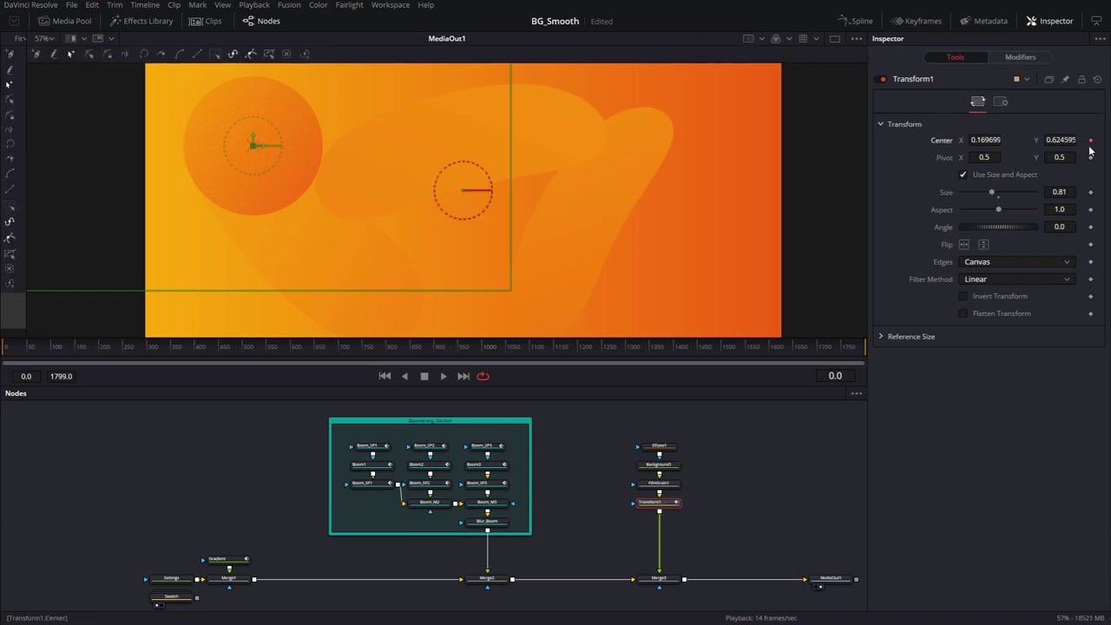
pyautogui.click(1090, 192)
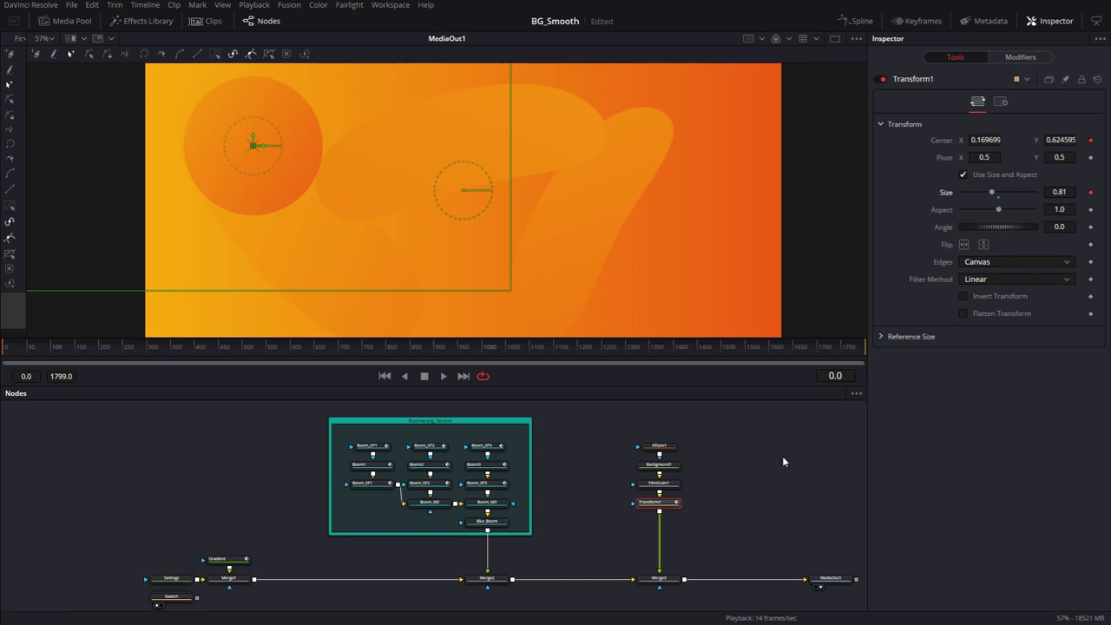
# Step: At frame 500, set Transform1's Center to about X 0.21, Y 0.57 and its Size to 0.92
pyautogui.click(659, 464)
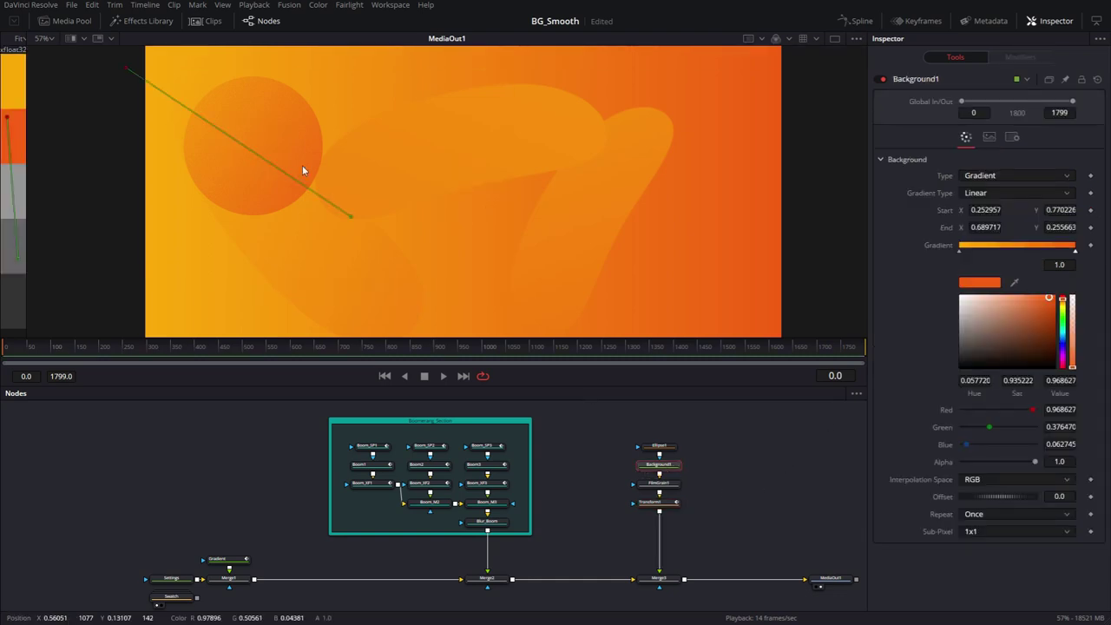
pyautogui.click(668, 504)
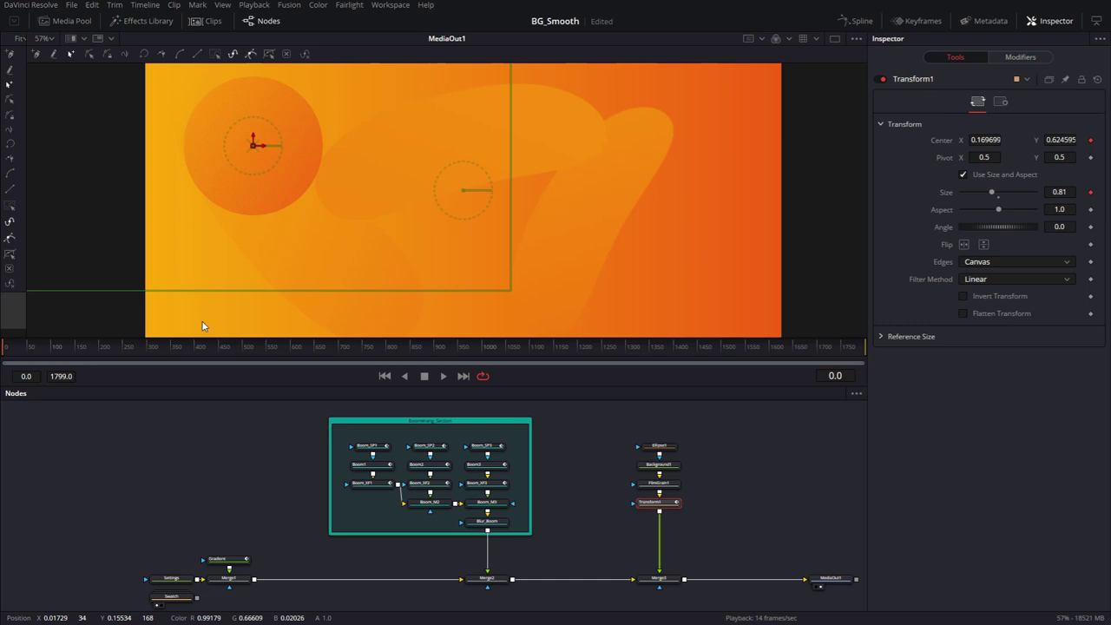
pyautogui.click(835, 375)
pyautogui.write('500')
pyautogui.press('Return')
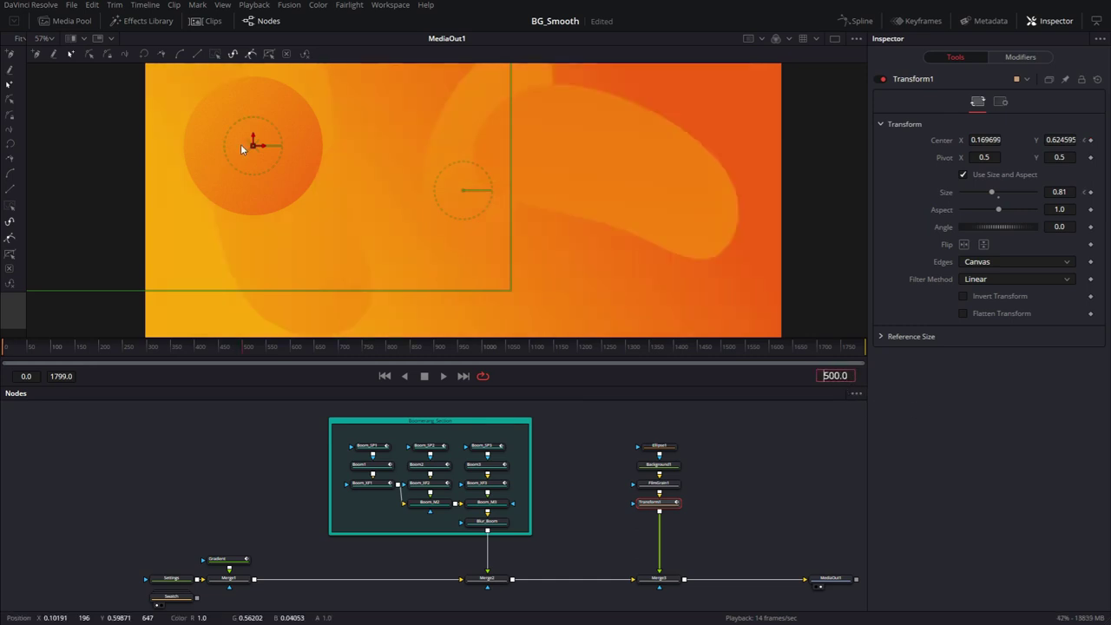
pyautogui.moveTo(251, 145); pyautogui.dragTo(278, 163)
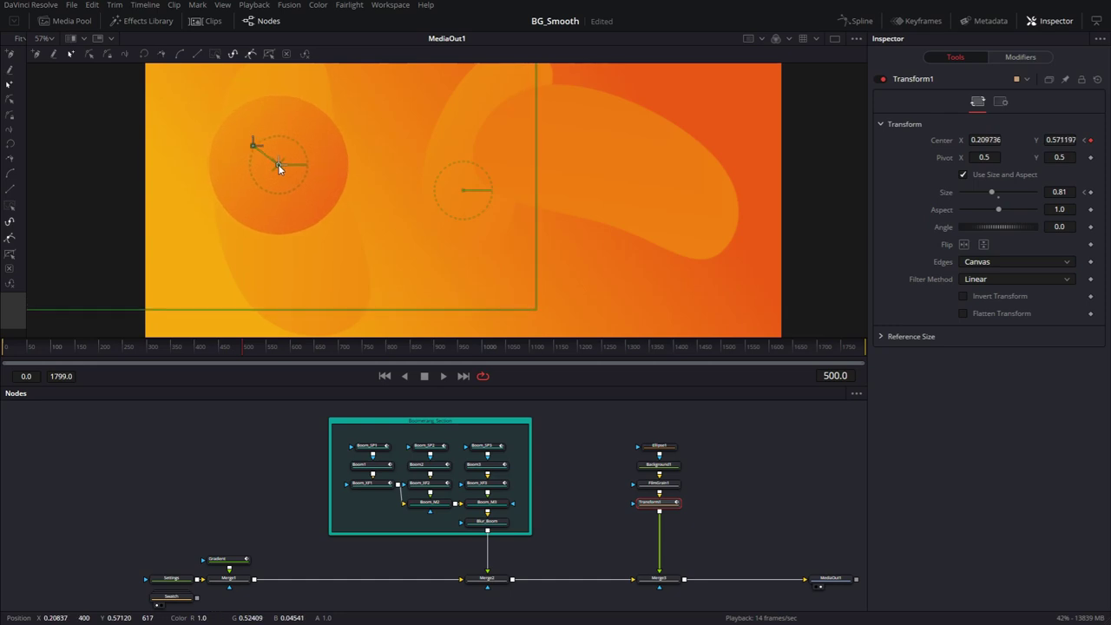
pyautogui.moveTo(991, 192); pyautogui.dragTo(996, 191)
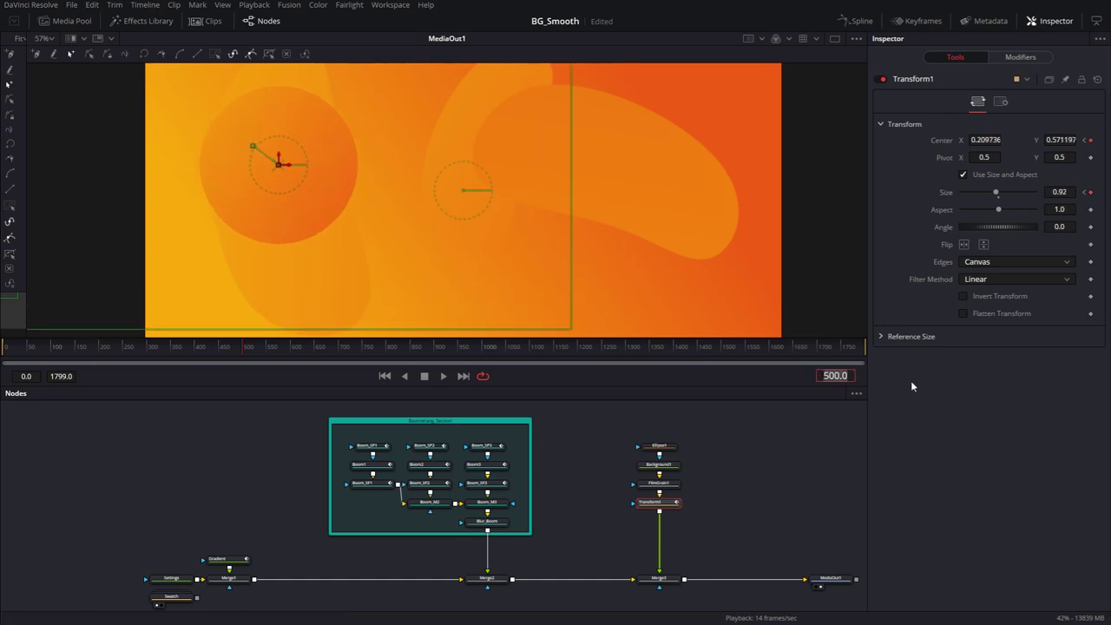
# Step: At frame 1000, set Transform1's Center to about X 0.18, Y 0.52 and its Size to 1.13
pyautogui.write('1000')
pyautogui.press('Return')
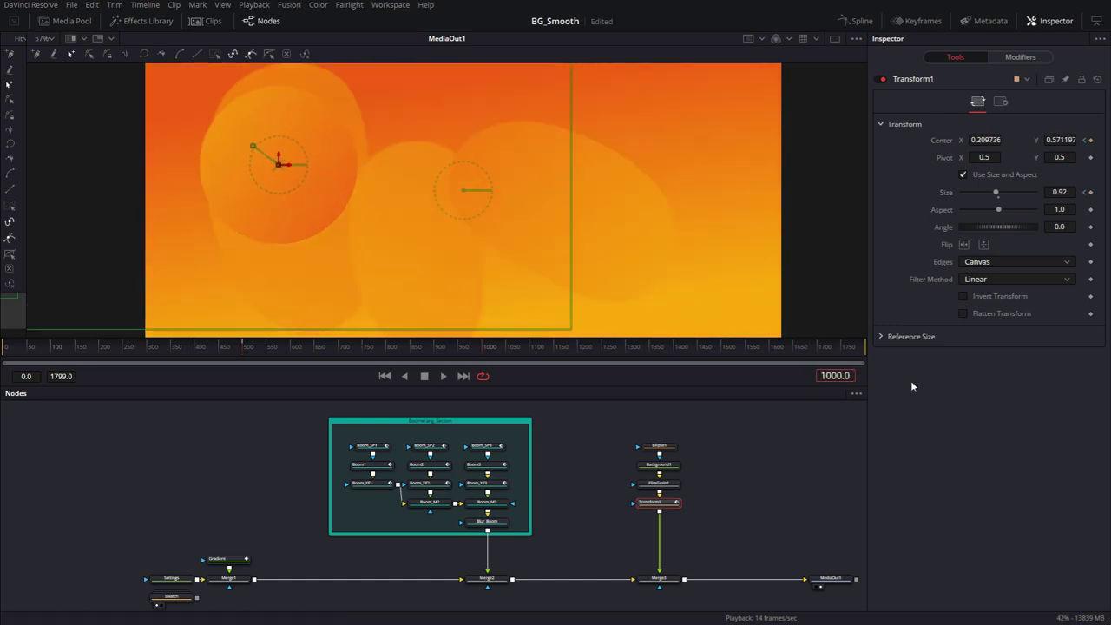
pyautogui.moveTo(278, 168); pyautogui.dragTo(259, 184)
pyautogui.moveTo(996, 192); pyautogui.dragTo(999, 192)
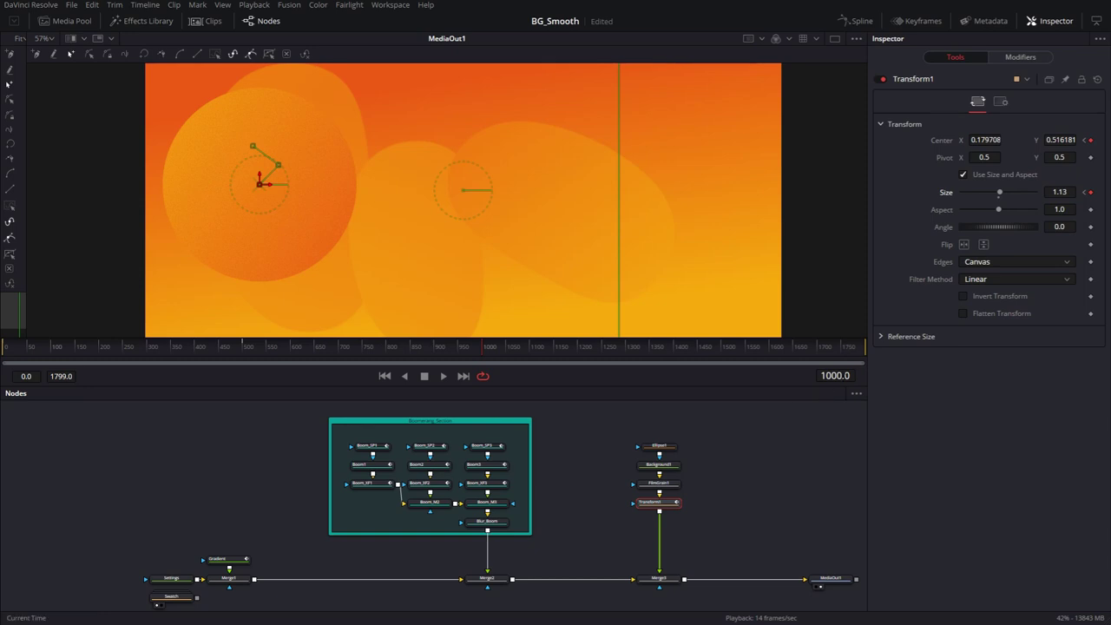
# Step: At frame 1500, set Transform1's Center to about X 0.21, Y 0.46 and its Size to 1.0
pyautogui.click(836, 375)
pyautogui.write('1500')
pyautogui.press('Return')
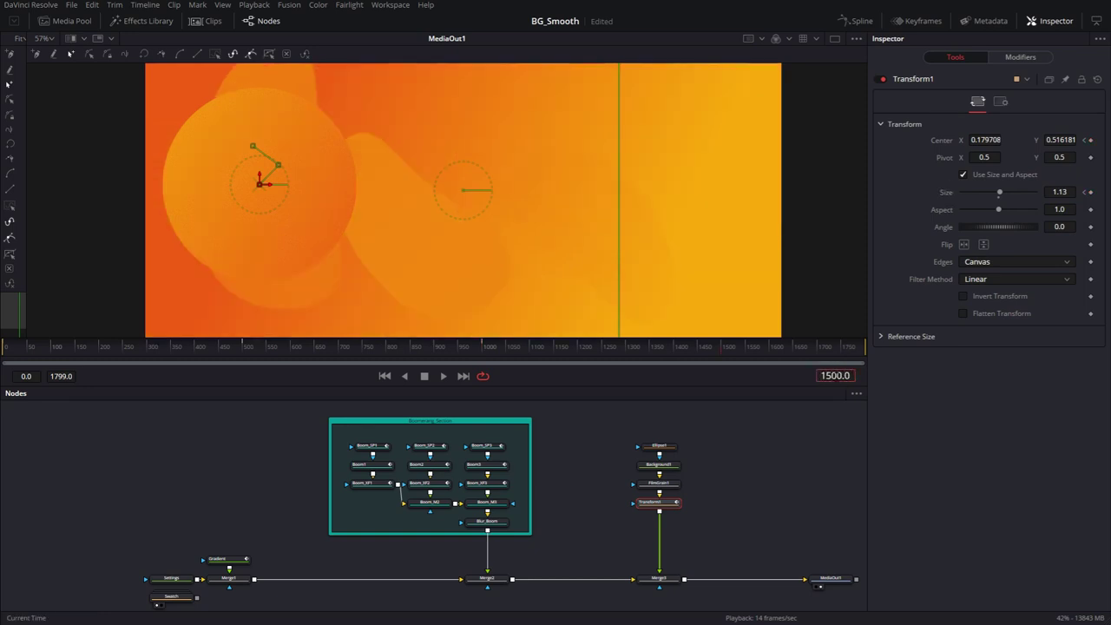
pyautogui.doubleClick(998, 192)
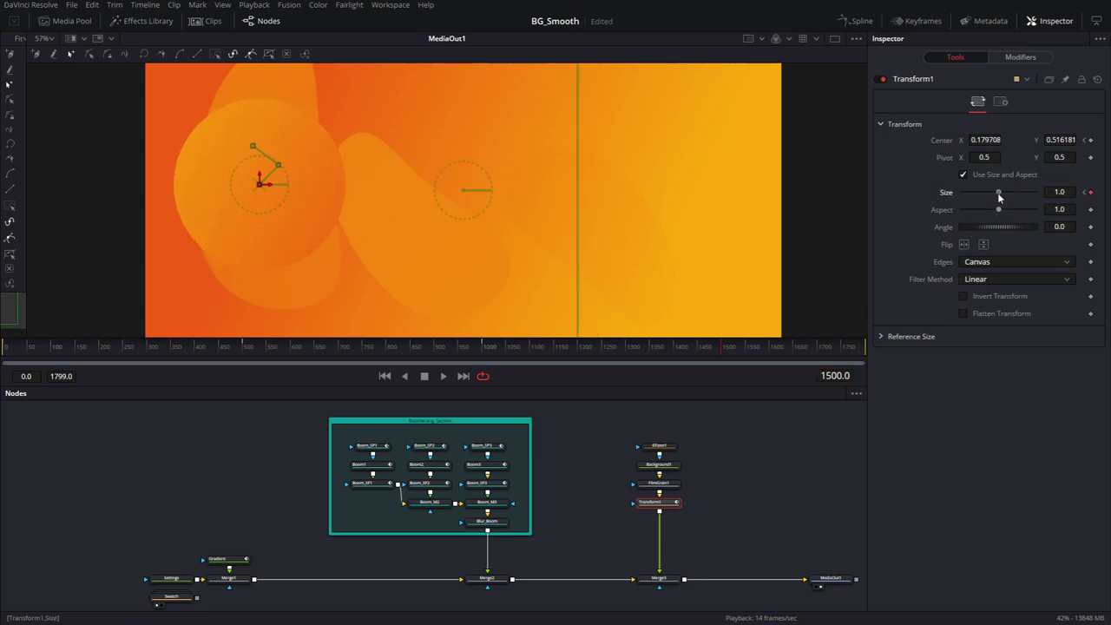
pyautogui.moveTo(258, 185); pyautogui.dragTo(274, 204)
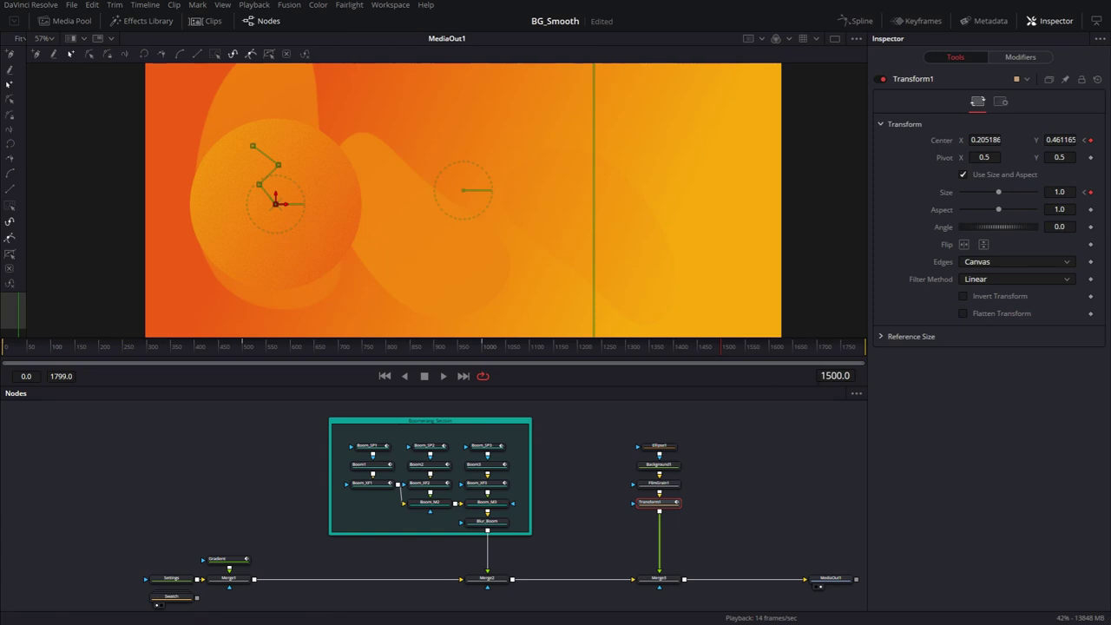
# Step: At the last frame, 1799, shift Transform1's Center slightly and reduce its Size a little, checking the motion near frame 1605
pyautogui.click(865, 349)
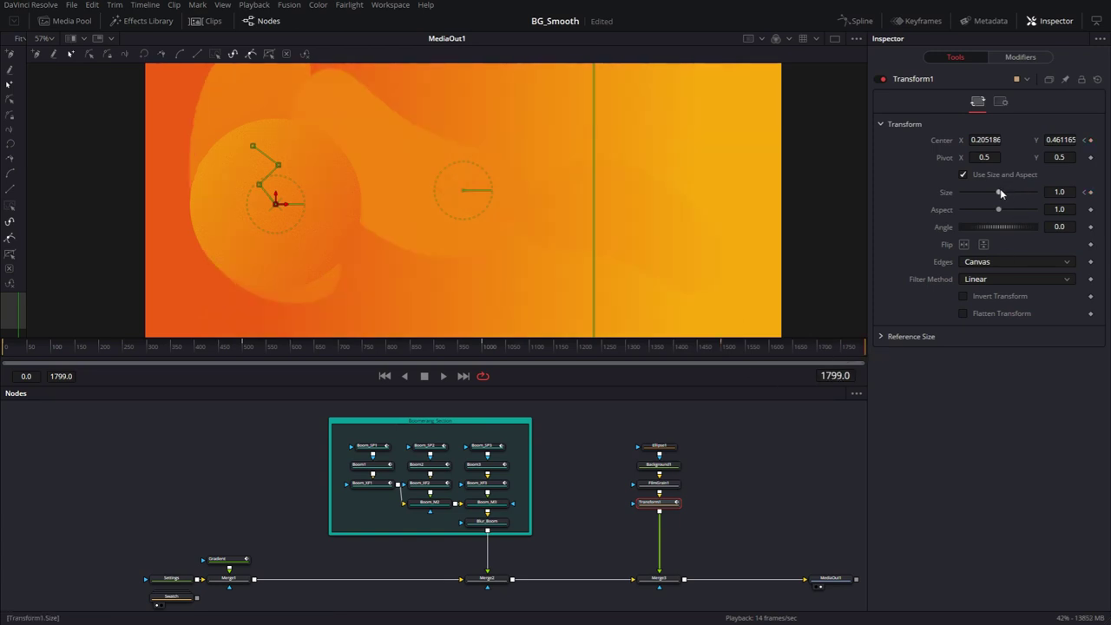
pyautogui.click(791, 361)
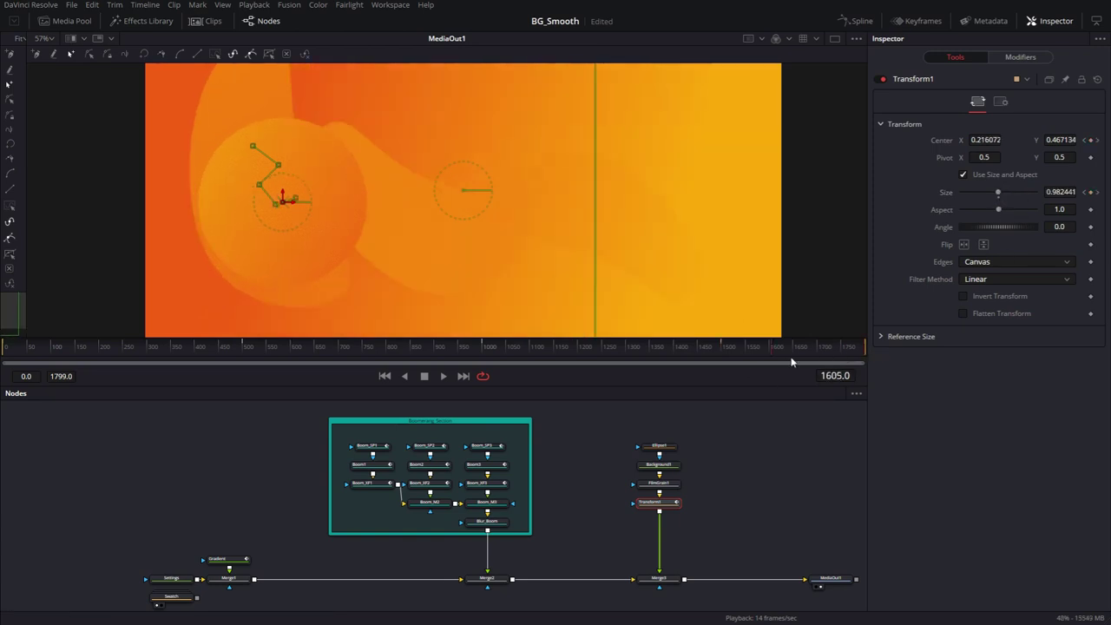
pyautogui.click(722, 449)
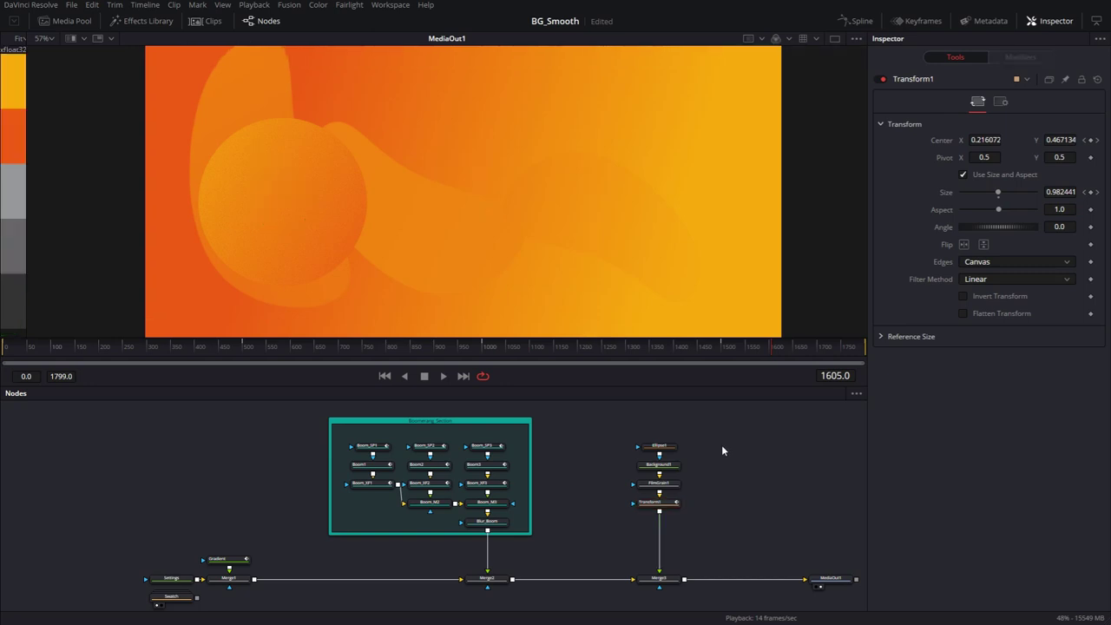
pyautogui.click(670, 506)
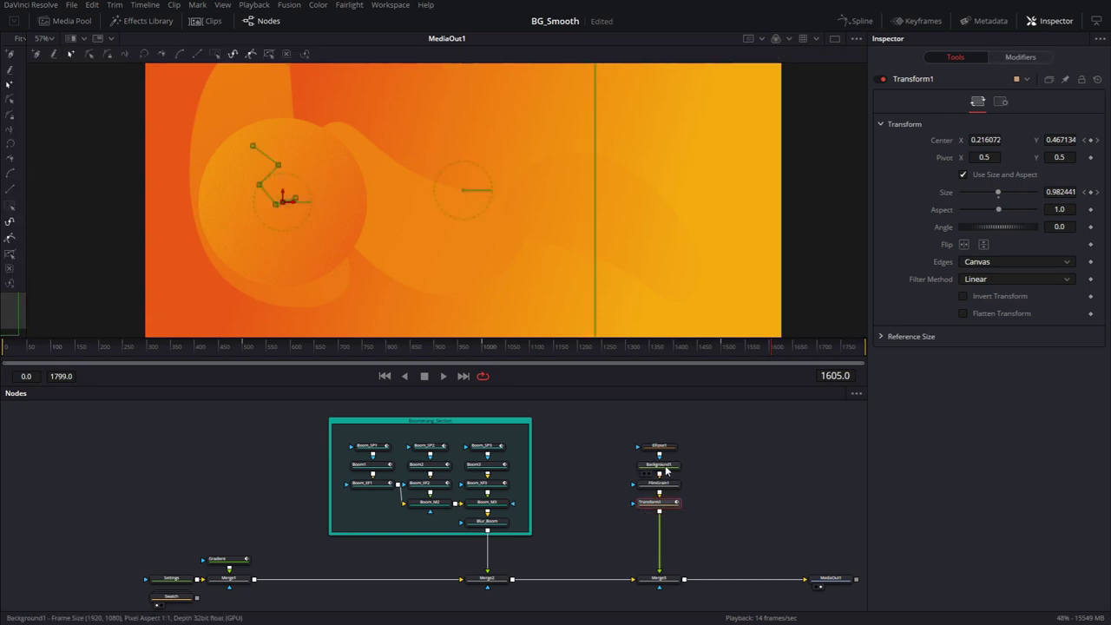
# Step: At frame 0, keyframe Background1's gradient Start at about X 0.25, Y 0.77 and its End at about X 0.69, Y 0.26
pyautogui.click(666, 471)
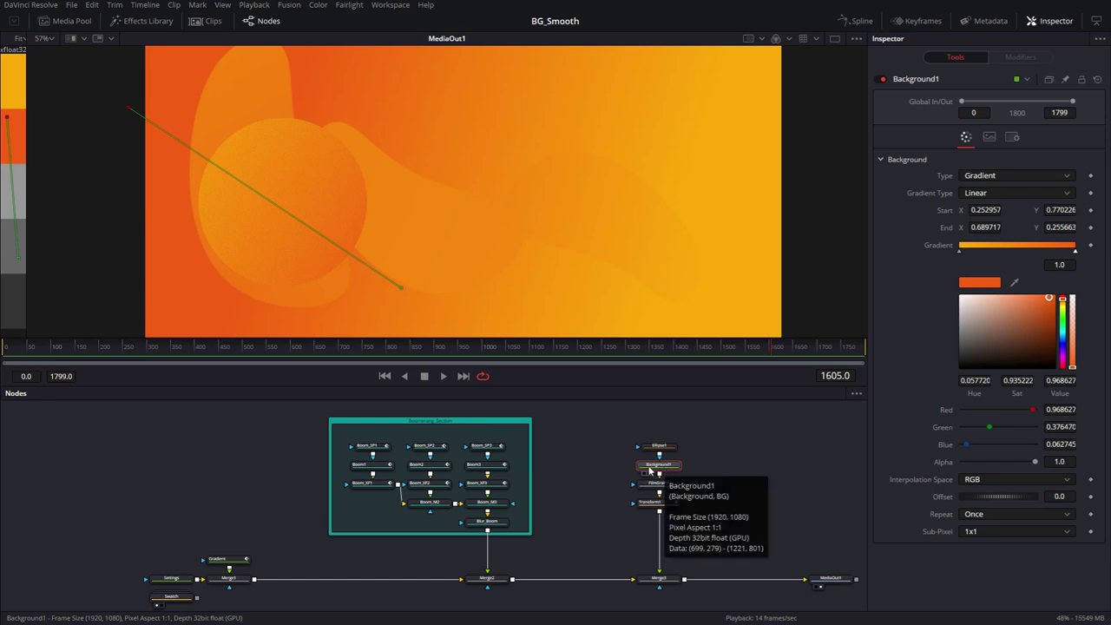
pyautogui.press('Home')
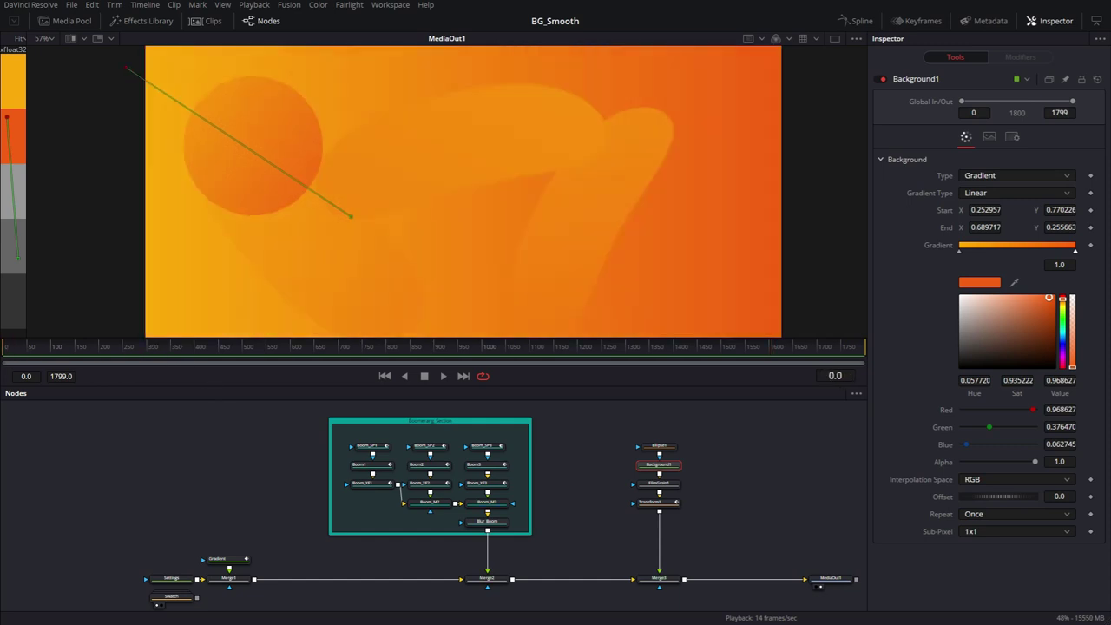
pyautogui.click(1091, 210)
pyautogui.click(1091, 227)
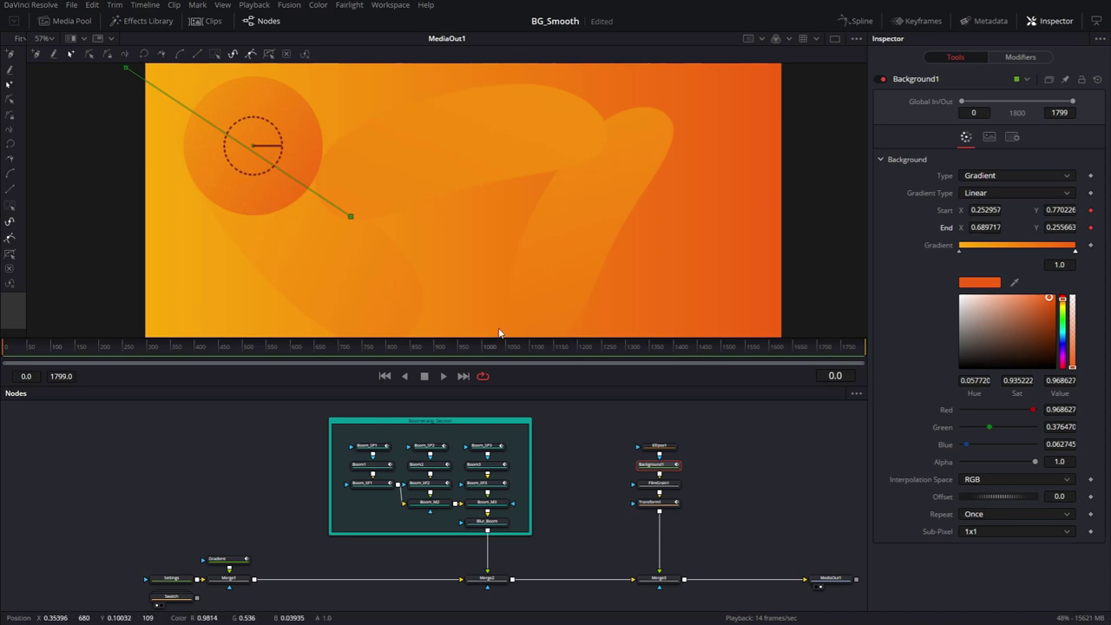
# Step: At frame 500, move Background1's gradient End to about X 0.59, Y 0.18 and its Start to about X 0.38, Y 0.75
pyautogui.click(835, 376)
pyautogui.write('500')
pyautogui.press('Return')
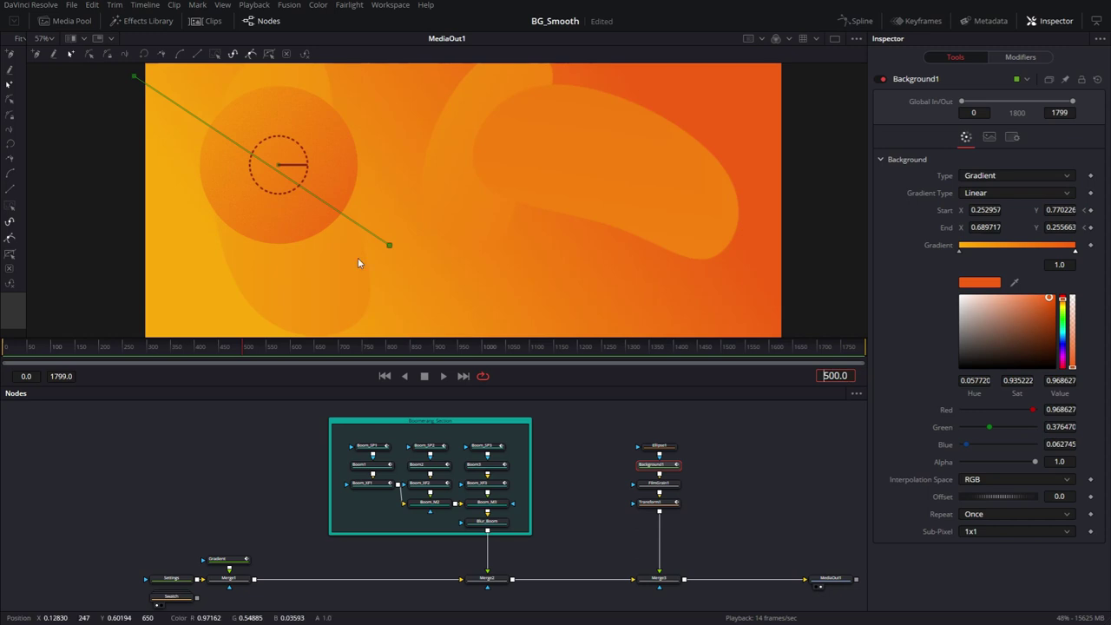
pyautogui.moveTo(388, 246); pyautogui.dragTo(333, 269)
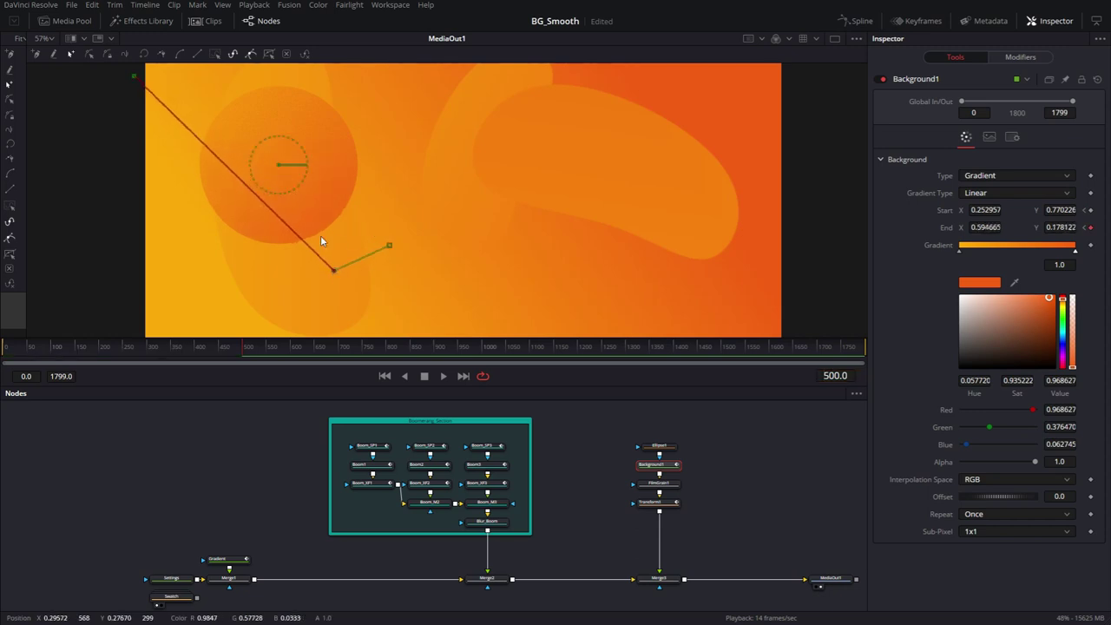
pyautogui.moveTo(134, 77); pyautogui.dragTo(210, 85)
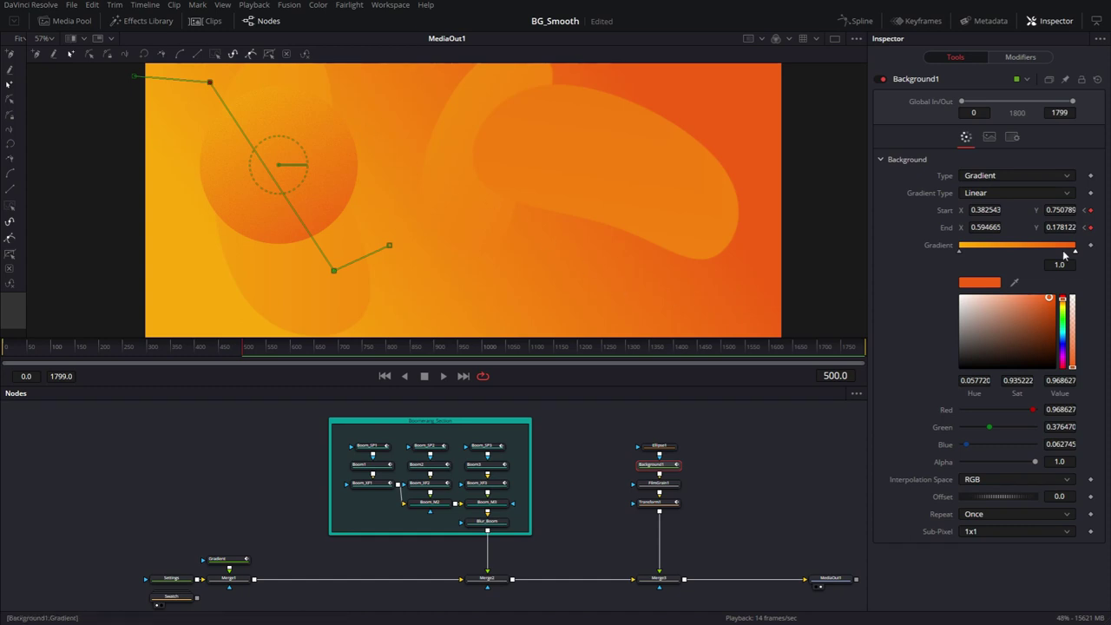
# Step: At frame 1000, move Background1's gradient End to about X 0.68, Y 0.39 and its Start to about X 0.35, Y 0.54
pyautogui.write('1000')
pyautogui.press('Return')
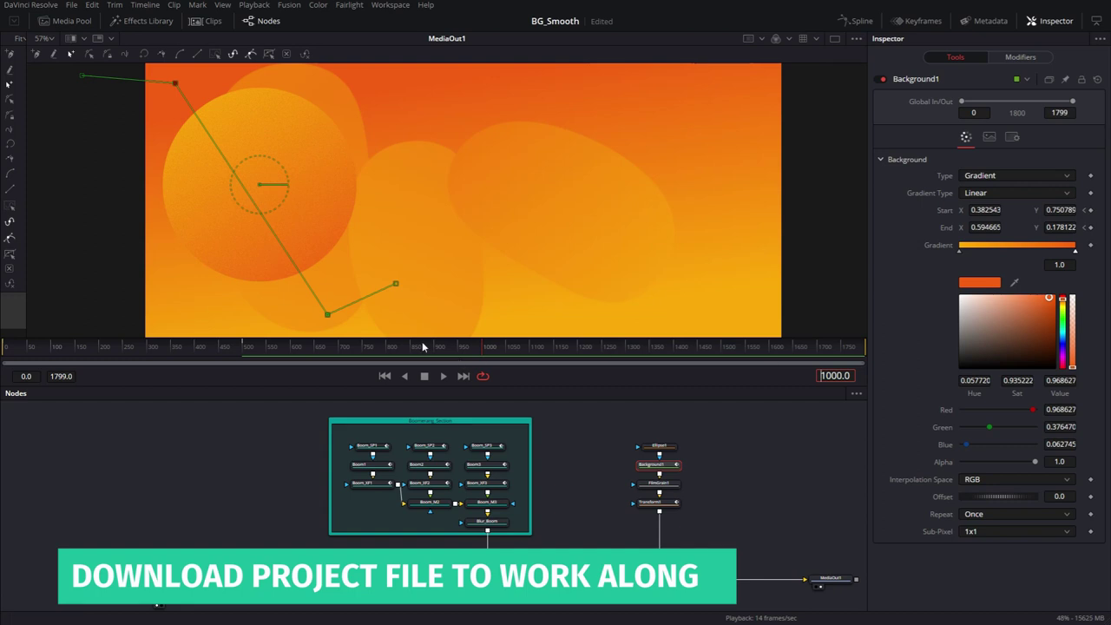
pyautogui.moveTo(326, 313); pyautogui.dragTo(390, 227)
pyautogui.moveTo(175, 84); pyautogui.dragTo(151, 170)
# Step: At frame 1500, move Background1's gradient Start to about X 0.38, Y 0.26 and its End to about X 0.48, Y 0.66
pyautogui.click(835, 375)
pyautogui.write('1500')
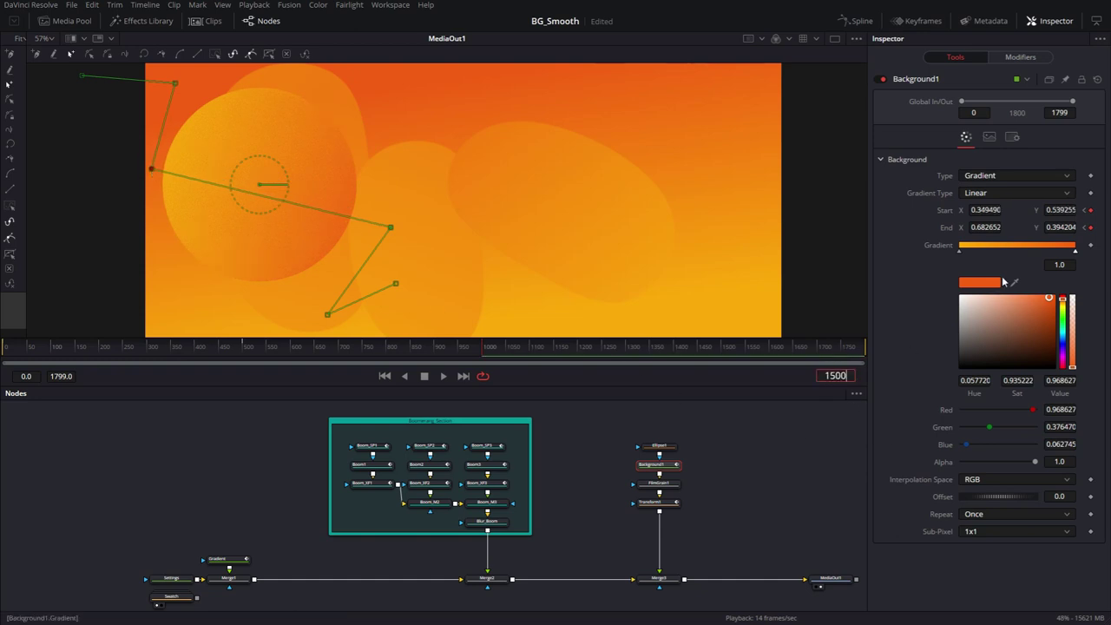
pyautogui.press('Return')
pyautogui.moveTo(390, 245); pyautogui.dragTo(371, 152)
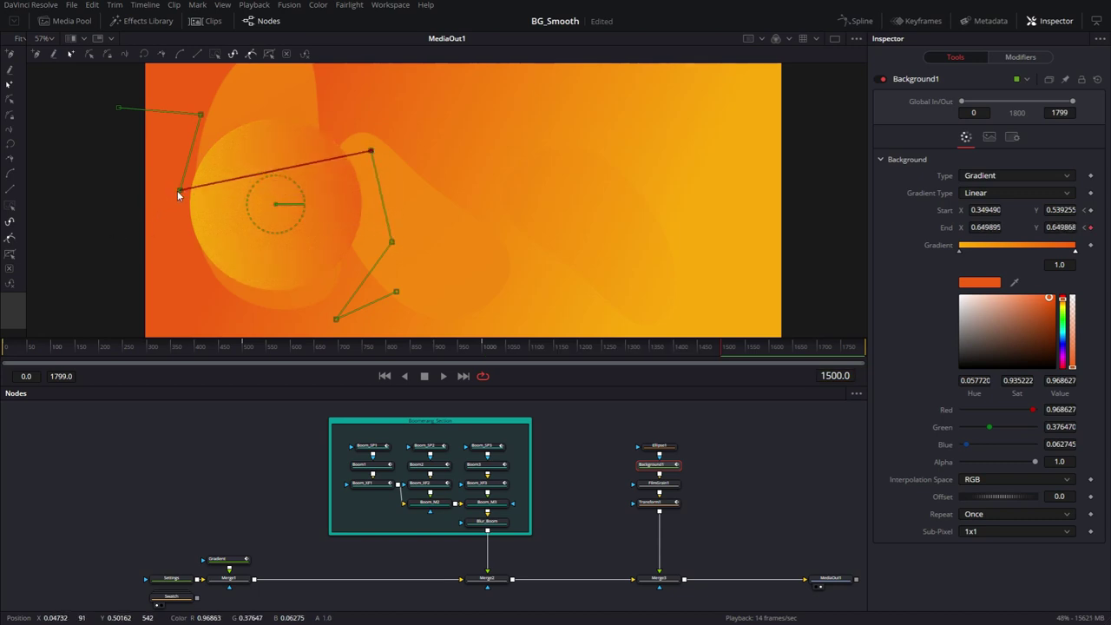
pyautogui.moveTo(180, 192); pyautogui.dragTo(199, 292)
pyautogui.moveTo(370, 154); pyautogui.dragTo(261, 147)
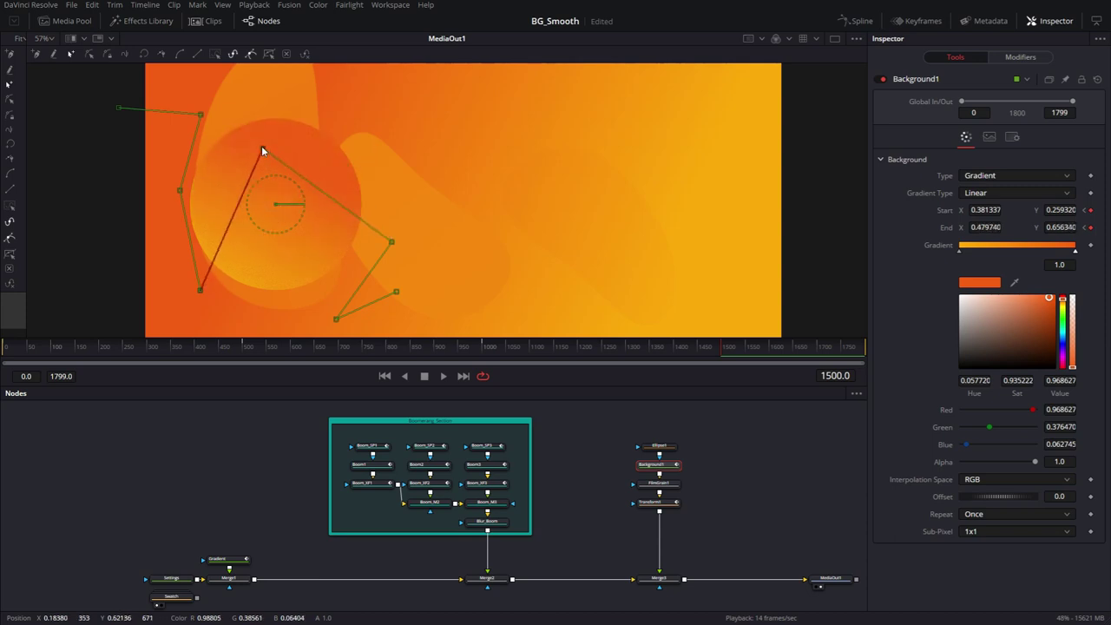
# Step: At frame 1799, move Background1's gradient Start to about X 0.72, Y 0.48 and its End to about X 0.34, Y 0.34
pyautogui.moveTo(727, 350); pyautogui.dragTo(890, 347)
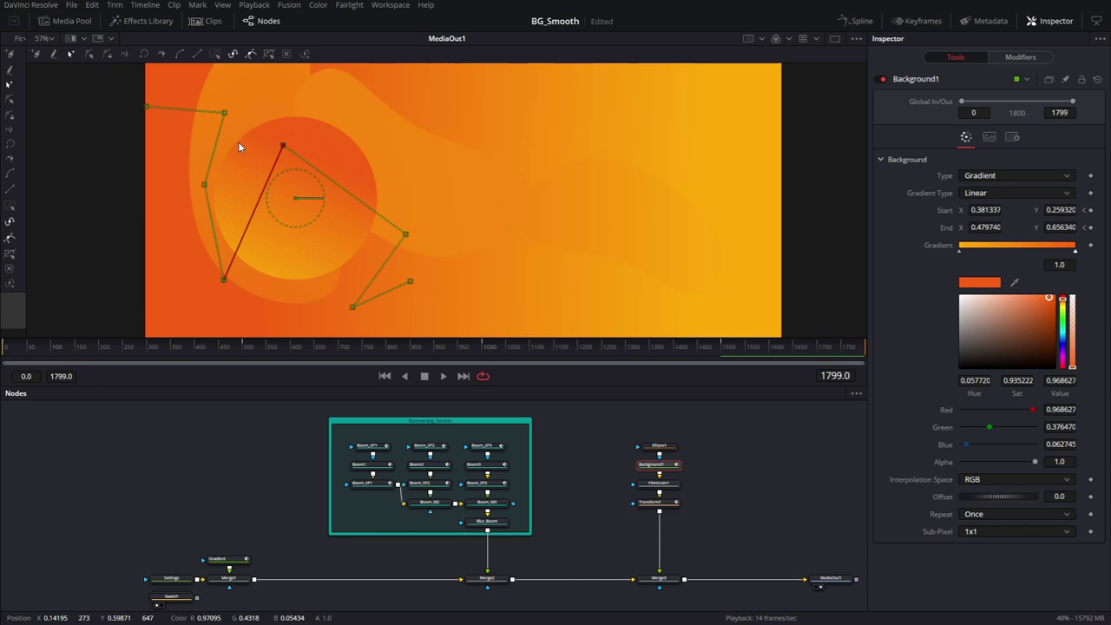
pyautogui.moveTo(282, 149); pyautogui.dragTo(223, 189)
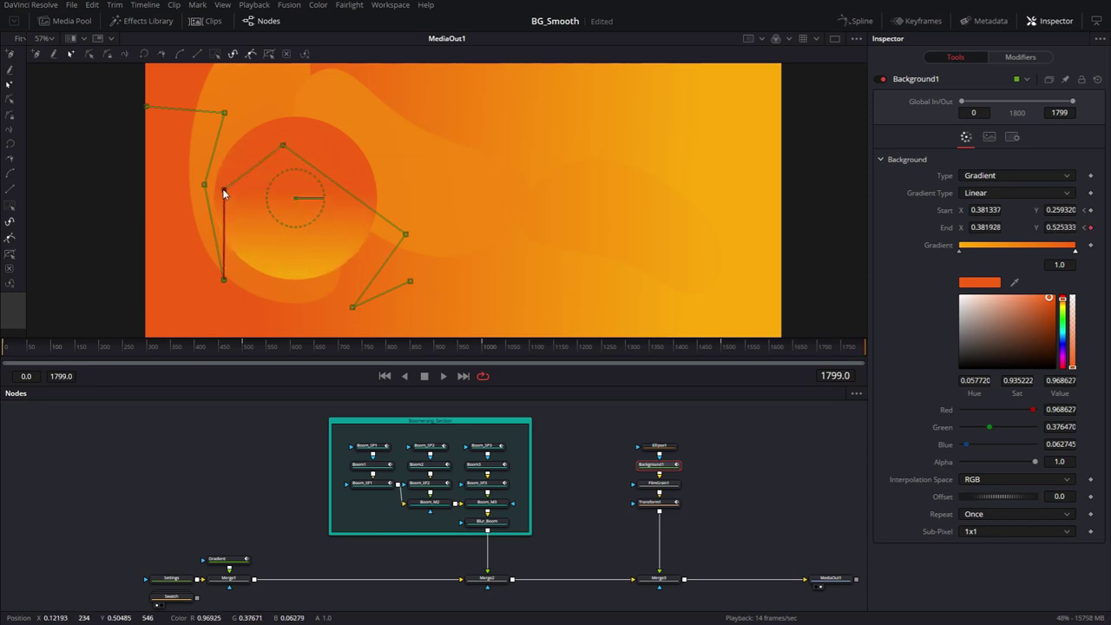
pyautogui.moveTo(226, 280); pyautogui.dragTo(428, 209)
pyautogui.moveTo(223, 190); pyautogui.dragTo(196, 251)
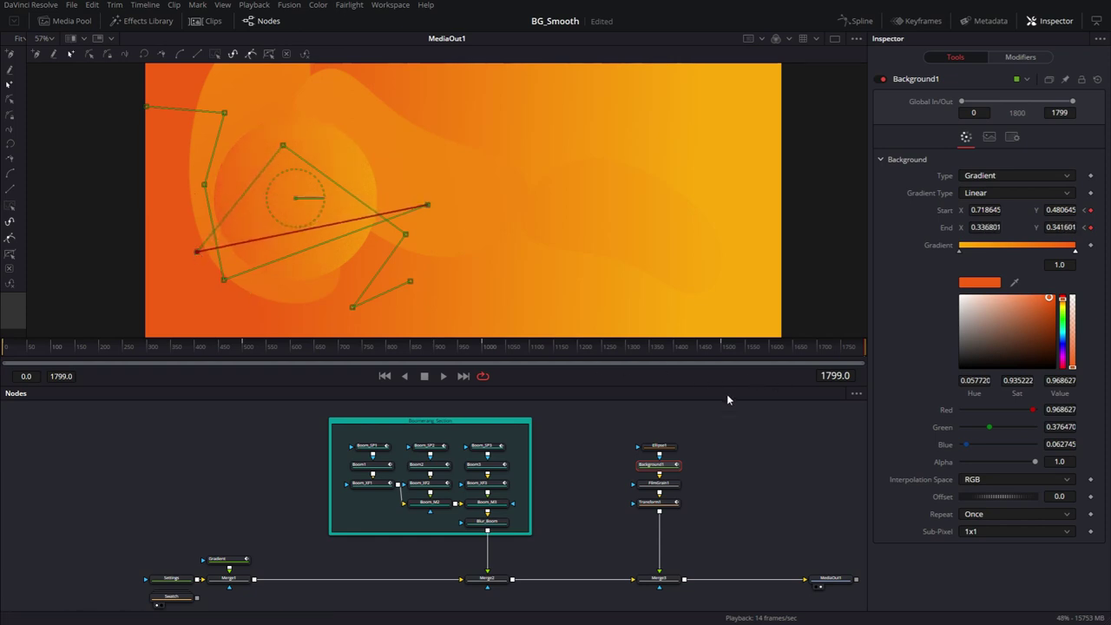
pyautogui.click(723, 487)
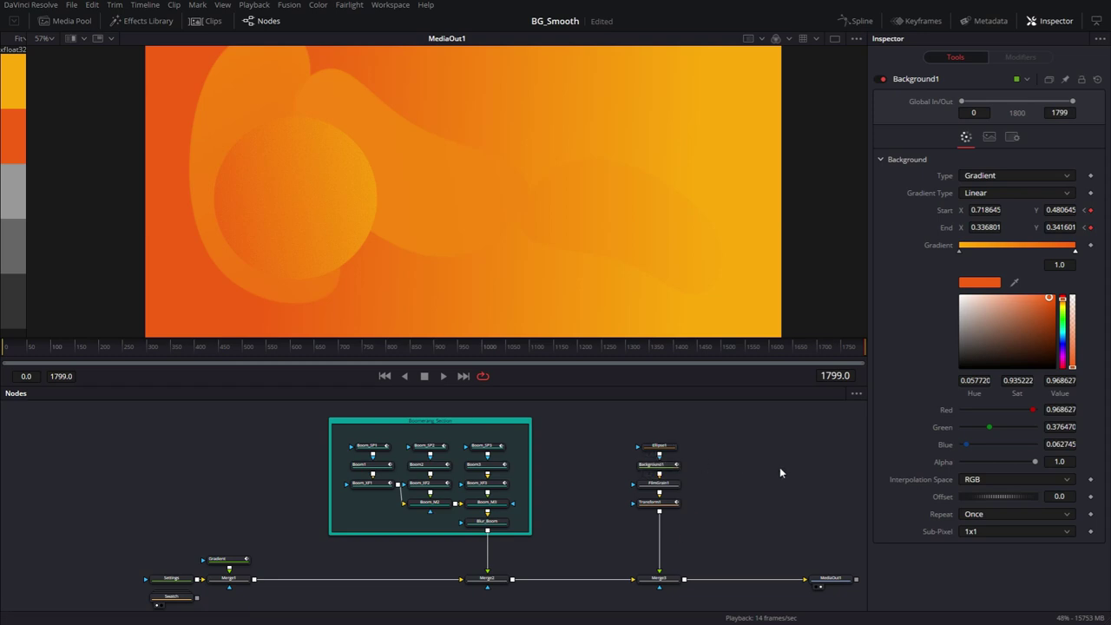
# Step: Inspect the keyframed motion paths of Transform1_3 and Background1_1 in the second circle's node branch
pyautogui.moveTo(764, 448); pyautogui.dragTo(484, 518)
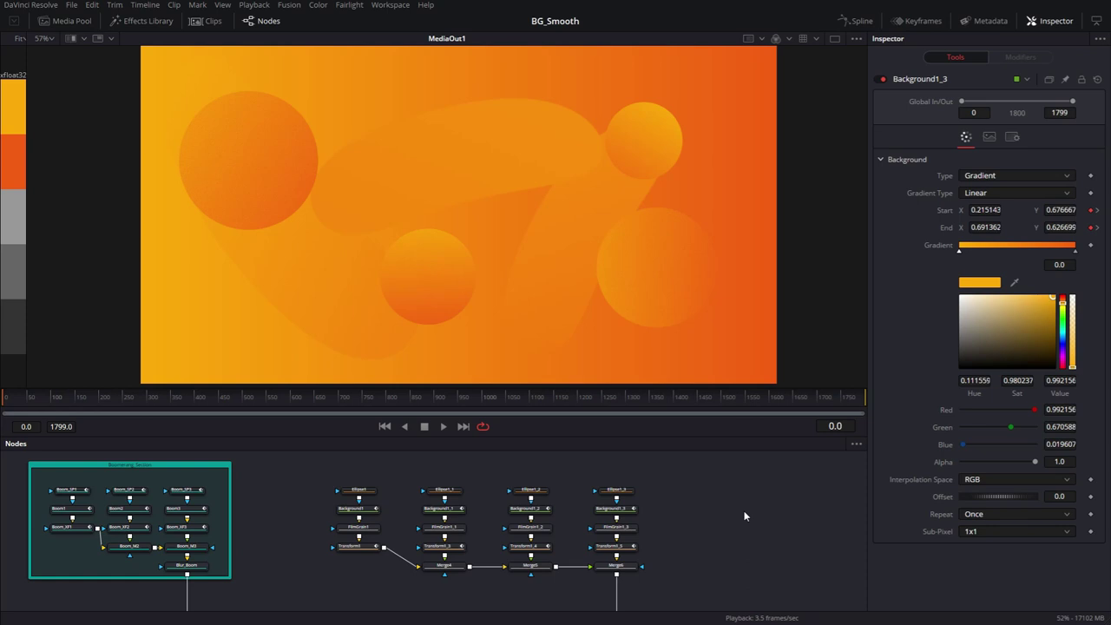
pyautogui.click(462, 550)
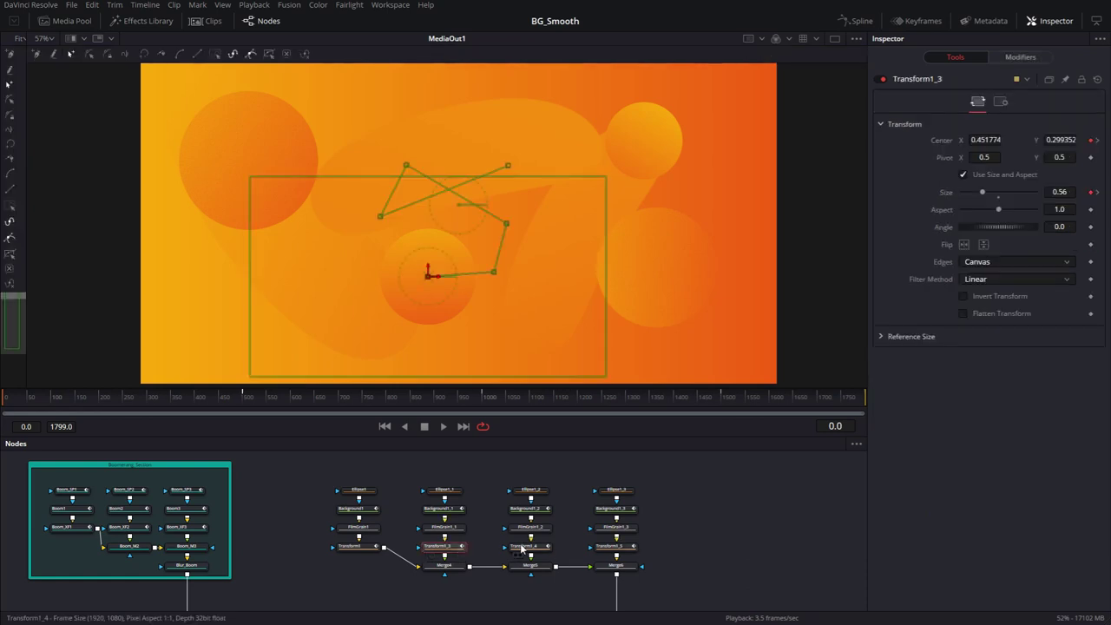
pyautogui.click(451, 508)
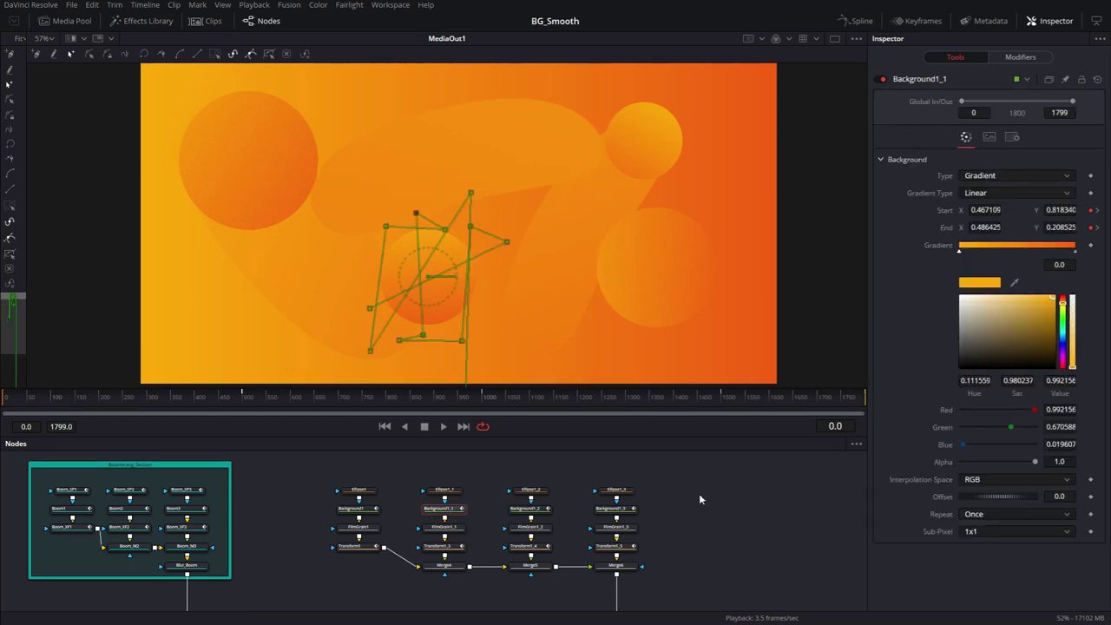
# Step: Lower the Blend of Merge3 so the circles sit semi-transparently over the gradient background
pyautogui.scroll(-3, 709, 505)
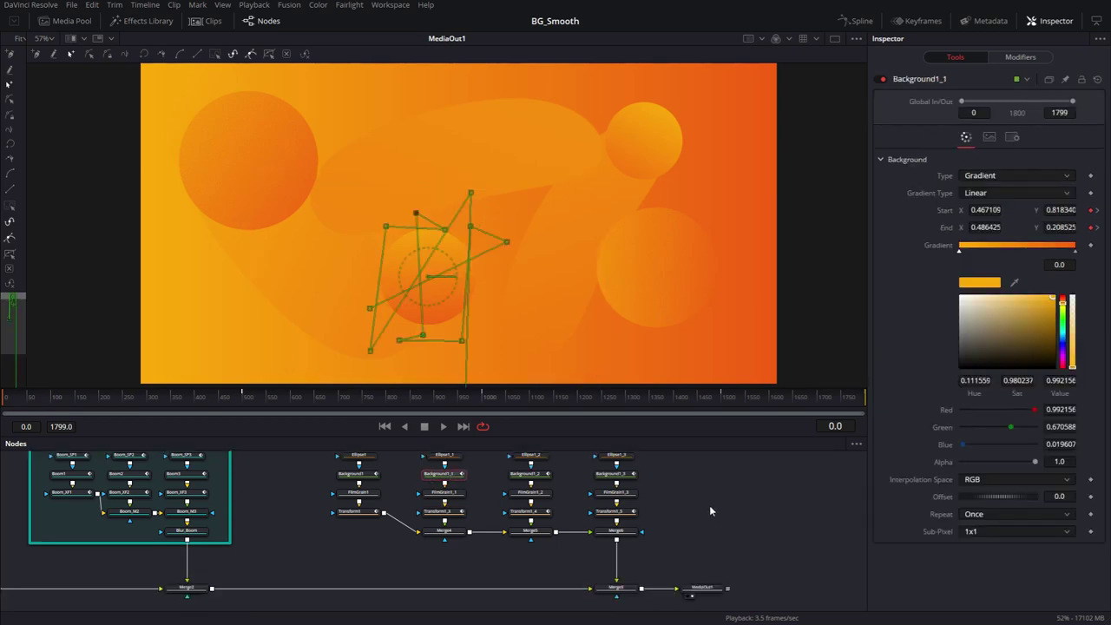
pyautogui.click(621, 593)
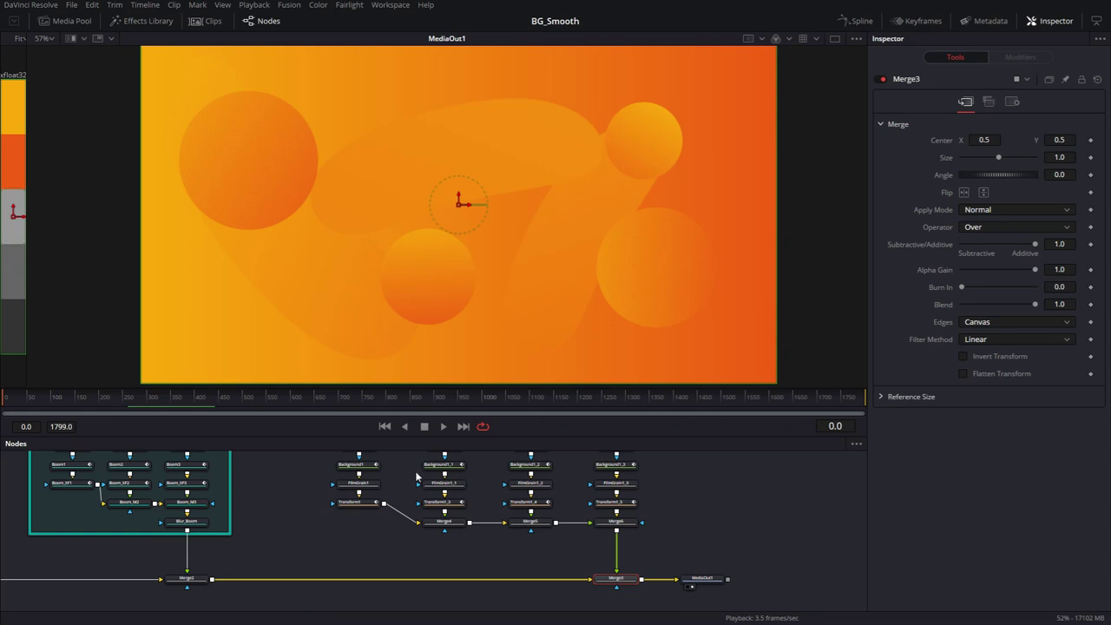
pyautogui.moveTo(1032, 303); pyautogui.dragTo(998, 307)
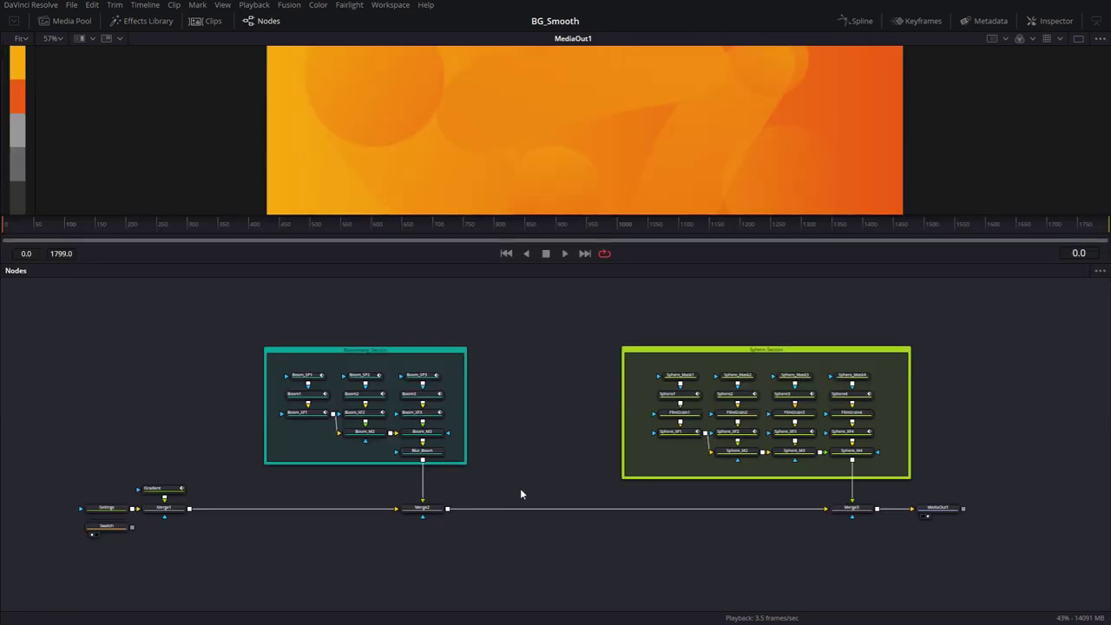
# Step: Copy all nodes of the composition, switch to Notepad, replace the entire contents of Smooth_BG.txt with them, and close it
pyautogui.moveTo(1009, 560); pyautogui.dragTo(24, 302)
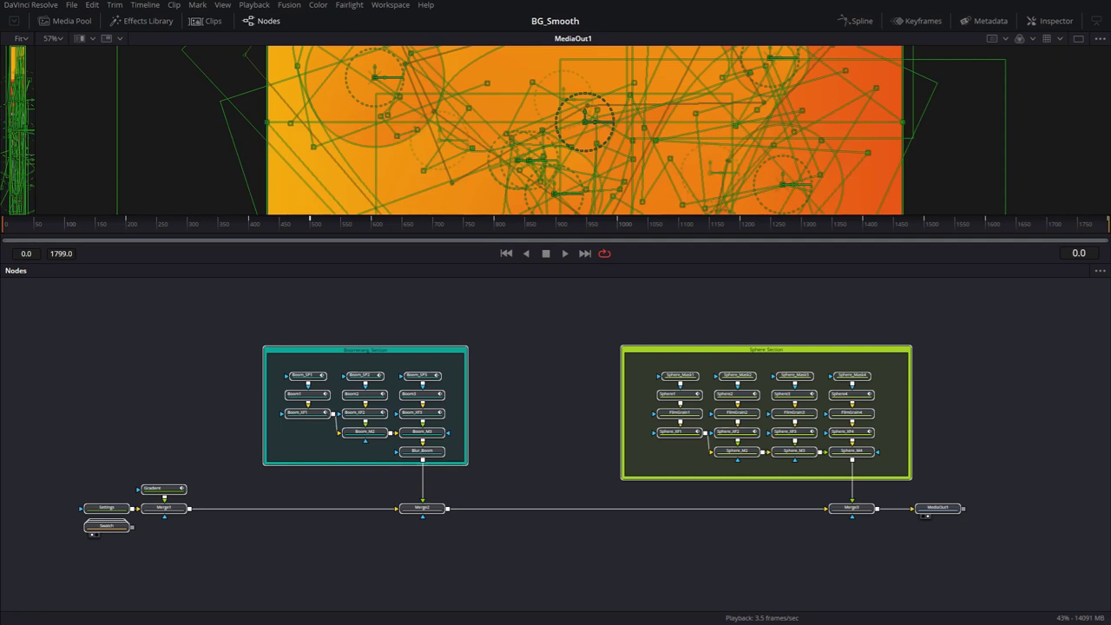
pyautogui.hotkey('alt', 'Tab')
pyautogui.hotkey('ctrl', 'a')
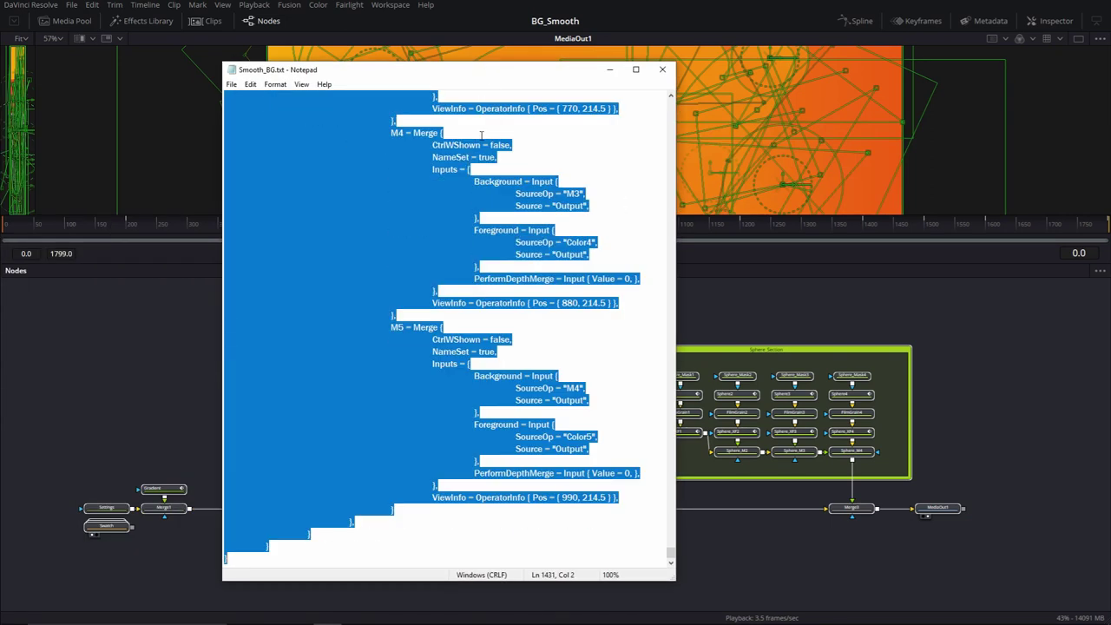
pyautogui.press('Delete')
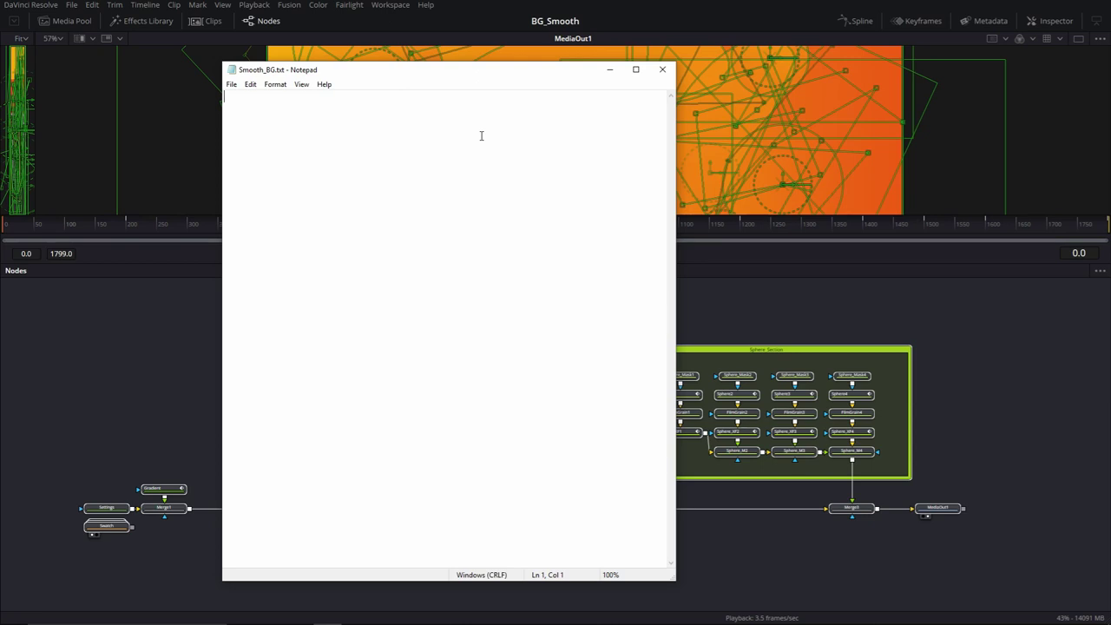
pyautogui.hotkey('ctrl', 'v')
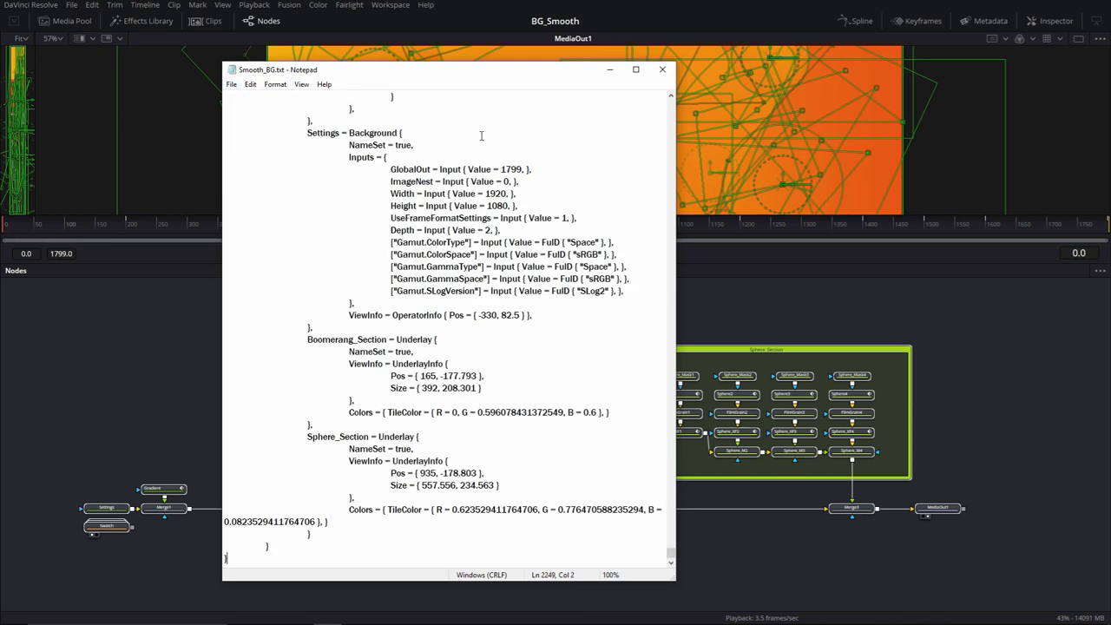
pyautogui.click(662, 70)
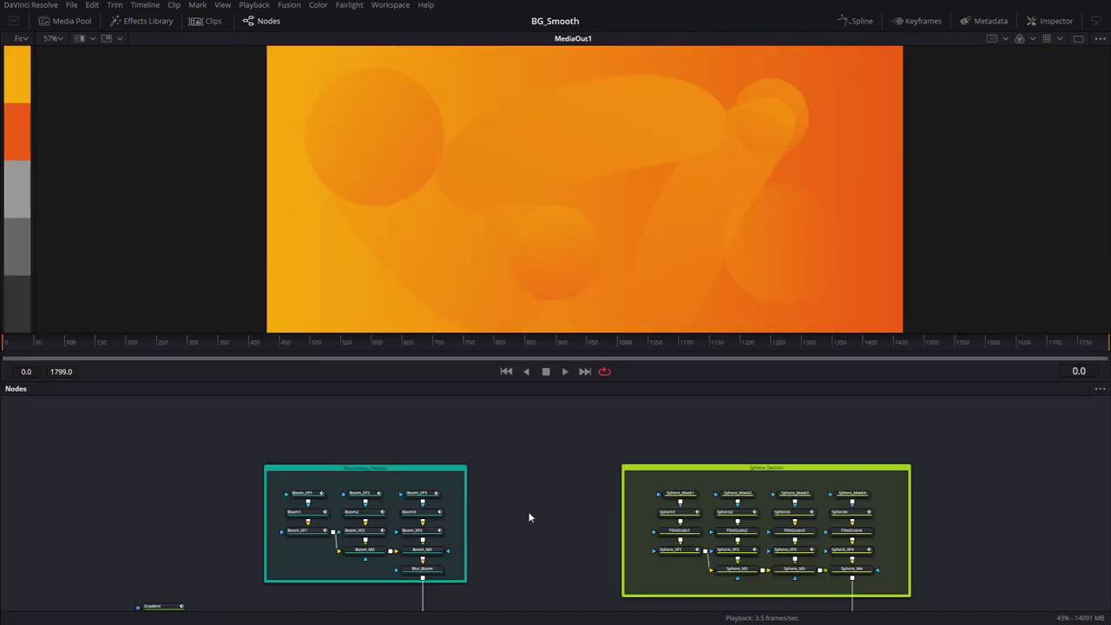
# Step: Move the Settings, Swatch, Gradient and Merge1 nodes farther left to widen the gap before the Boomerang section
pyautogui.moveTo(528, 513); pyautogui.dragTo(798, 464)
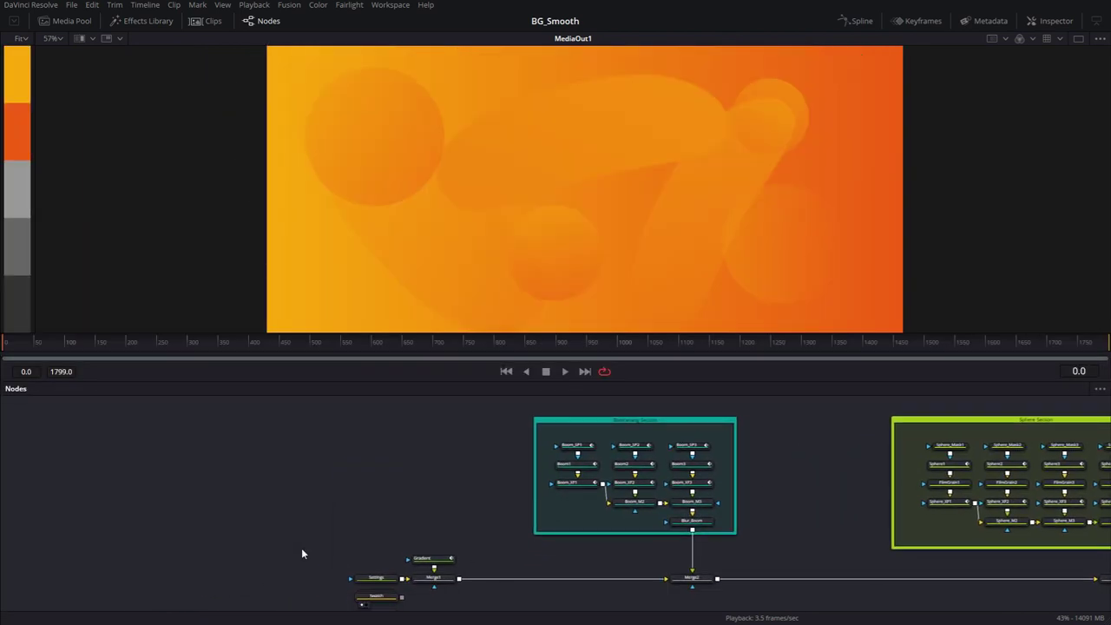
pyautogui.moveTo(322, 504); pyautogui.dragTo(263, 558)
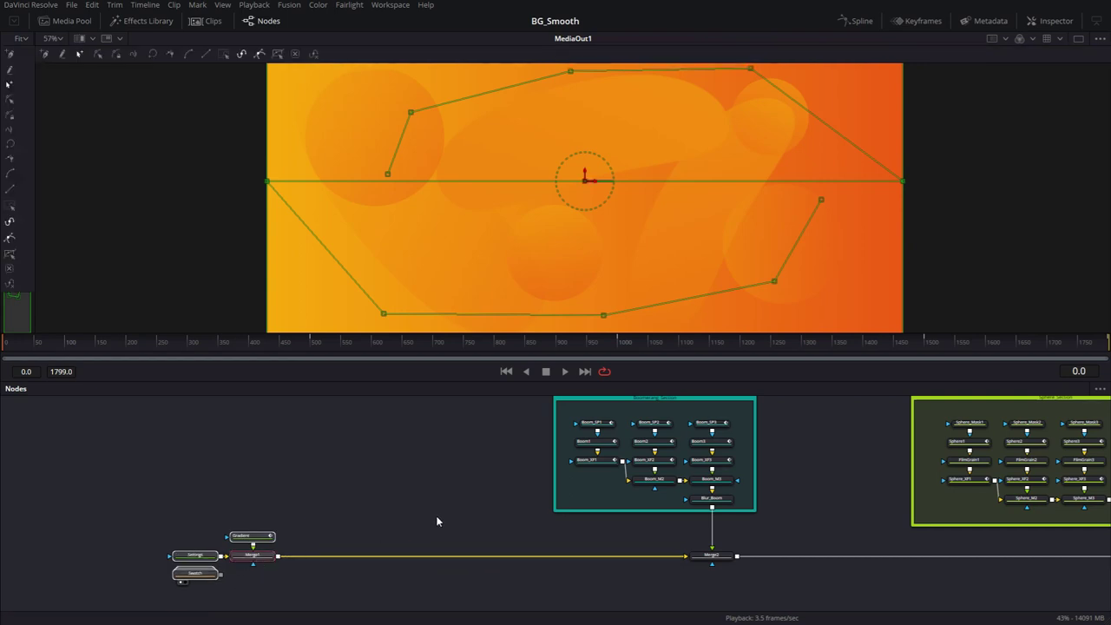
pyautogui.click(375, 506)
pyautogui.moveTo(375, 506); pyautogui.dragTo(394, 526)
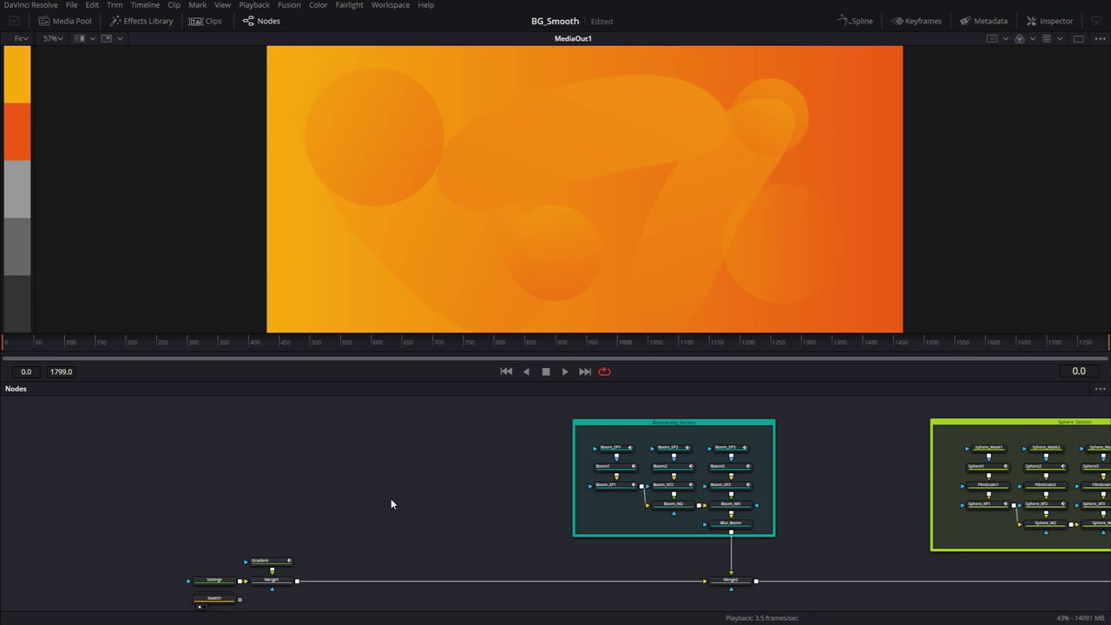
# Step: Add two Background nodes between the Gradient and Boomerang sections and merge the second over the first
pyautogui.hotkey('shift', 'space')
pyautogui.write('bg')
pyautogui.click(165, 326)
pyautogui.hotkey('shift', 'space')
pyautogui.write('bg')
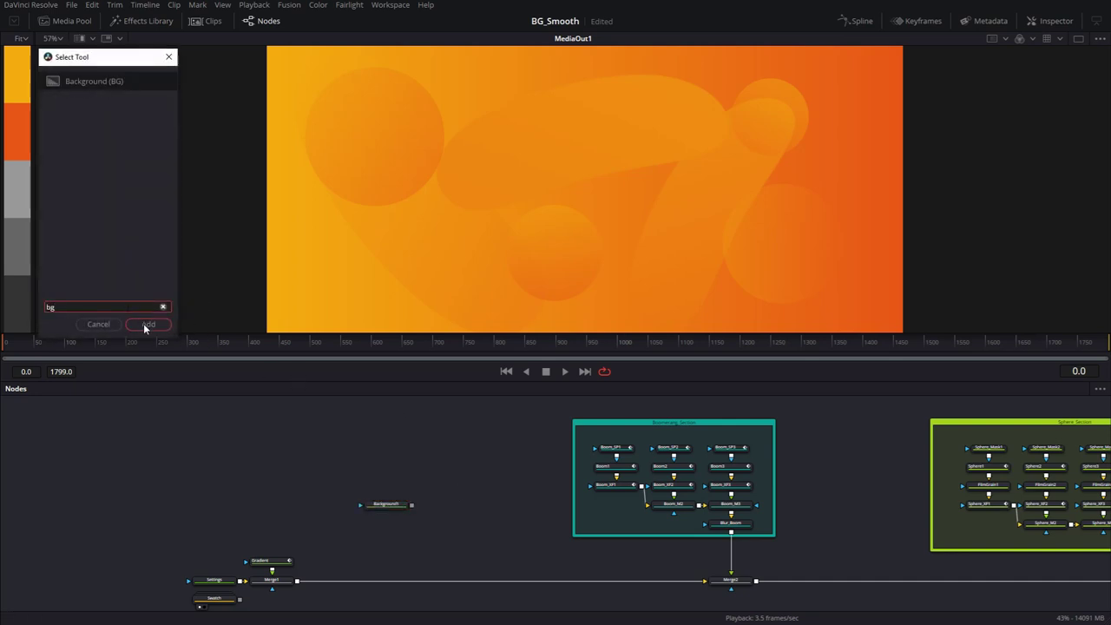
pyautogui.click(145, 325)
pyautogui.moveTo(468, 491); pyautogui.dragTo(395, 508)
# Step: Set the solid color of Background1 to the orange sampled from the color swatch in the viewer
pyautogui.click(371, 504)
pyautogui.click(1052, 21)
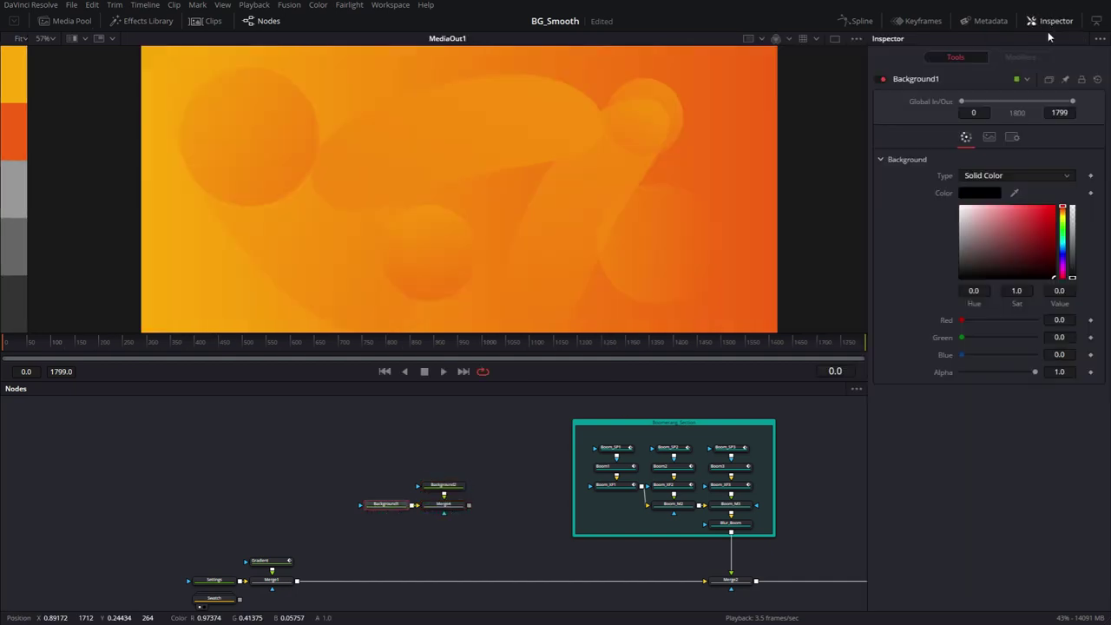
pyautogui.click(974, 193)
pyautogui.click(476, 306)
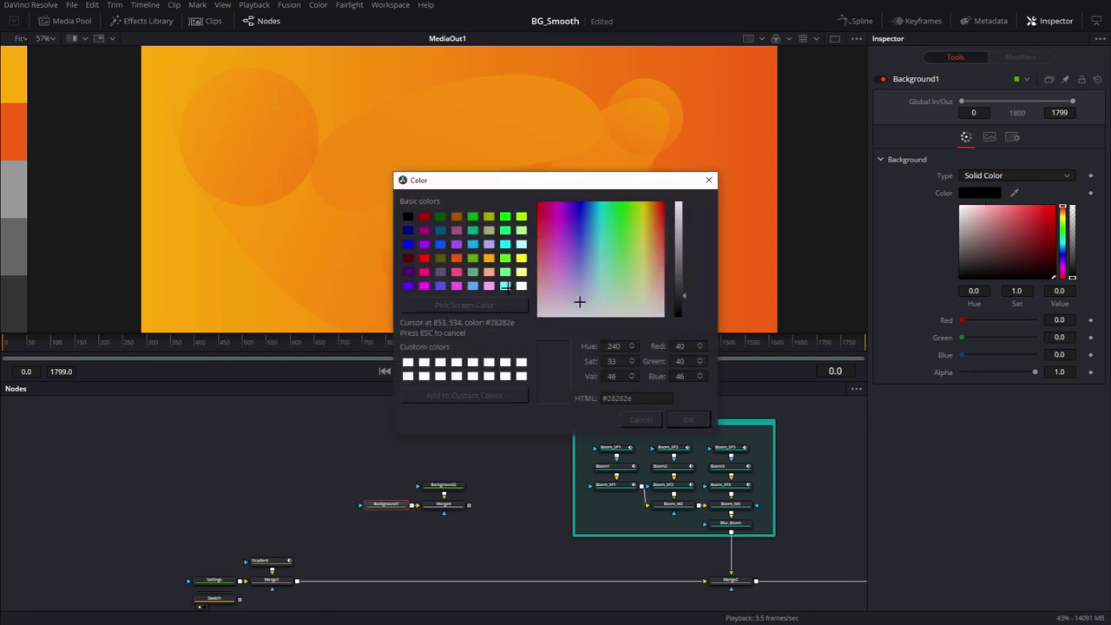
pyautogui.click(21, 132)
pyautogui.click(688, 419)
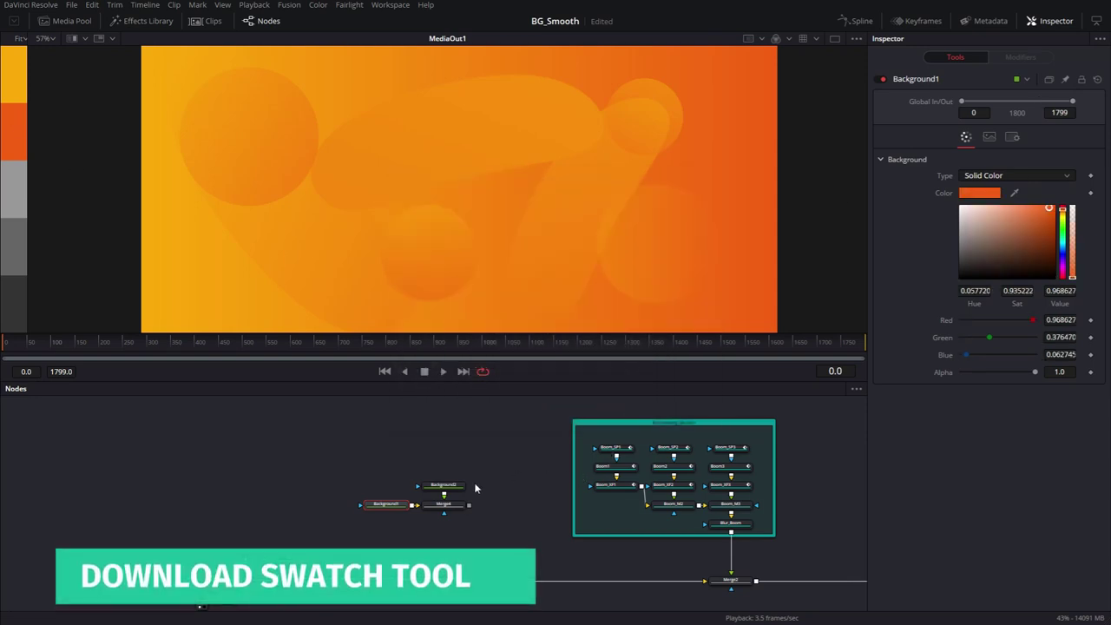
# Step: Set the color of Background2 to the yellow swatch (#fdab05) by sampling it, and show Merge4 in the viewer
pyautogui.click(453, 485)
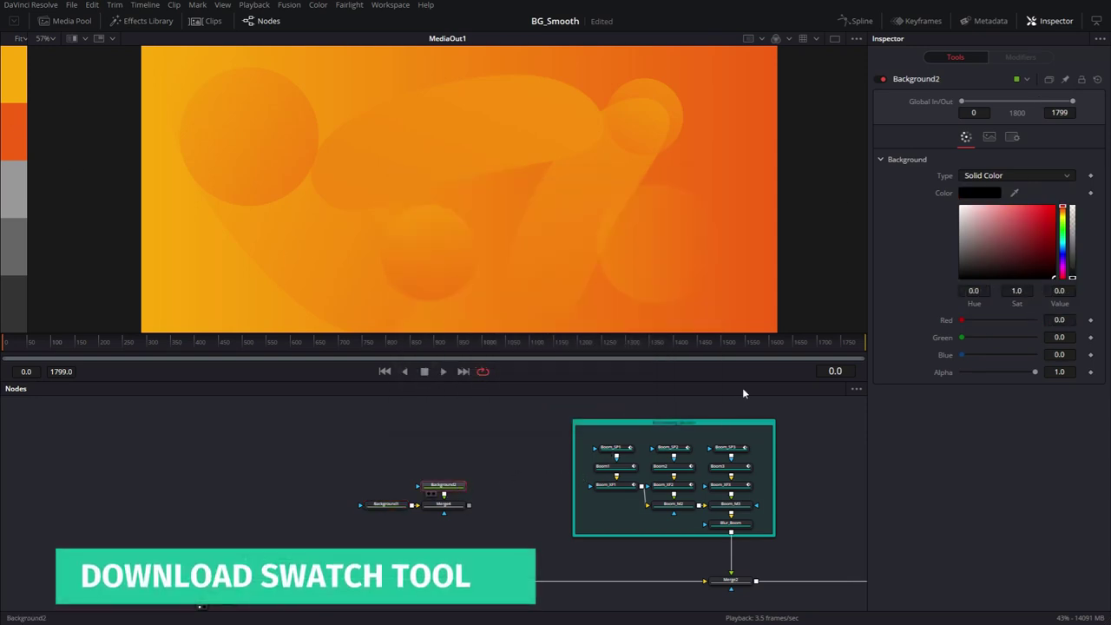
pyautogui.click(975, 193)
pyautogui.click(476, 306)
pyautogui.click(17, 87)
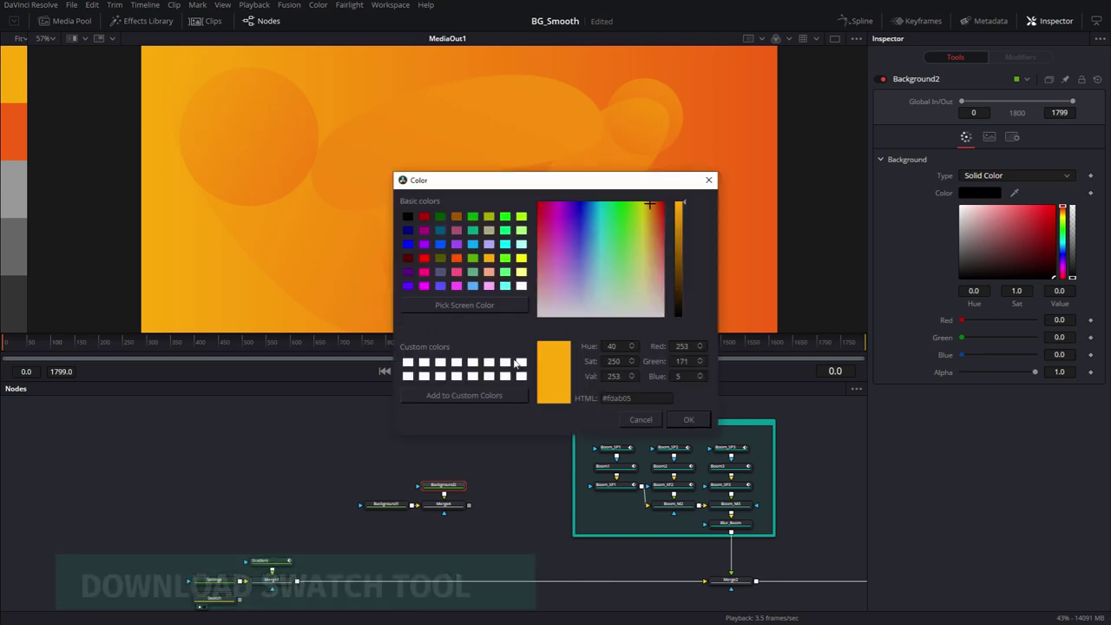
pyautogui.click(688, 419)
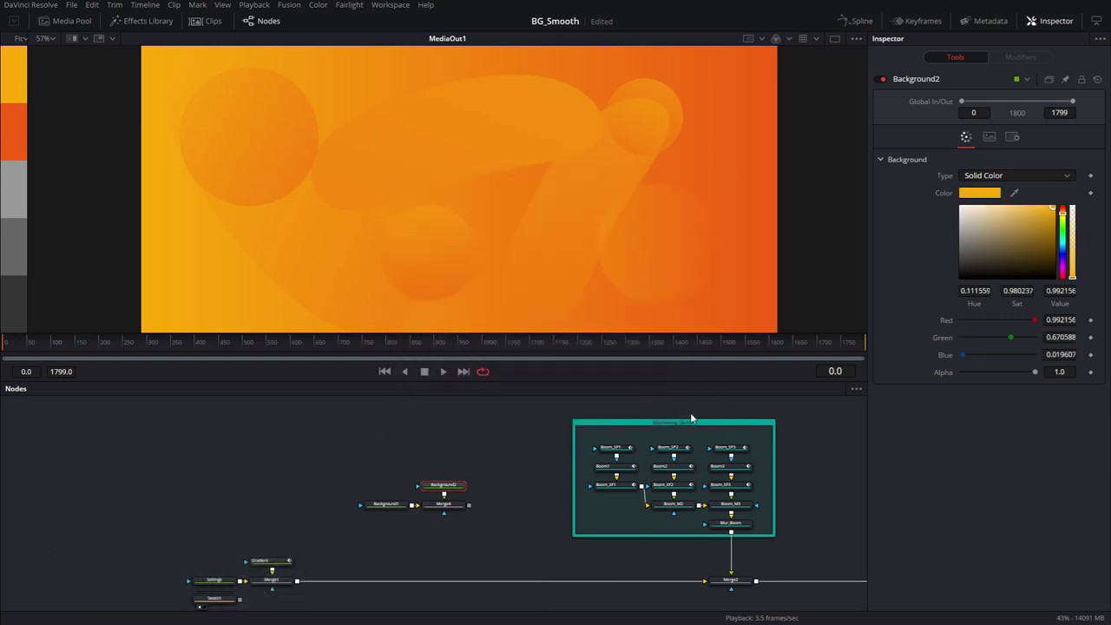
pyautogui.click(445, 503)
pyautogui.press('1')
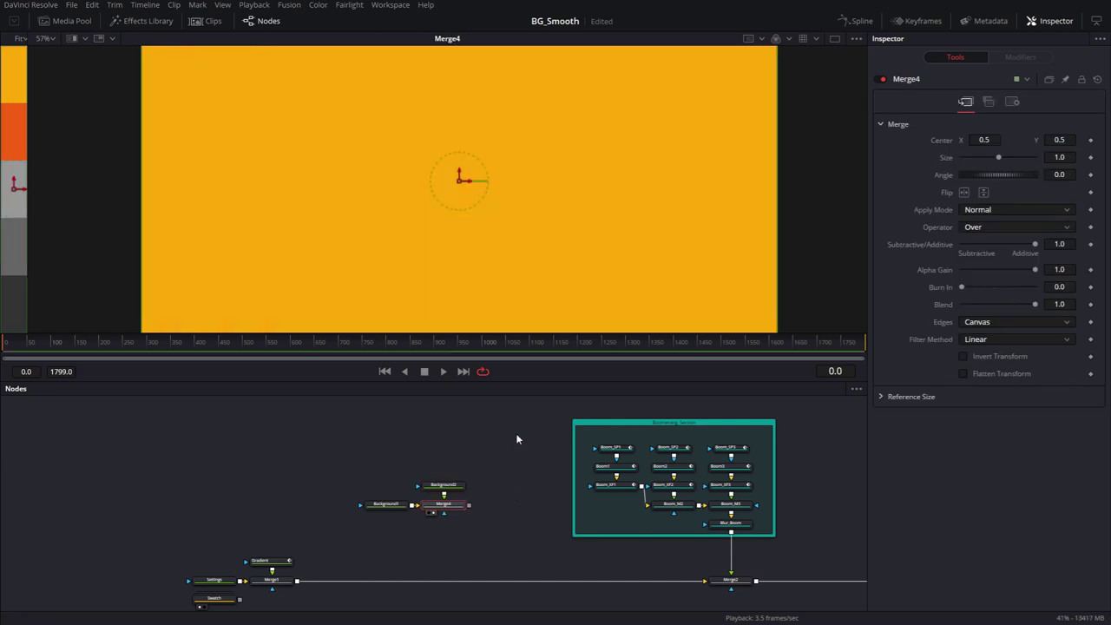
# Step: Move Background2 higher above Merge4 and mask it with a new Rectangle node
pyautogui.moveTo(453, 488); pyautogui.dragTo(453, 471)
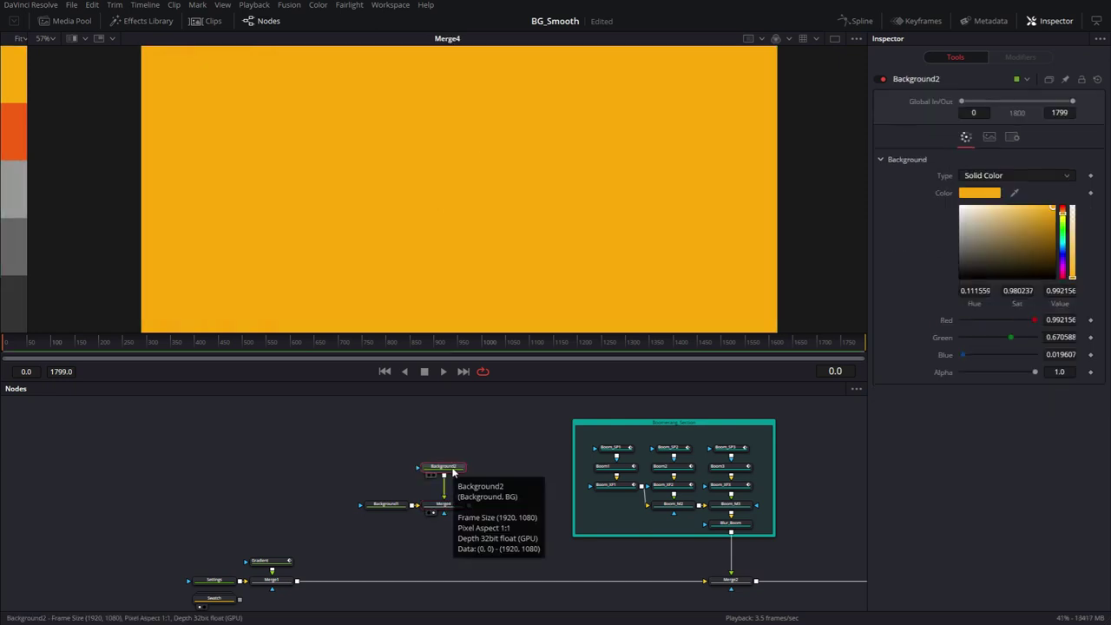
pyautogui.hotkey('shift', 'space')
pyautogui.write('bg')
pyautogui.press('BackSpace')
pyautogui.press('BackSpace')
pyautogui.write('rct')
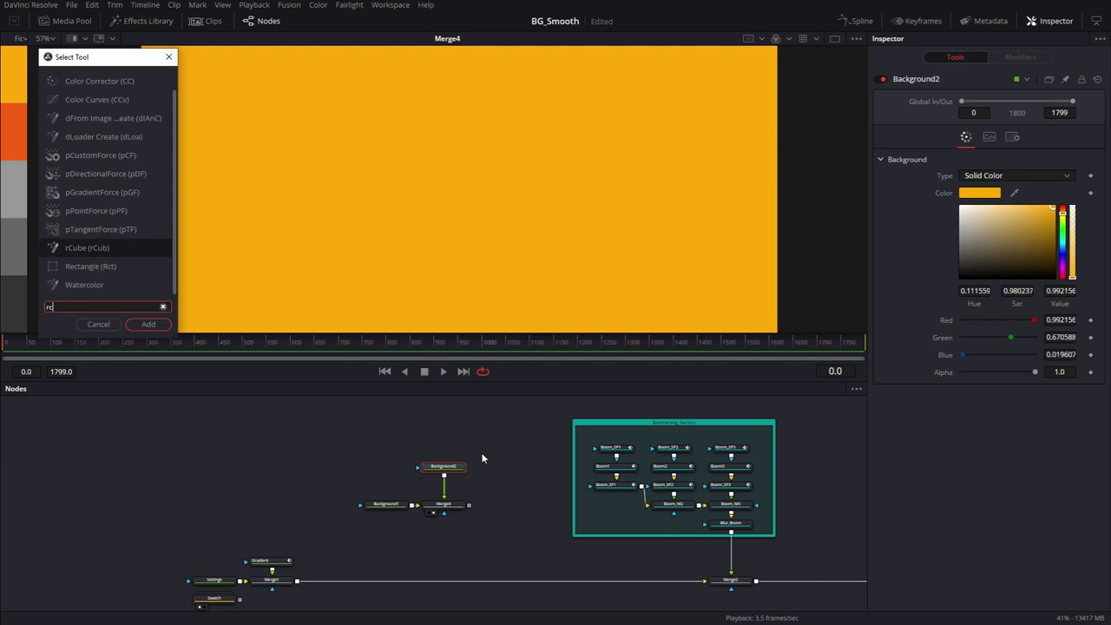
pyautogui.click(161, 326)
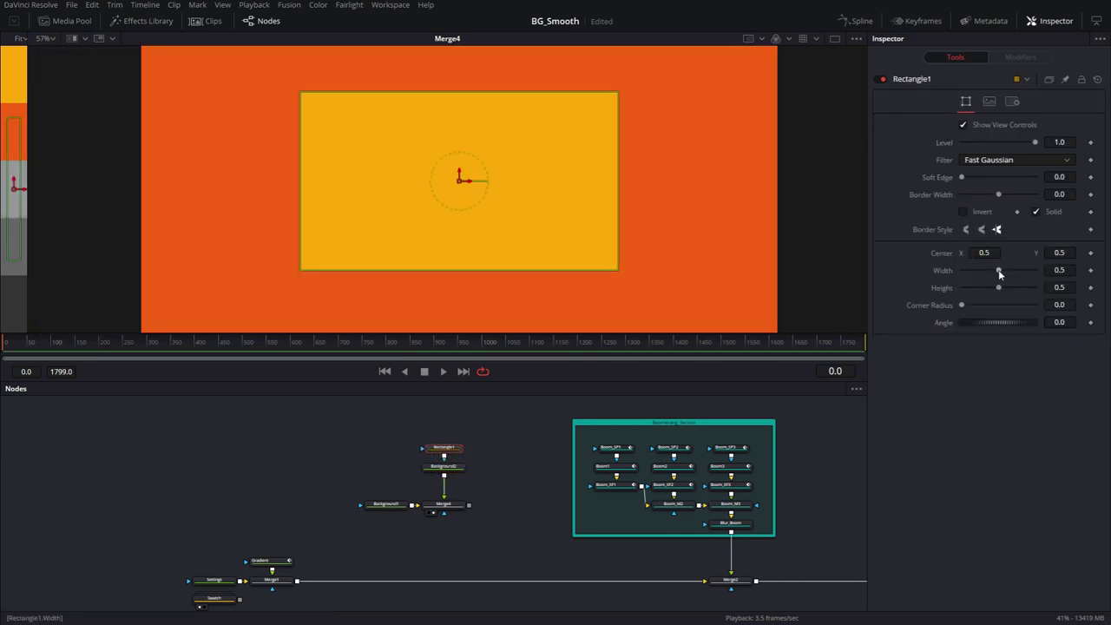
# Step: Turn Rectangle1 into a thin full-width line with Width 1.0 and Height 0.005
pyautogui.moveTo(999, 271); pyautogui.dragTo(1071, 273)
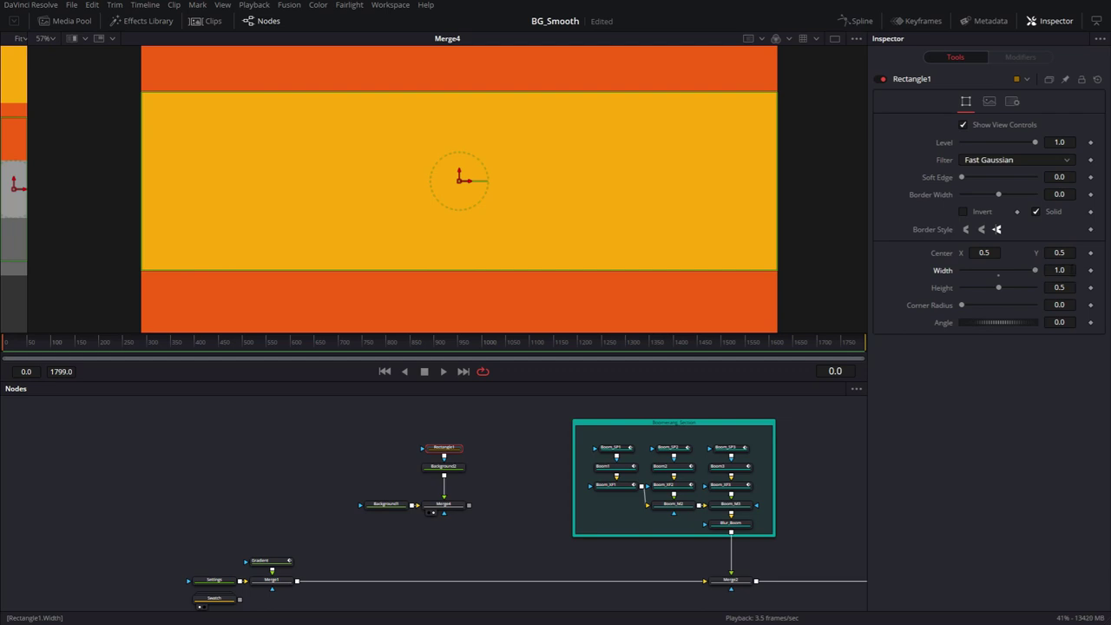
pyautogui.moveTo(998, 287); pyautogui.dragTo(912, 293)
pyautogui.press('Tab')
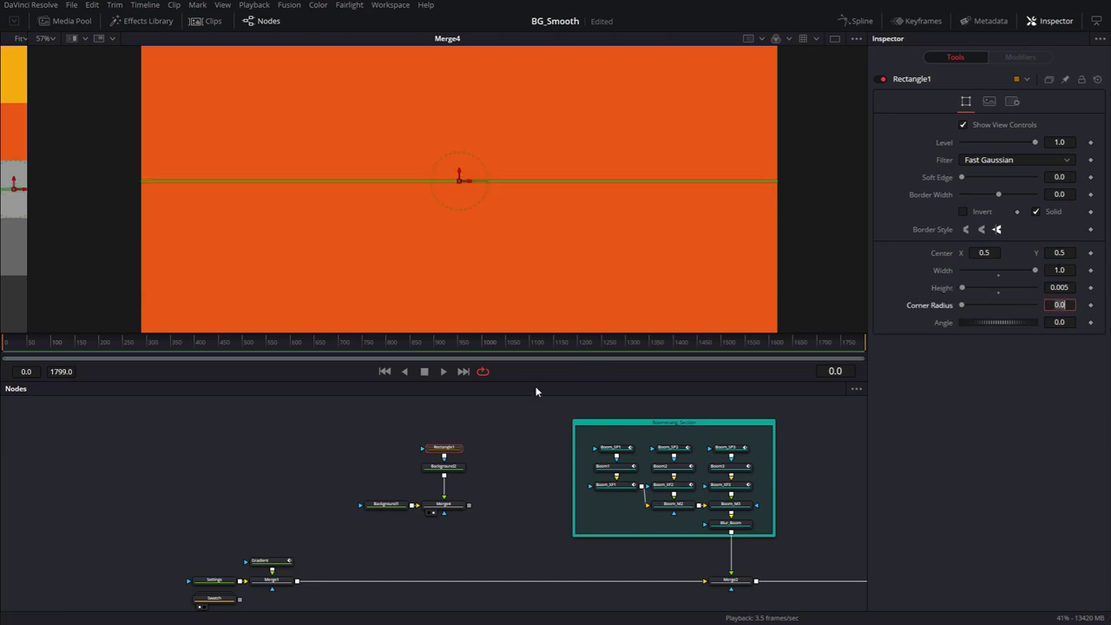
# Step: Move the Rectangle1 line up to the top edge of the frame, at Center Y 0.9908
pyautogui.moveTo(459, 169); pyautogui.dragTo(487, 155)
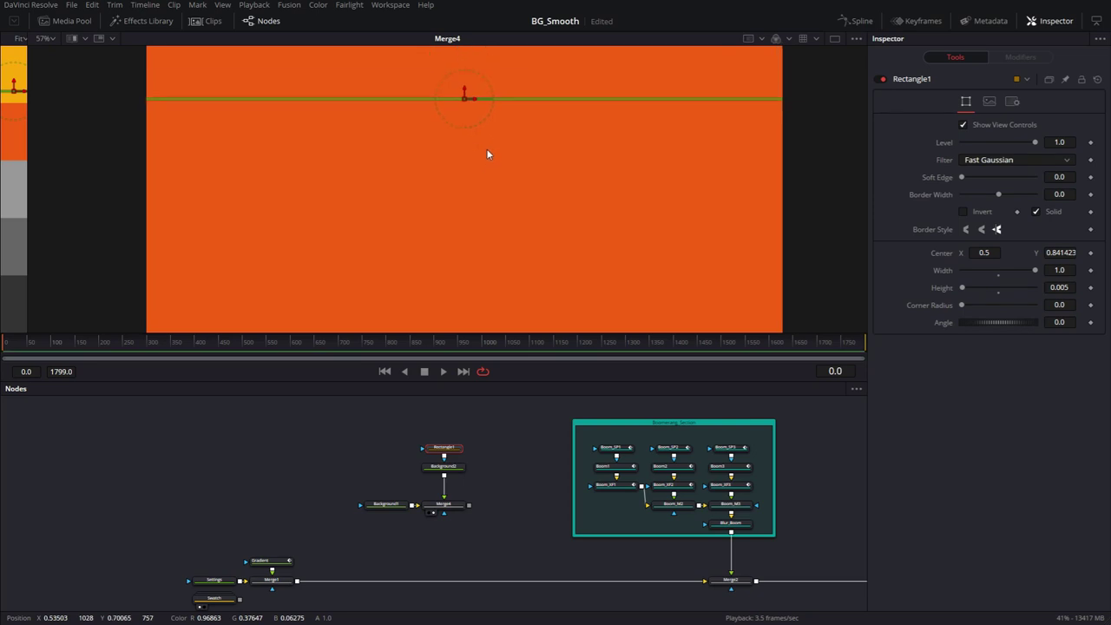
pyautogui.scroll(4, 486, 154)
pyautogui.moveTo(463, 196); pyautogui.dragTo(473, 138)
pyautogui.click(509, 426)
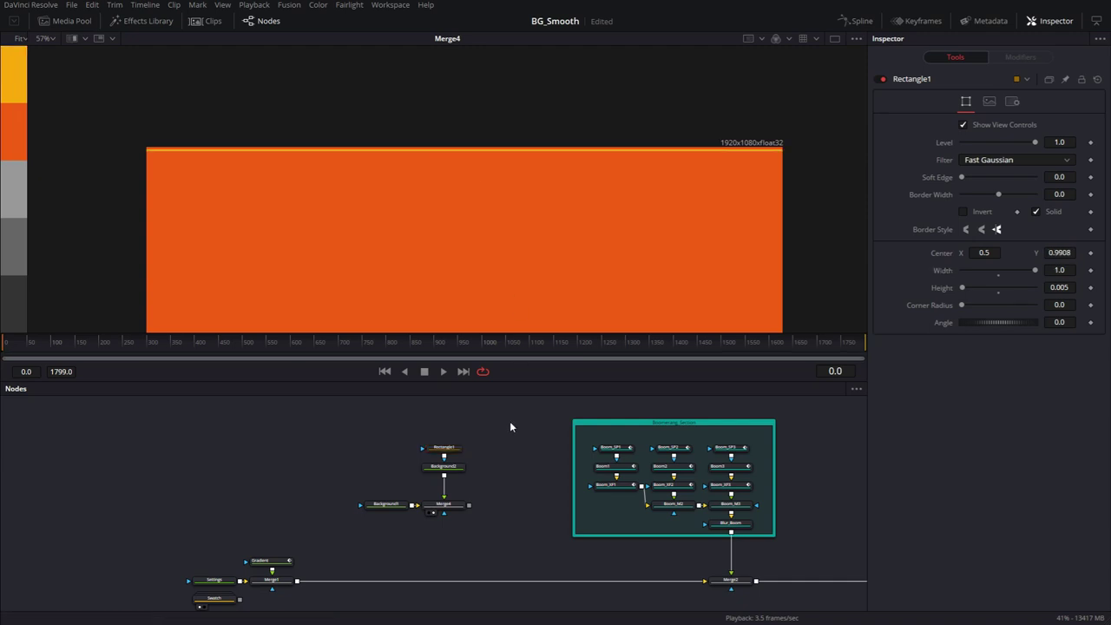
pyautogui.scroll(-1, 497, 297)
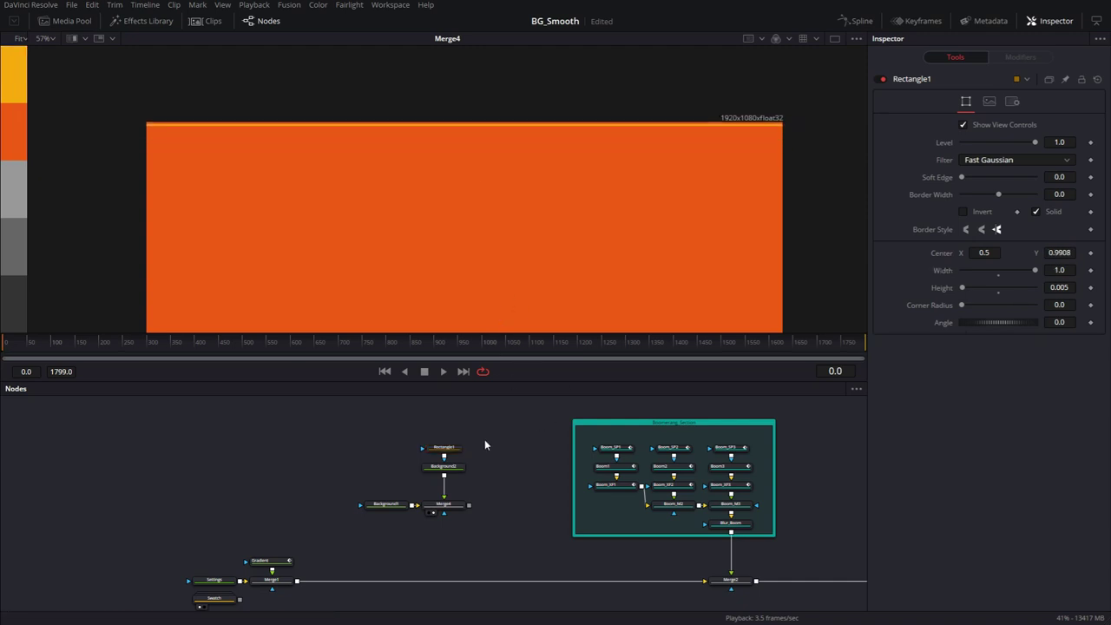
pyautogui.click(448, 467)
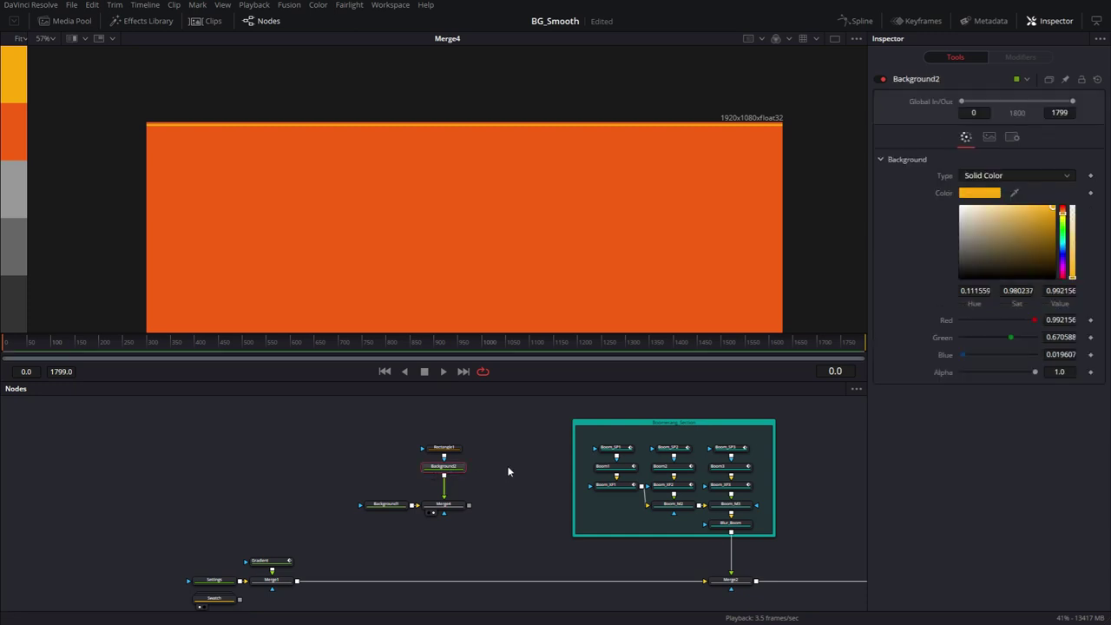
pyautogui.hotkey('shift', 'space')
pyautogui.write('dup')
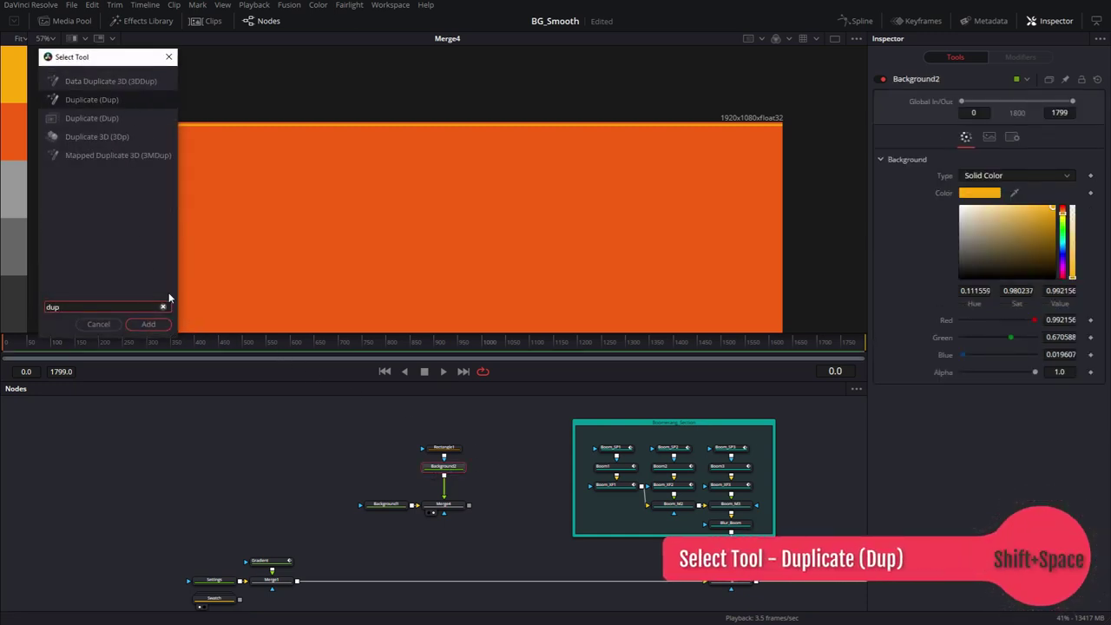
pyautogui.click(120, 121)
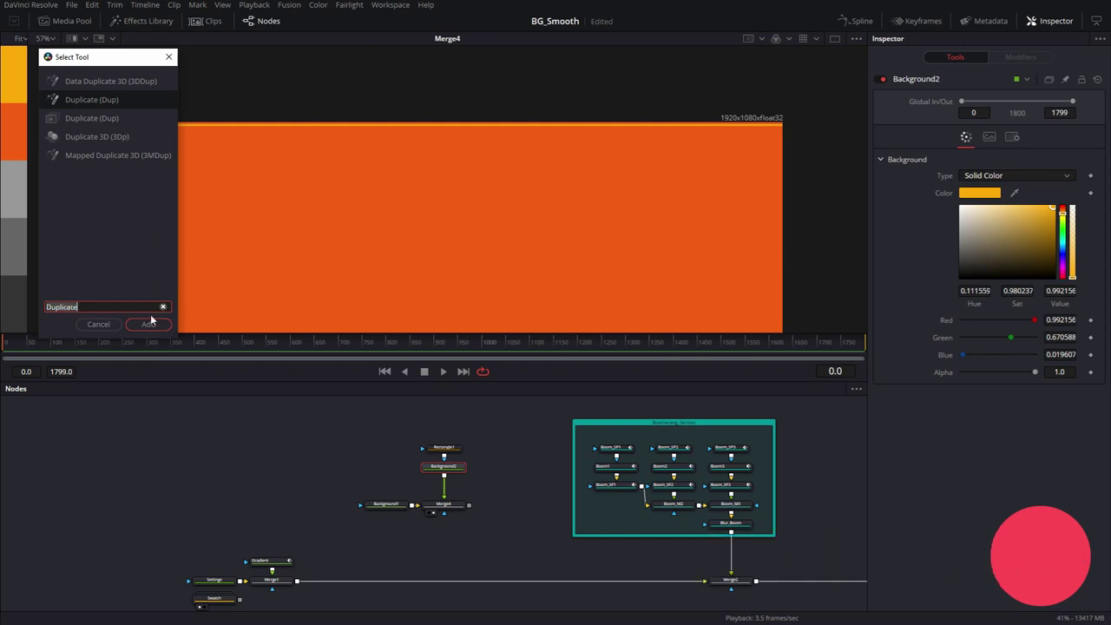
pyautogui.click(149, 322)
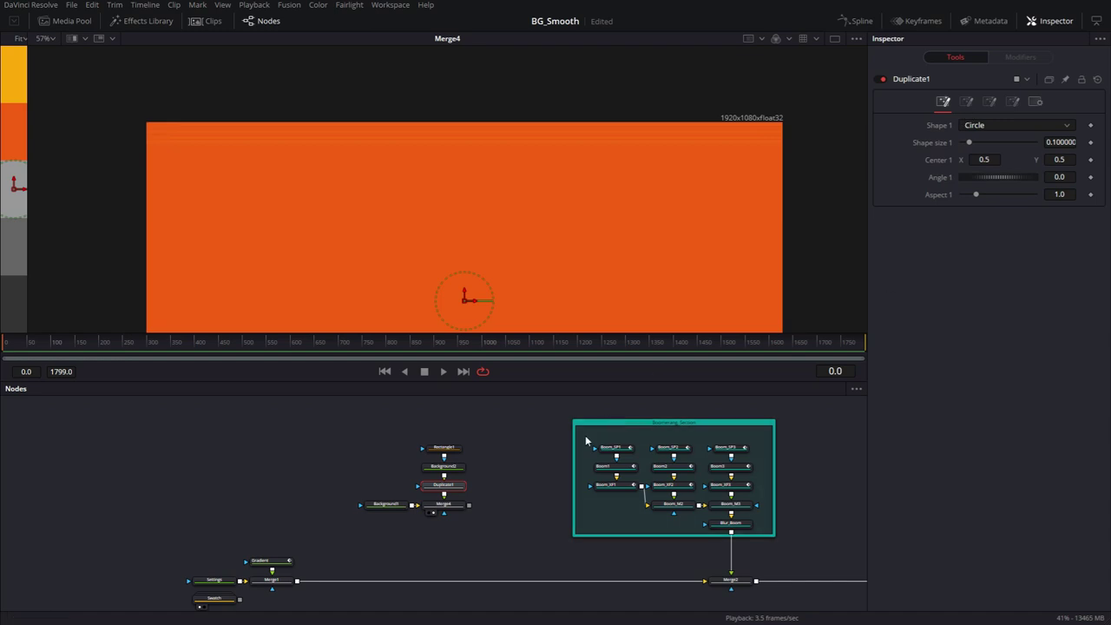
pyautogui.moveTo(443, 484); pyautogui.dragTo(501, 485)
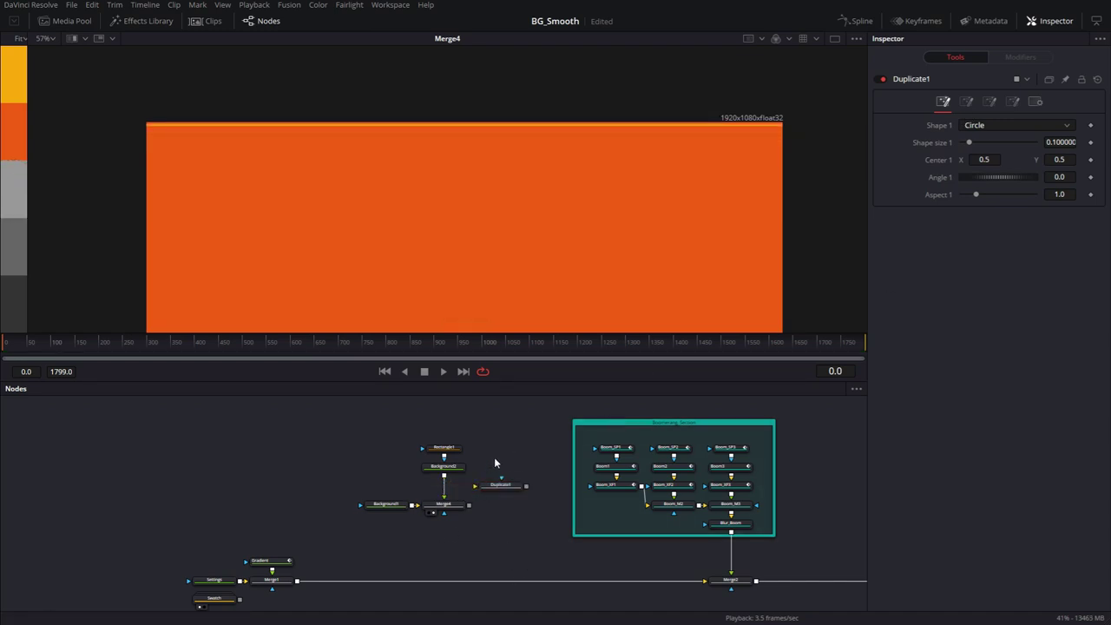
pyautogui.click(510, 508)
# Step: Add a Duplicate node from the Effect tools and insert it between Background2 and Merge4
pyautogui.rightClick(520, 468)
pyautogui.moveTo(562, 270)
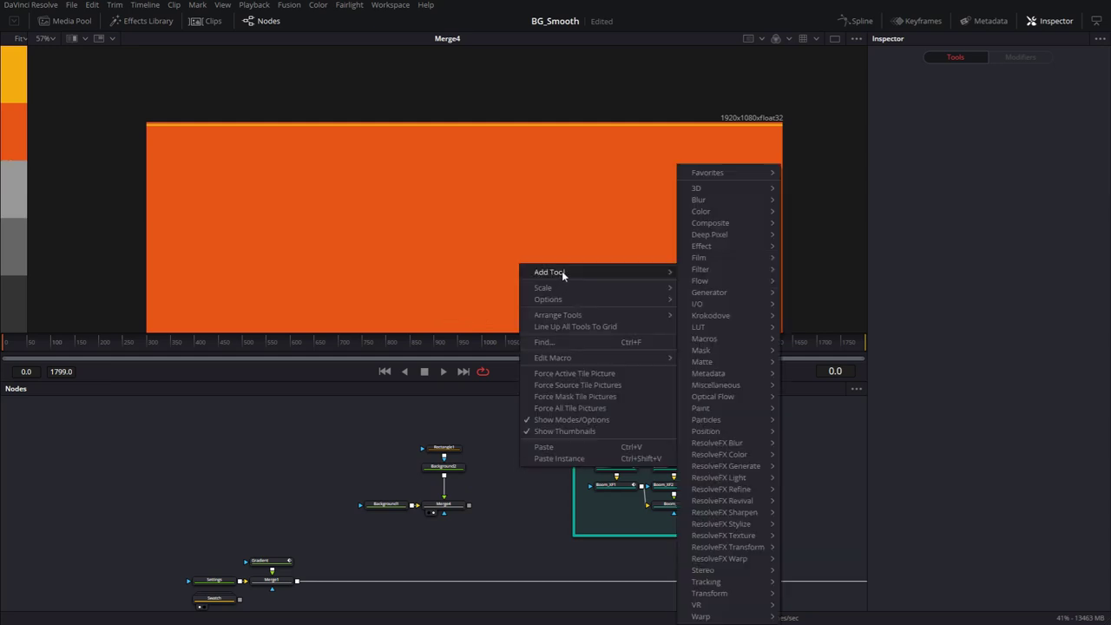
pyautogui.moveTo(731, 246)
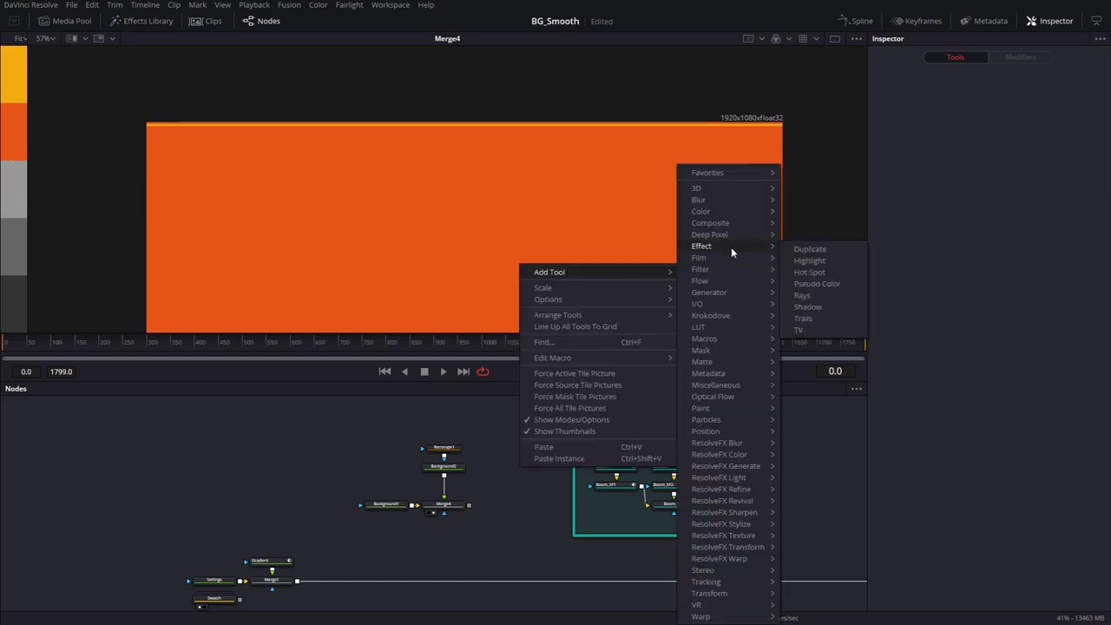
pyautogui.click(826, 248)
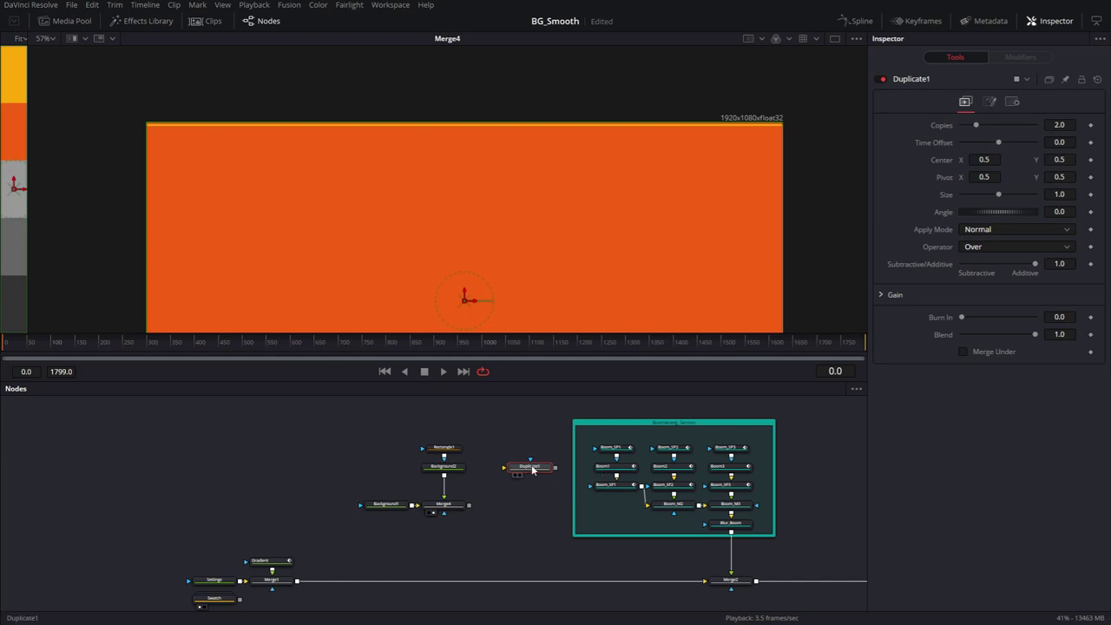
pyautogui.moveTo(532, 469); pyautogui.dragTo(446, 487)
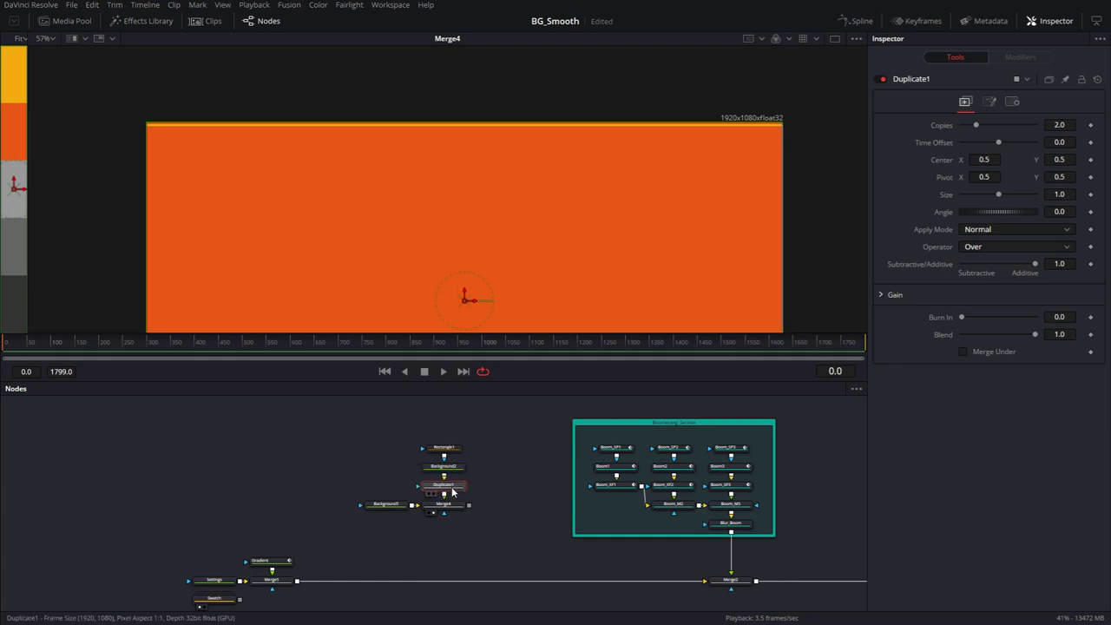
# Step: Set the Copies of Duplicate1 to 100
pyautogui.click(1059, 125)
pyautogui.write('1')
pyautogui.press('Return')
pyautogui.scroll(-2, 510, 219)
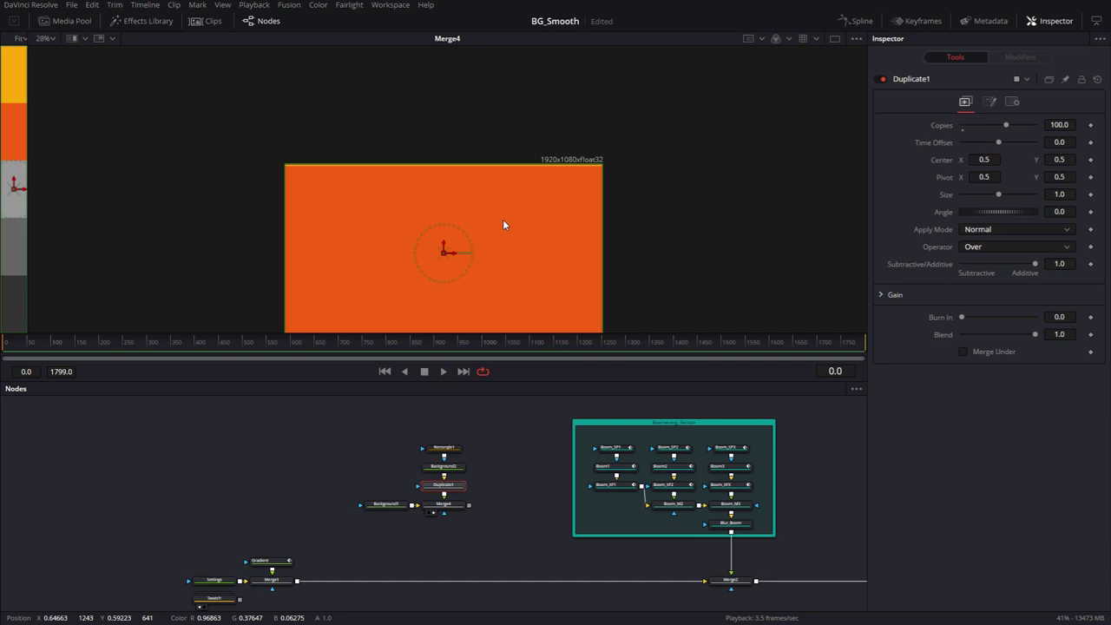
pyautogui.moveTo(502, 225); pyautogui.dragTo(537, 159)
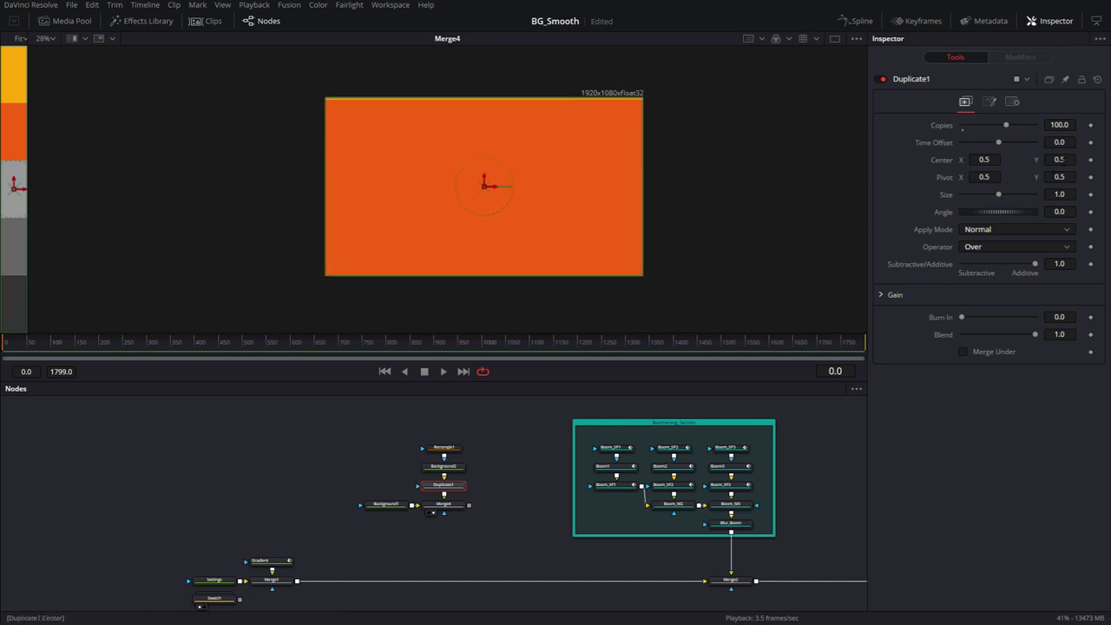
# Step: Lower the Center Y of Duplicate1 to 0.4846 so the copied lines spread down the whole frame
pyautogui.moveTo(1064, 161); pyautogui.dragTo(1063, 176)
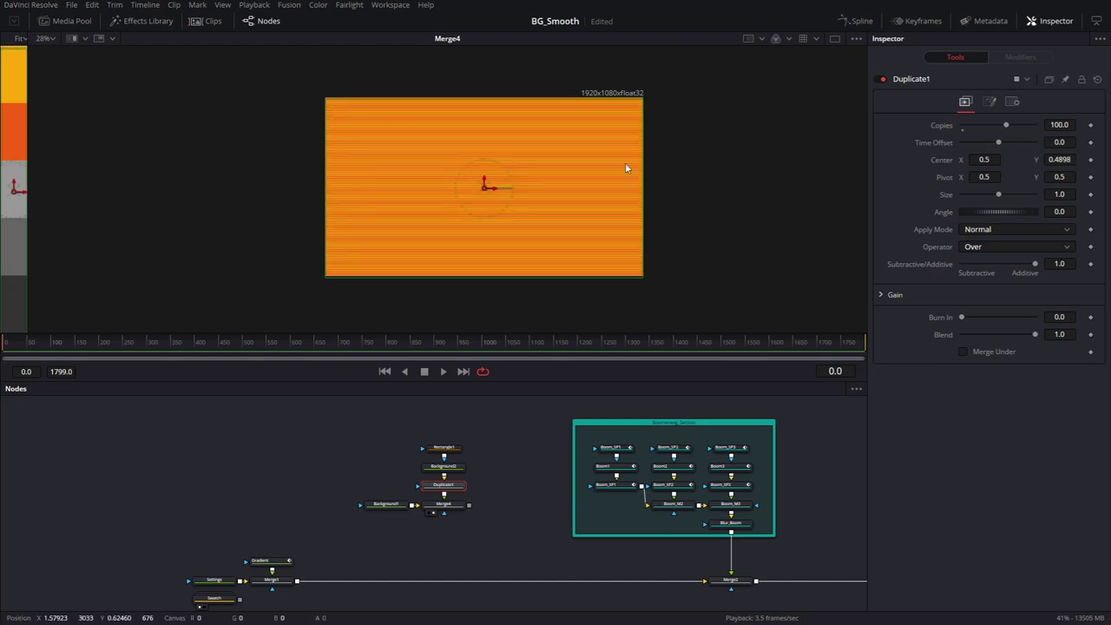
pyautogui.scroll(5, 548, 195)
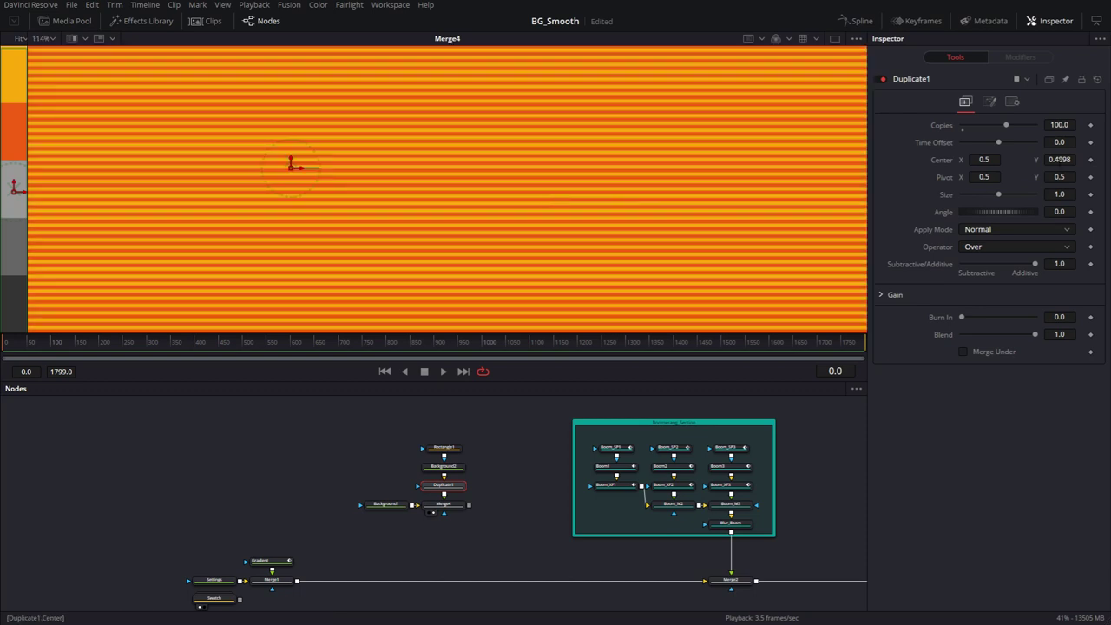
pyautogui.press('Down')
pyautogui.press('Down')
pyautogui.press('Down')
pyautogui.press('Down')
pyautogui.press('Down')
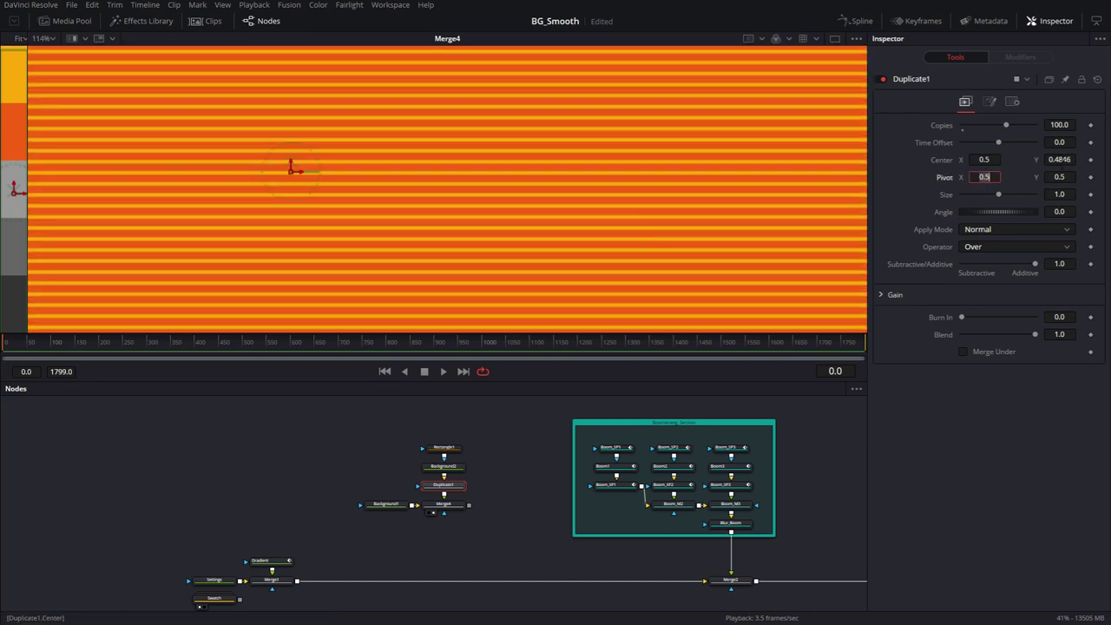
pyautogui.scroll(-4, 521, 194)
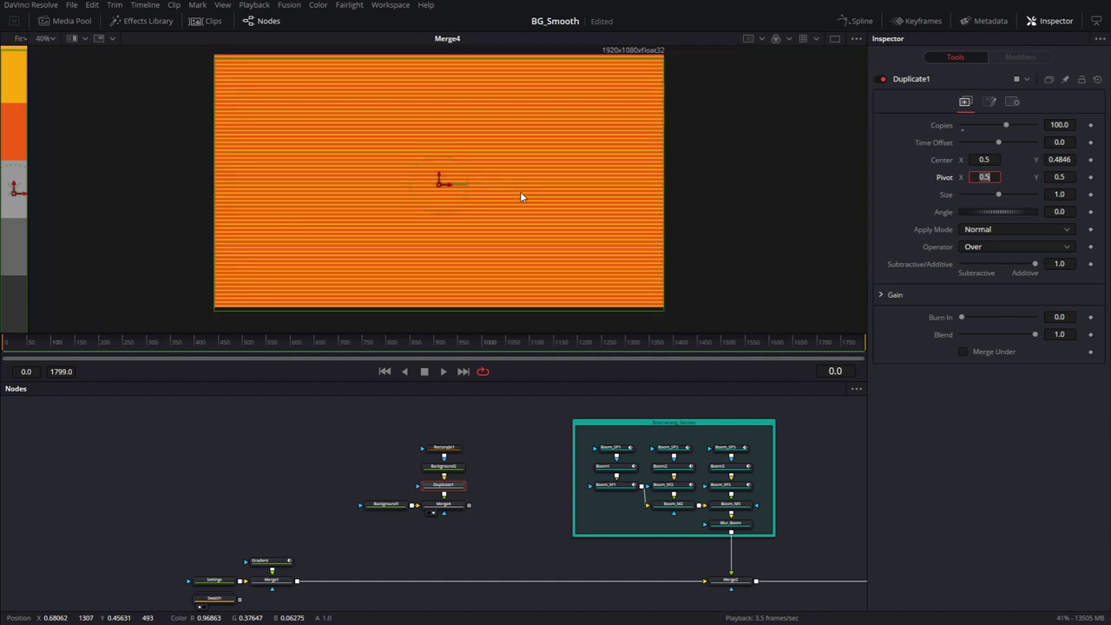
# Step: Shift Rectangle1, Background2 and Duplicate1 upward together, and insert a Transform (Xf) node between Duplicate1 and Merge4
pyautogui.moveTo(397, 417); pyautogui.dragTo(466, 499)
pyautogui.moveTo(444, 484); pyautogui.dragTo(443, 466)
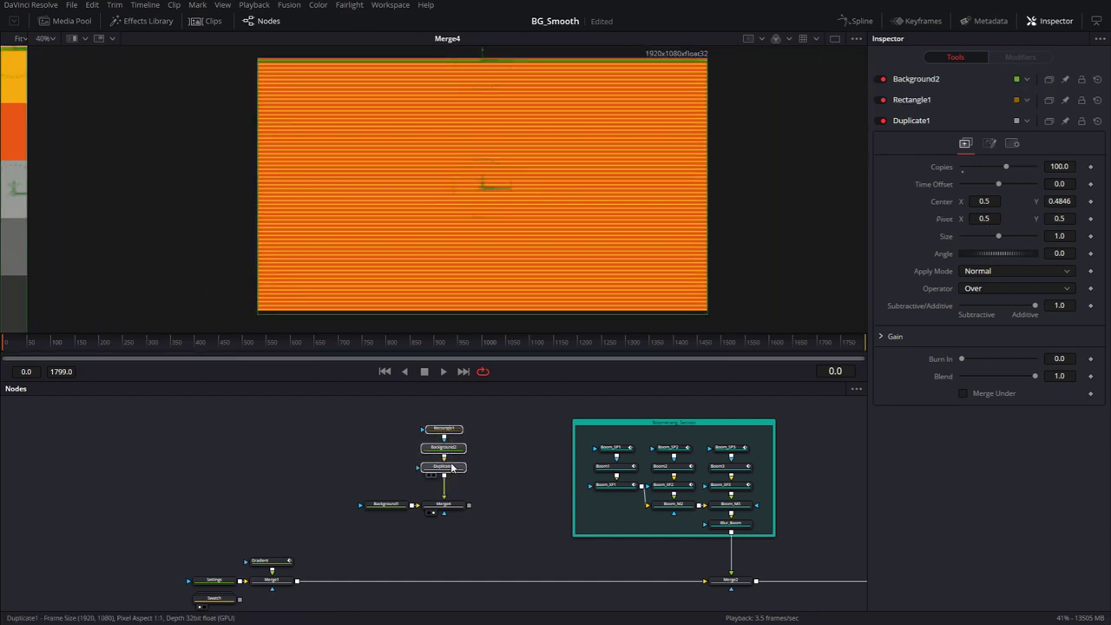
pyautogui.click(453, 466)
pyautogui.hotkey('shift', 'space')
pyautogui.write('xf')
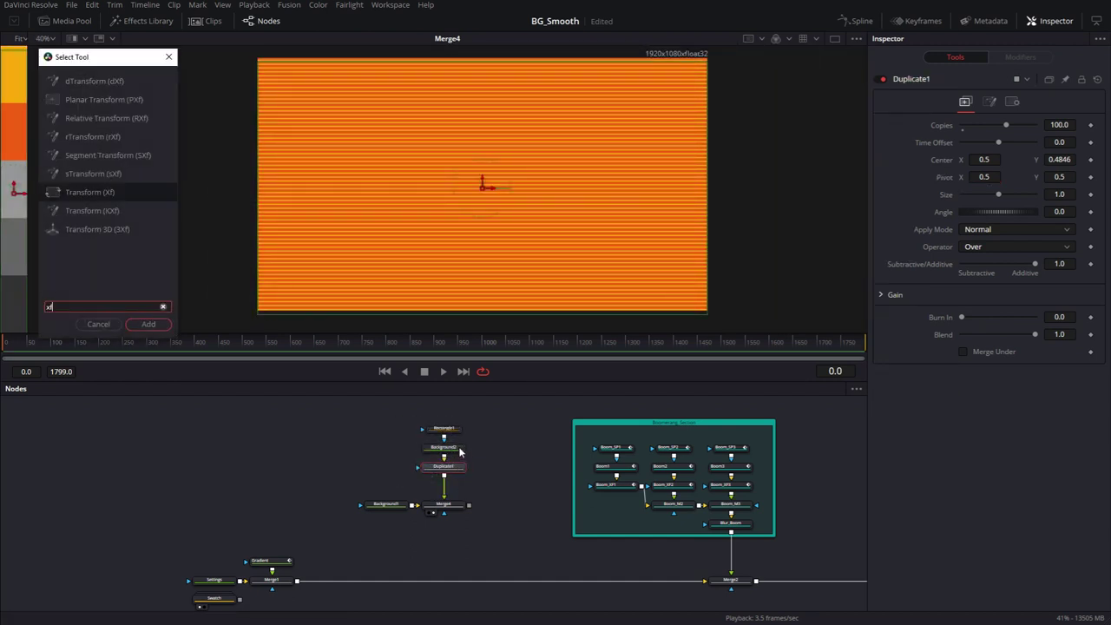
pyautogui.click(158, 324)
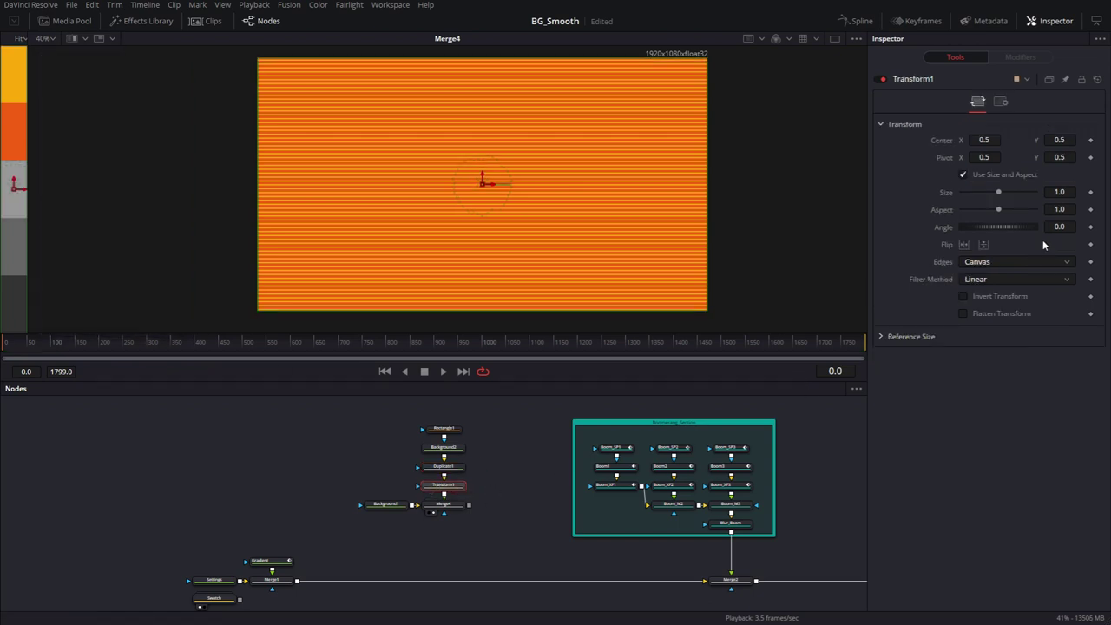
# Step: Rotate the stripes by setting the Angle of Transform1 to 20
pyautogui.click(1067, 227)
pyautogui.write('20')
pyautogui.press('Tab')
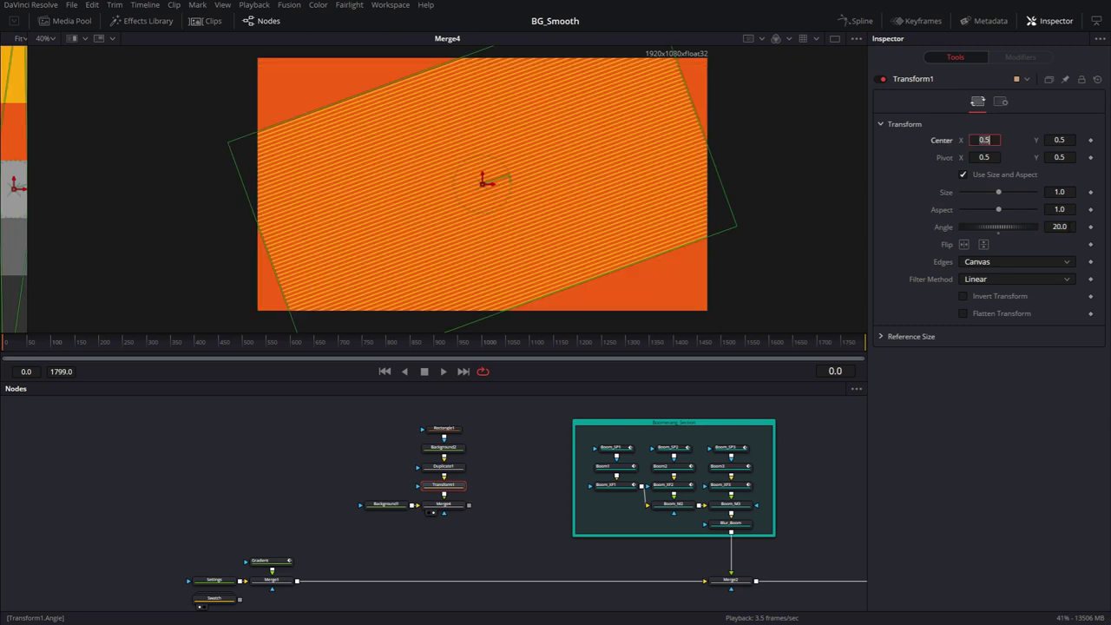
# Step: Set the Size of Transform1 to 1.63 and the Center Y of Duplicate1 to 0.4894 for tighter stripes across the whole frame
pyautogui.moveTo(998, 192); pyautogui.dragTo(1007, 196)
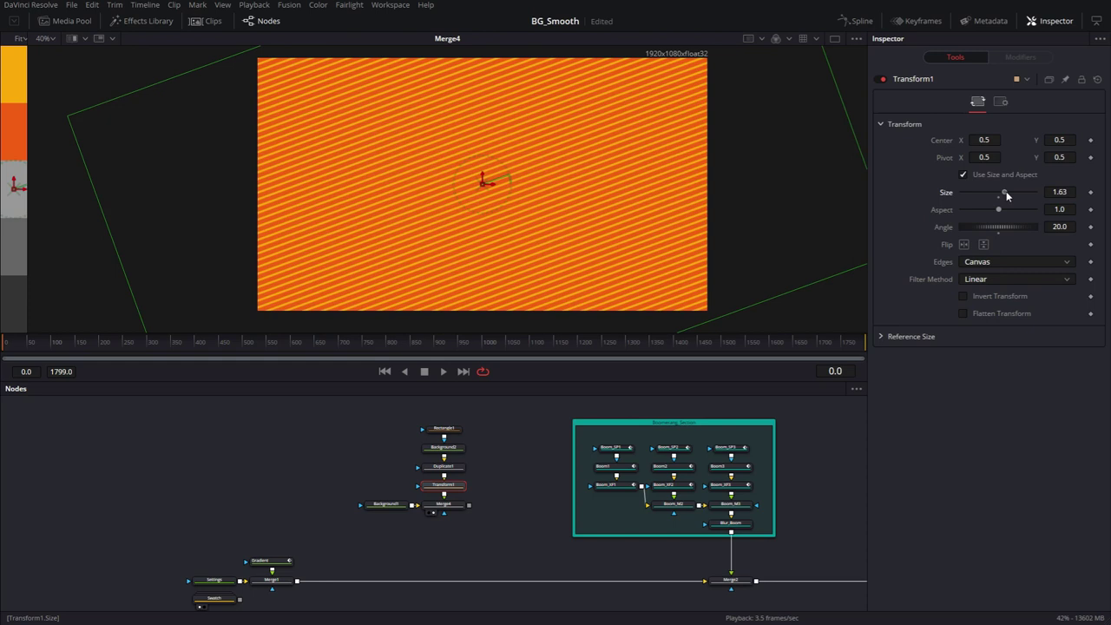
pyautogui.click(443, 466)
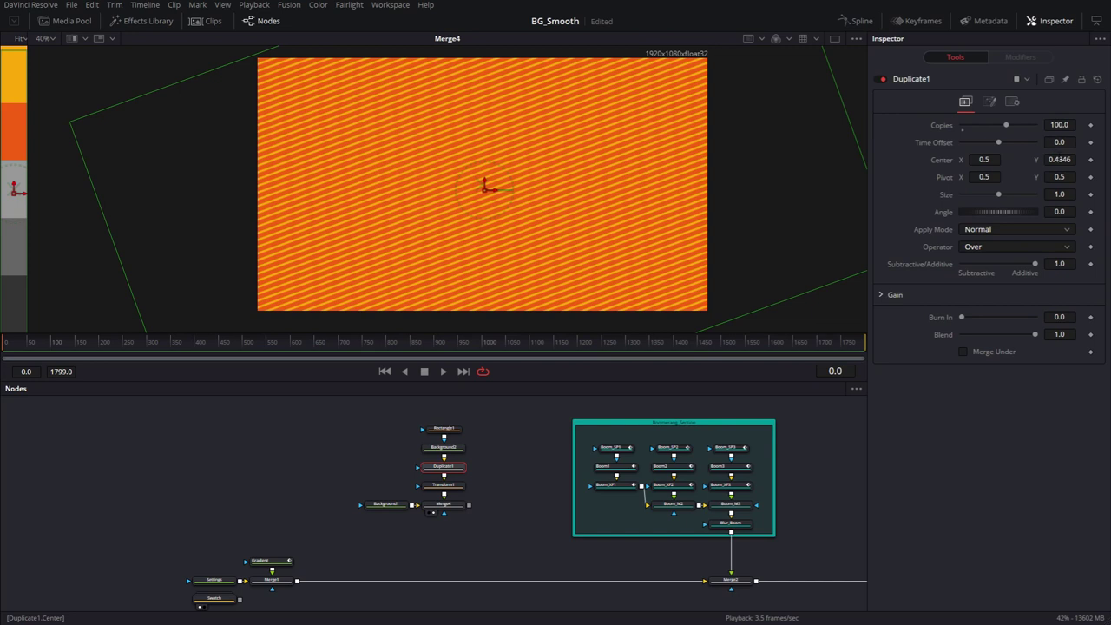
pyautogui.moveTo(1059, 160); pyautogui.dragTo(1074, 159)
pyautogui.click(526, 486)
# Step: Save the project and merge the Merge4 stripes over the output of Merge1, showing the new merge in the viewer
pyautogui.hotkey('ctrl', 's')
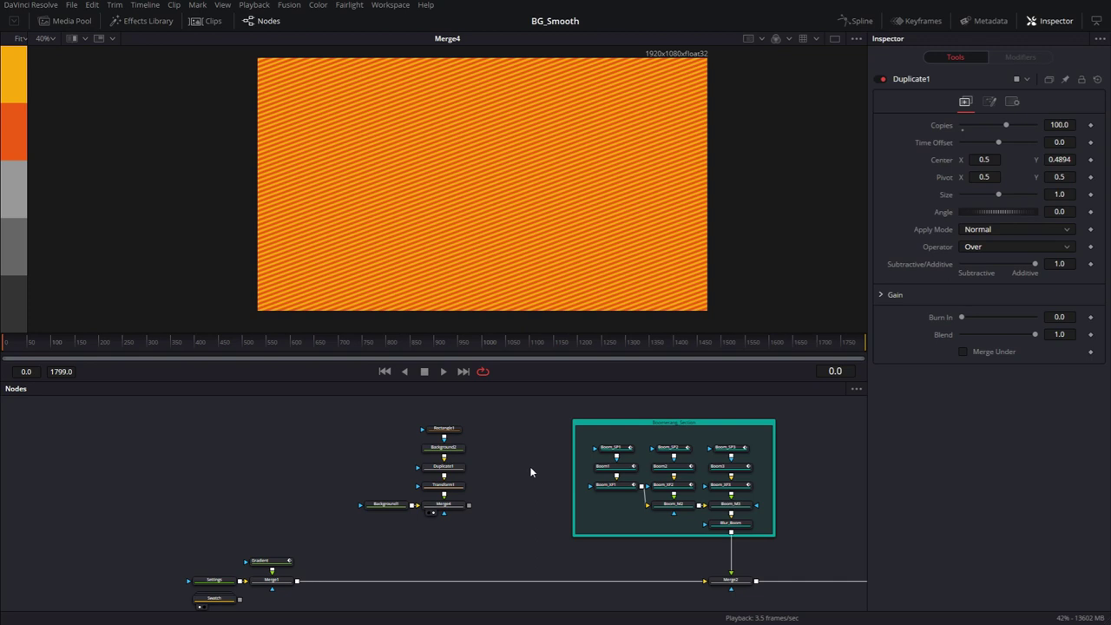
pyautogui.moveTo(472, 507); pyautogui.dragTo(297, 584)
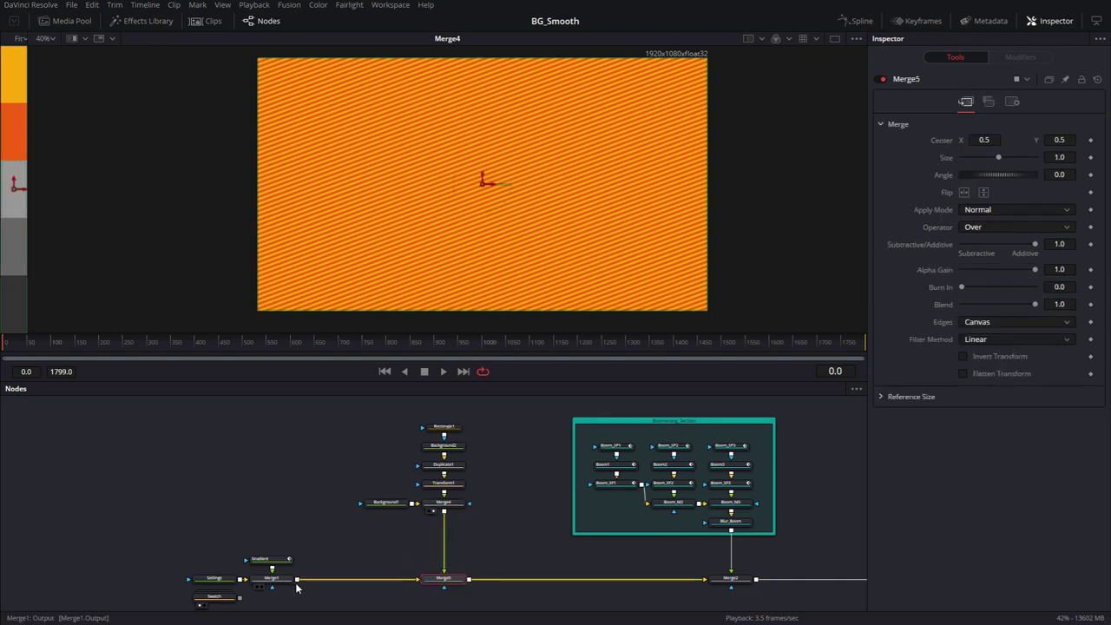
pyautogui.press('1')
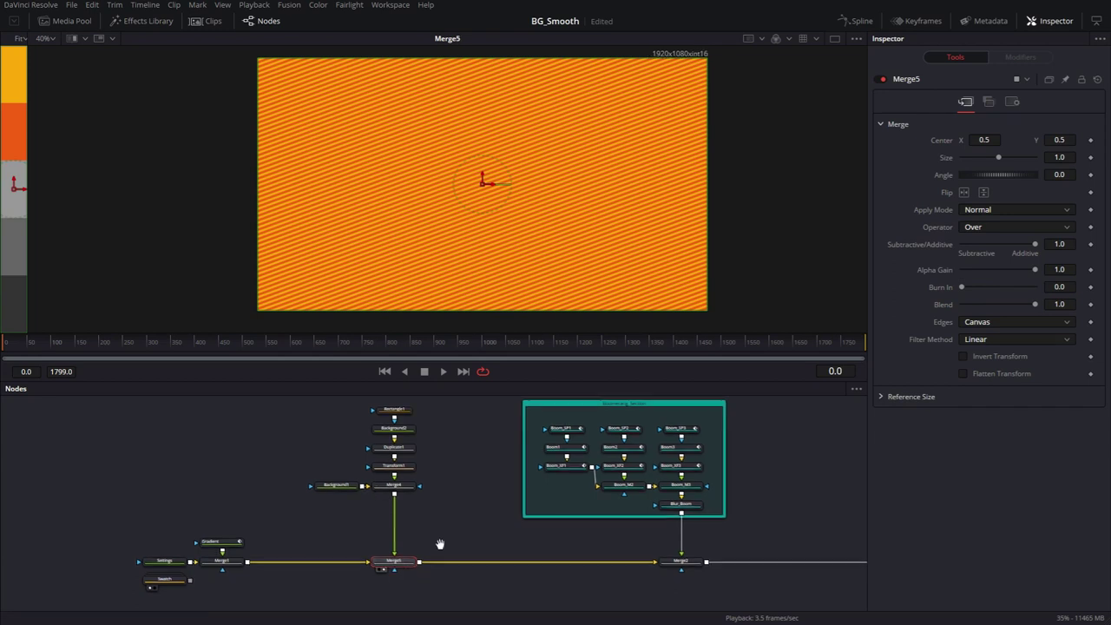
# Step: Add a BSpline mask node below Merge5 and connect it to the effect mask input of Merge5
pyautogui.scroll(-2, 456, 534)
pyautogui.click(422, 577)
pyautogui.hotkey('shift', 'space')
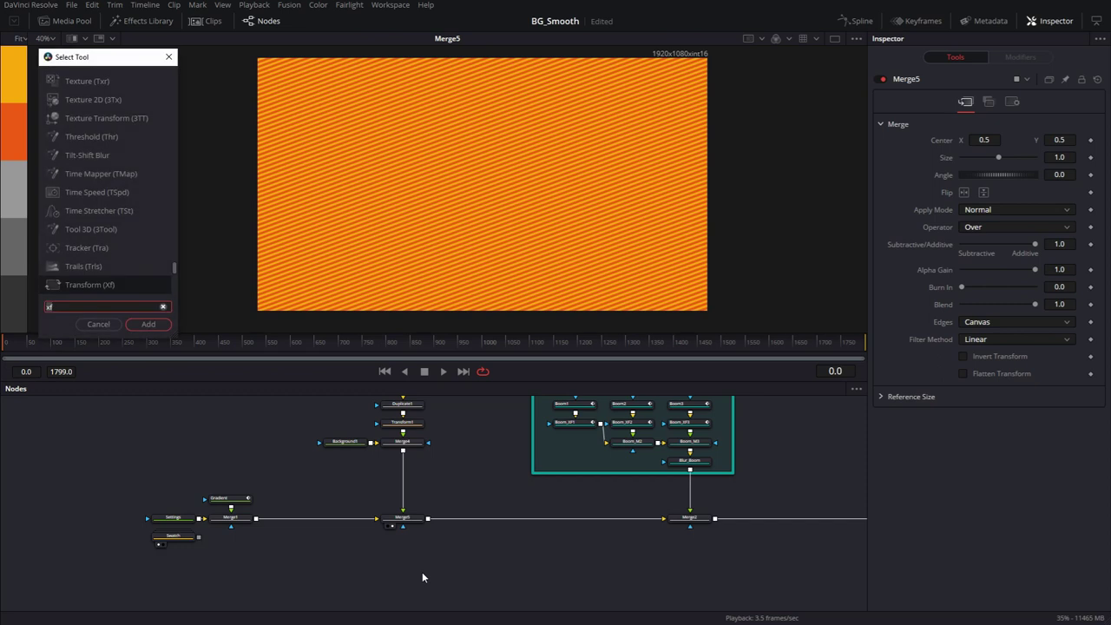
pyautogui.write('bsp')
pyautogui.press('Return')
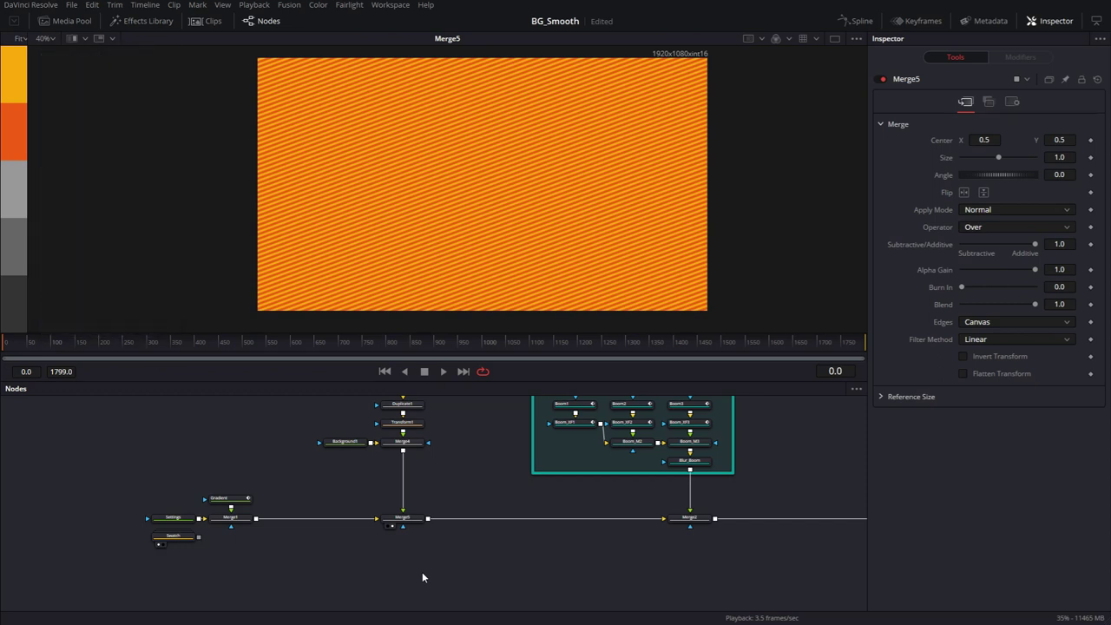
pyautogui.moveTo(424, 583); pyautogui.dragTo(395, 564)
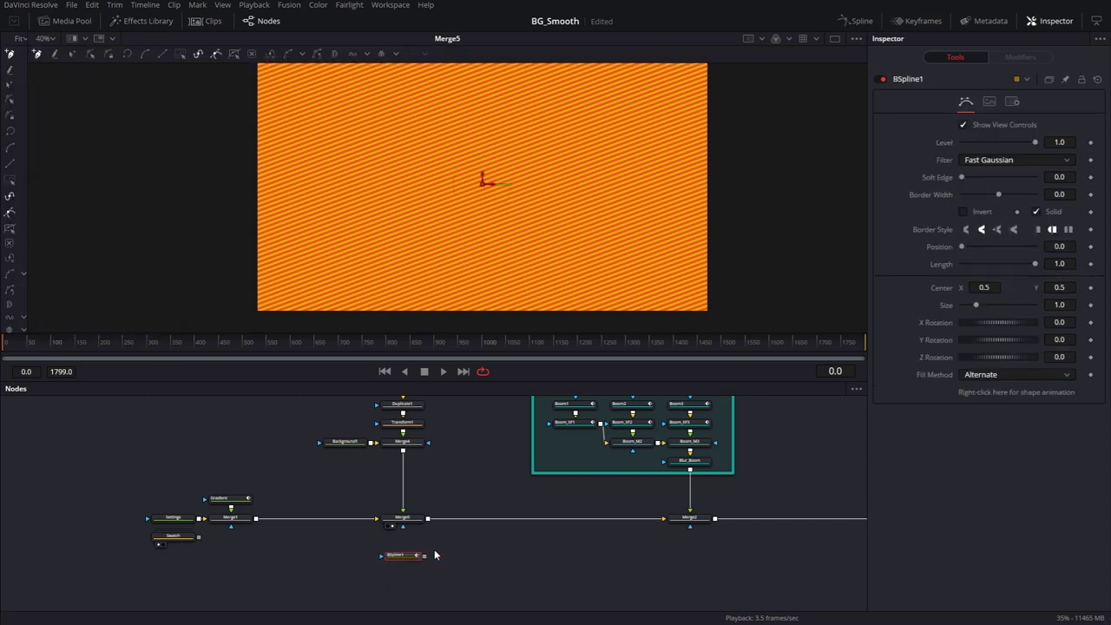
pyautogui.moveTo(412, 520); pyautogui.dragTo(404, 526)
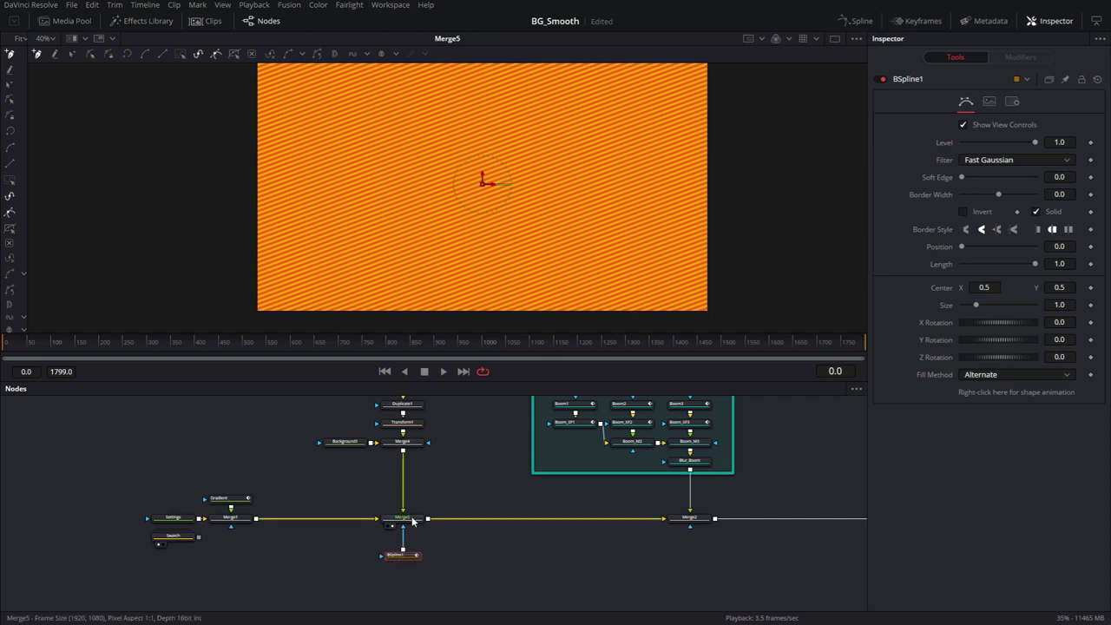
# Step: Draw a closed five-point blob with the BSpline mask in the middle of the frame and deselect the node
pyautogui.click(351, 124)
pyautogui.click(607, 110)
pyautogui.click(623, 209)
pyautogui.click(502, 206)
pyautogui.click(363, 241)
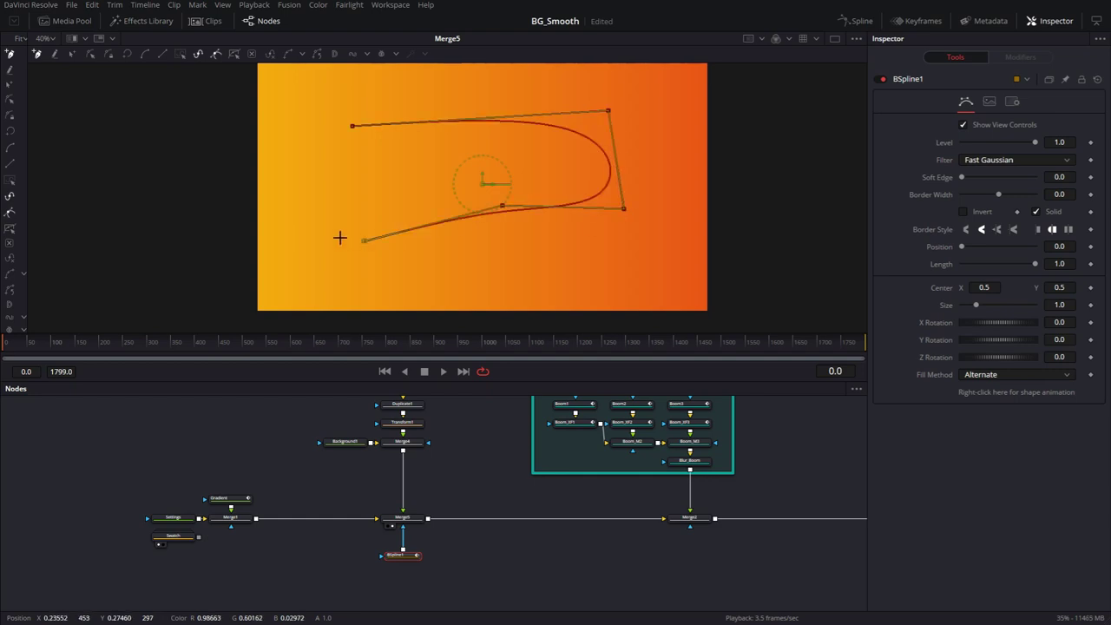
pyautogui.click(351, 125)
pyautogui.click(109, 54)
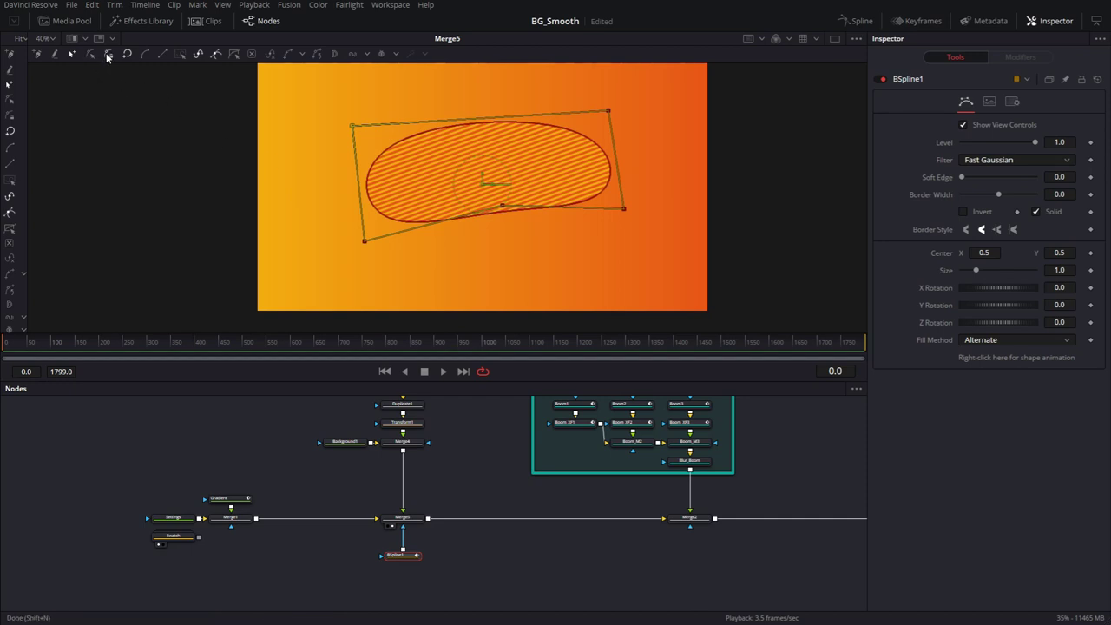
pyautogui.click(462, 453)
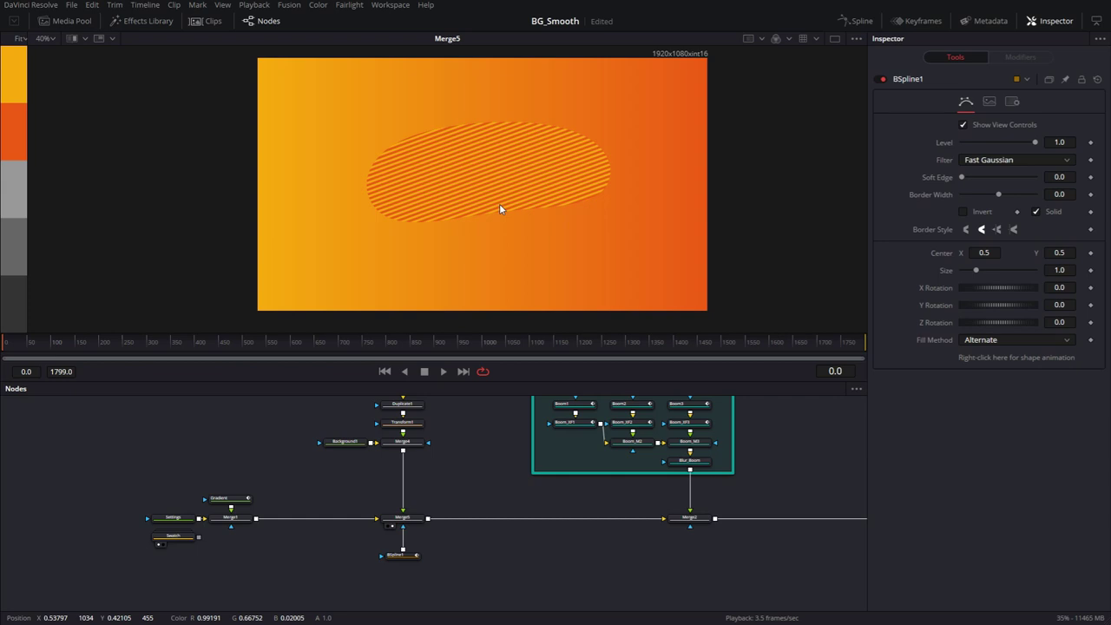
# Step: Soften the masked stripes by setting the Blend of Merge5 to 0.496
pyautogui.click(403, 521)
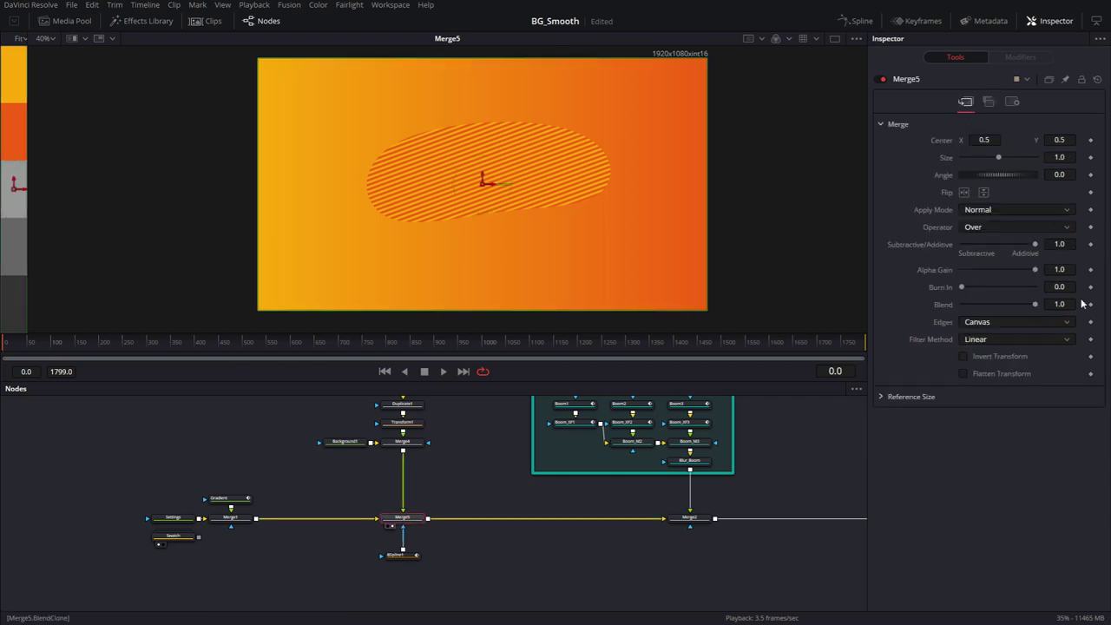
pyautogui.moveTo(996, 305)
pyautogui.mouseDown()
pyautogui.moveTo(978, 308)
pyautogui.moveTo(997, 306)
pyautogui.mouseUp()
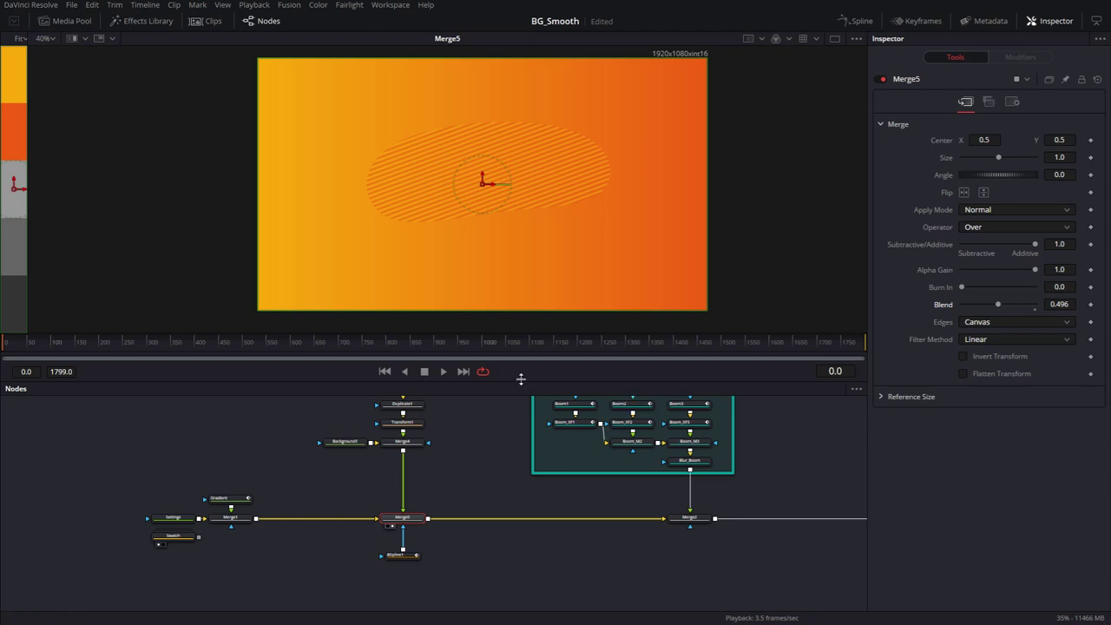
pyautogui.moveTo(521, 381); pyautogui.dragTo(516, 291)
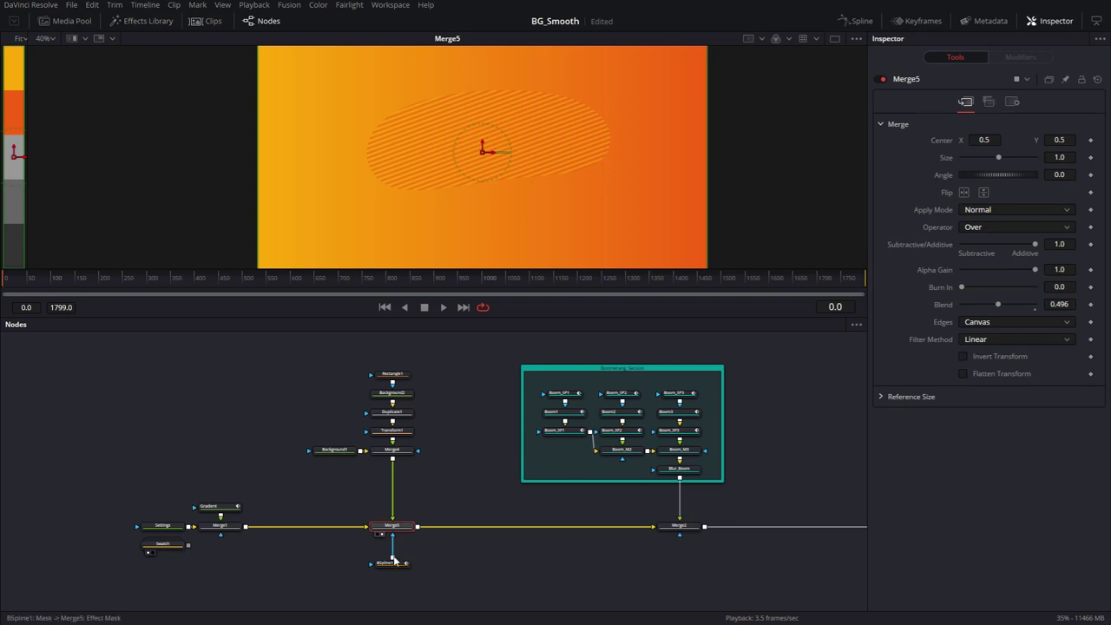
# Step: Select BSpline1 and scrub the timeline to check the mask shape over time
pyautogui.click(400, 568)
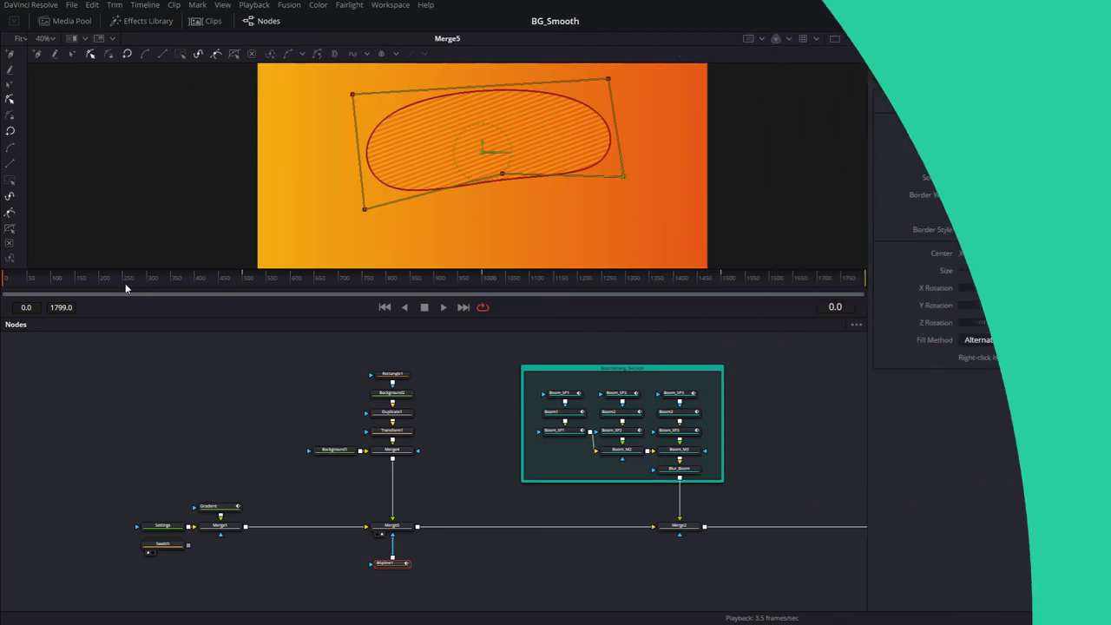
pyautogui.moveTo(125, 283); pyautogui.dragTo(108, 304)
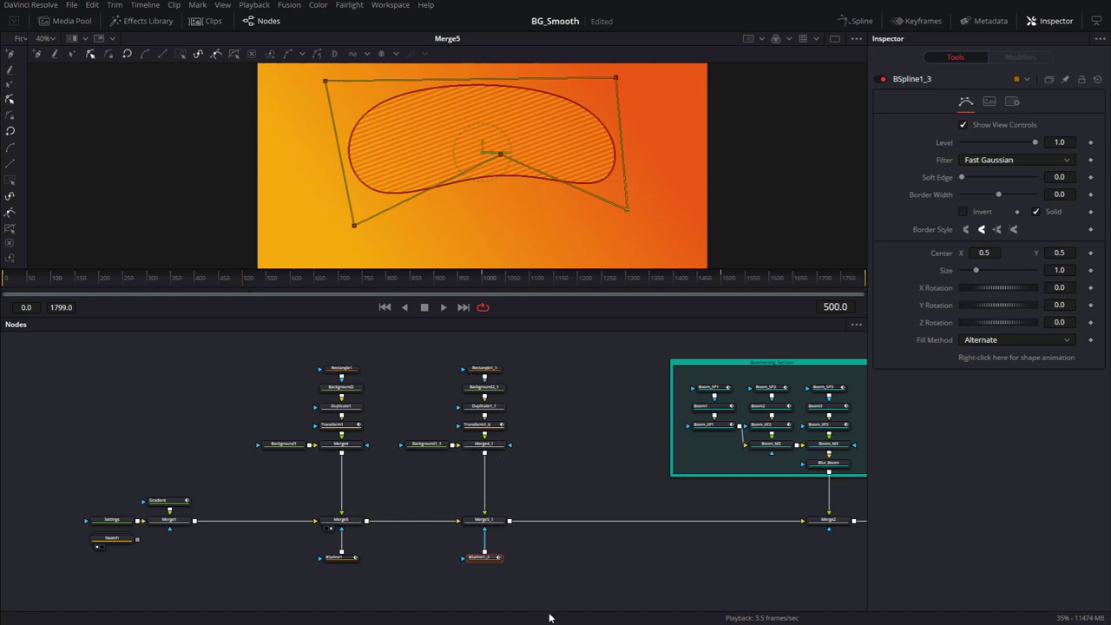
# Step: Delete the copied BSpline mask under Merge5_1 and attach a new BSpline mask node to that merge, placed below it
pyautogui.moveTo(534, 576); pyautogui.dragTo(458, 555)
pyautogui.press('Delete')
pyautogui.click(493, 522)
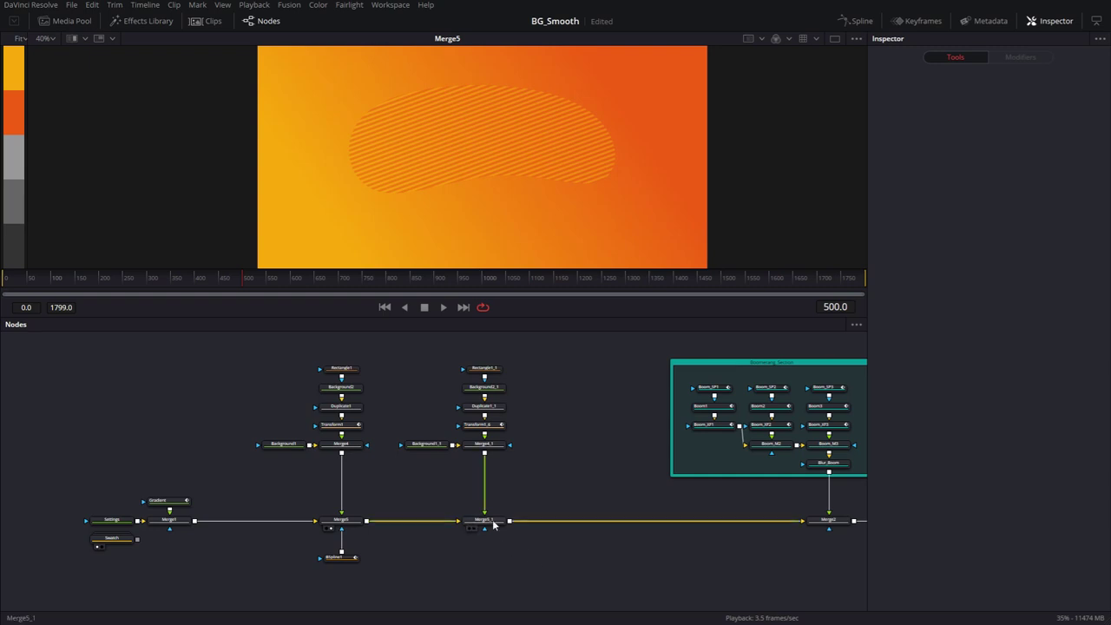
pyautogui.hotkey('shift', 'space')
pyautogui.write('b')
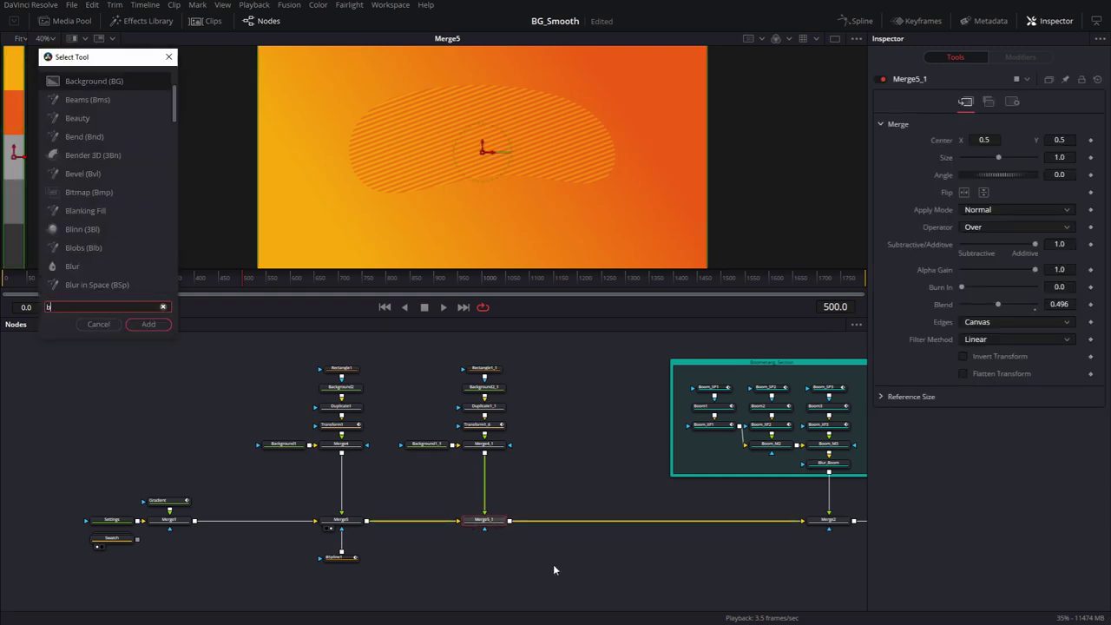
pyautogui.write('sp')
pyautogui.press('Return')
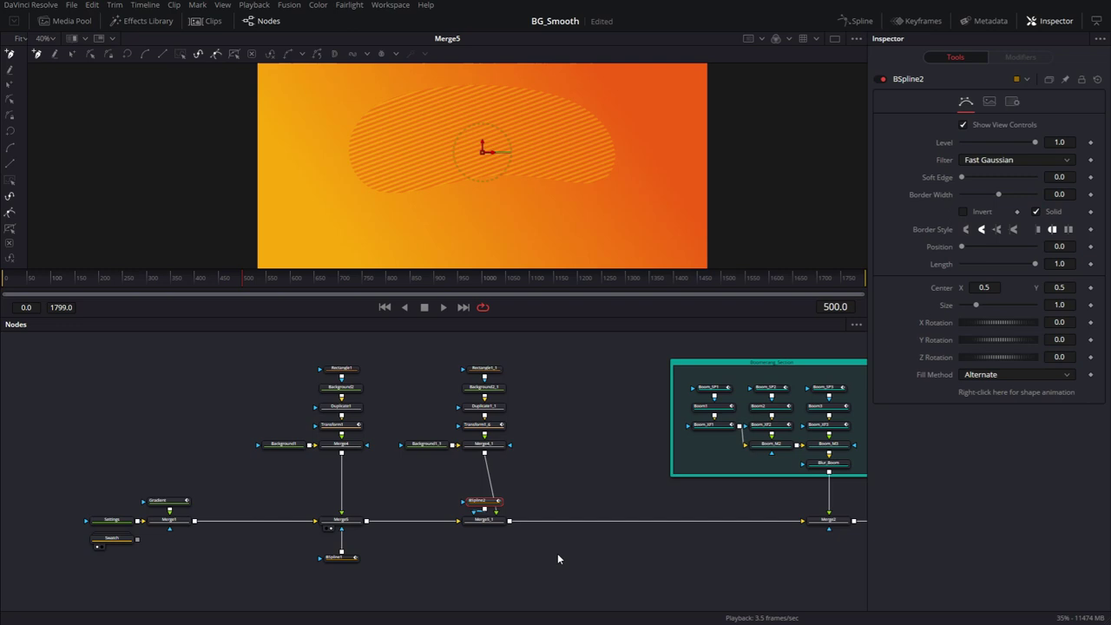
pyautogui.moveTo(483, 505); pyautogui.dragTo(481, 538)
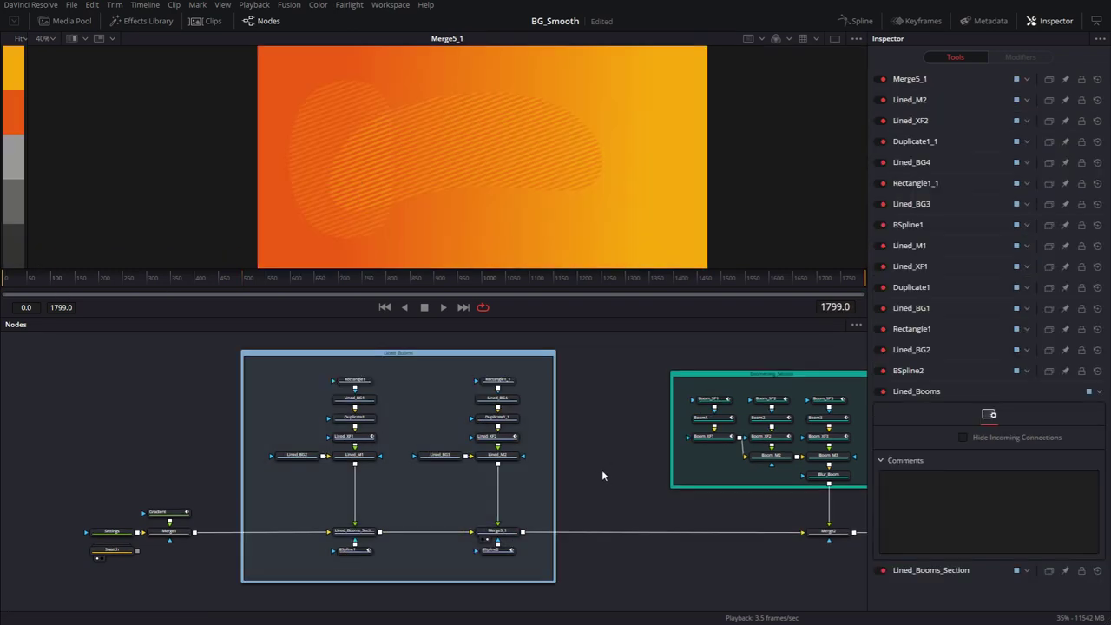
# Step: Show the full composite from MediaOut1 in the viewer and save the project
pyautogui.moveTo(764, 524); pyautogui.dragTo(604, 600)
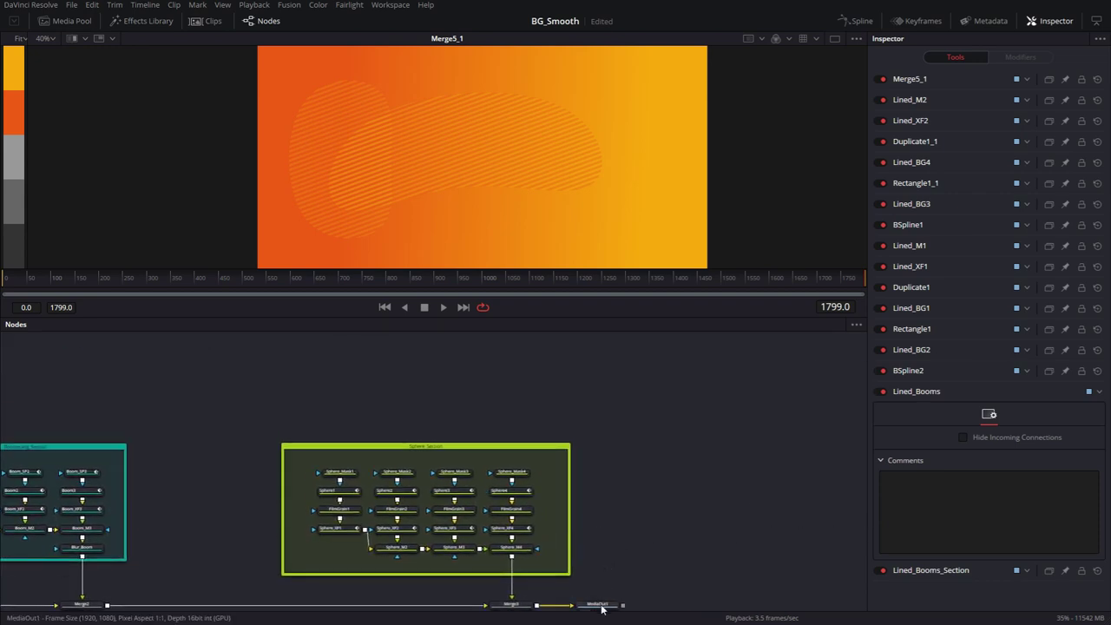
pyautogui.click(605, 605)
pyautogui.click(687, 509)
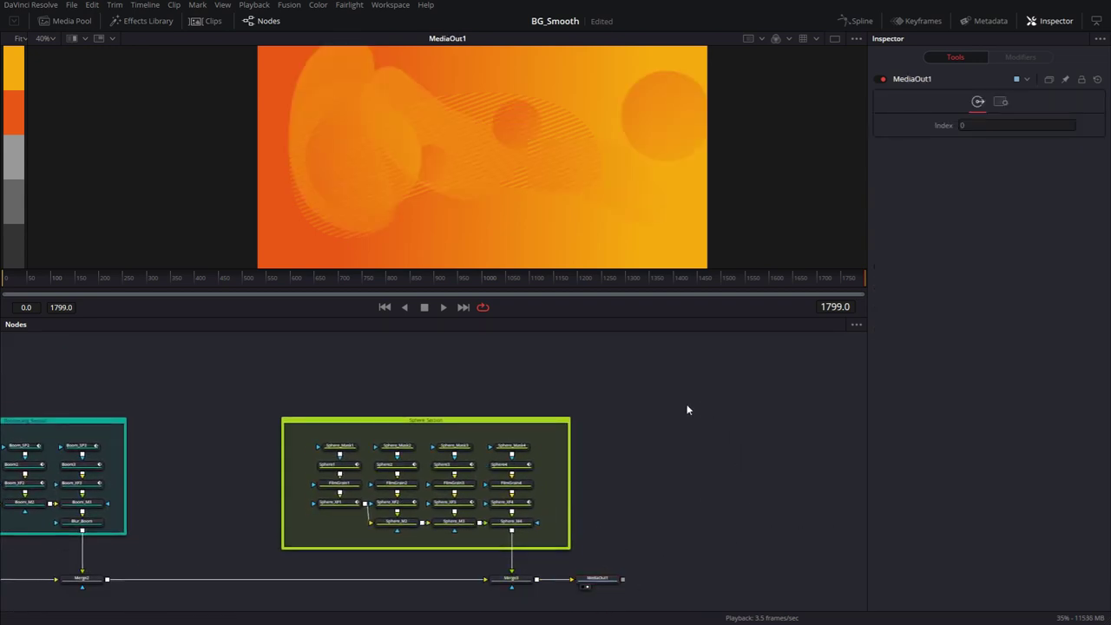
pyautogui.moveTo(206, 469); pyautogui.dragTo(507, 429)
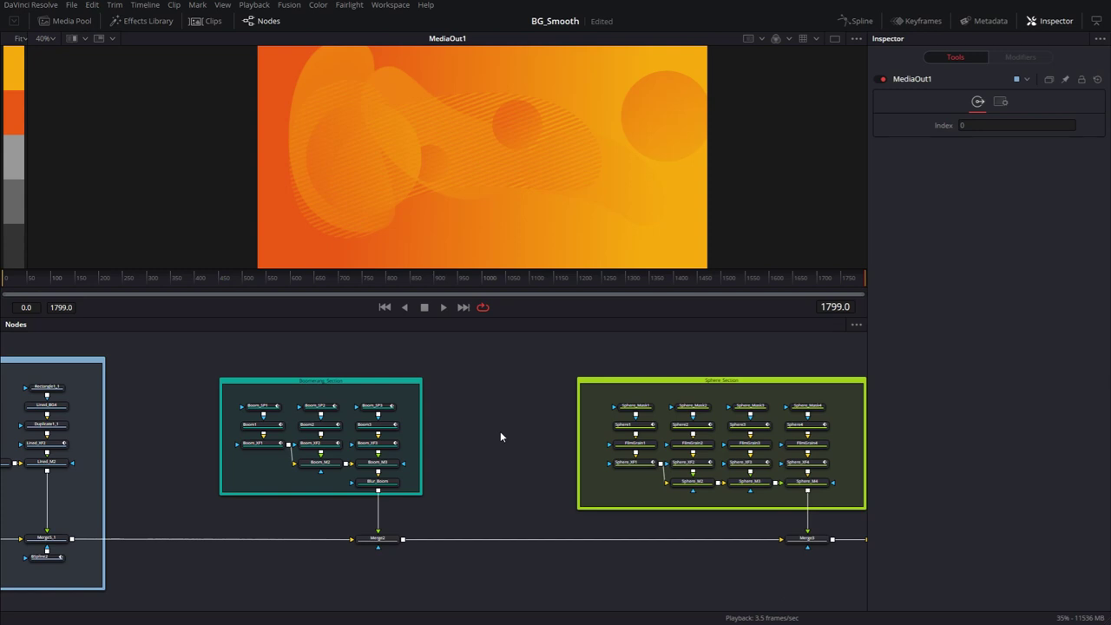
pyautogui.hotkey('ctrl', 's')
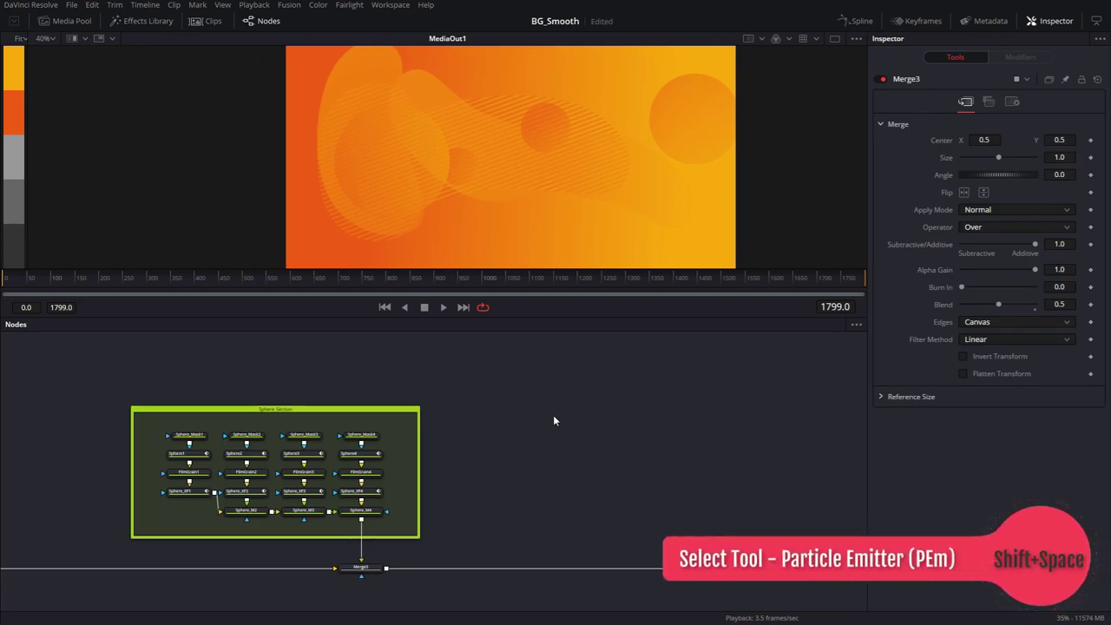
# Step: Add a pEmitter node feeding a pRender node, and merge the particles over the output of Merge3 before MediaOut1
pyautogui.hotkey('shift', 'space')
pyautogui.write('pm')
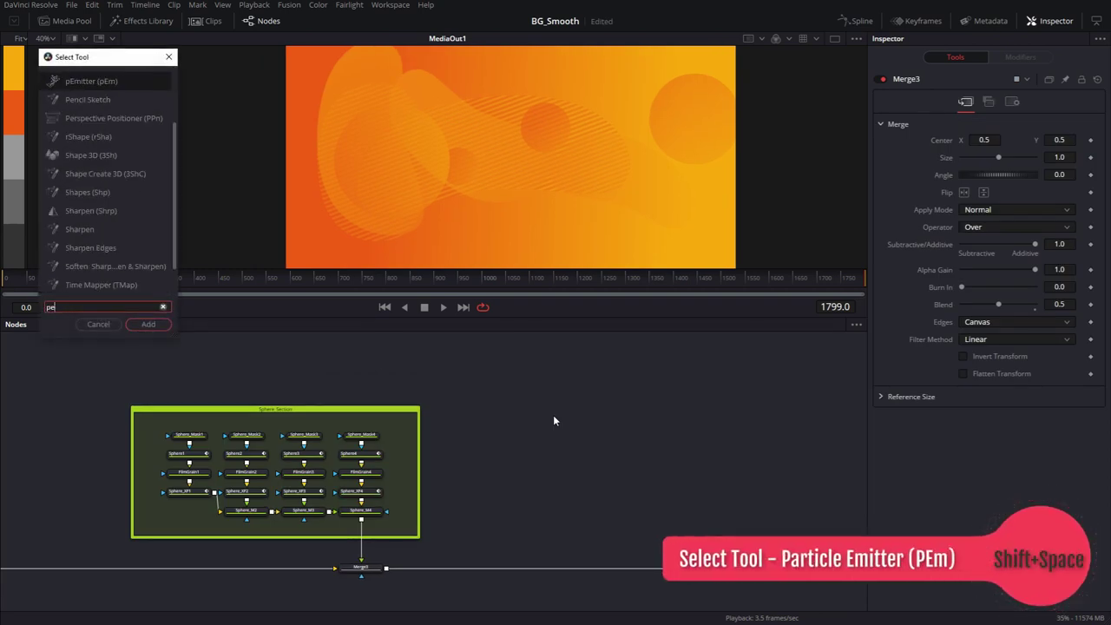
pyautogui.press('Return')
pyautogui.hotkey('shift', 'space')
pyautogui.write('pr')
pyautogui.press('Return')
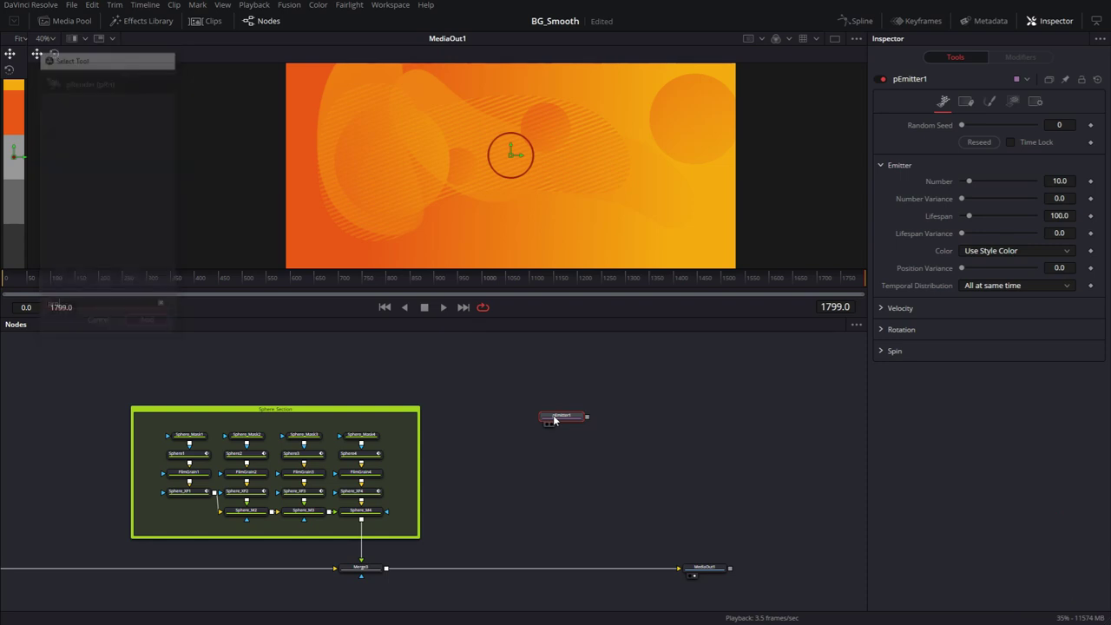
pyautogui.moveTo(631, 420); pyautogui.dragTo(574, 457)
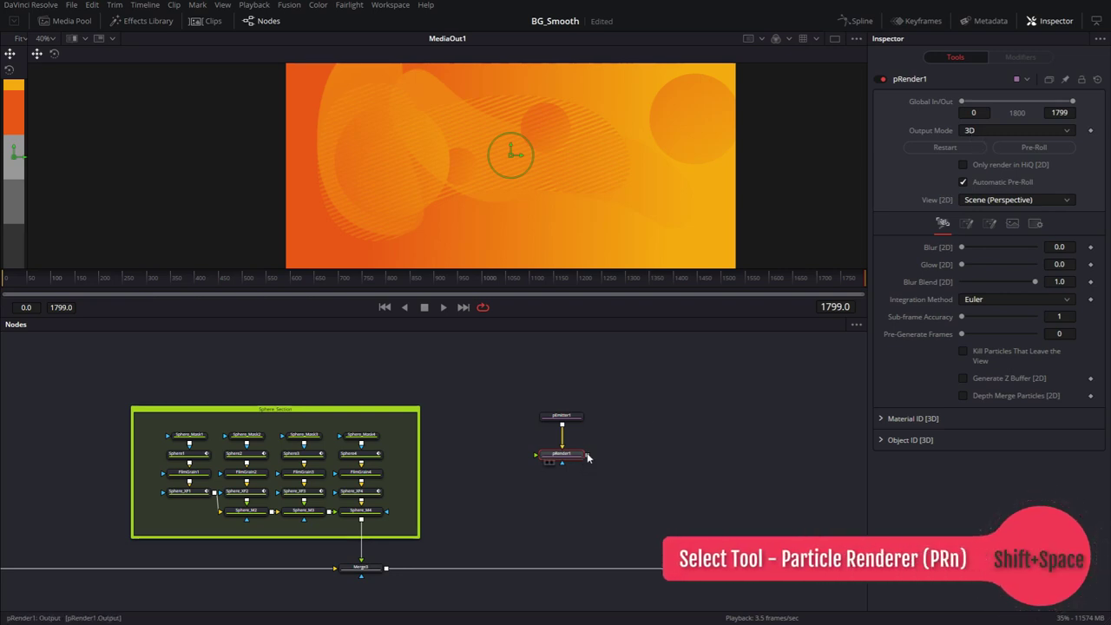
pyautogui.moveTo(587, 454); pyautogui.dragTo(390, 570)
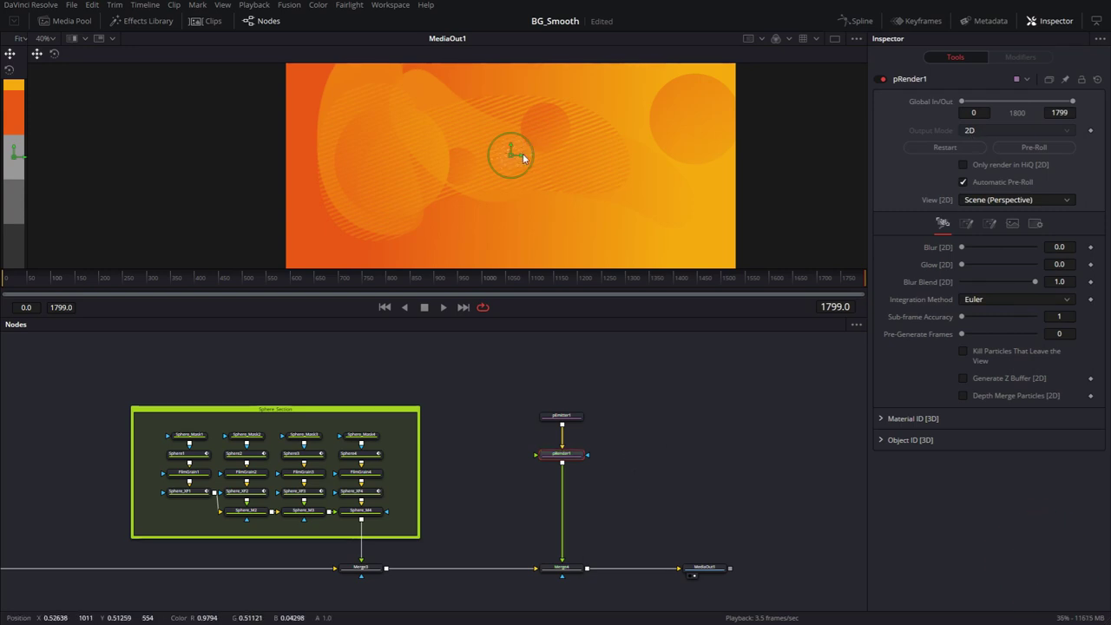
# Step: Set the Region of pEmitter1 to All so the particles spread across the whole frame
pyautogui.scroll(2, 514, 157)
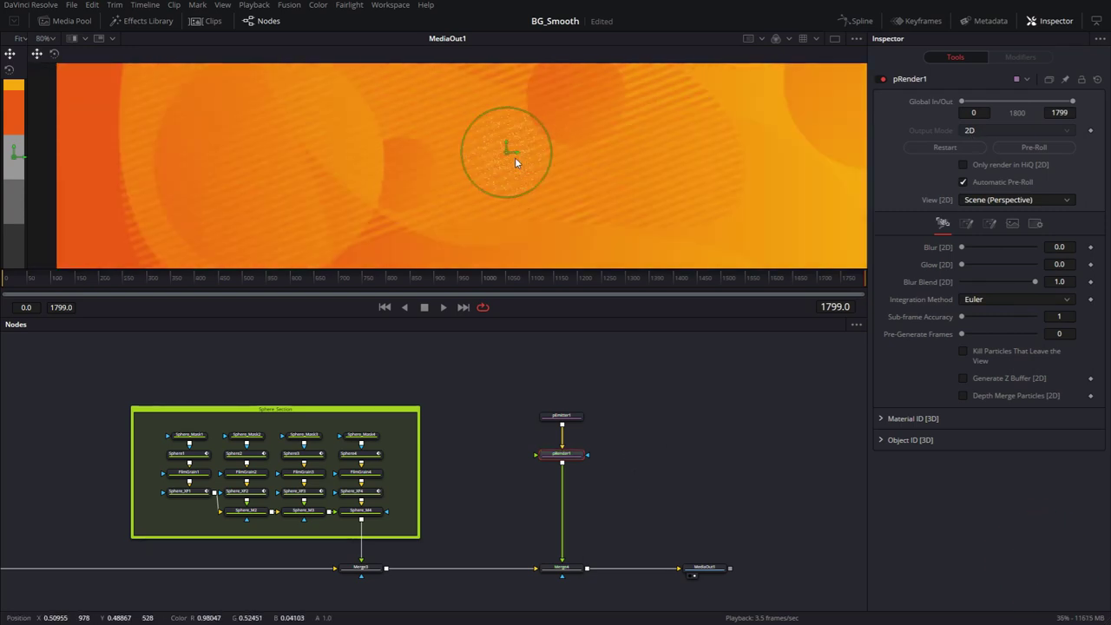
pyautogui.click(514, 157)
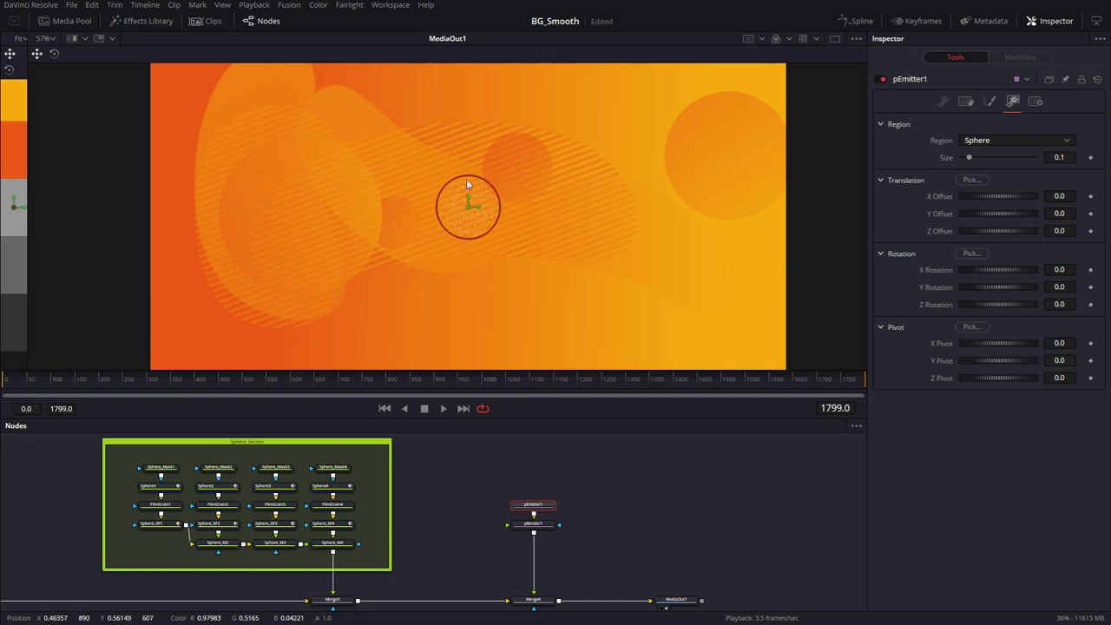
pyautogui.click(980, 141)
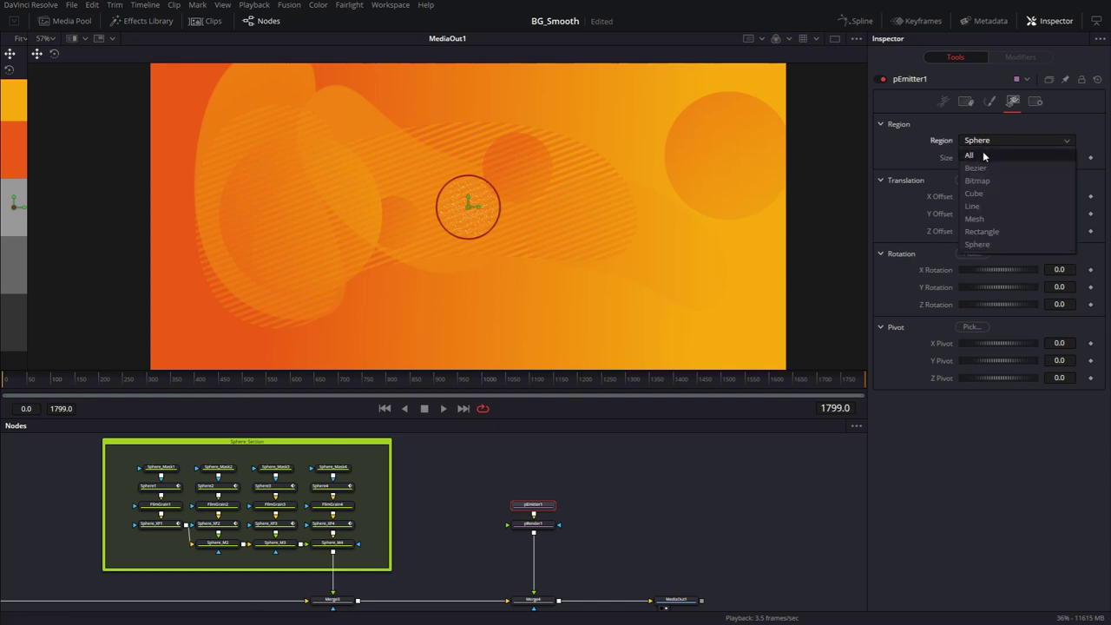
pyautogui.click(969, 155)
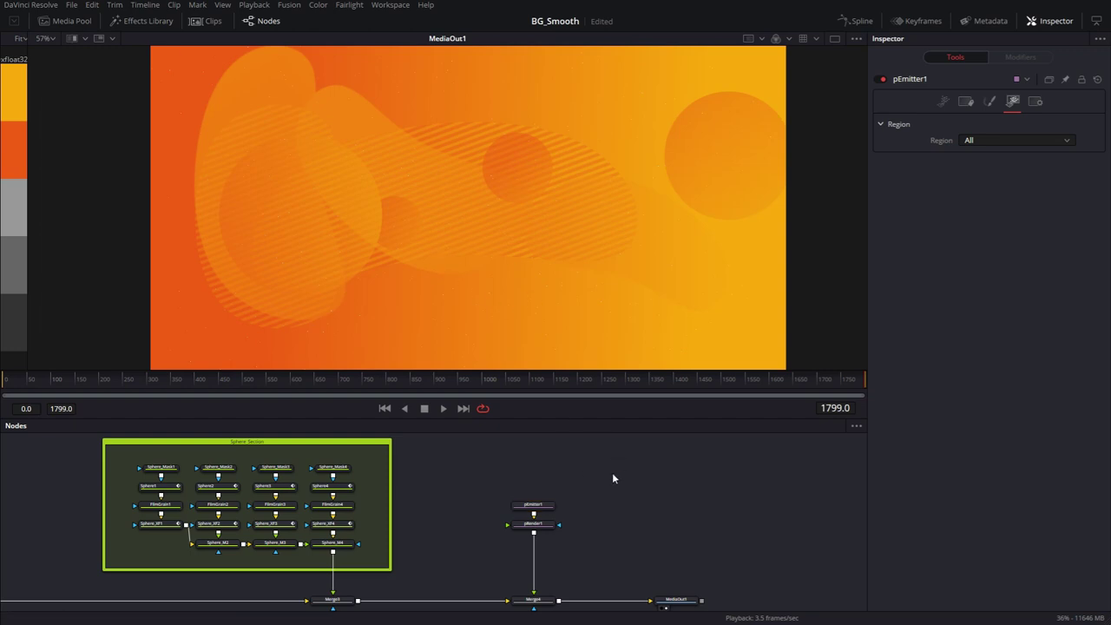
# Step: Add a Background (BG) node and place it above pEmitter1
pyautogui.hotkey('shift', 'space')
pyautogui.write('bg')
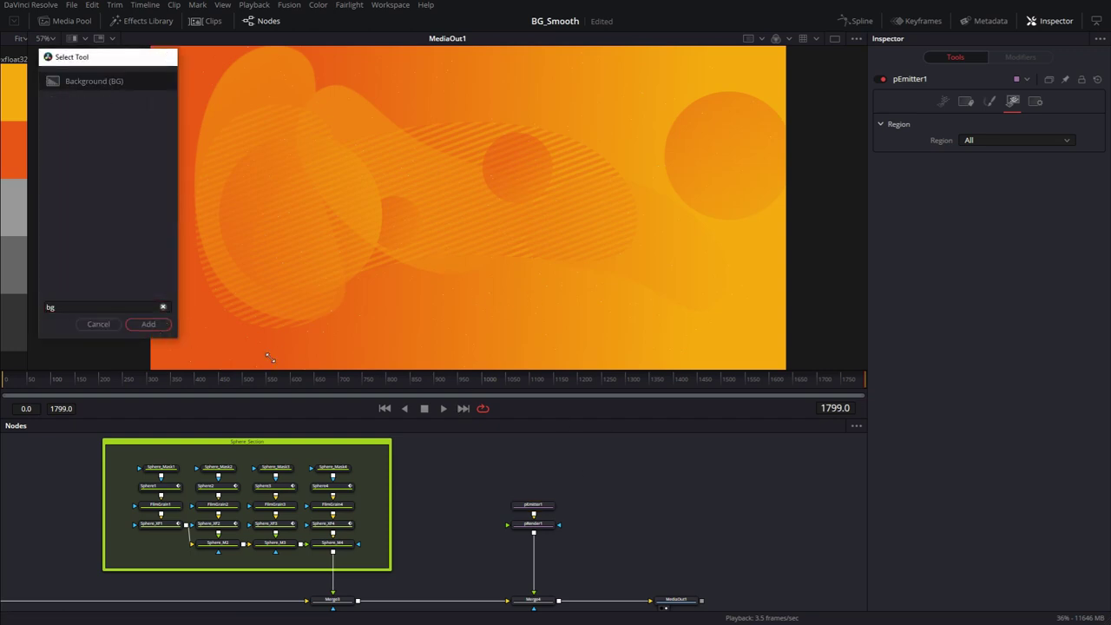
pyautogui.press('Return')
pyautogui.moveTo(607, 469); pyautogui.dragTo(494, 471)
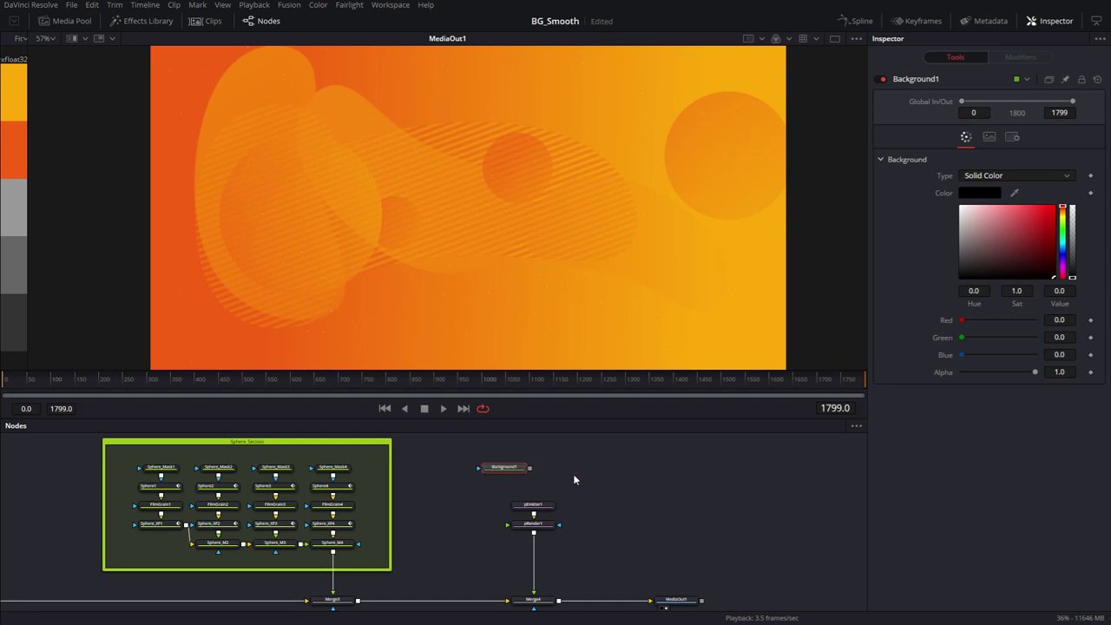
# Step: Add an Ellipse mask node connected to Background1
pyautogui.hotkey('shift', 'space')
pyautogui.write('elp')
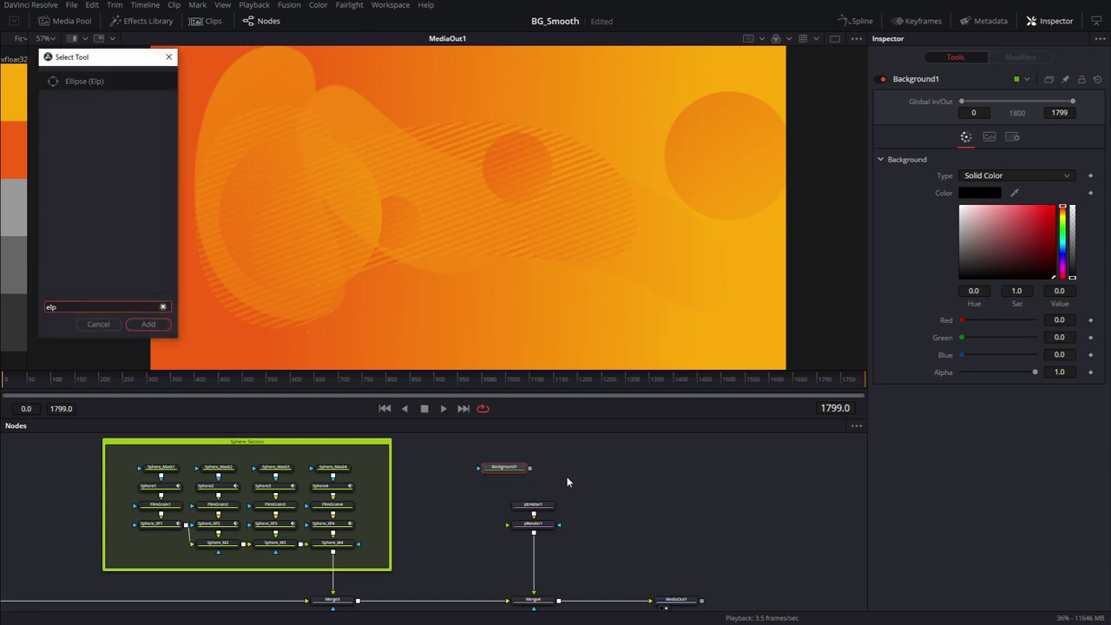
pyautogui.write(',')
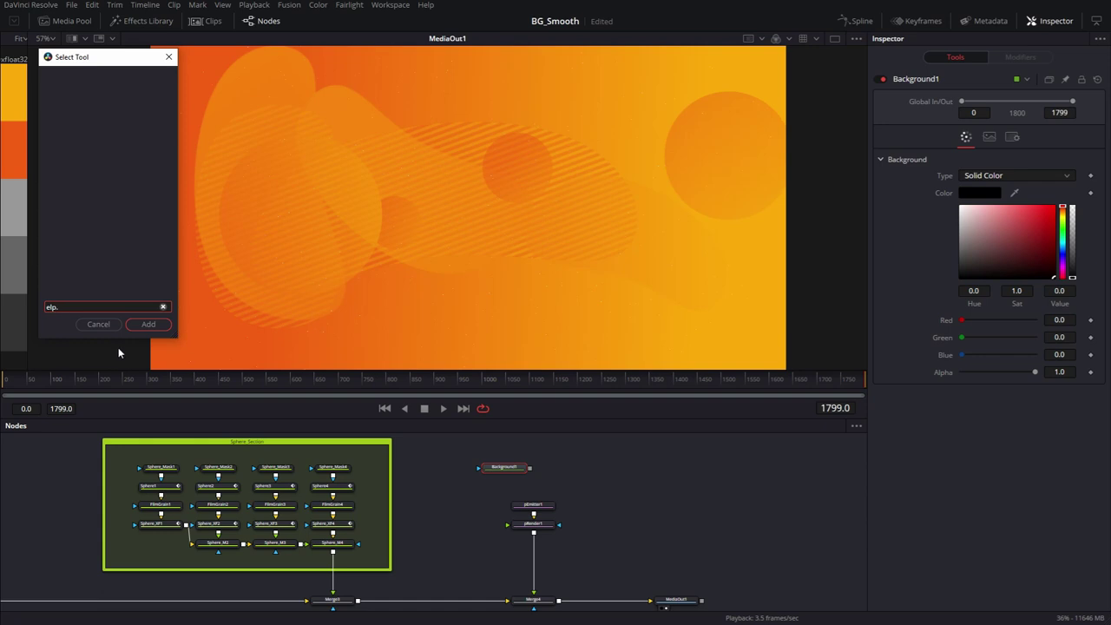
pyautogui.press('BackSpace')
pyautogui.press('Return')
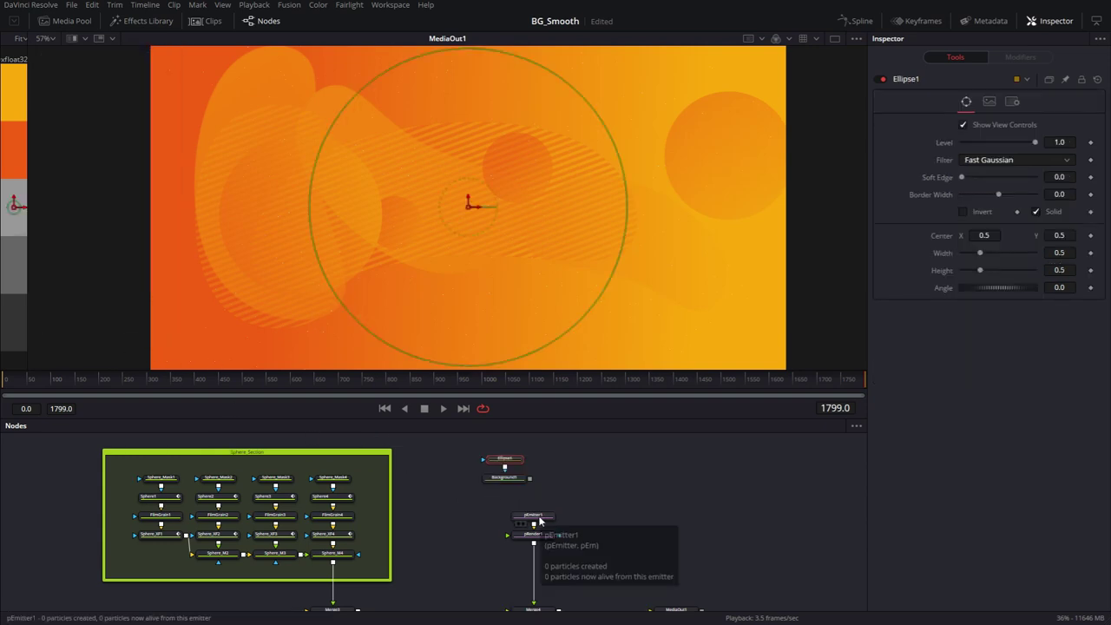
# Step: Show Background1 in the viewer and set its color to white
pyautogui.click(507, 478)
pyautogui.press('1')
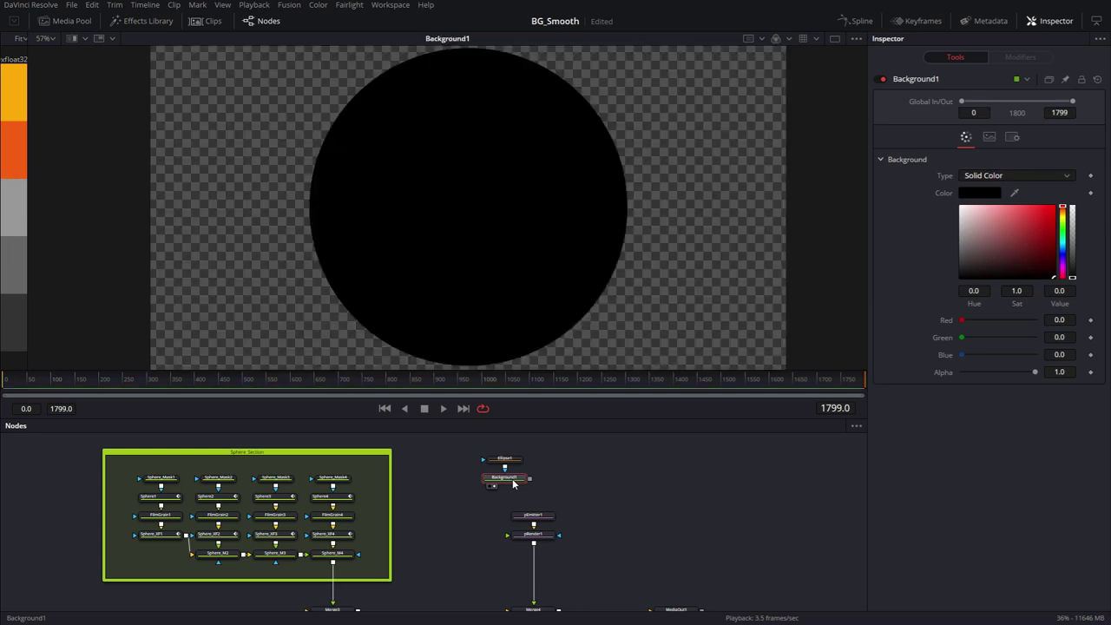
pyautogui.moveTo(975, 220); pyautogui.dragTo(930, 188)
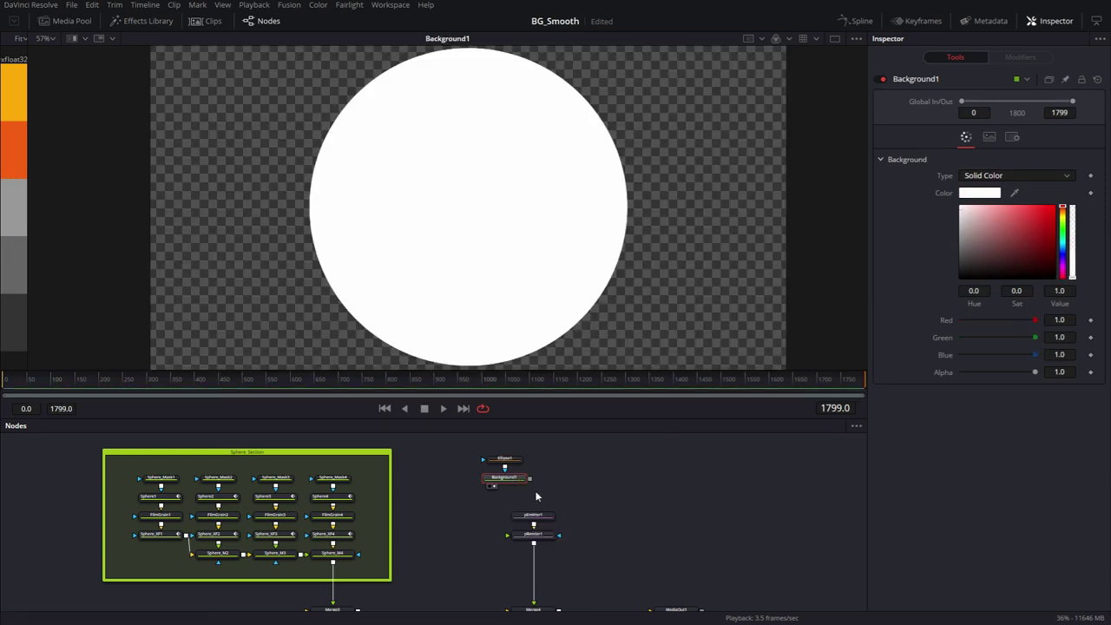
# Step: Turn Ellipse1 into a ring outline by disabling Solid and setting Border Width to about 0.005
pyautogui.click(503, 463)
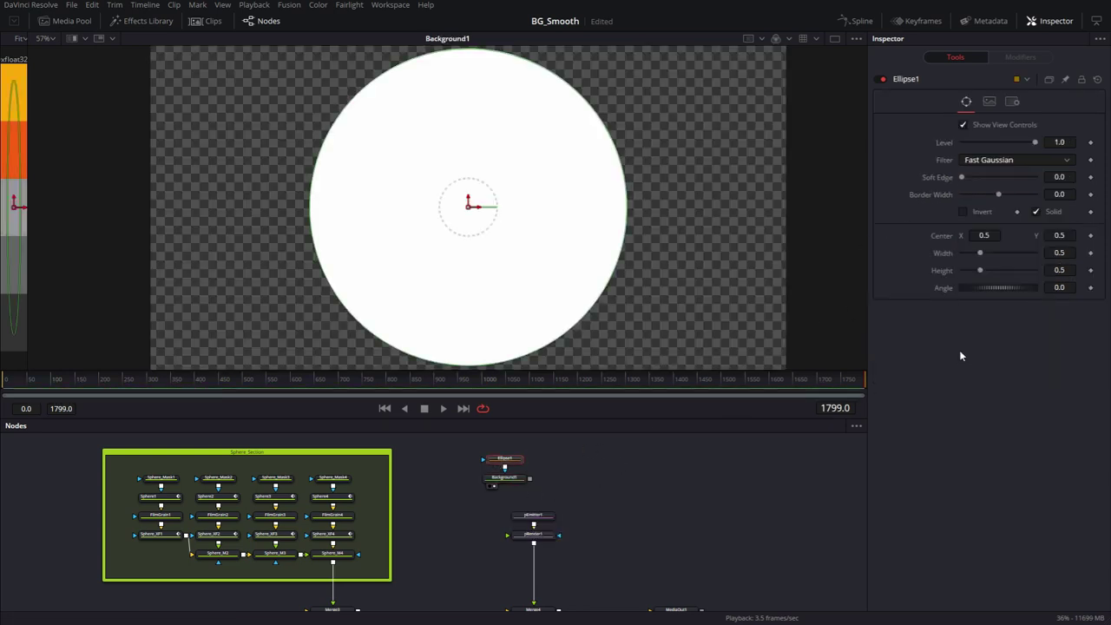
pyautogui.click(1037, 213)
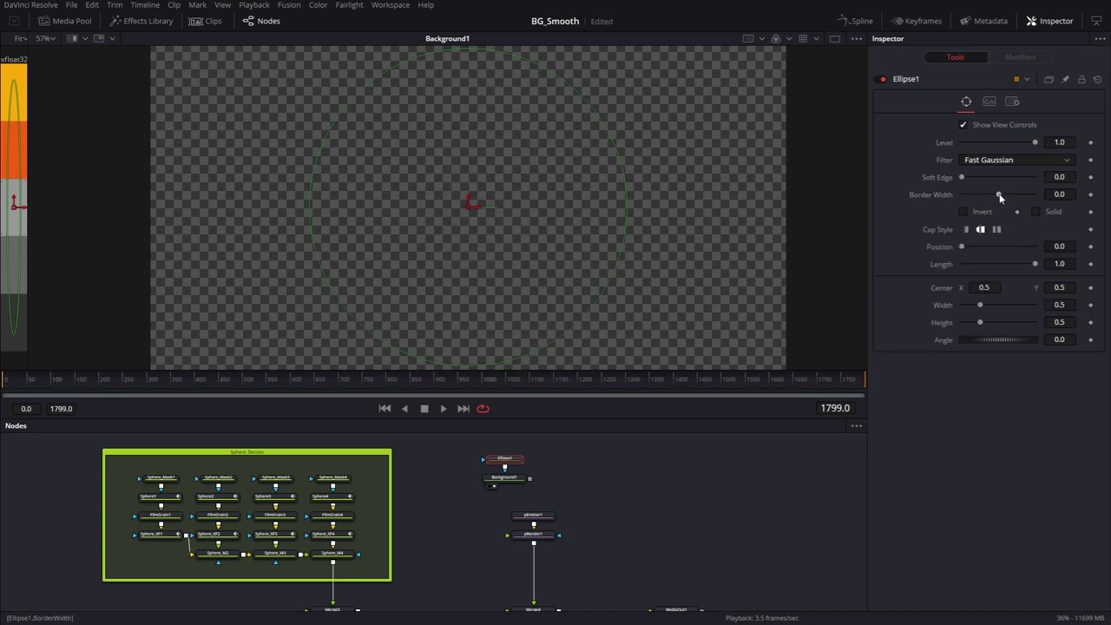
pyautogui.moveTo(999, 197); pyautogui.dragTo(1008, 198)
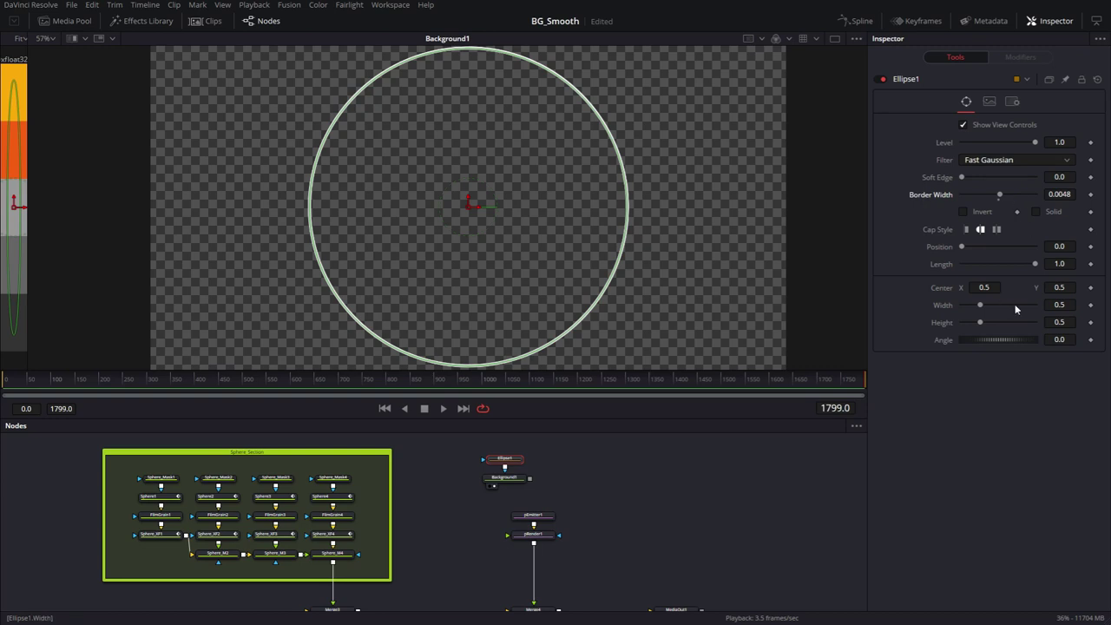
# Step: Link Ellipse1's Height to its Width using the expression Width
pyautogui.write('0')
pyautogui.press('Tab')
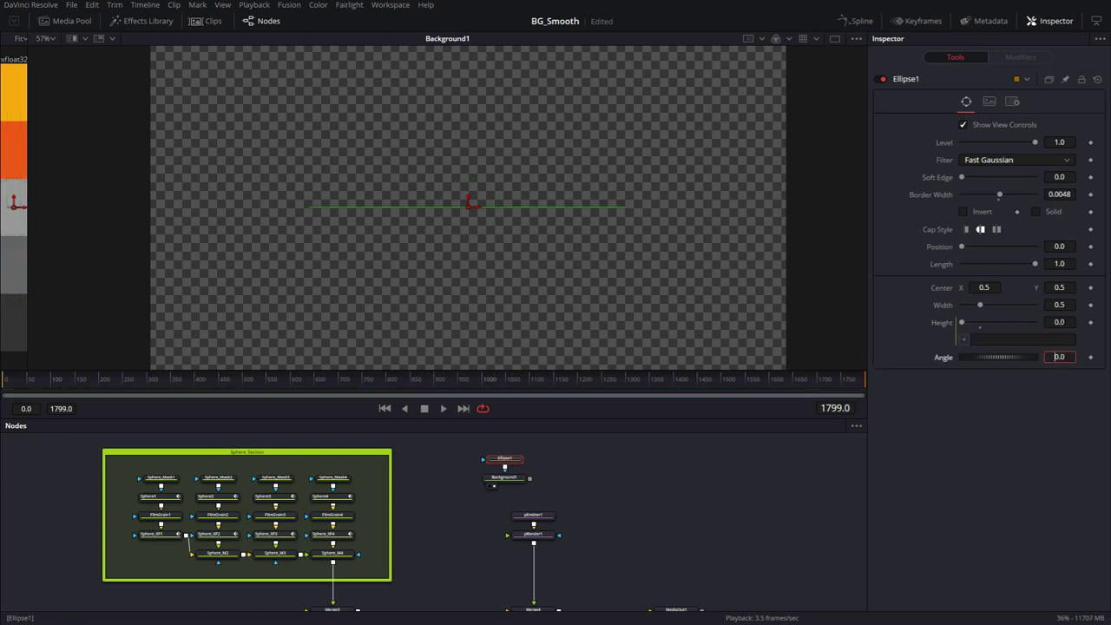
pyautogui.click(969, 340)
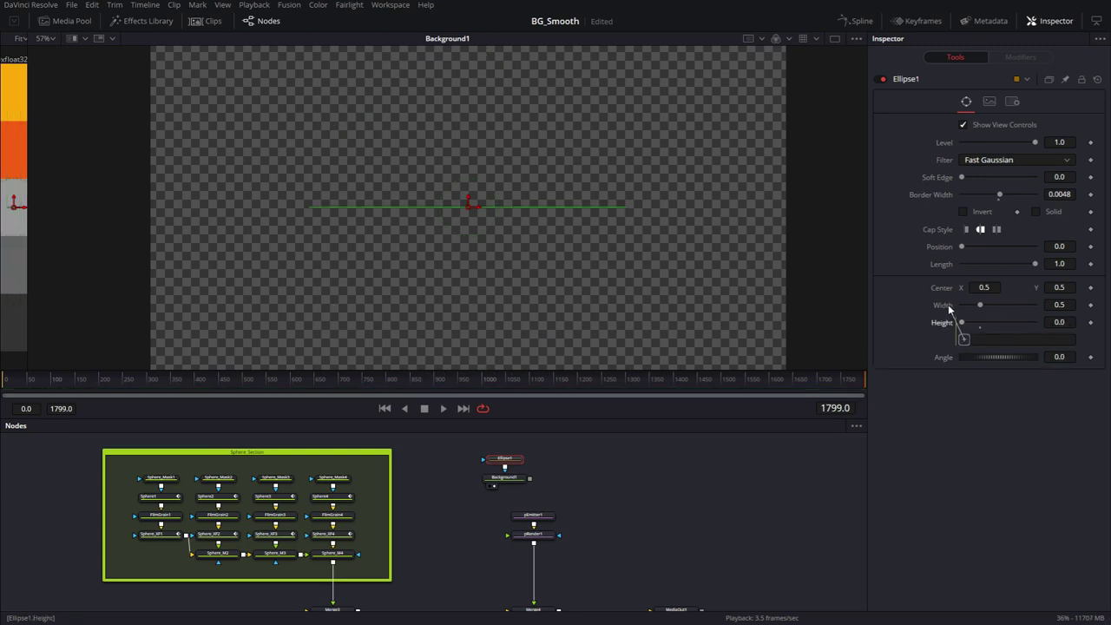
pyautogui.write('Width')
# Step: Shrink the ring by reducing Ellipse1's Width to about 0.04
pyautogui.moveTo(980, 306); pyautogui.dragTo(962, 307)
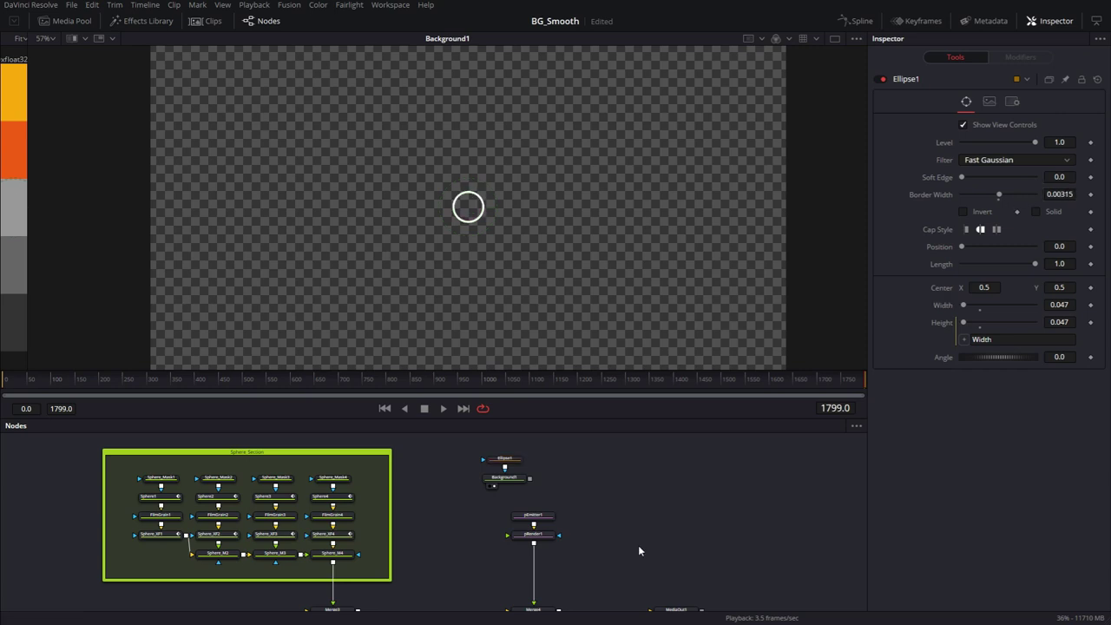
pyautogui.scroll(-2, 637, 545)
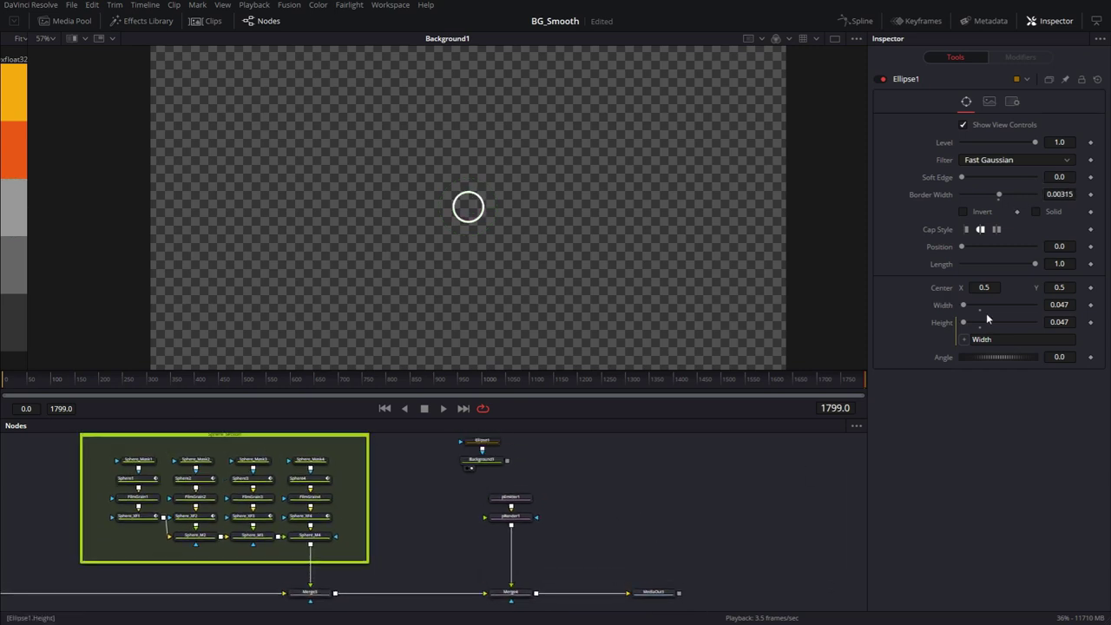
pyautogui.click(1059, 305)
pyautogui.write('0.0453')
pyautogui.press('Return')
pyautogui.scroll(-5, 1059, 305)
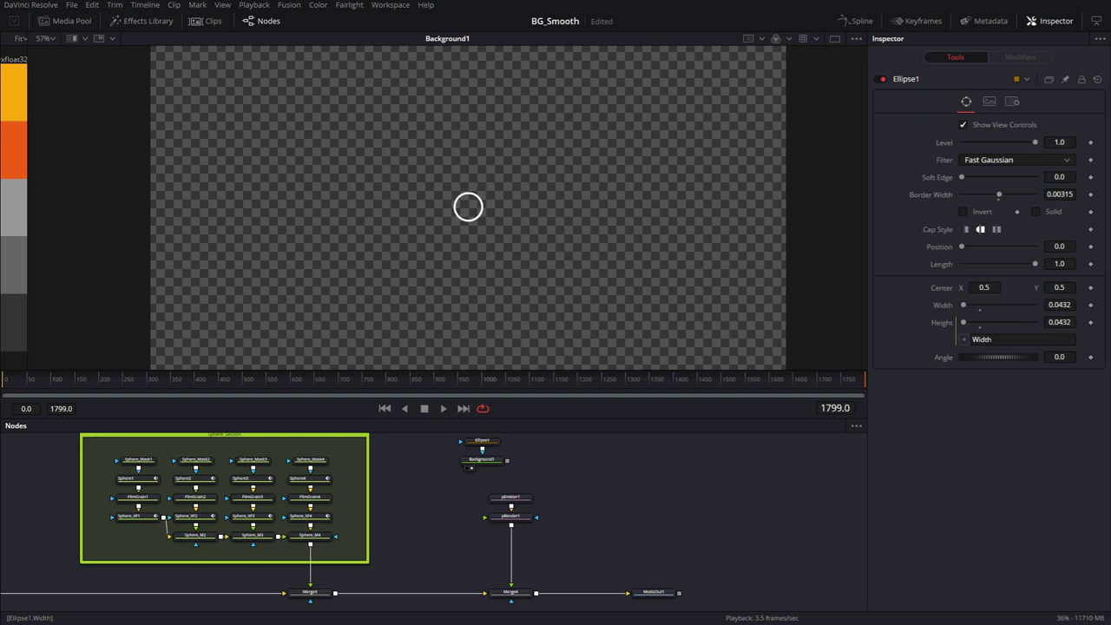
# Step: Set pEmitter1's particle Style to Bitmap and connect Background1 as its Style Bitmap
pyautogui.click(522, 498)
pyautogui.click(990, 101)
pyautogui.click(994, 141)
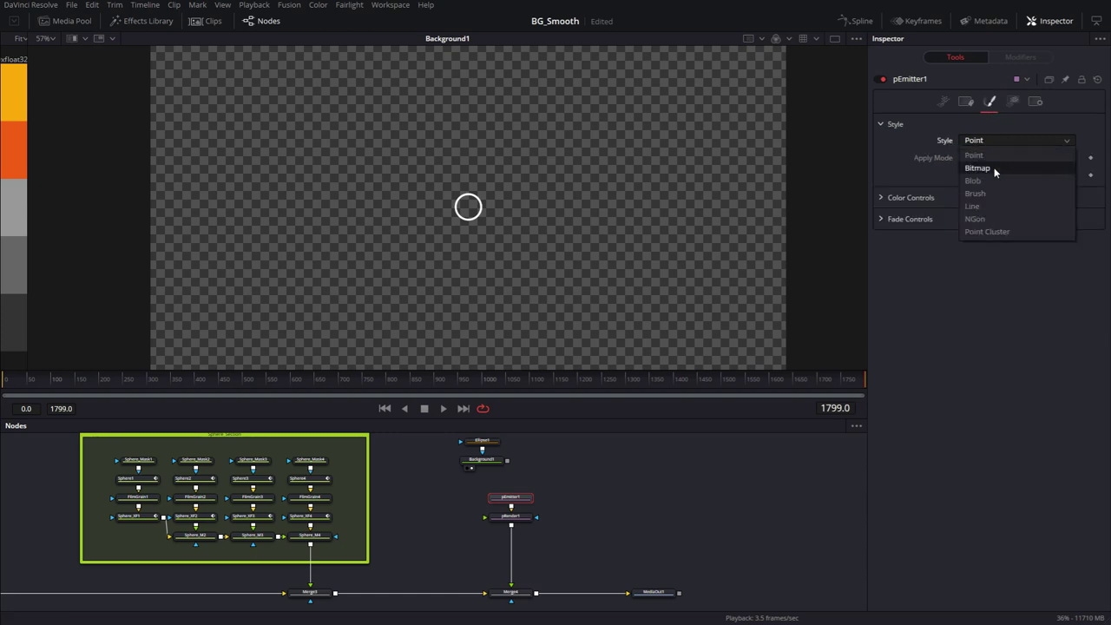
pyautogui.click(978, 169)
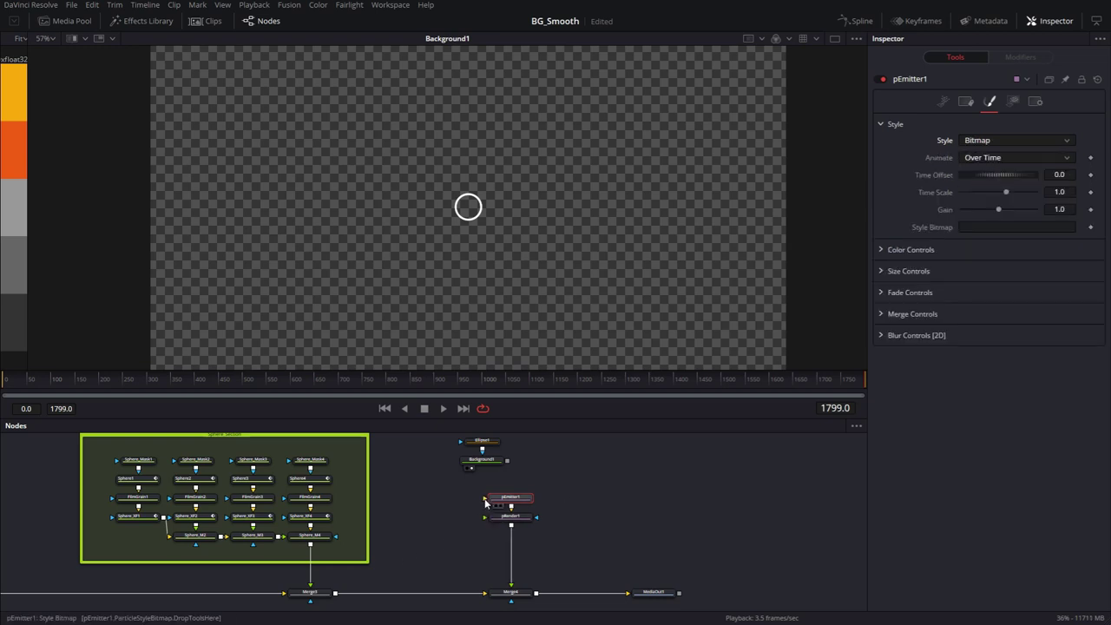
pyautogui.moveTo(507, 460); pyautogui.dragTo(486, 501)
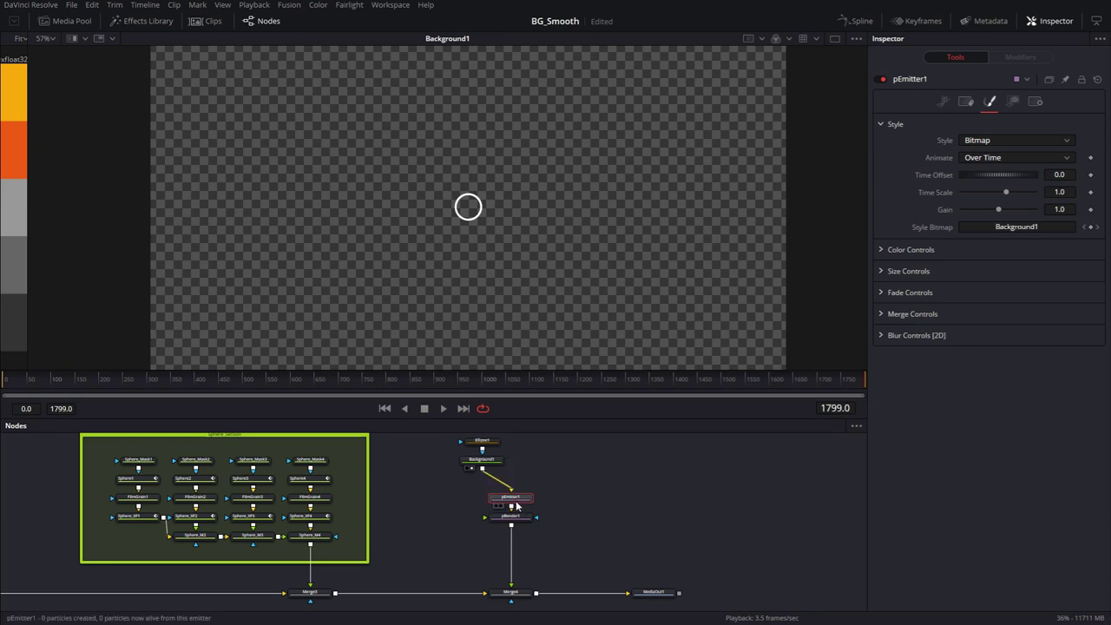
# Step: Show the final composite from MediaOut1 in the viewer to check the ring particles
pyautogui.click(512, 591)
pyautogui.scroll(-1, 553, 596)
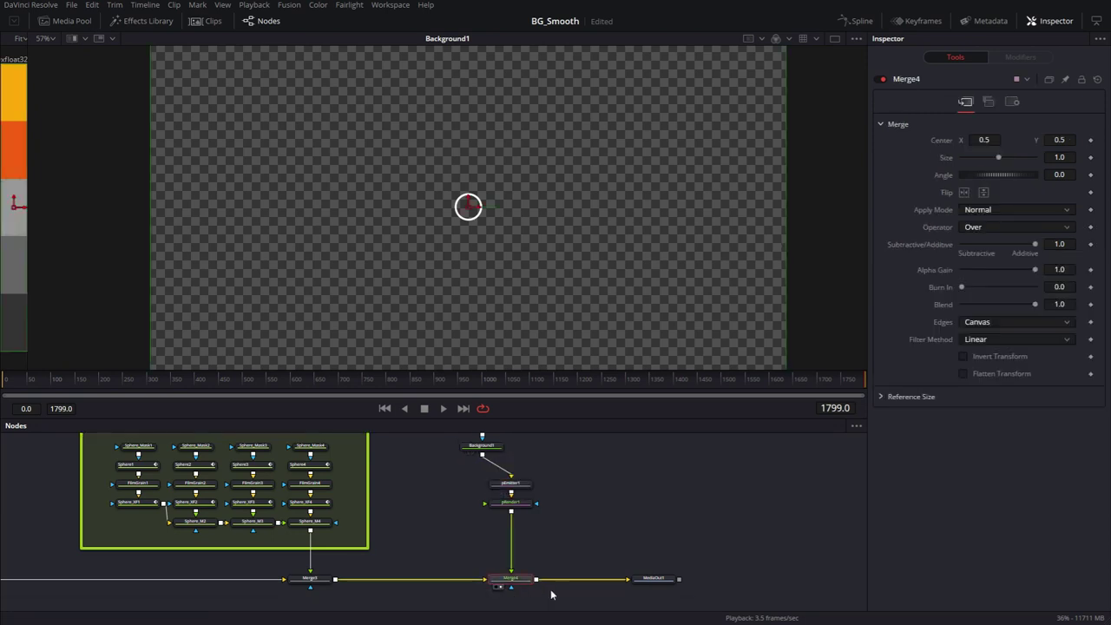
pyautogui.click(660, 582)
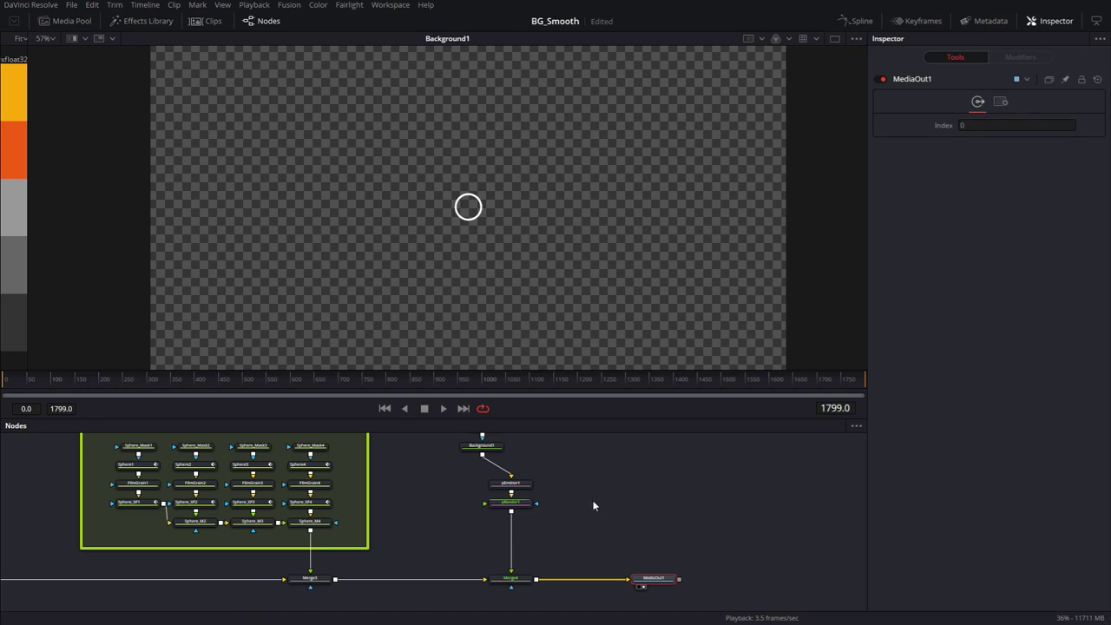
pyautogui.press('1')
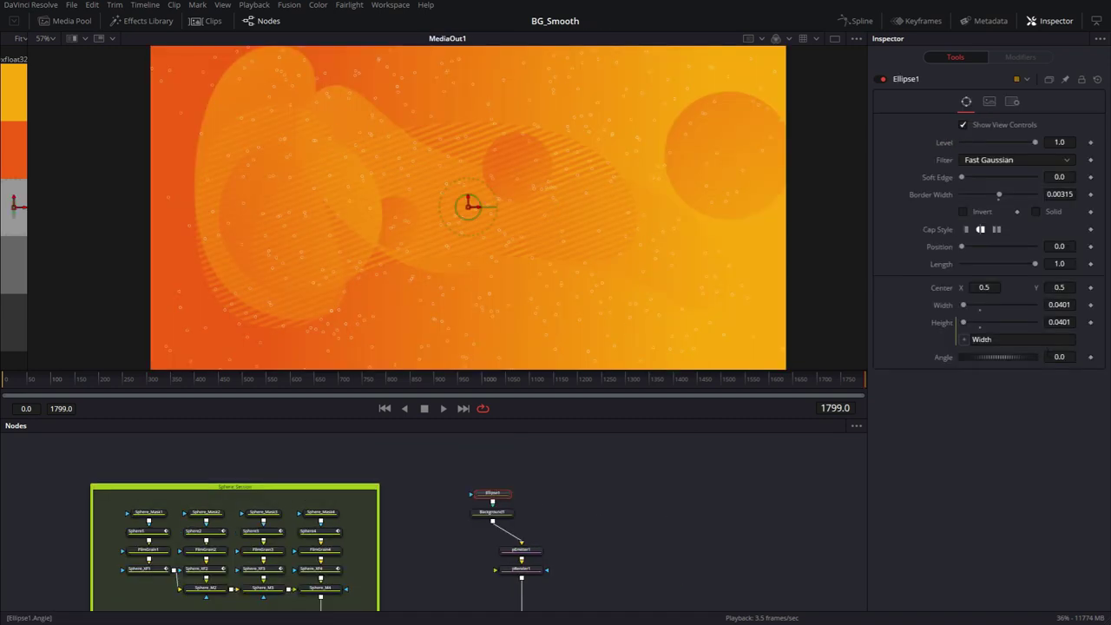
# Step: Enlarge the ring by setting Ellipse1's Width to 0.5 and thicken its Border Width to about 0.015
pyautogui.moveTo(964, 307); pyautogui.dragTo(983, 322)
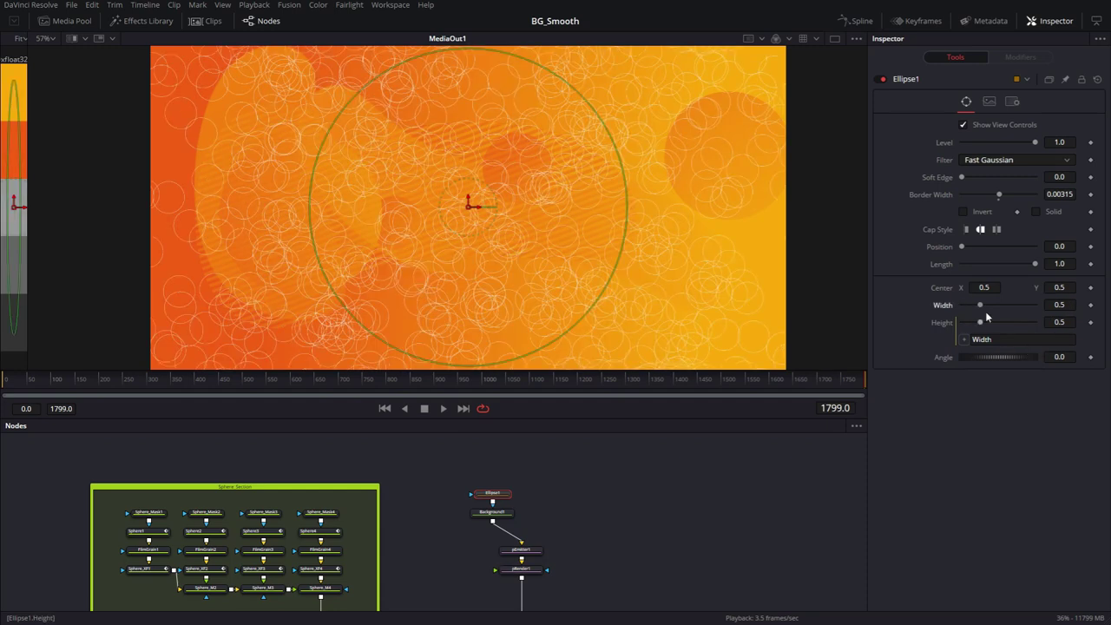
pyautogui.moveTo(1000, 193); pyautogui.dragTo(1021, 193)
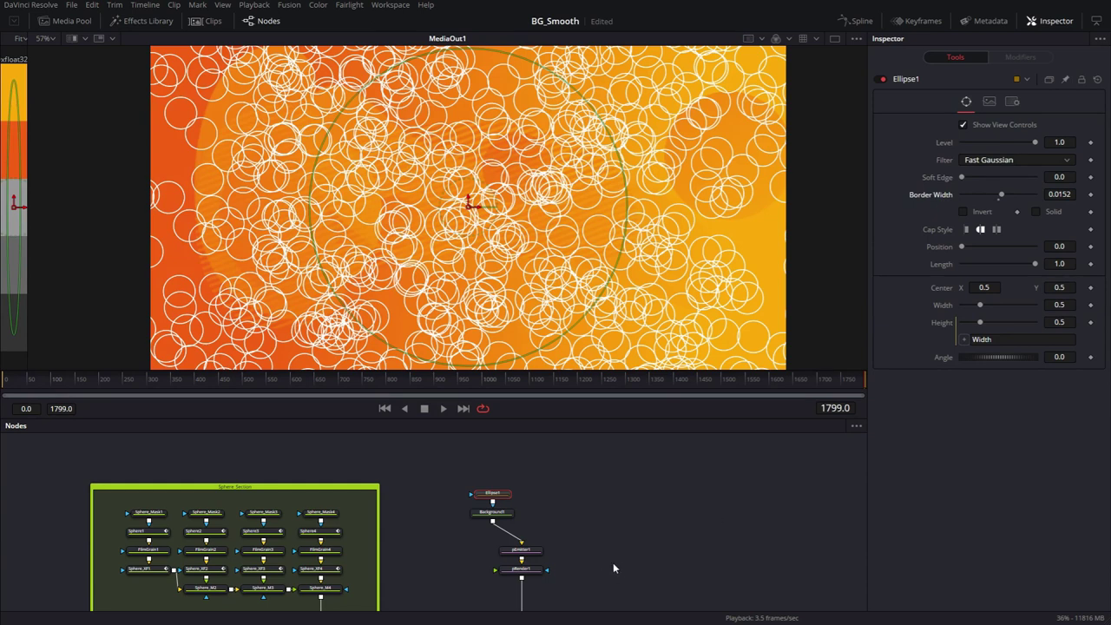
# Step: Set pEmitter1's particle Number to 0.05 and Lifespan to 200
pyautogui.scroll(-2, 665, 523)
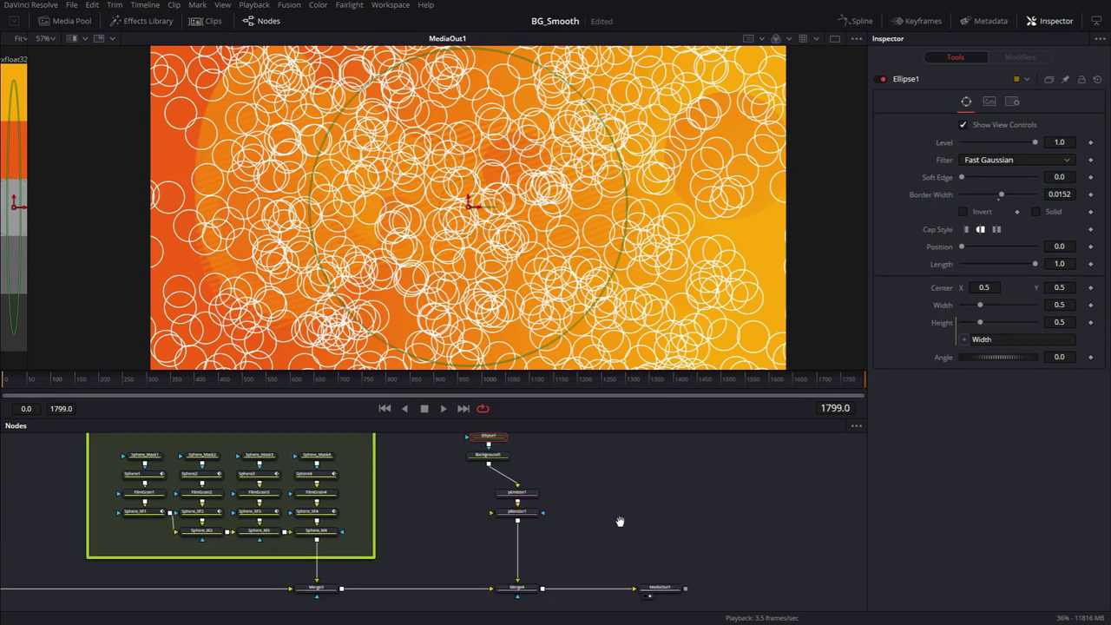
pyautogui.click(528, 483)
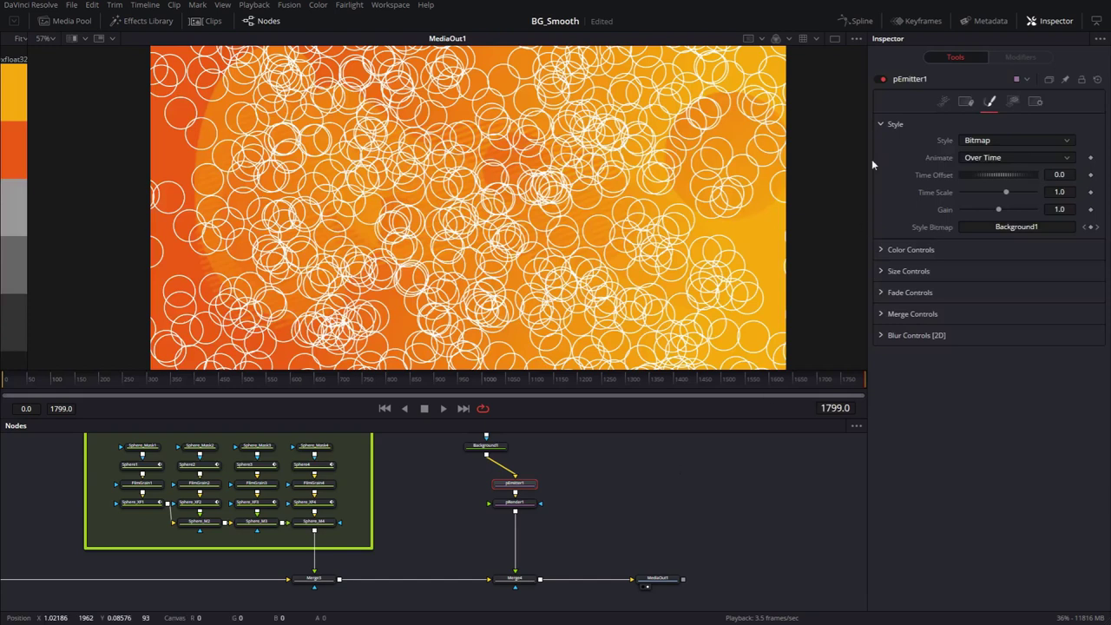
pyautogui.click(943, 100)
pyautogui.click(1062, 180)
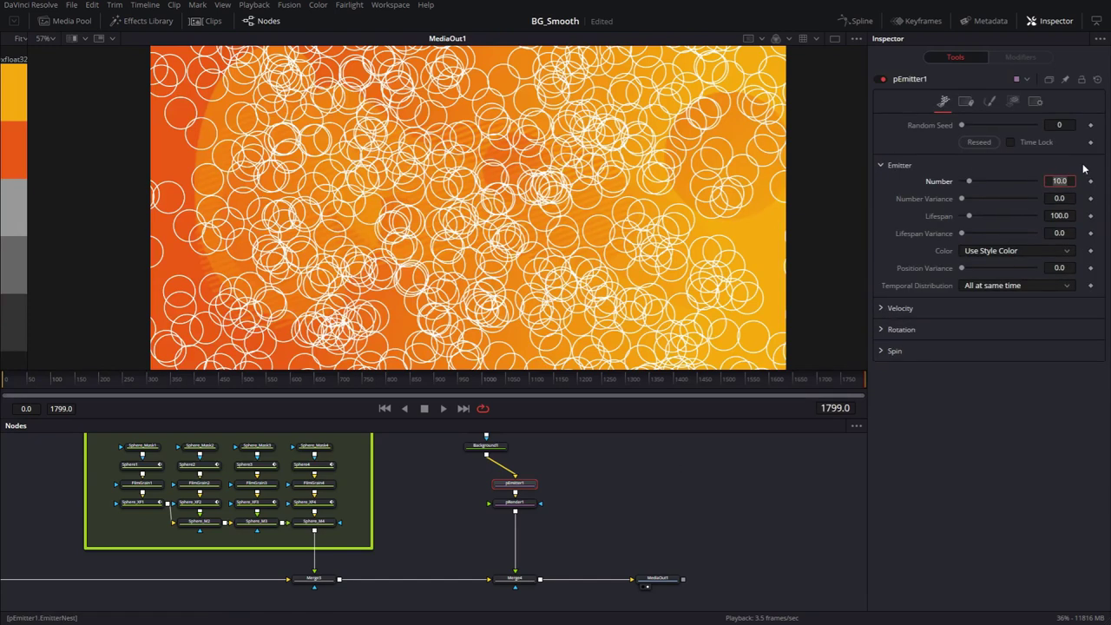
pyautogui.write('0.0')
pyautogui.press('Tab')
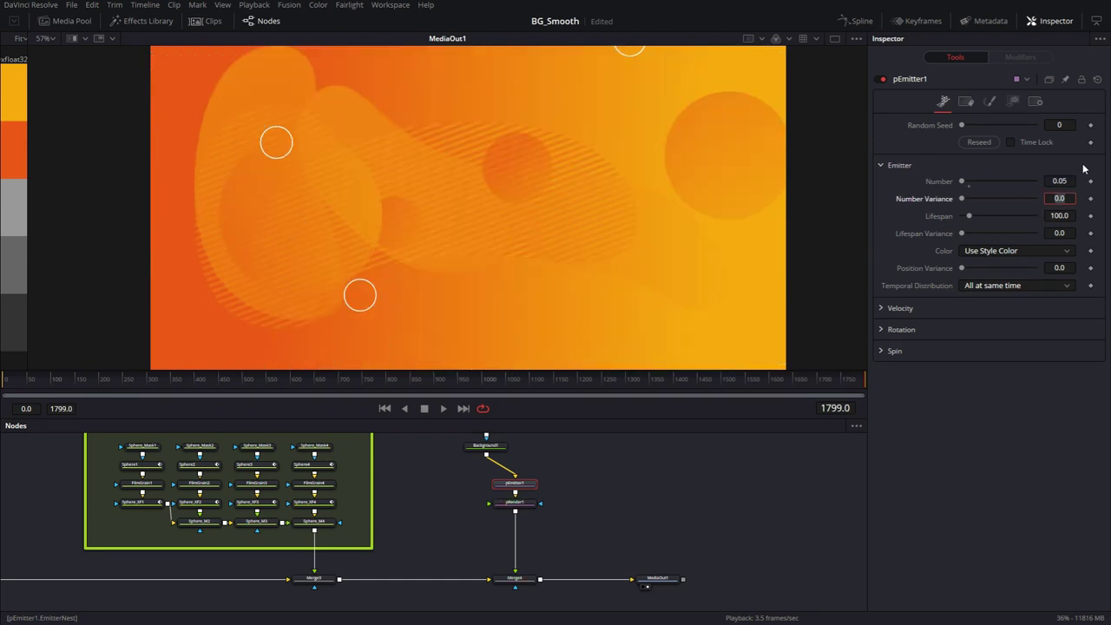
pyautogui.press('Tab')
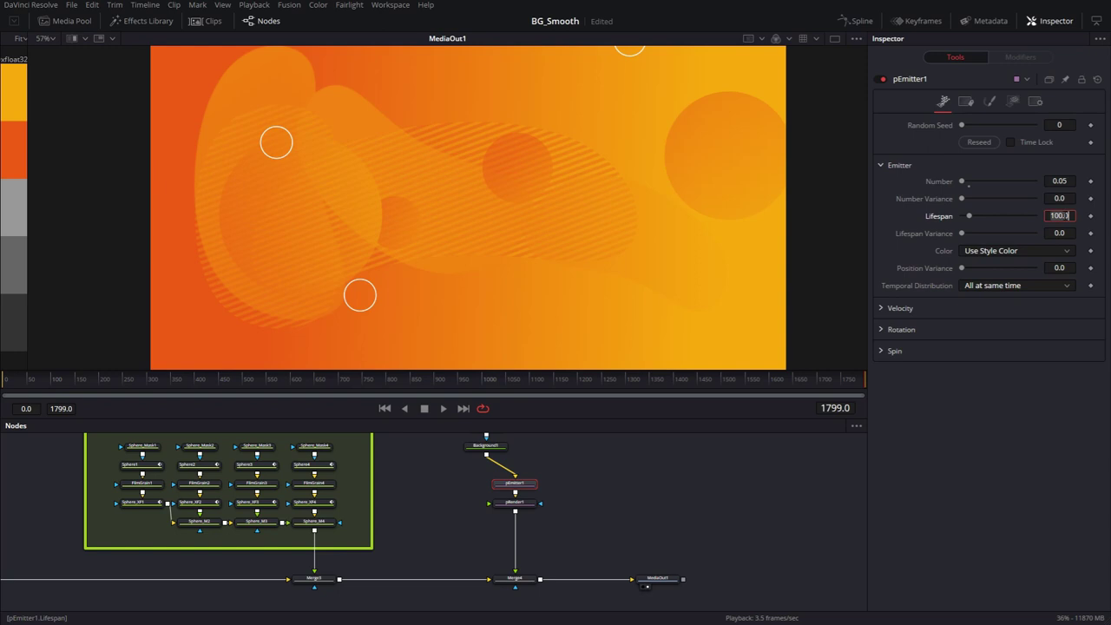
pyautogui.write('200')
pyautogui.press('Tab')
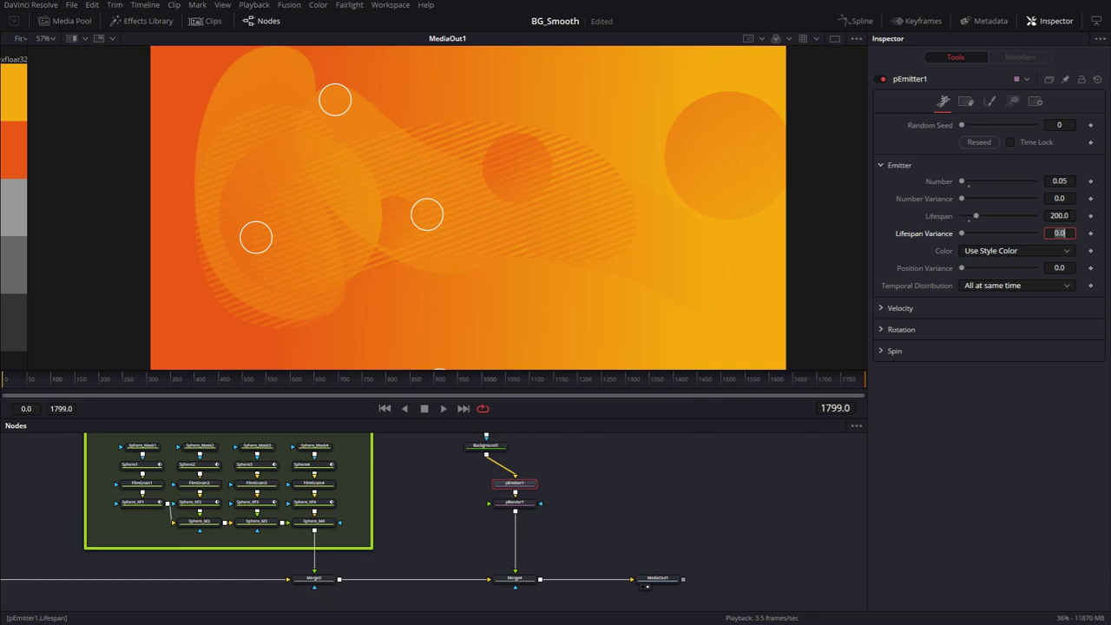
# Step: Set the particle Size of pEmitter1 to about 0.08 and Size Variance to about 0.16
pyautogui.click(989, 101)
pyautogui.click(880, 125)
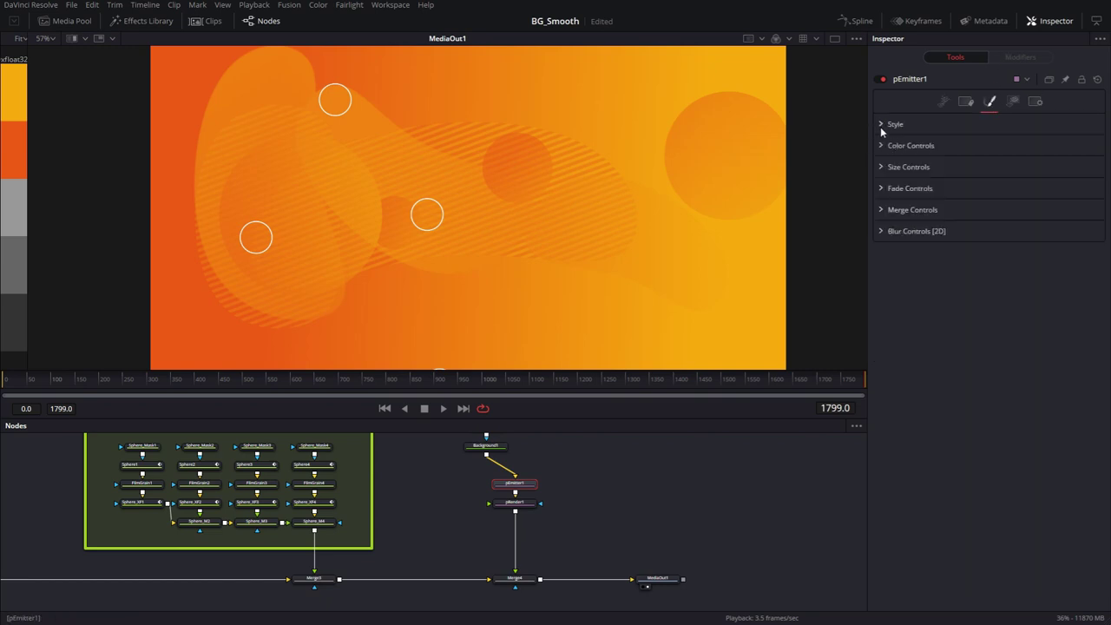
pyautogui.click(880, 167)
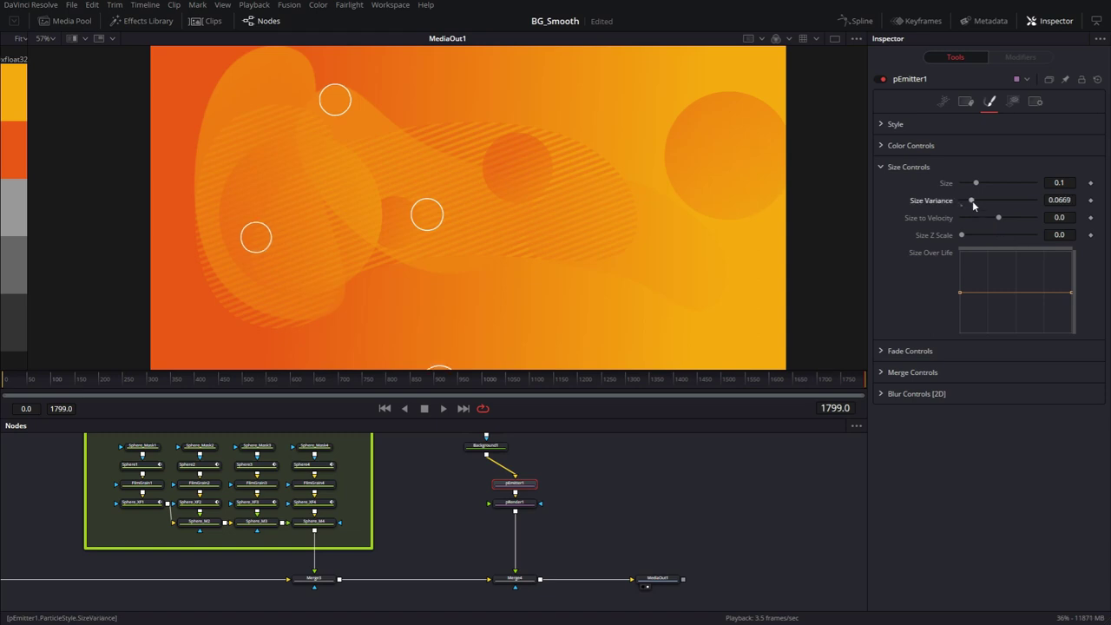
pyautogui.moveTo(973, 202)
pyautogui.mouseDown()
pyautogui.moveTo(970, 184)
pyautogui.moveTo(993, 206)
pyautogui.mouseUp()
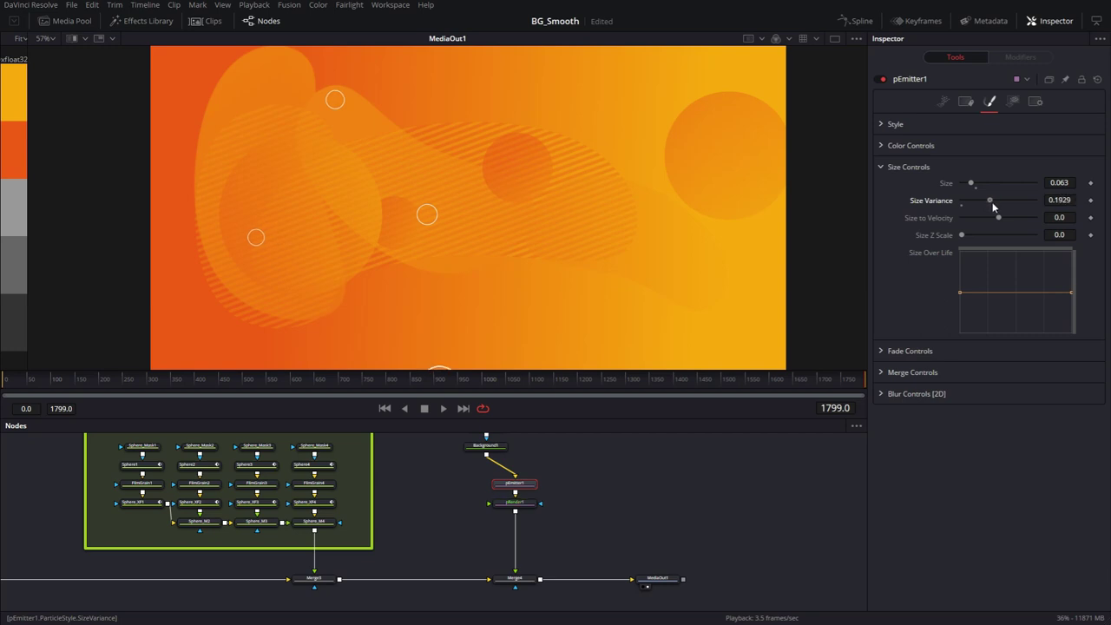
pyautogui.hotkey('ctrl', 'z')
pyautogui.hotkey('ctrl', 'z')
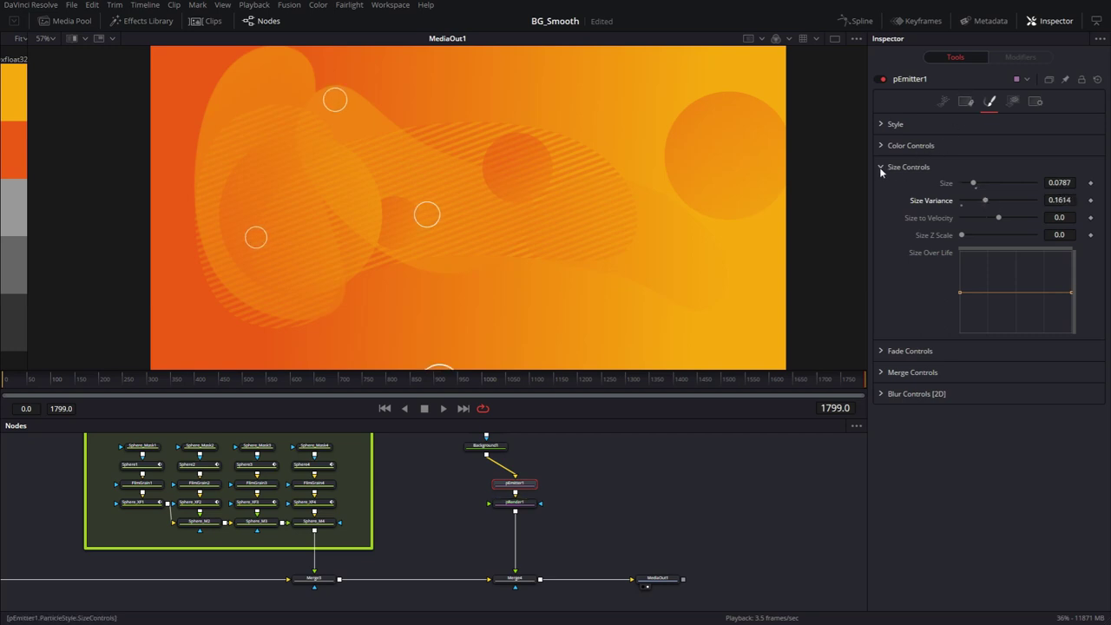
# Step: Set pEmitter1's particle Fade to 0.3 In and 0.7 Out
pyautogui.click(880, 167)
pyautogui.click(882, 188)
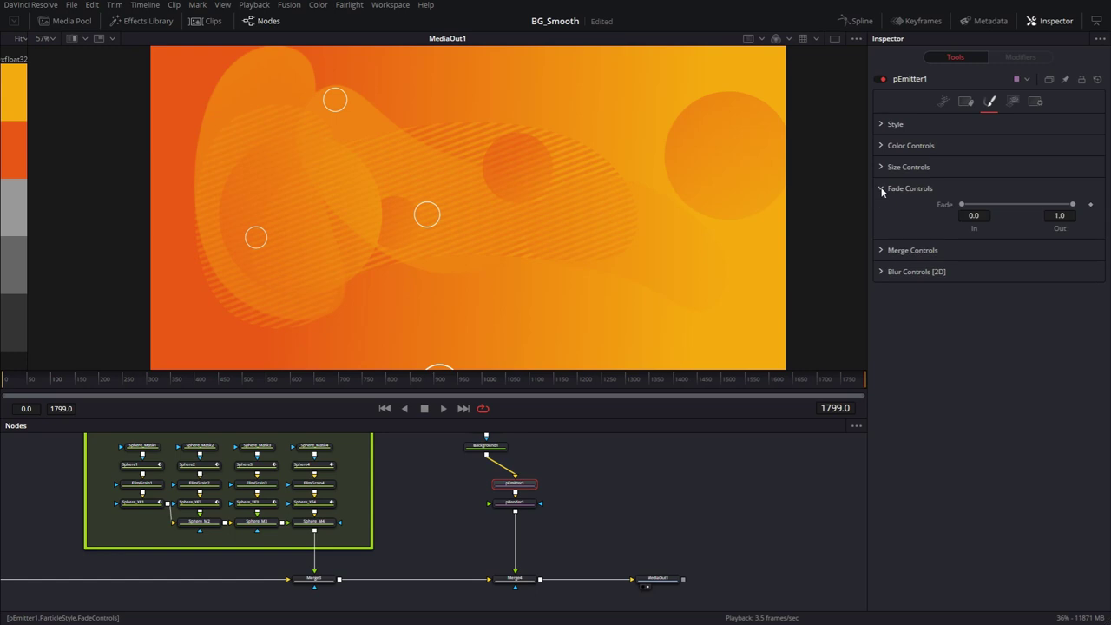
pyautogui.click(973, 215)
pyautogui.write('0.3')
pyautogui.press('Tab')
pyautogui.write('0.7')
pyautogui.press('Tab')
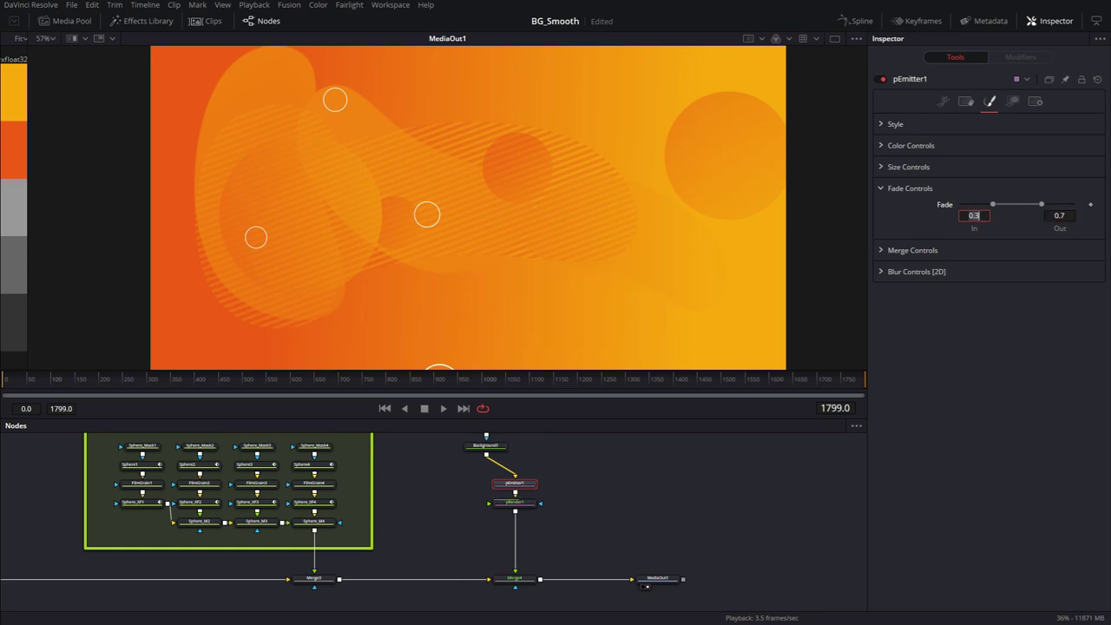
# Step: Enlarge the node area and line up Ellipse1 and Background1 directly above pEmitter1
pyautogui.moveTo(571, 417); pyautogui.dragTo(571, 356)
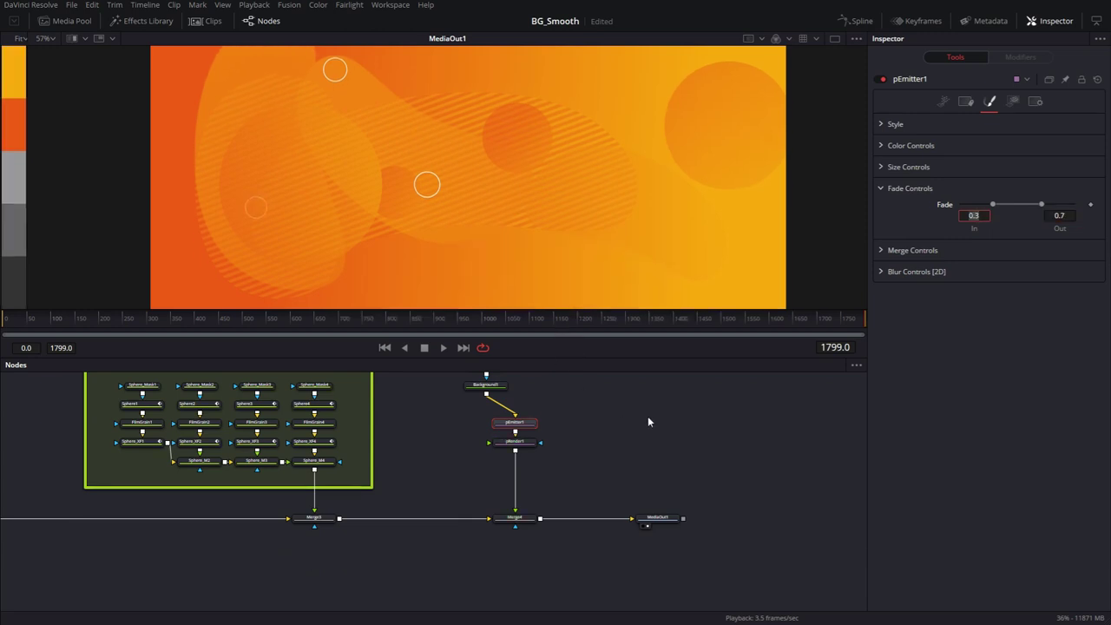
pyautogui.moveTo(647, 421); pyautogui.dragTo(587, 449)
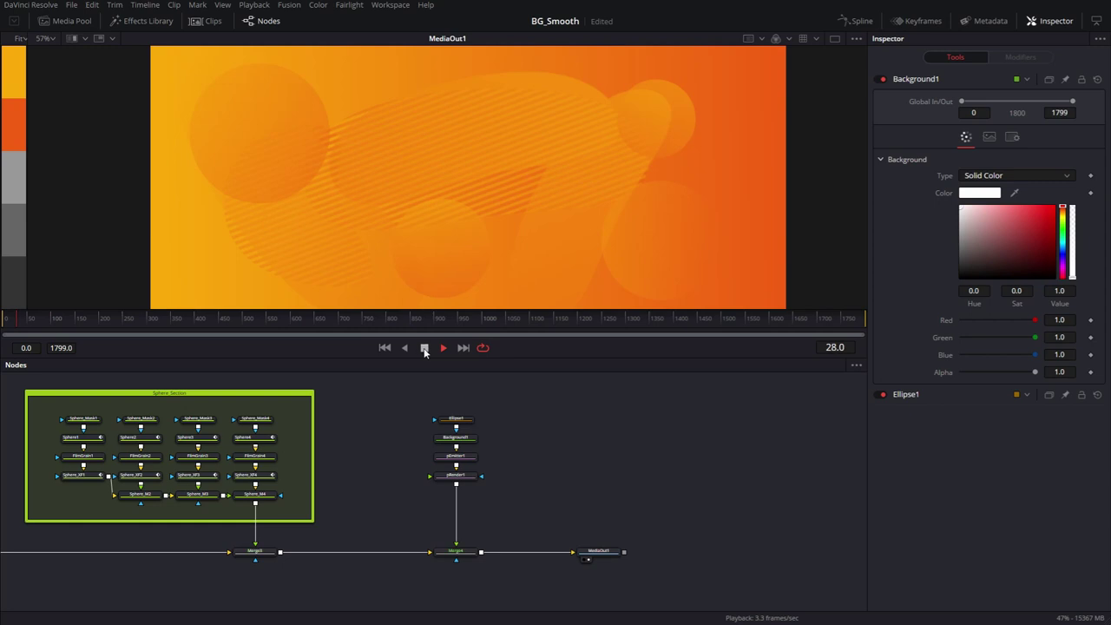
# Step: Set pEmitter1's Velocity to 0.01 and Angle Variance to 360
pyautogui.press('Home')
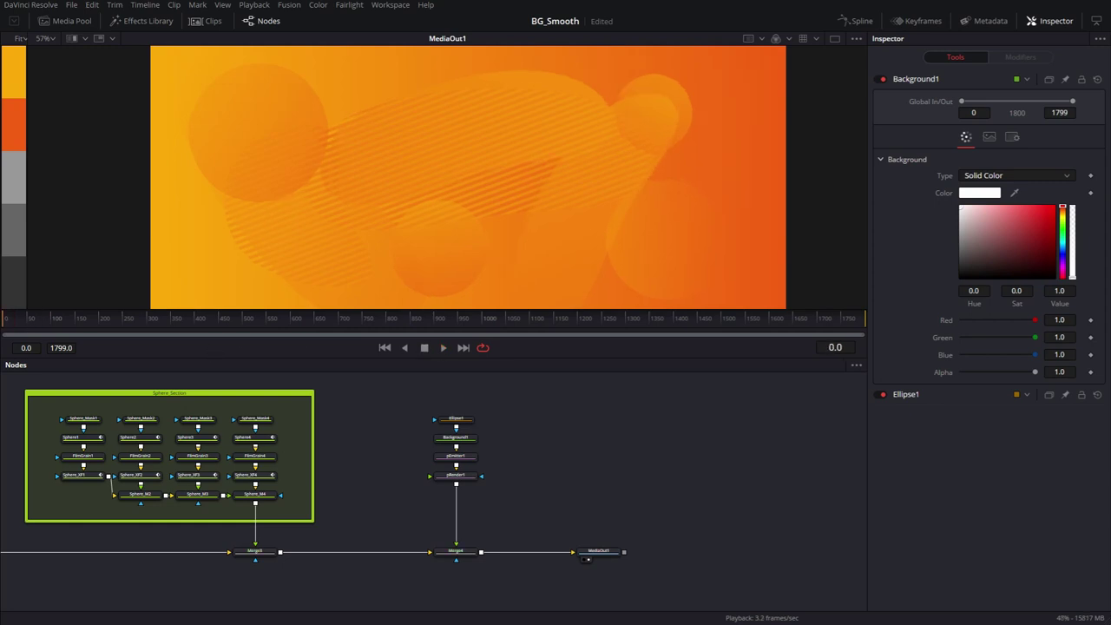
pyautogui.click(458, 455)
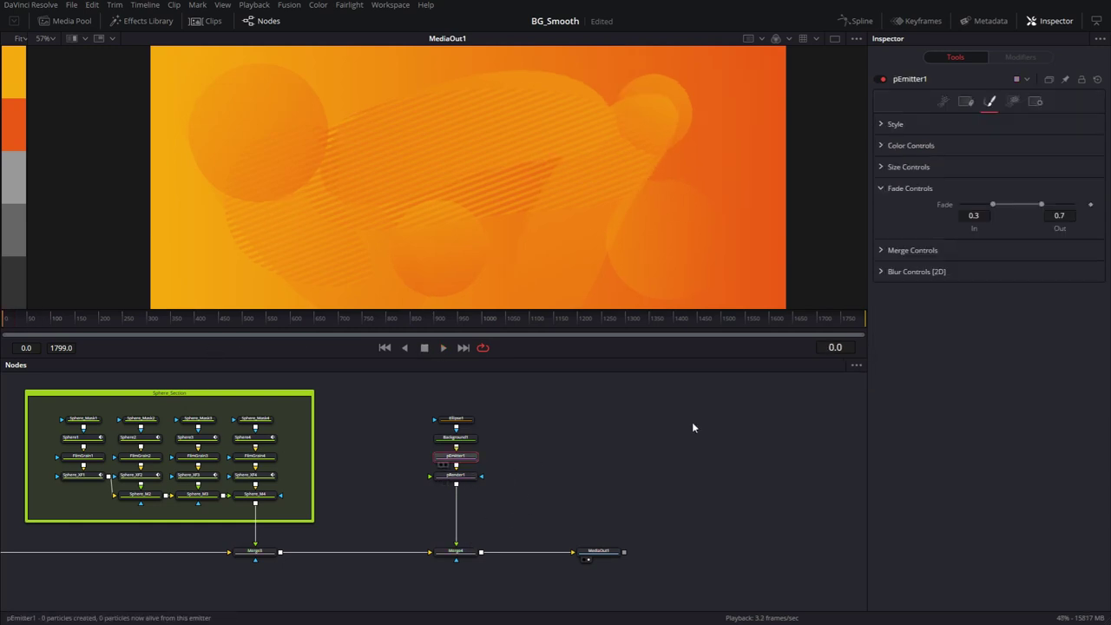
pyautogui.click(944, 102)
pyautogui.click(903, 308)
pyautogui.click(1059, 324)
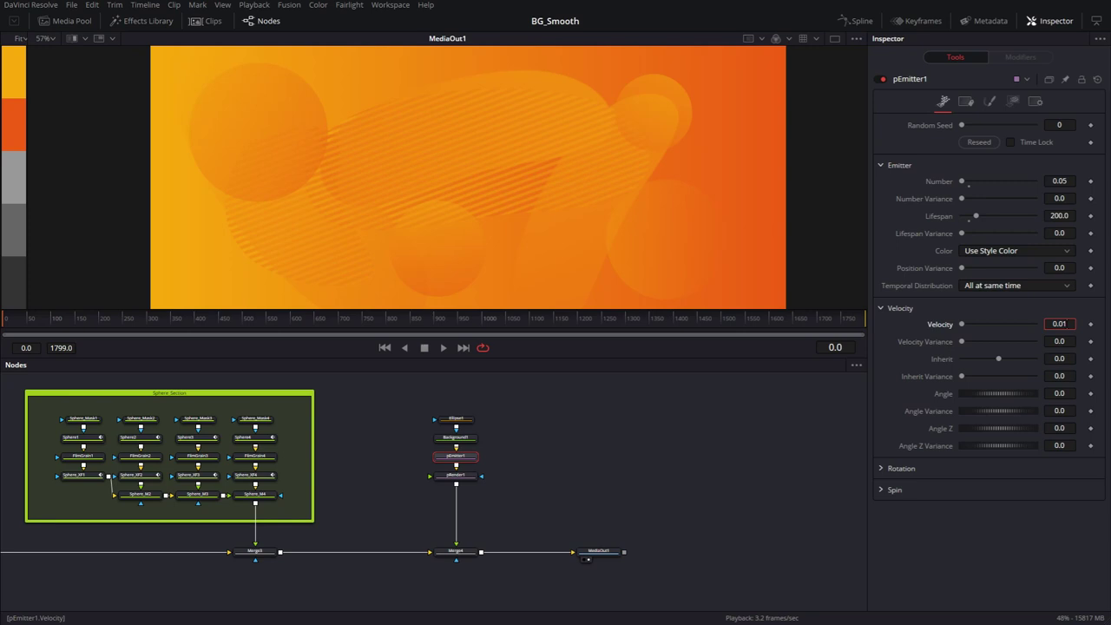
pyautogui.press('Tab')
pyautogui.press('Tab')
pyautogui.press('Tab')
pyautogui.press('Tab')
pyautogui.press('Tab')
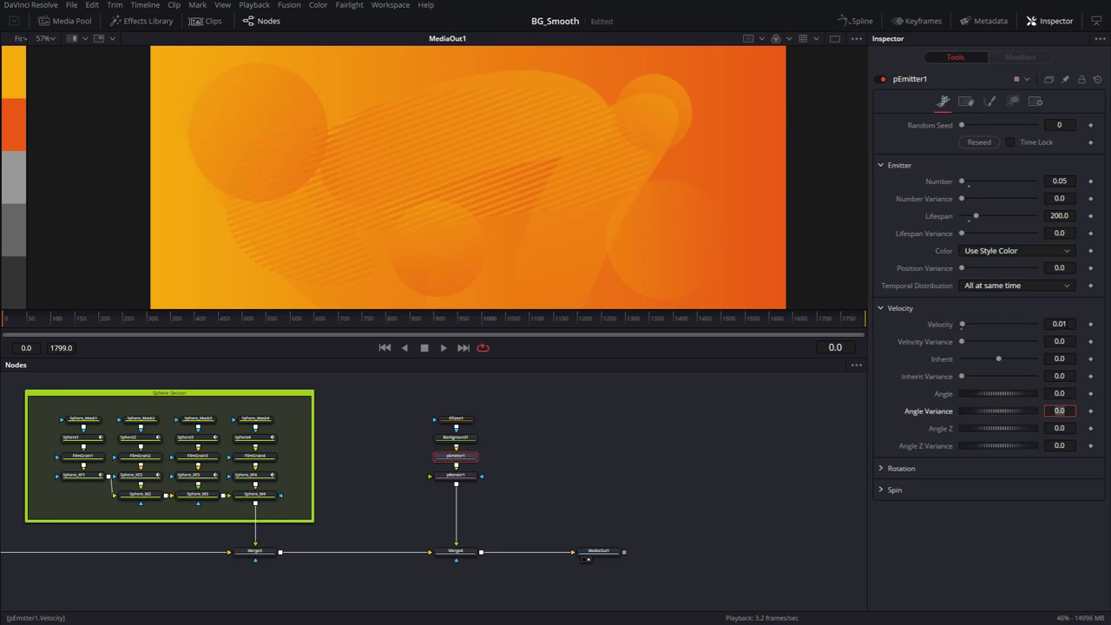
pyautogui.press('Tab')
# Step: Lower Merge4's Blend to 0.5 to make the ring particles semi-transparent
pyautogui.click(455, 550)
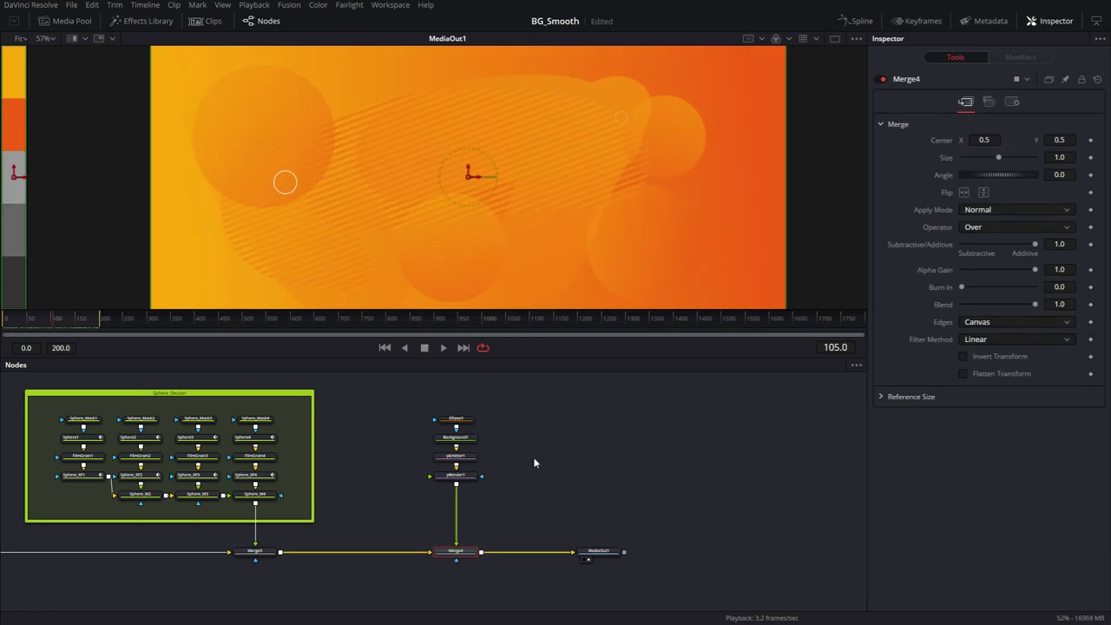
pyautogui.moveTo(1034, 304); pyautogui.dragTo(1004, 307)
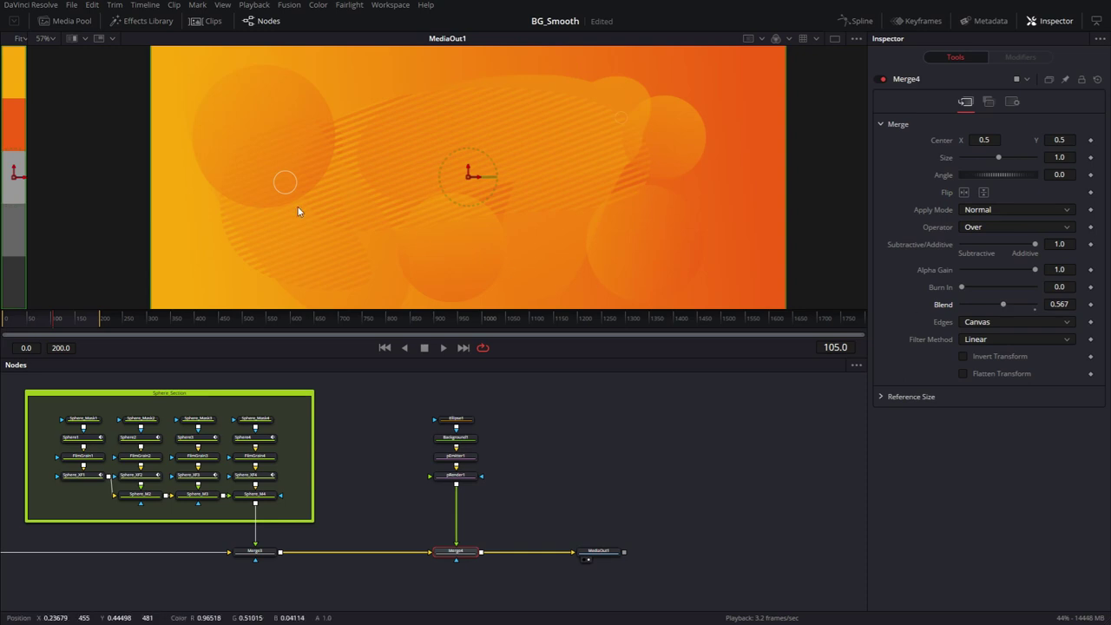
pyautogui.click(1059, 304)
pyautogui.write('0.5')
pyautogui.press('Tab')
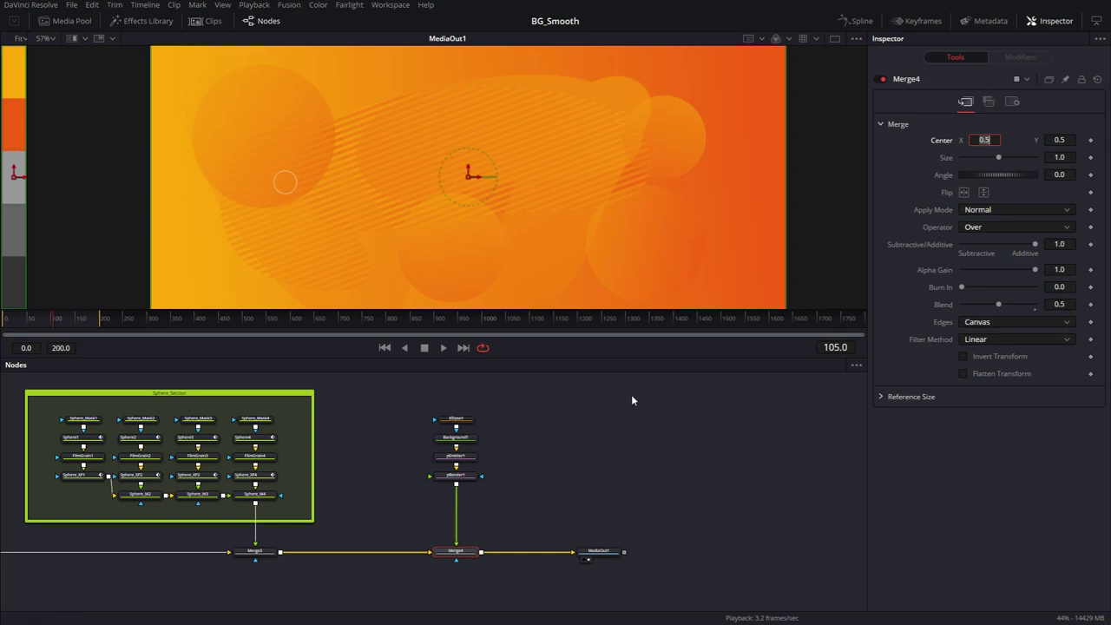
# Step: Duplicate the ring particle chain with Merge4 and wire the copy in between Merge4 and MediaOut1
pyautogui.moveTo(409, 403); pyautogui.dragTo(473, 573)
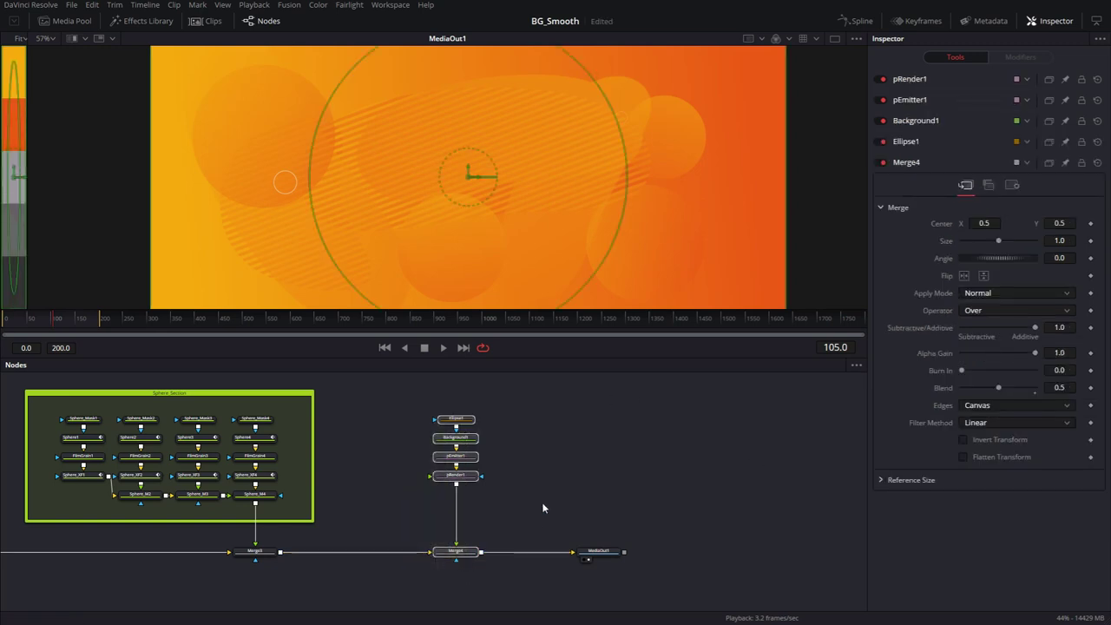
pyautogui.hotkey('ctrl', 'c')
pyautogui.hotkey('ctrl', 'v')
pyautogui.moveTo(602, 551); pyautogui.dragTo(635, 555)
pyautogui.moveTo(541, 457); pyautogui.dragTo(540, 554)
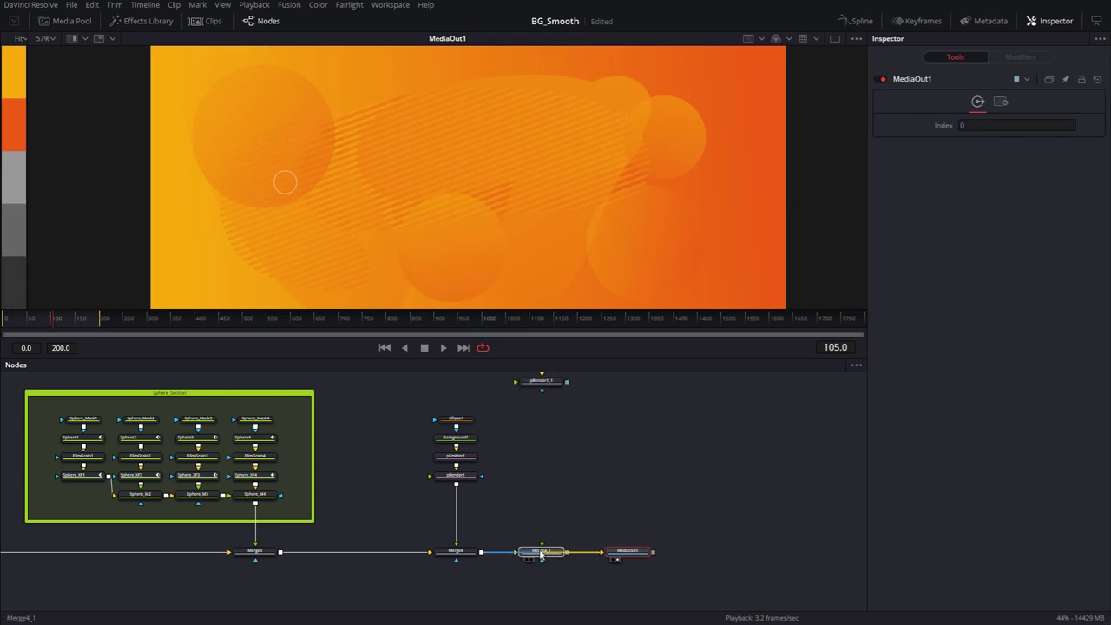
pyautogui.moveTo(619, 357); pyautogui.dragTo(619, 284)
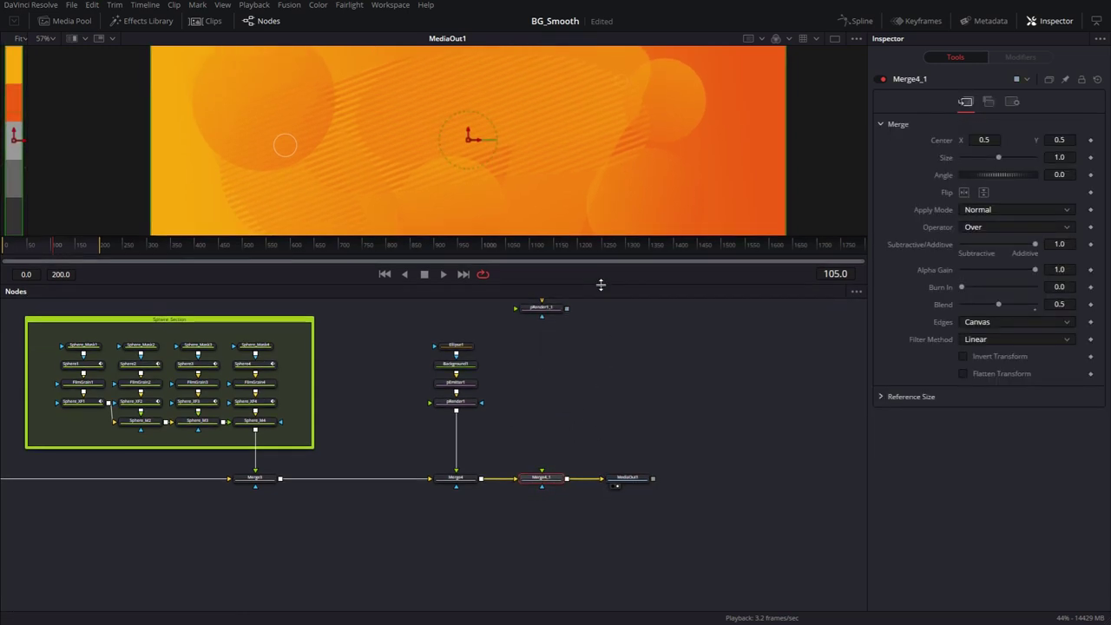
pyautogui.moveTo(553, 394); pyautogui.dragTo(545, 549)
pyautogui.click(662, 439)
# Step: Replace the copied ellipse mask with a new Rectangle mask feeding Background1_1
pyautogui.moveTo(555, 421); pyautogui.dragTo(617, 401)
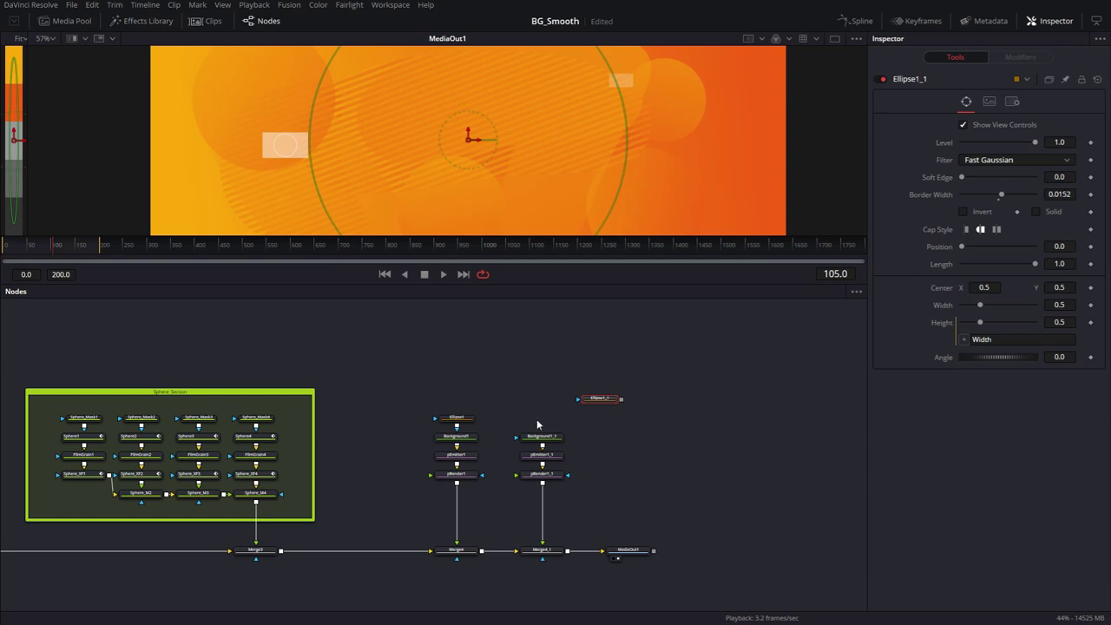
pyautogui.press('Delete')
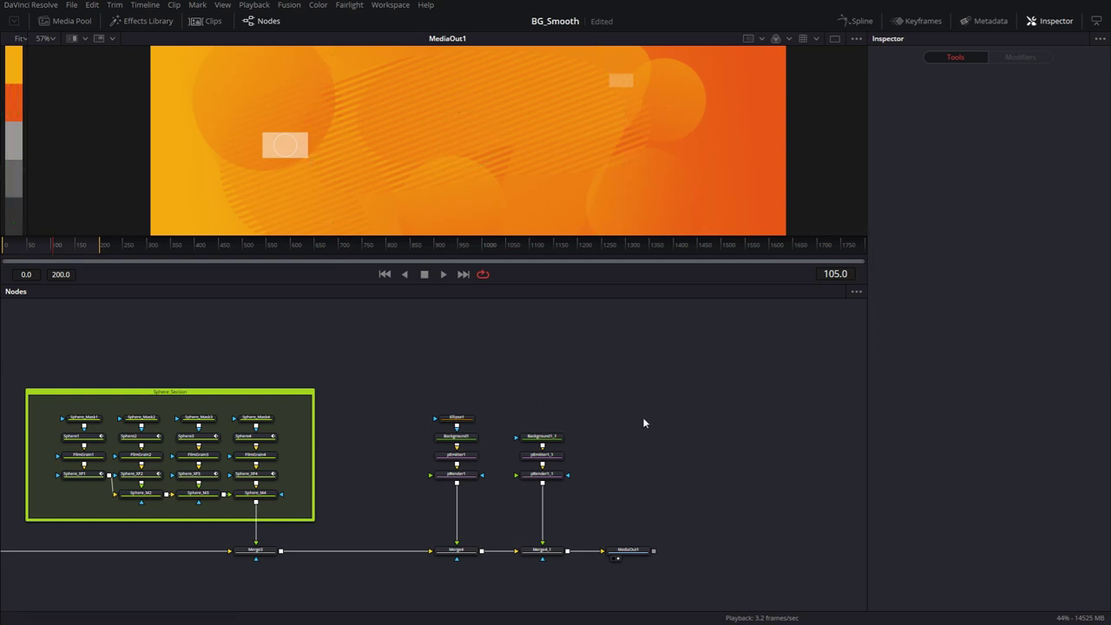
pyautogui.hotkey('shift', 'space')
pyautogui.write('rct')
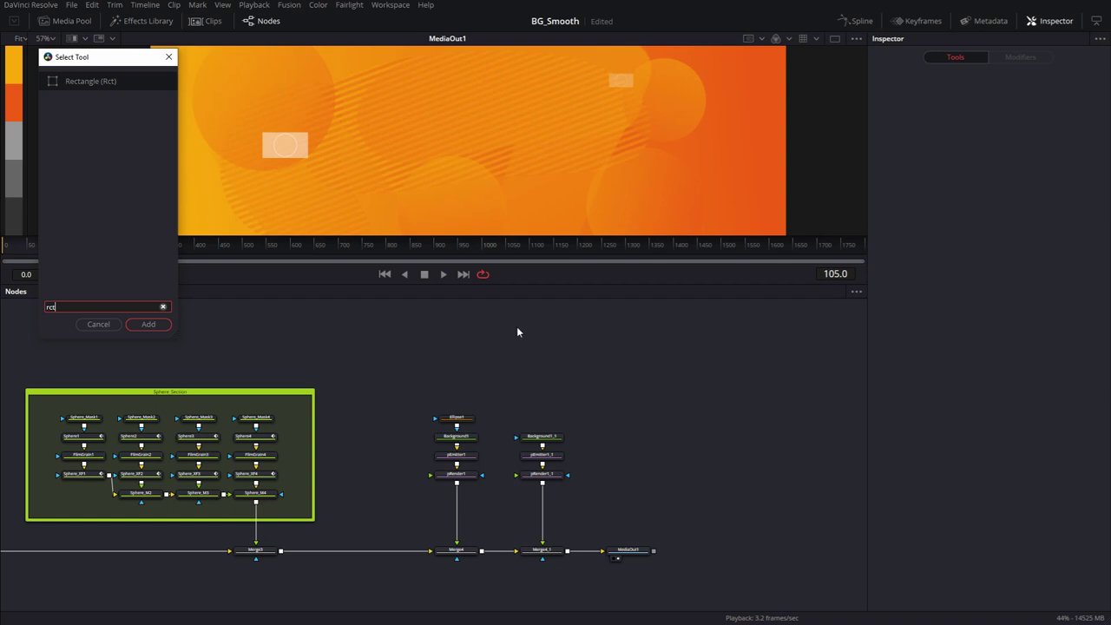
pyautogui.click(163, 327)
pyautogui.moveTo(564, 381); pyautogui.dragTo(545, 436)
pyautogui.moveTo(542, 380); pyautogui.dragTo(542, 399)
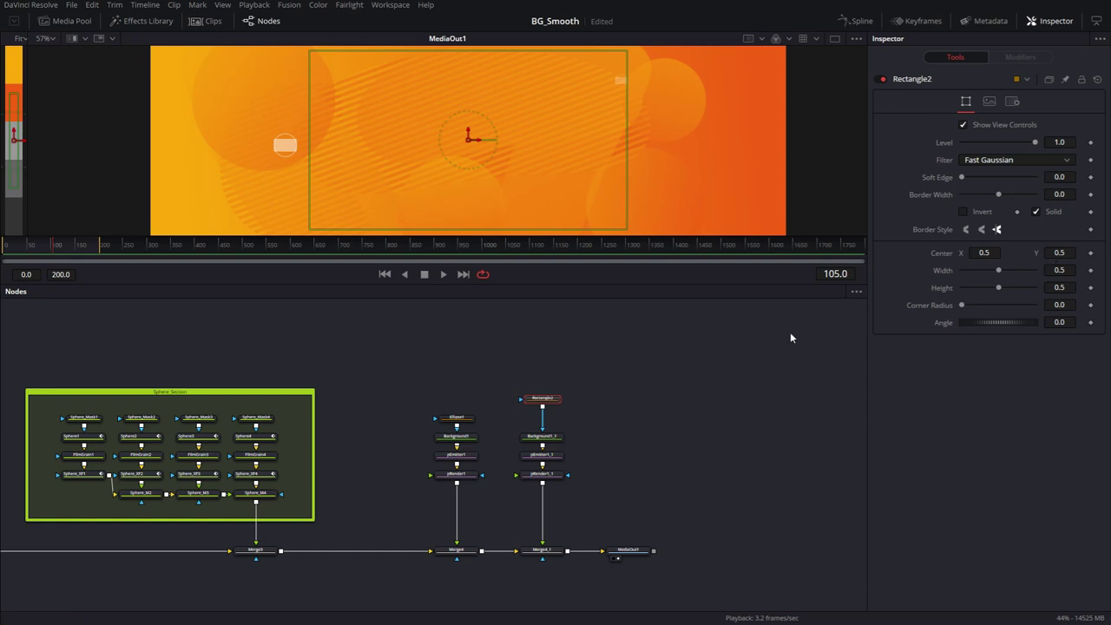
# Step: Reseed pEmitter1_1 so the copied particles appear in different positions from the rings
pyautogui.moveTo(588, 286); pyautogui.dragTo(587, 458)
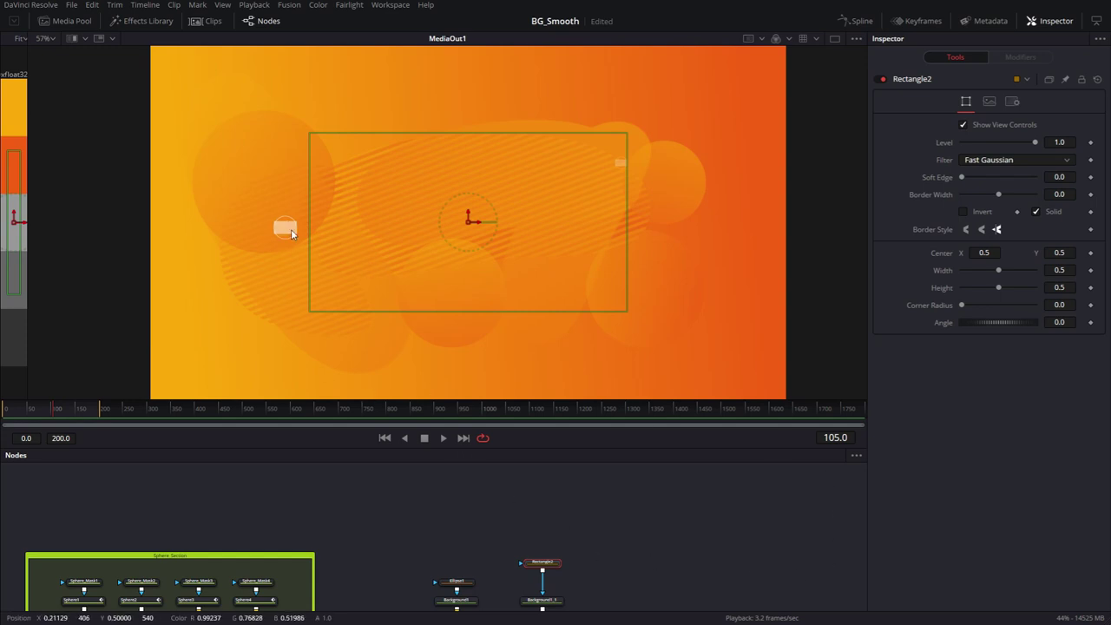
pyautogui.scroll(-2, 636, 563)
pyautogui.click(547, 583)
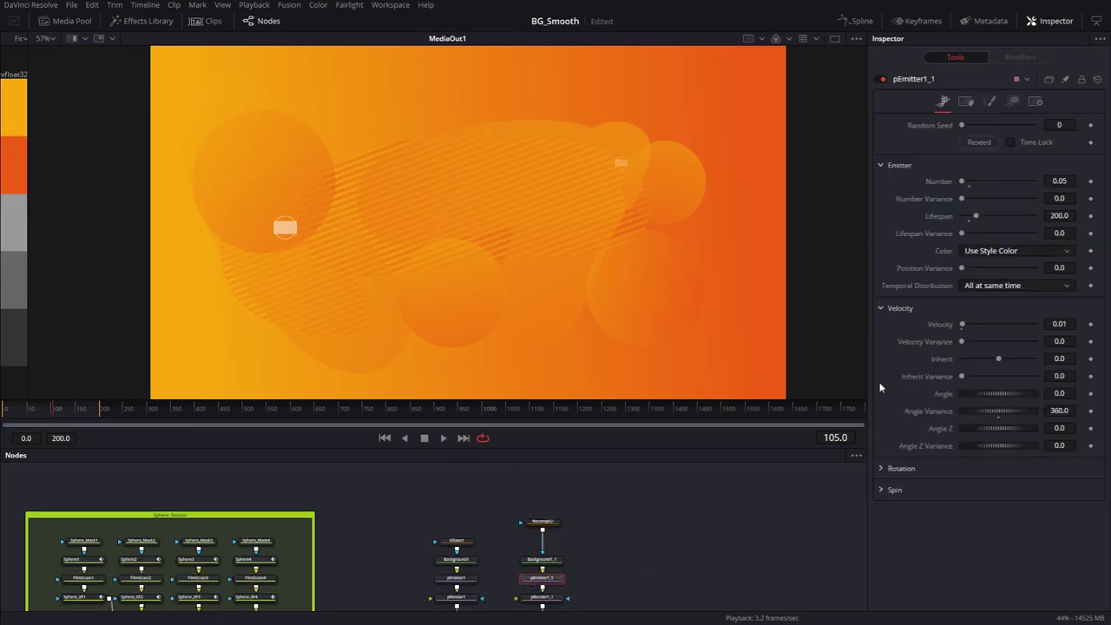
pyautogui.click(978, 142)
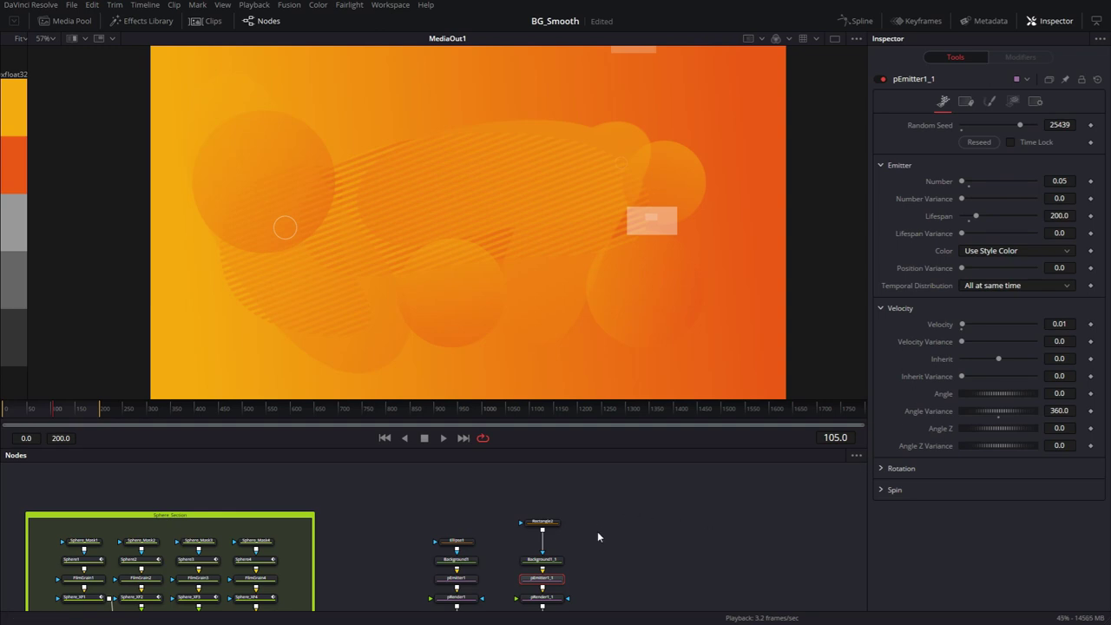
# Step: Form a plus by setting Rectangle2 to 0.016 wide and 0.15 high and chaining a copy about 0.079 wide and 0.055 high
pyautogui.click(542, 522)
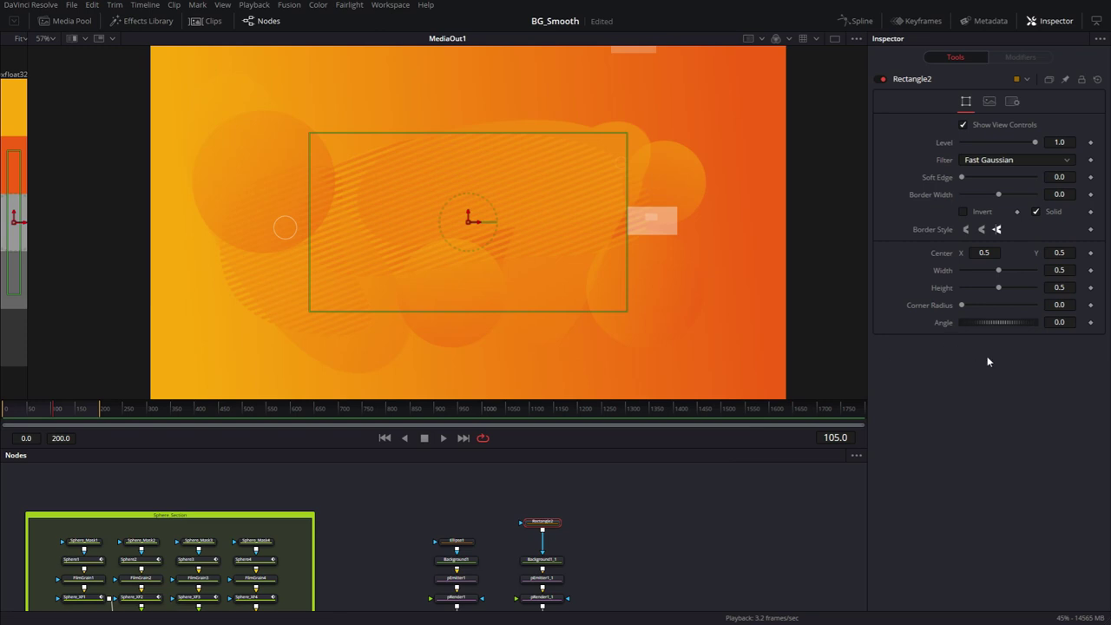
pyautogui.moveTo(999, 273); pyautogui.dragTo(972, 293)
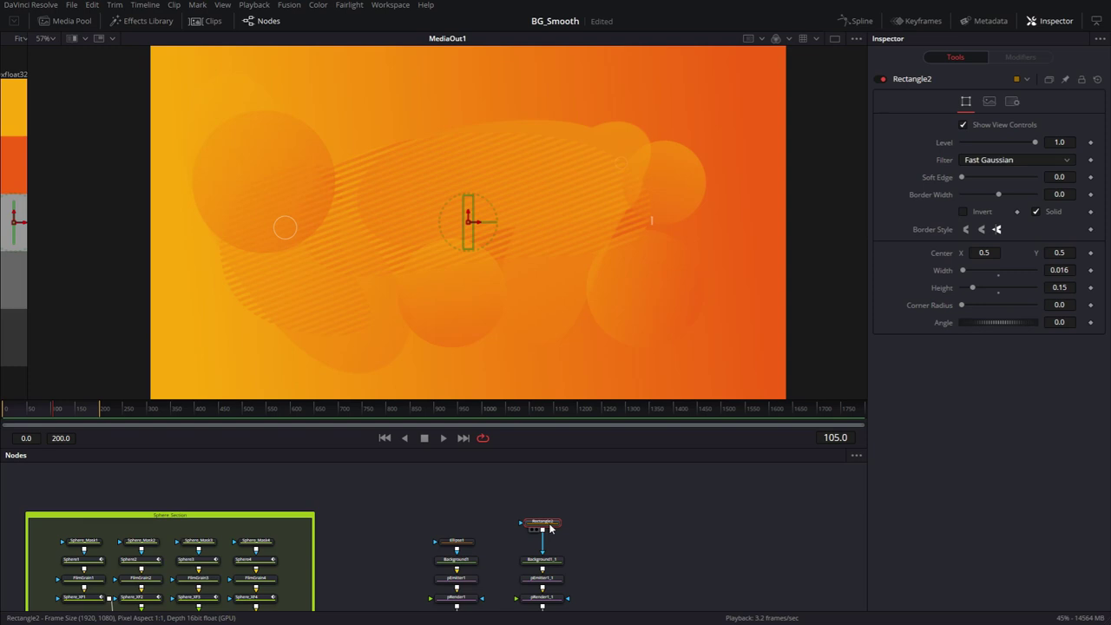
pyautogui.hotkey('ctrl', 'v')
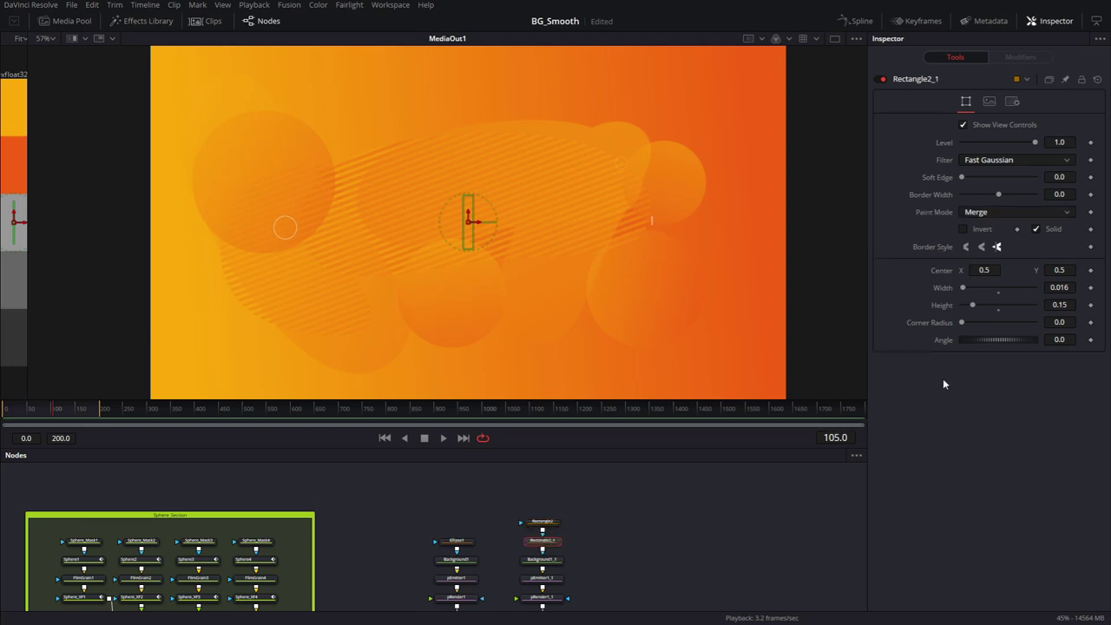
pyautogui.moveTo(965, 289); pyautogui.dragTo(966, 306)
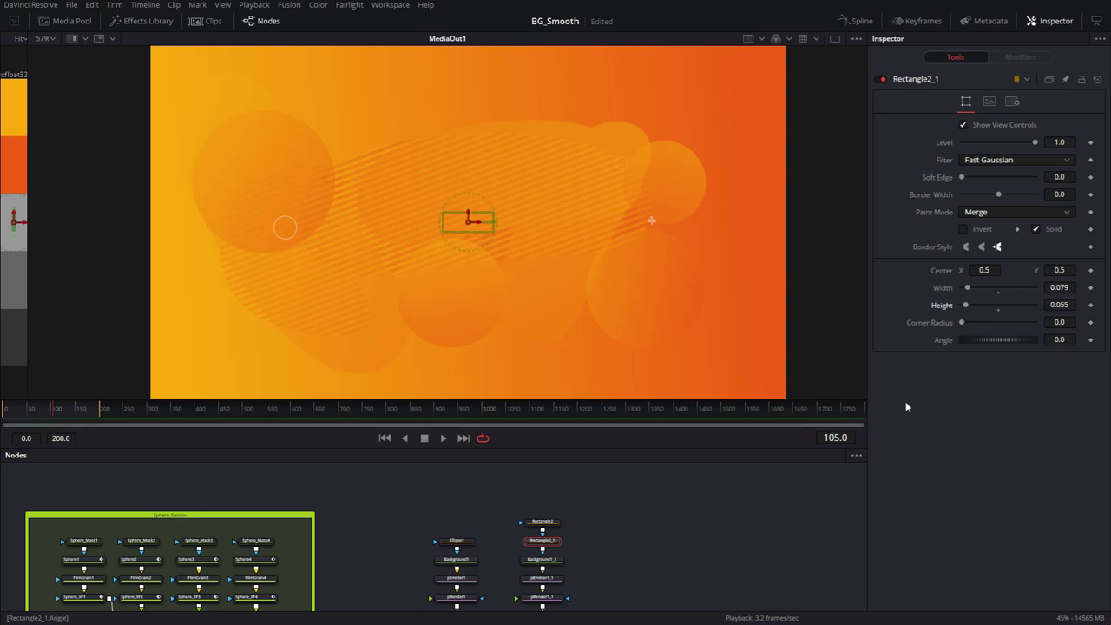
pyautogui.moveTo(558, 541); pyautogui.dragTo(558, 521)
# Step: Balance the plus by setting Rectangle2 to about 0.0286 wide and 0.205 high and Rectangle2_1 to about 0.1128 wide
pyautogui.scroll(5, 641, 229)
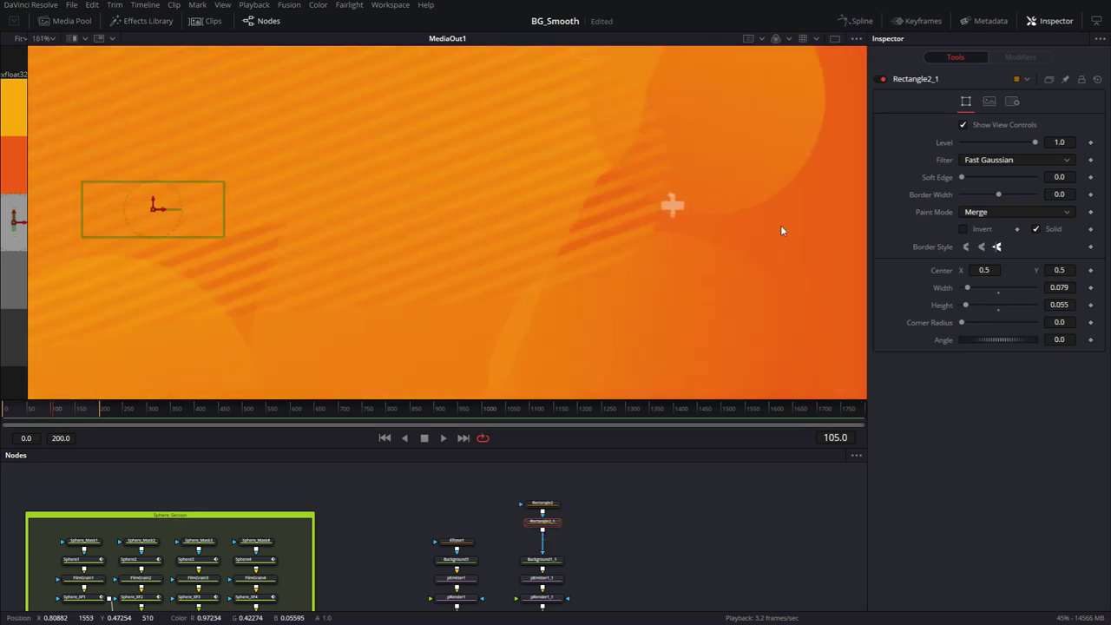
pyautogui.moveTo(780, 227); pyautogui.dragTo(610, 272)
pyautogui.scroll(5, 521, 296)
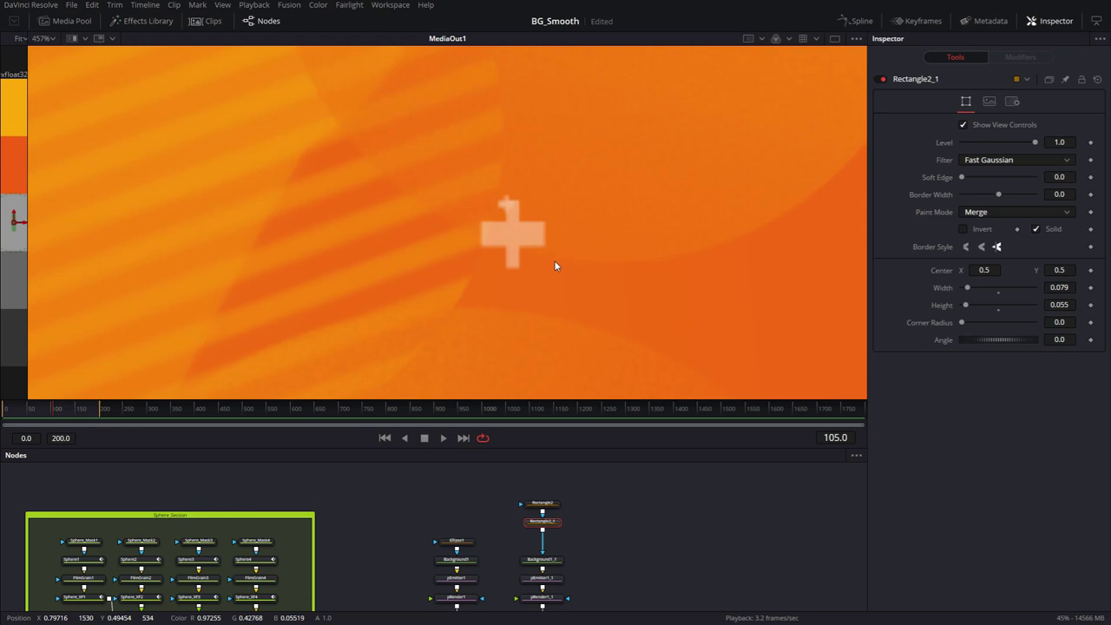
pyautogui.click(554, 502)
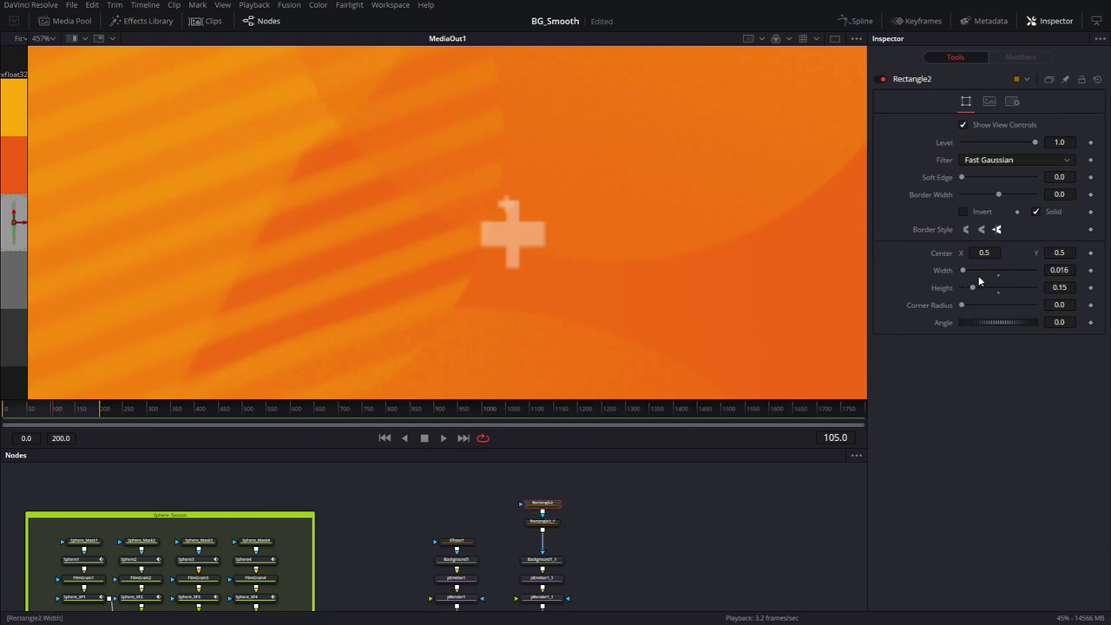
pyautogui.moveTo(974, 290); pyautogui.dragTo(972, 272)
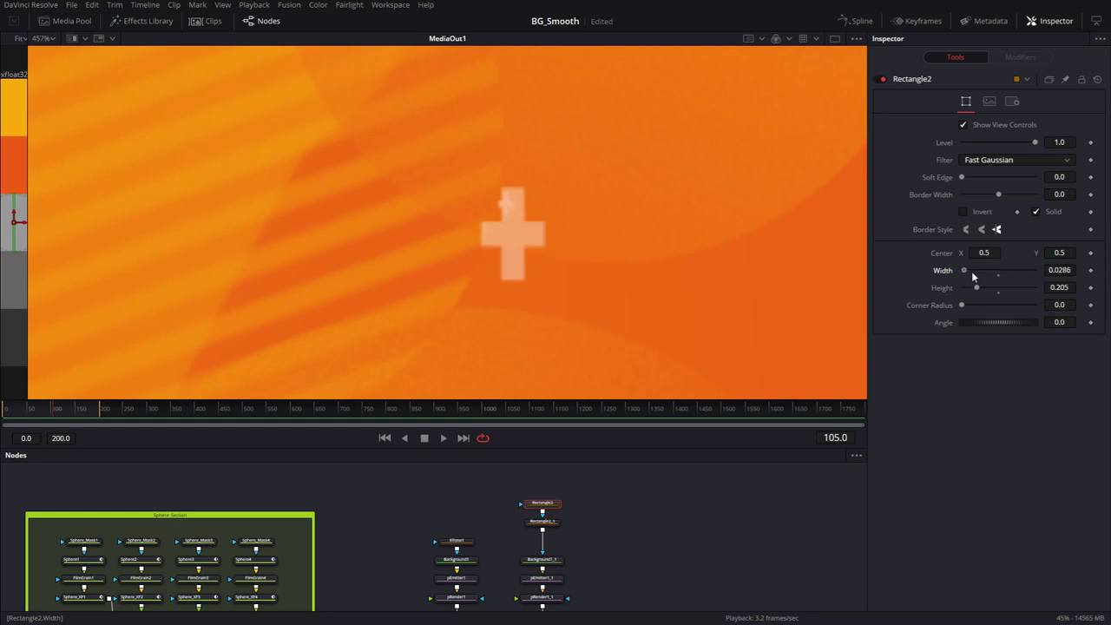
pyautogui.click(543, 521)
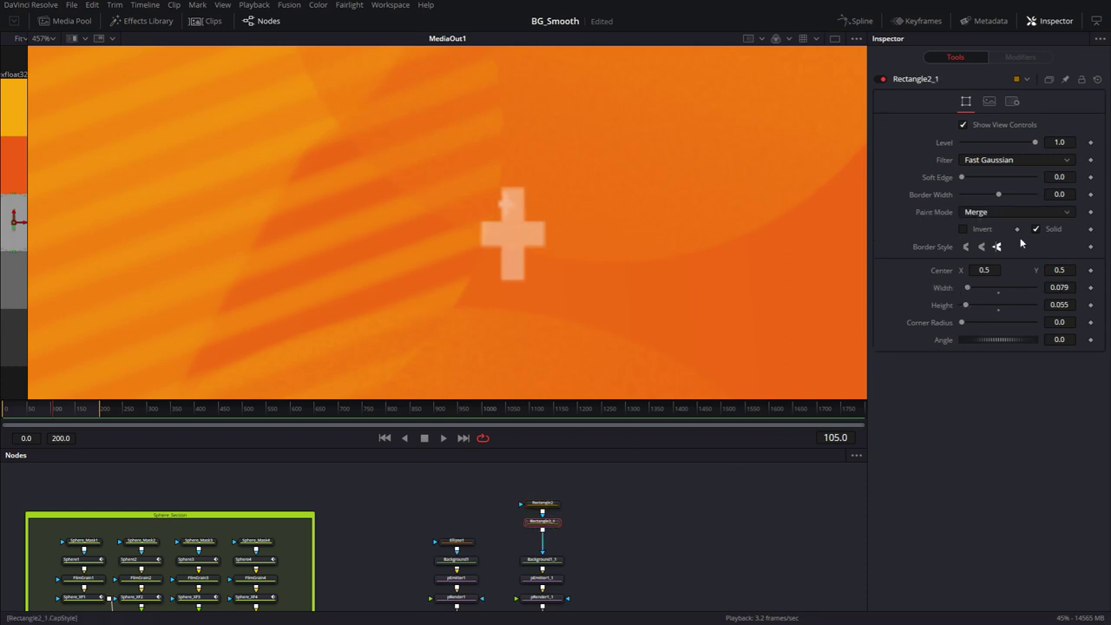
pyautogui.moveTo(970, 291); pyautogui.dragTo(992, 284)
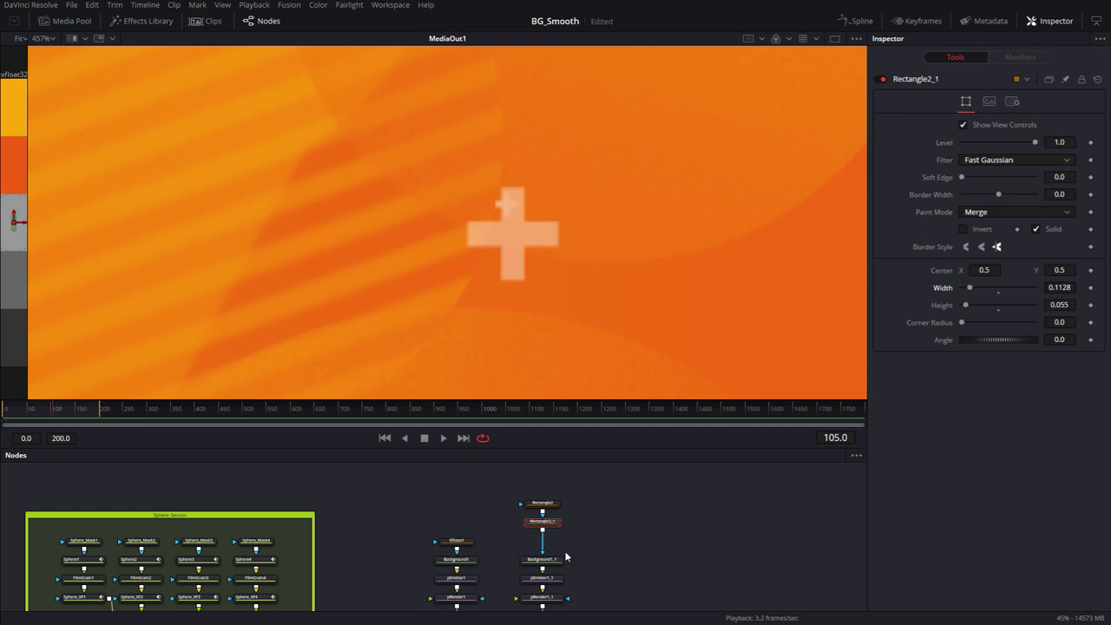
# Step: Move Background1_1 and both rectangle masks up to leave a gap above pEmitter1_1
pyautogui.moveTo(517, 491); pyautogui.dragTo(566, 538)
pyautogui.click(572, 503)
pyautogui.click(560, 501)
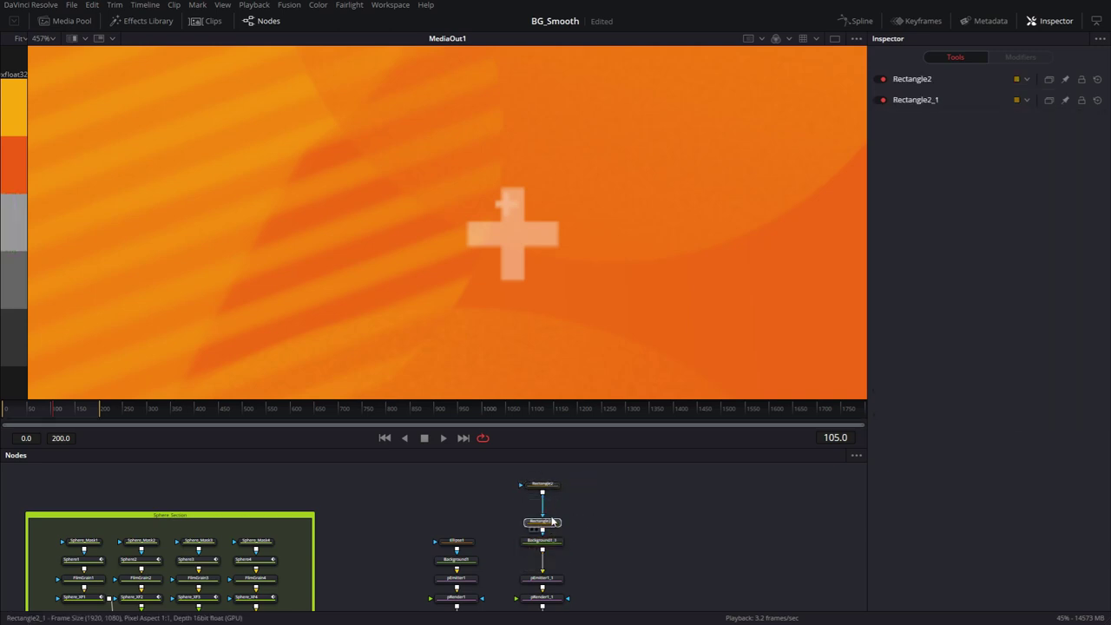
pyautogui.click(552, 522)
pyautogui.moveTo(542, 483); pyautogui.dragTo(541, 503)
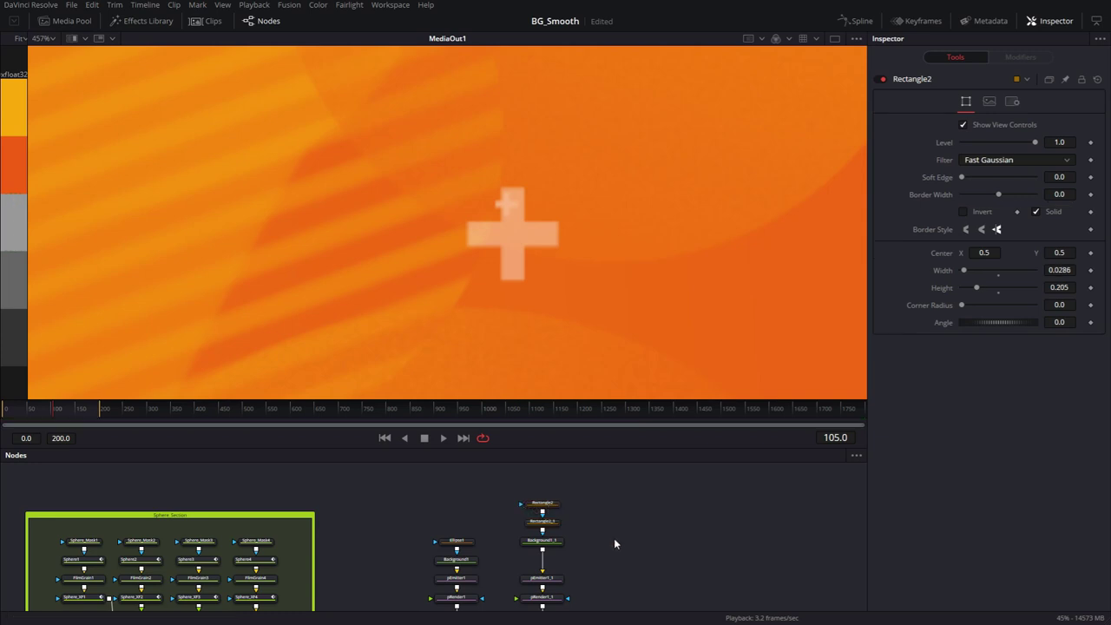
# Step: Insert a Transform node between Background1_1 and pEmitter1_1 and set its Angle to 45
pyautogui.hotkey('shift', 'space')
pyautogui.write('xf')
pyautogui.click(148, 324)
pyautogui.moveTo(627, 535); pyautogui.dragTo(537, 567)
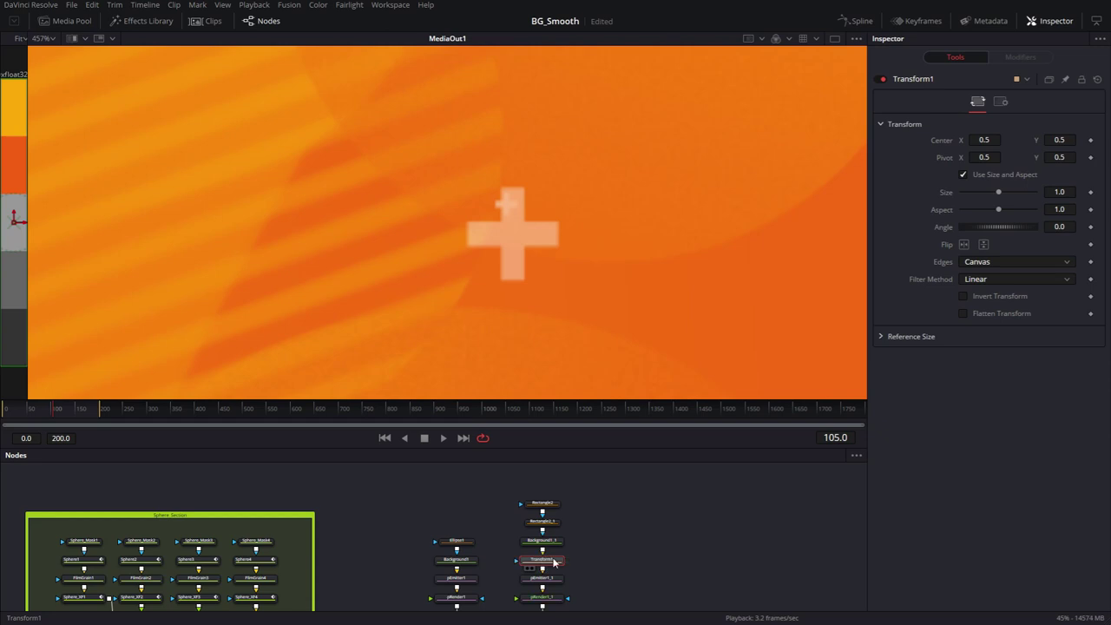
pyautogui.click(1067, 226)
pyautogui.write('45')
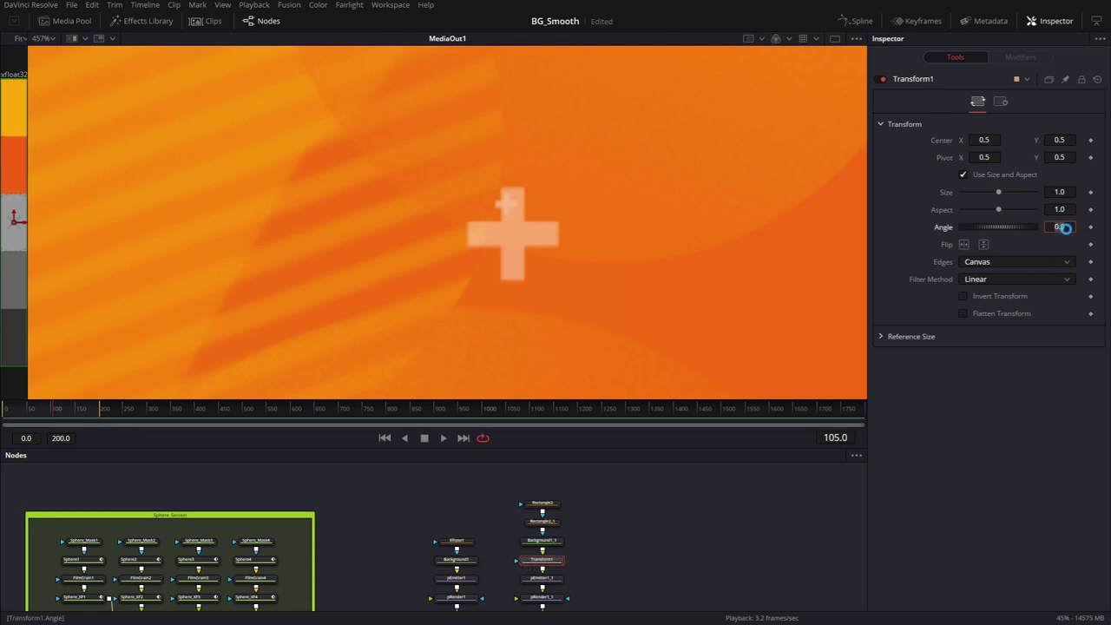
pyautogui.press('Tab')
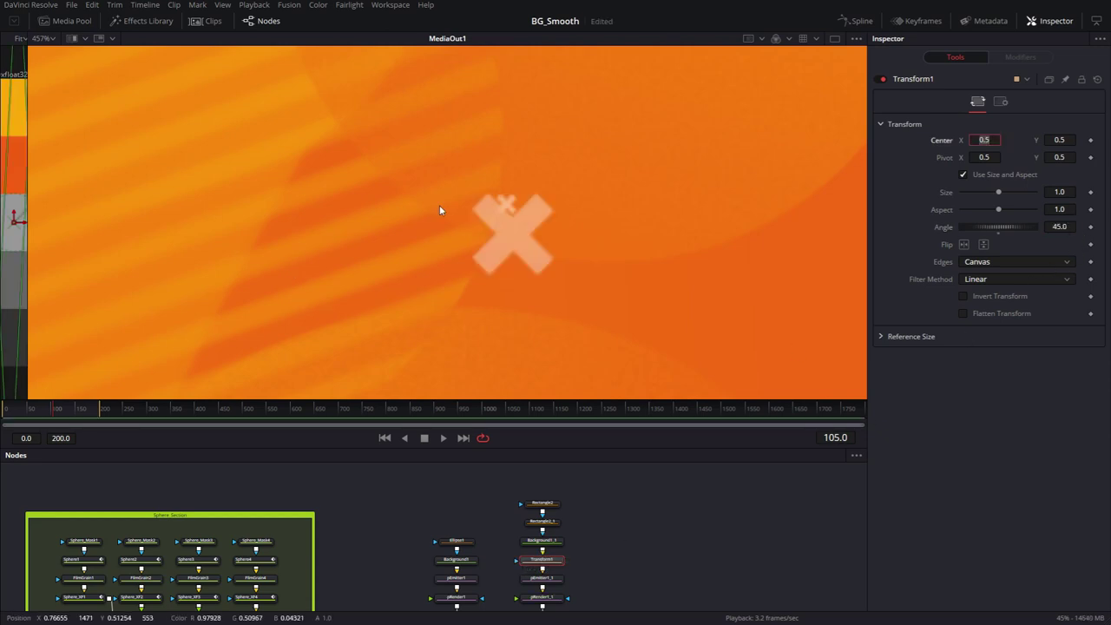
pyautogui.scroll(-6, 442, 207)
pyautogui.moveTo(442, 206); pyautogui.dragTo(604, 227)
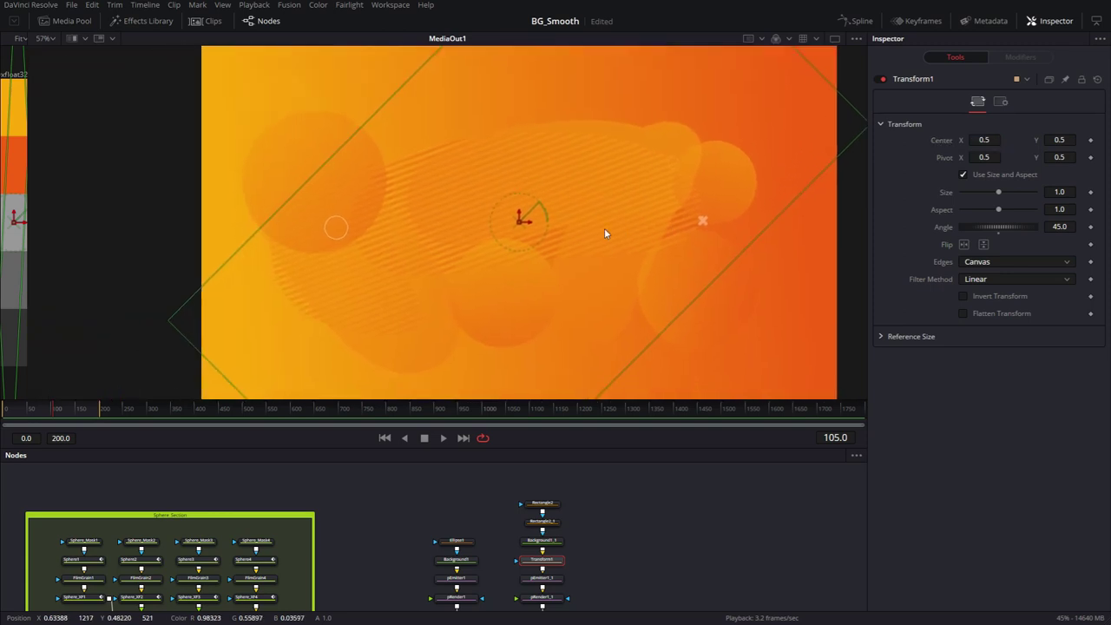
pyautogui.scroll(-2, 573, 229)
pyautogui.moveTo(535, 234); pyautogui.dragTo(489, 226)
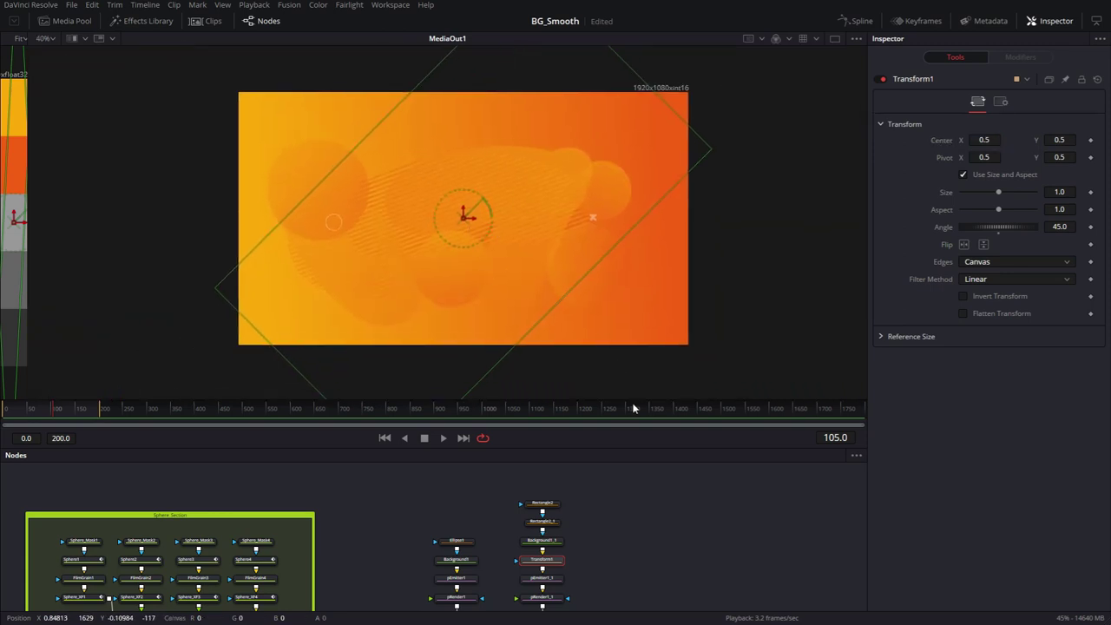
pyautogui.click(601, 495)
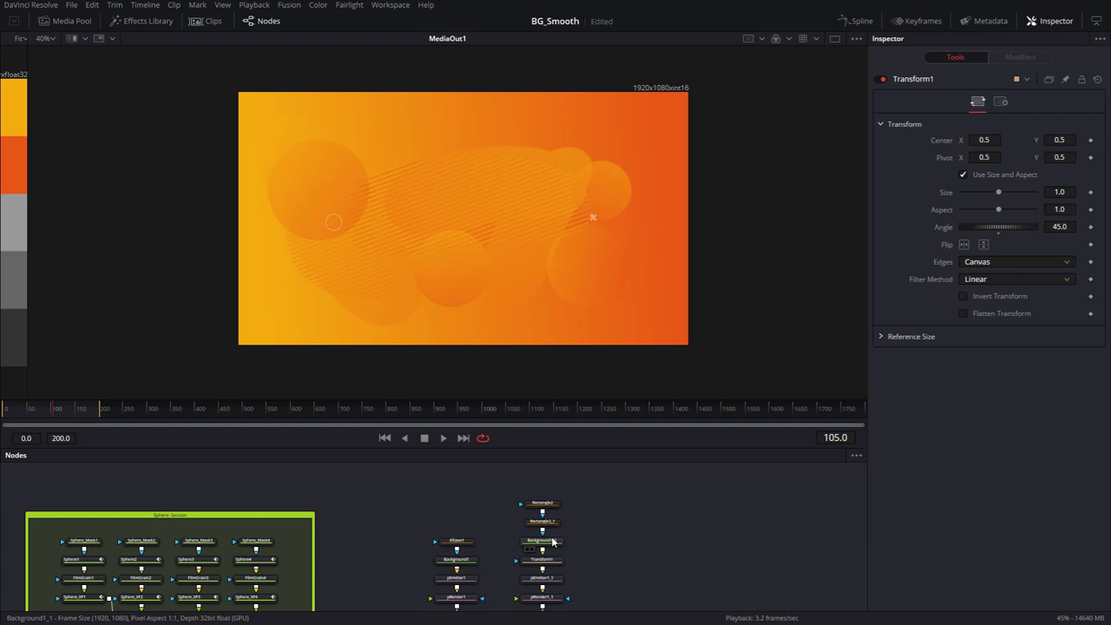
# Step: Increase the particle Size of the cross emitter pEmitter1_1 to about 0.193 at frame 597
pyautogui.click(292, 409)
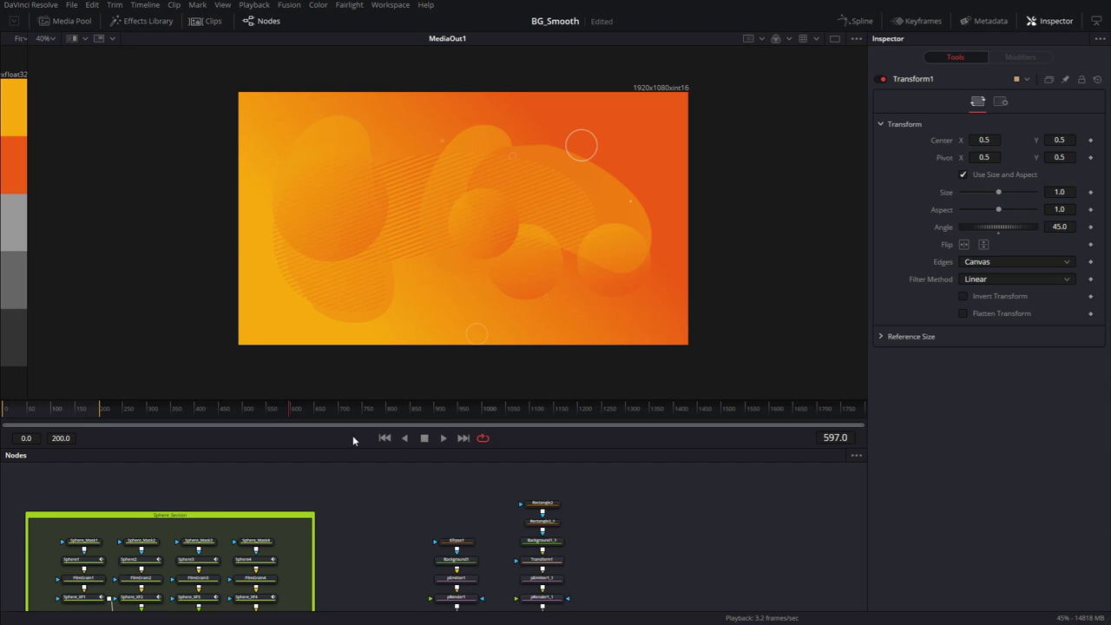
pyautogui.click(543, 577)
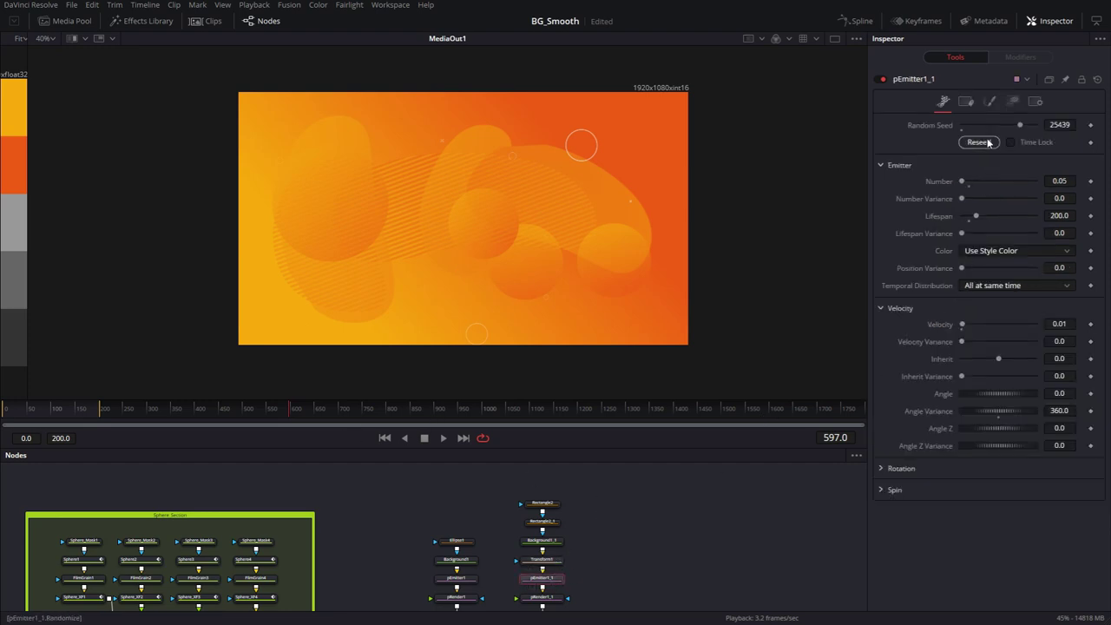
pyautogui.click(989, 100)
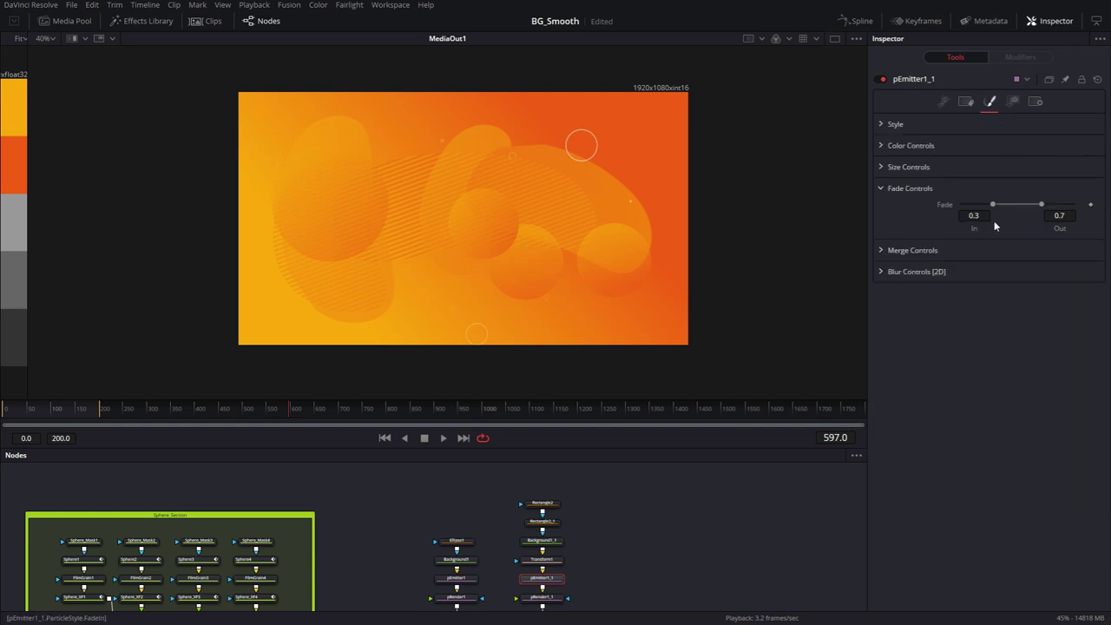
pyautogui.click(882, 187)
pyautogui.click(880, 167)
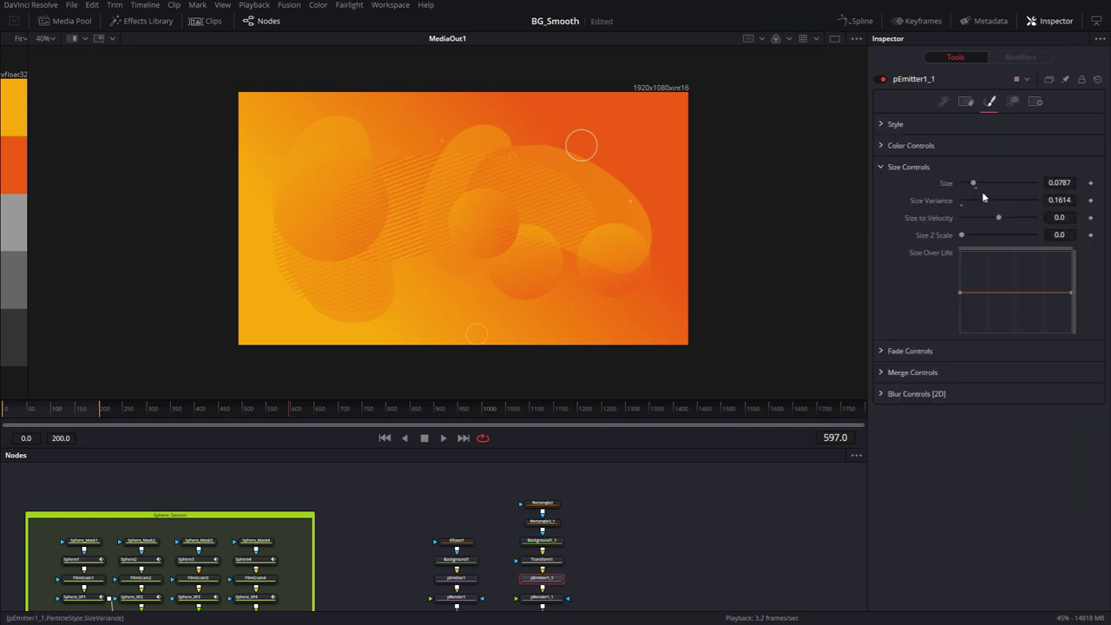
pyautogui.moveTo(972, 182); pyautogui.dragTo(991, 183)
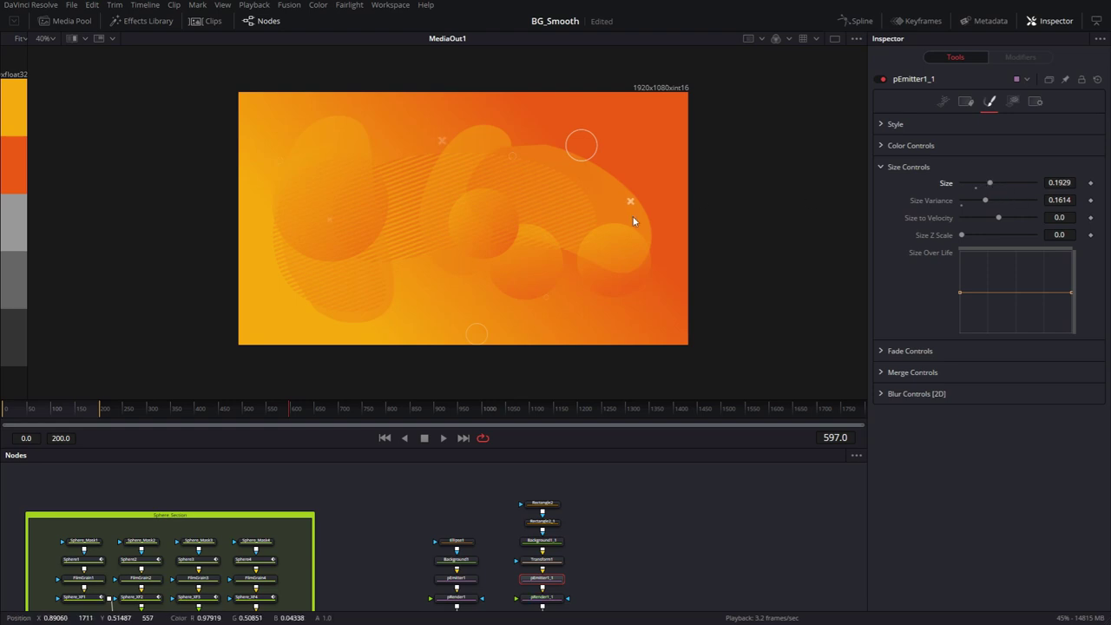
pyautogui.scroll(3, 631, 222)
pyautogui.scroll(-1, 627, 221)
pyautogui.hscroll(-3, 550, 224)
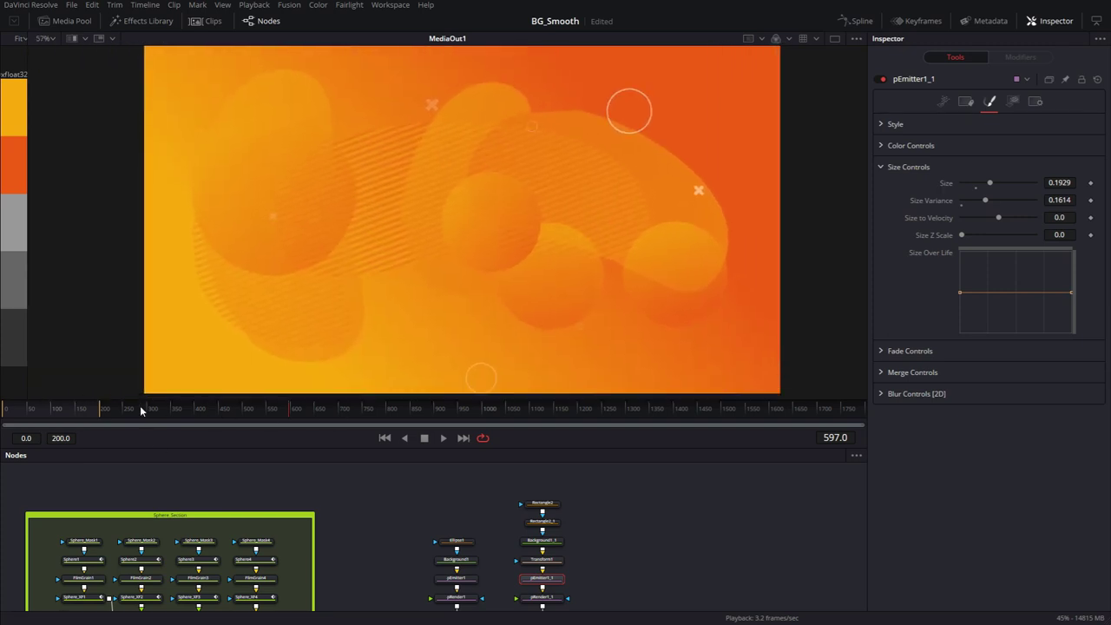
# Step: Set Pre-Generate Frames to 30 on both pRender1 and pRender1_1
pyautogui.click(101, 405)
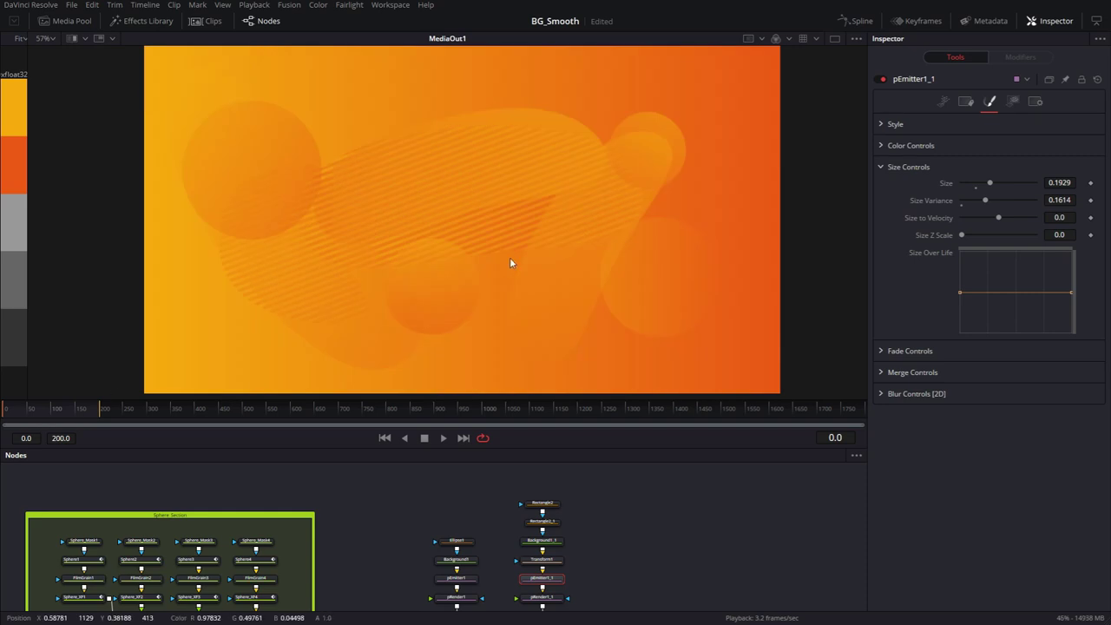
pyautogui.scroll(-2, 643, 561)
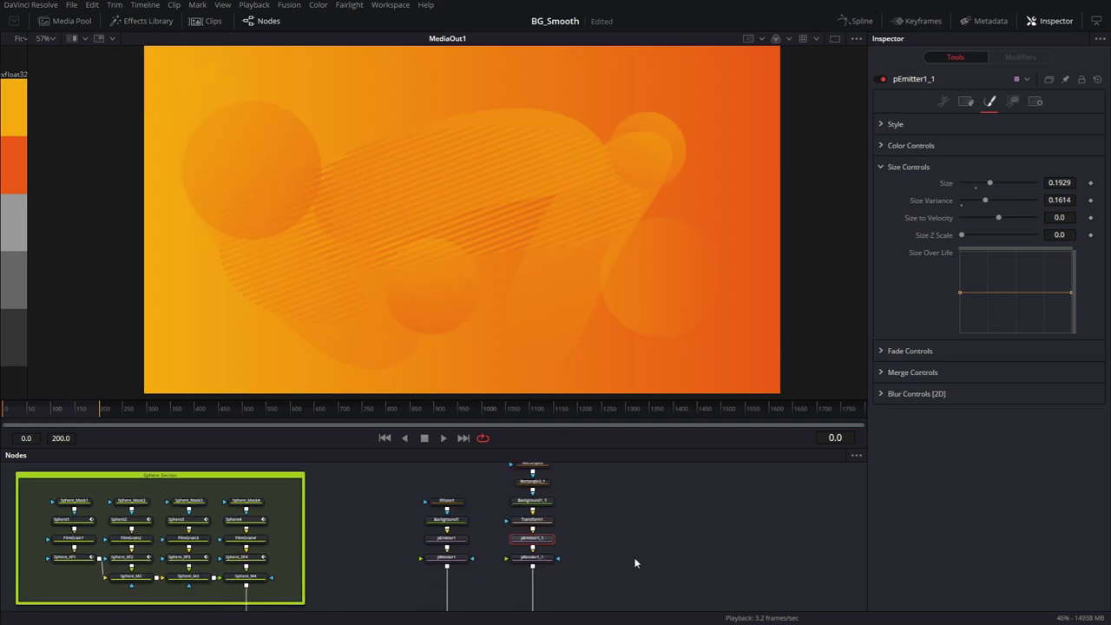
pyautogui.click(460, 539)
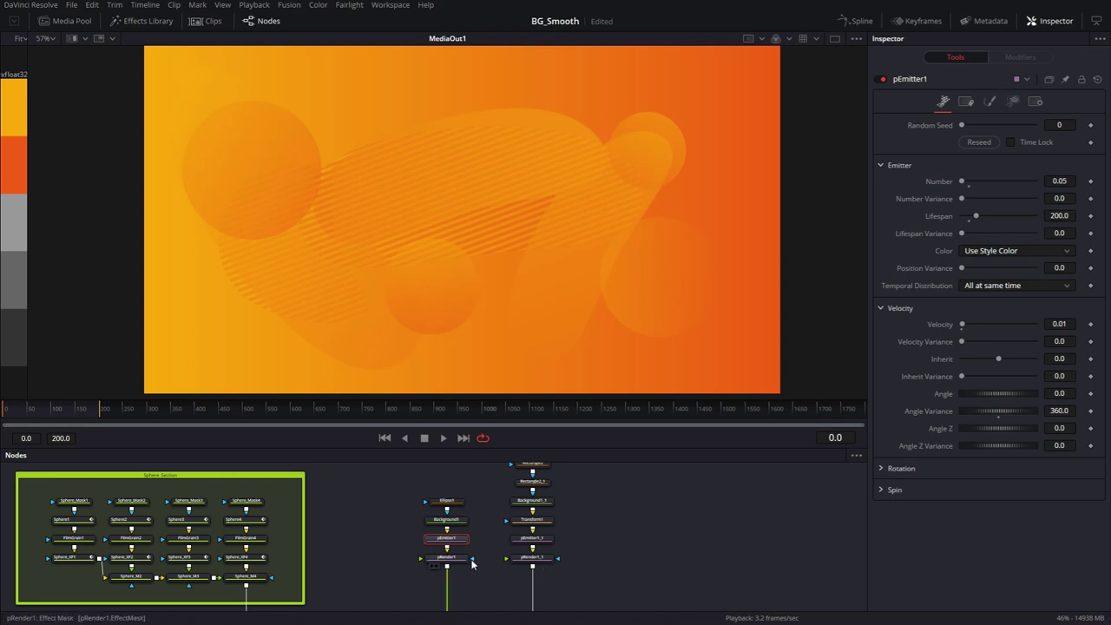
pyautogui.click(446, 560)
pyautogui.click(1058, 333)
pyautogui.write('30')
pyautogui.press('Tab')
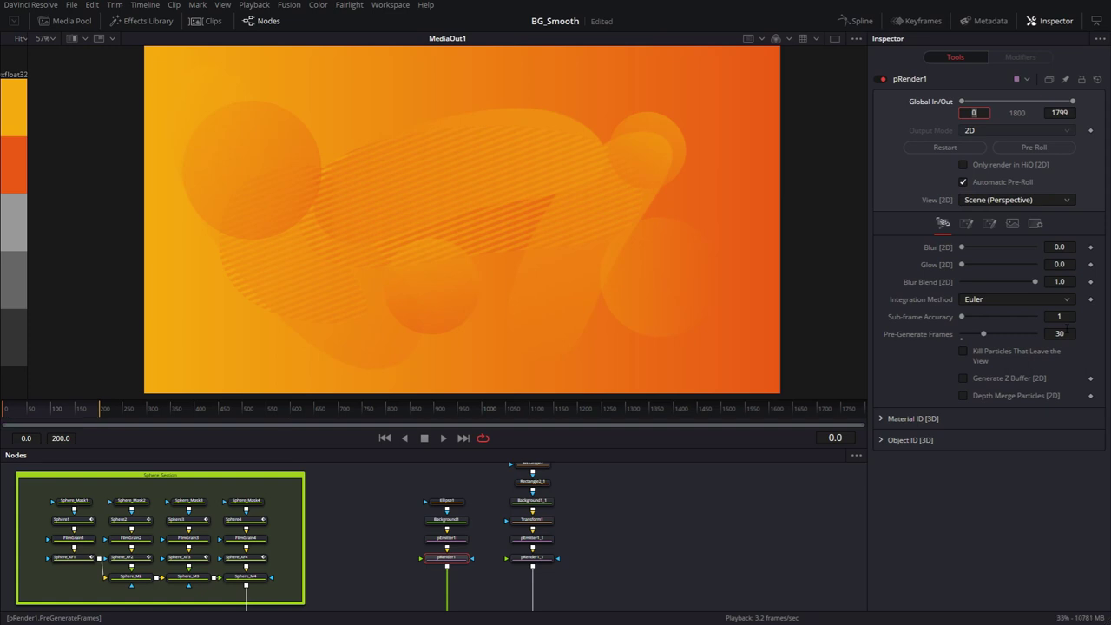
pyautogui.click(535, 561)
pyautogui.click(1059, 334)
pyautogui.write('30')
pyautogui.press('Tab')
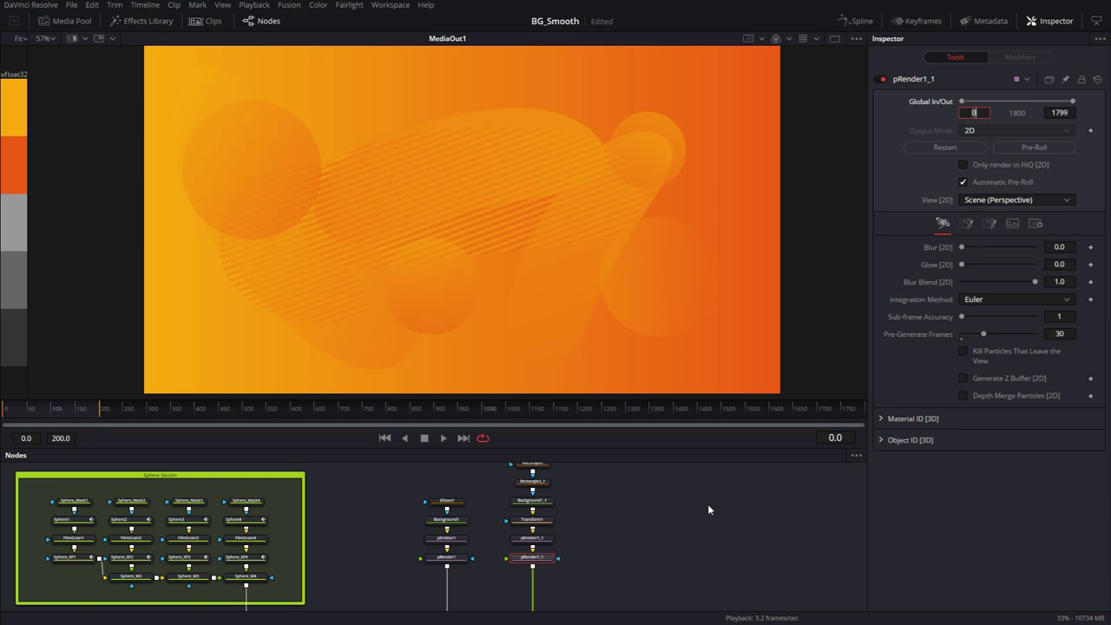
# Step: Check the particles at frame 512 and lower the Blend of Merge4_1 to about 0.276
pyautogui.moveTo(609, 548); pyautogui.dragTo(591, 500)
pyautogui.click(253, 421)
pyautogui.click(428, 584)
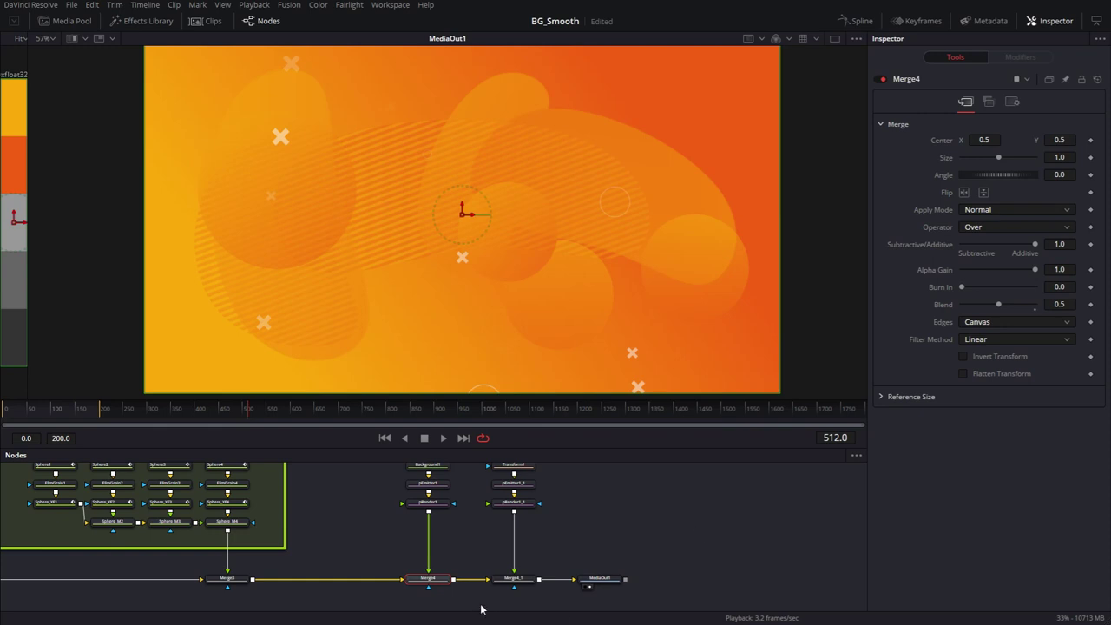
pyautogui.click(514, 578)
pyautogui.moveTo(1000, 307); pyautogui.dragTo(984, 315)
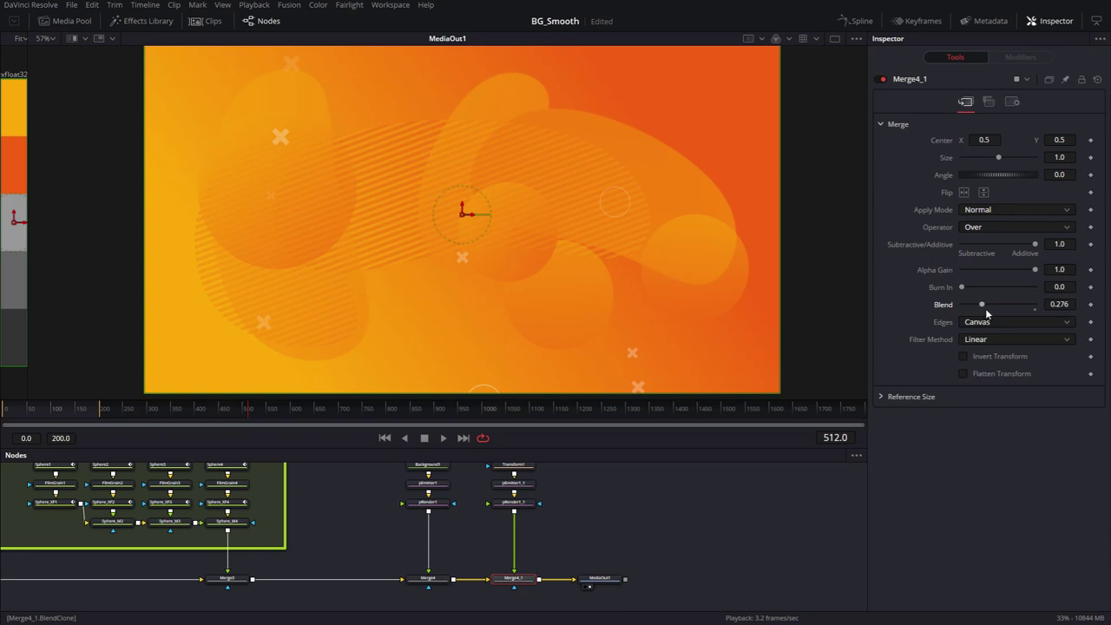
# Step: Enlarge the node area and move MediaOut1 farther away from Merge4_1
pyautogui.moveTo(521, 448); pyautogui.dragTo(512, 320)
pyautogui.moveTo(631, 415); pyautogui.dragTo(685, 470)
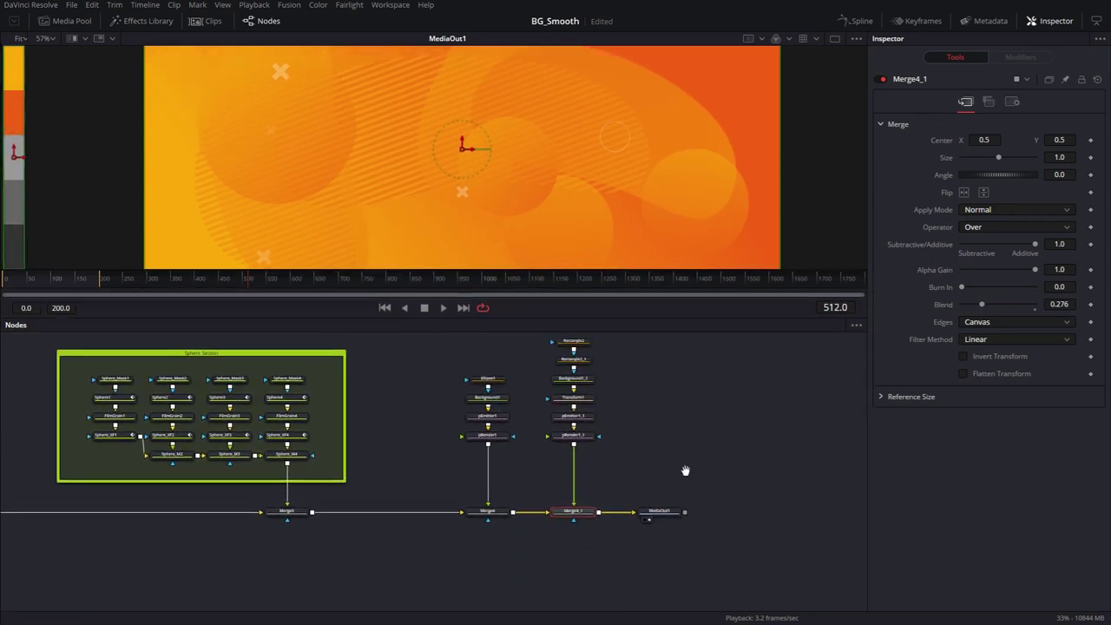
pyautogui.scroll(3, 649, 432)
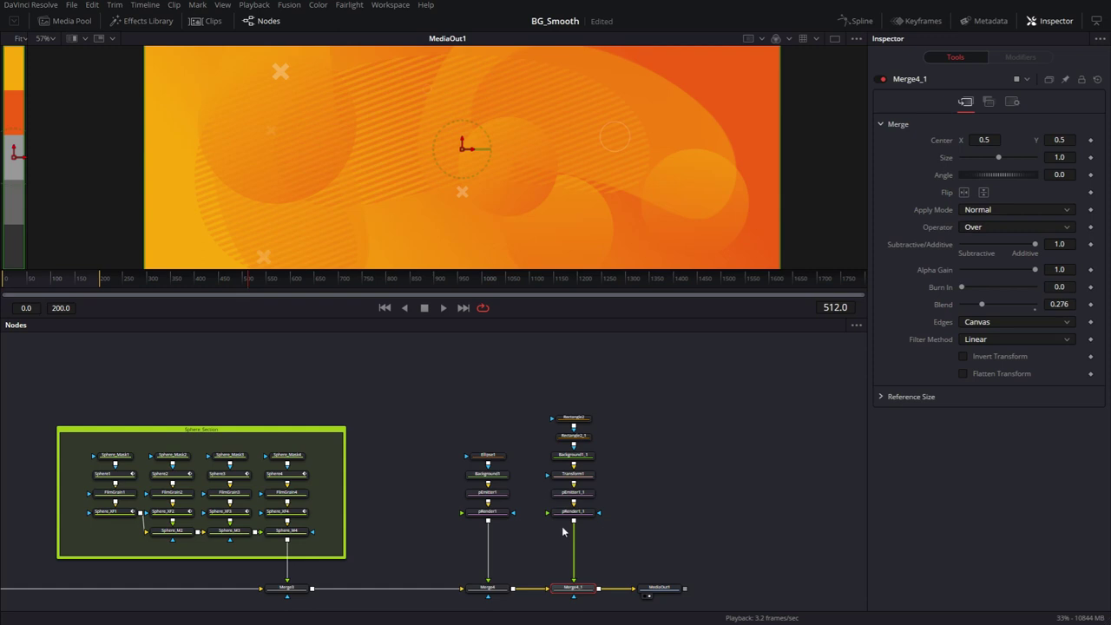
pyautogui.moveTo(660, 588); pyautogui.dragTo(774, 578)
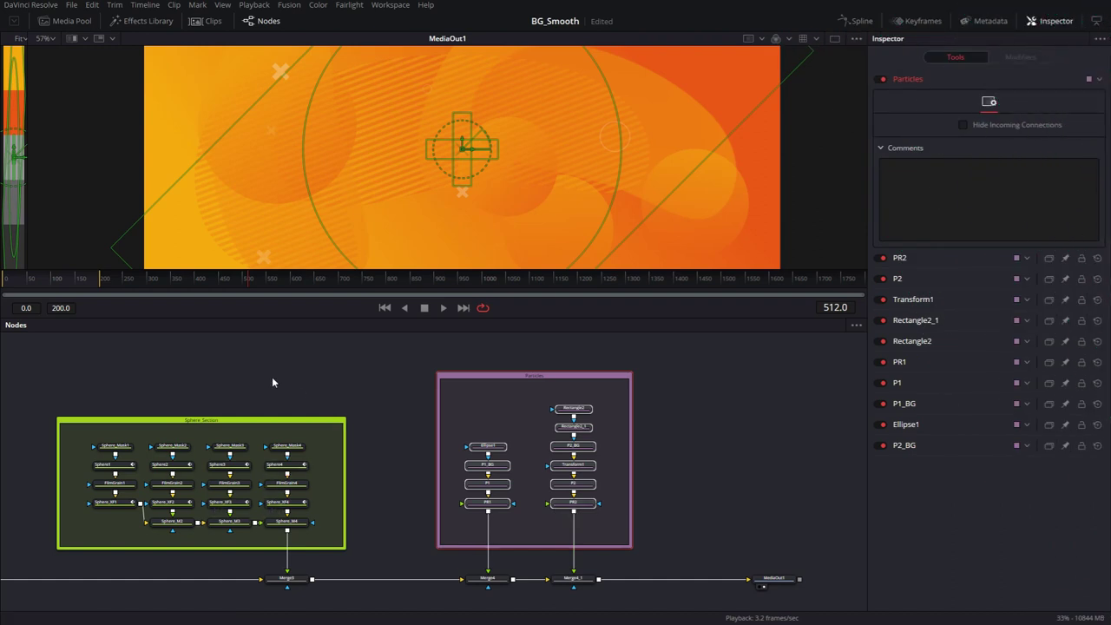
# Step: Move the Settings, Swatch, Gradient and Merge1 nodes away from the Lined Booms group to leave a gap after Merge1
pyautogui.moveTo(325, 435); pyautogui.dragTo(815, 415)
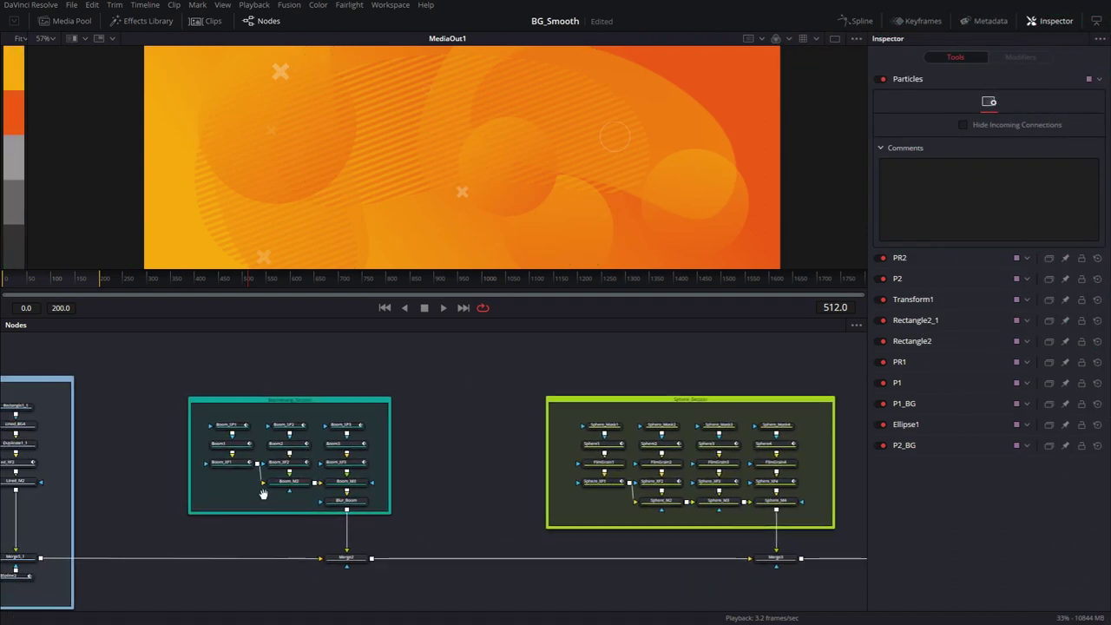
pyautogui.moveTo(247, 488); pyautogui.dragTo(599, 494)
pyautogui.scroll(2, 600, 493)
pyautogui.moveTo(598, 319); pyautogui.dragTo(595, 464)
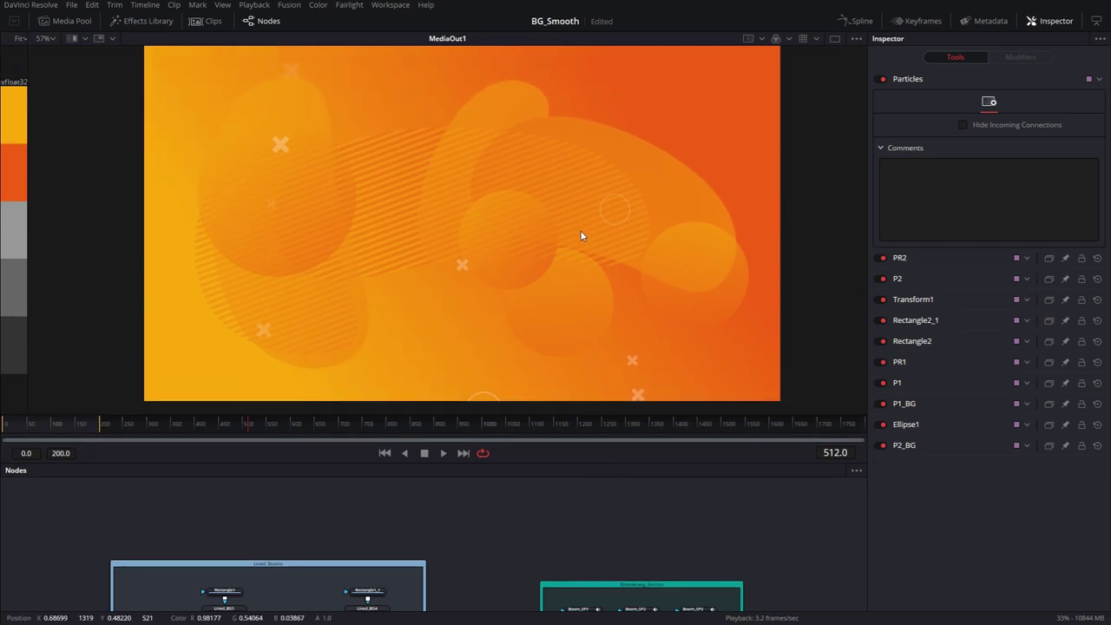
pyautogui.moveTo(219, 544); pyautogui.dragTo(527, 333)
pyautogui.moveTo(229, 492); pyautogui.dragTo(353, 597)
pyautogui.moveTo(308, 531); pyautogui.dragTo(193, 526)
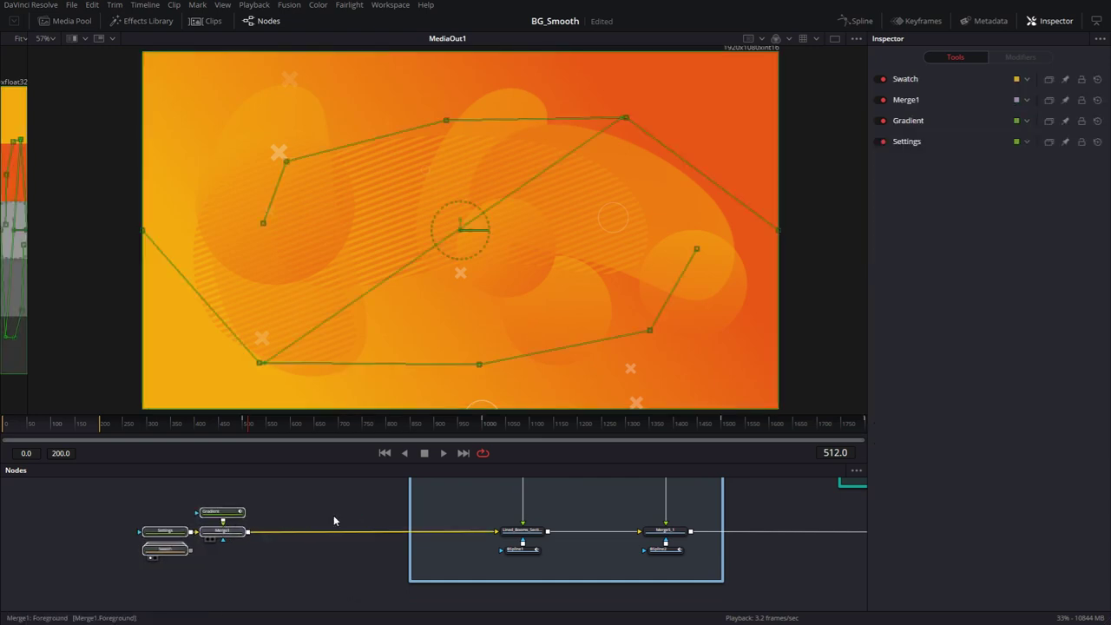
# Step: Add a FastNoise (FN) node merged over the output of Merge1, ahead of the lined boomerangs
pyautogui.moveTo(355, 460); pyautogui.dragTo(306, 574)
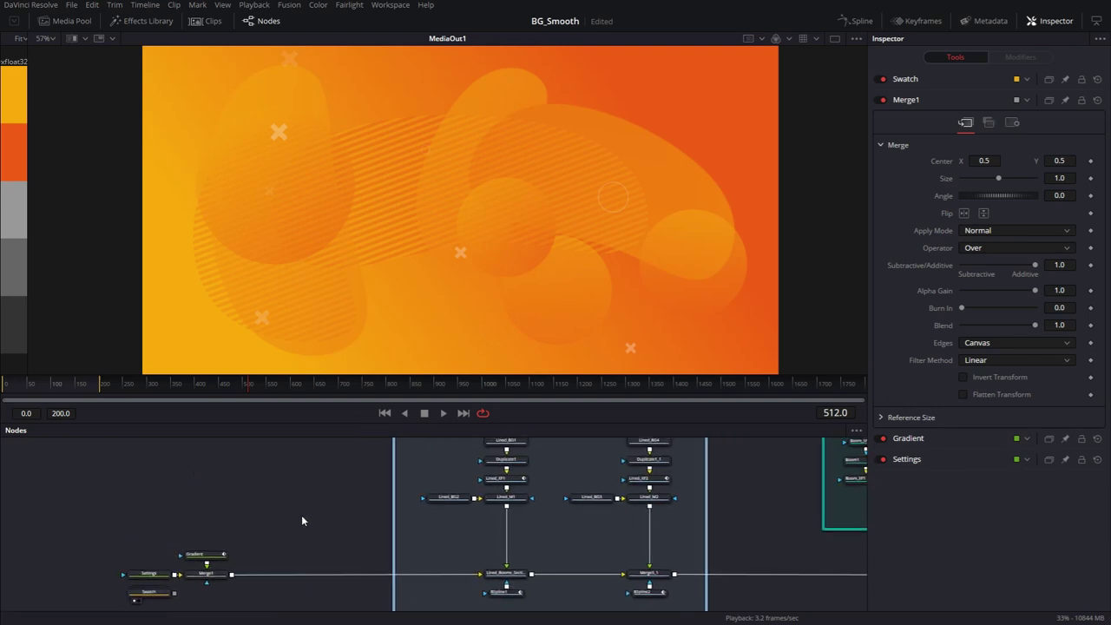
pyautogui.hotkey('shift', 'space')
pyautogui.write('FastNoise')
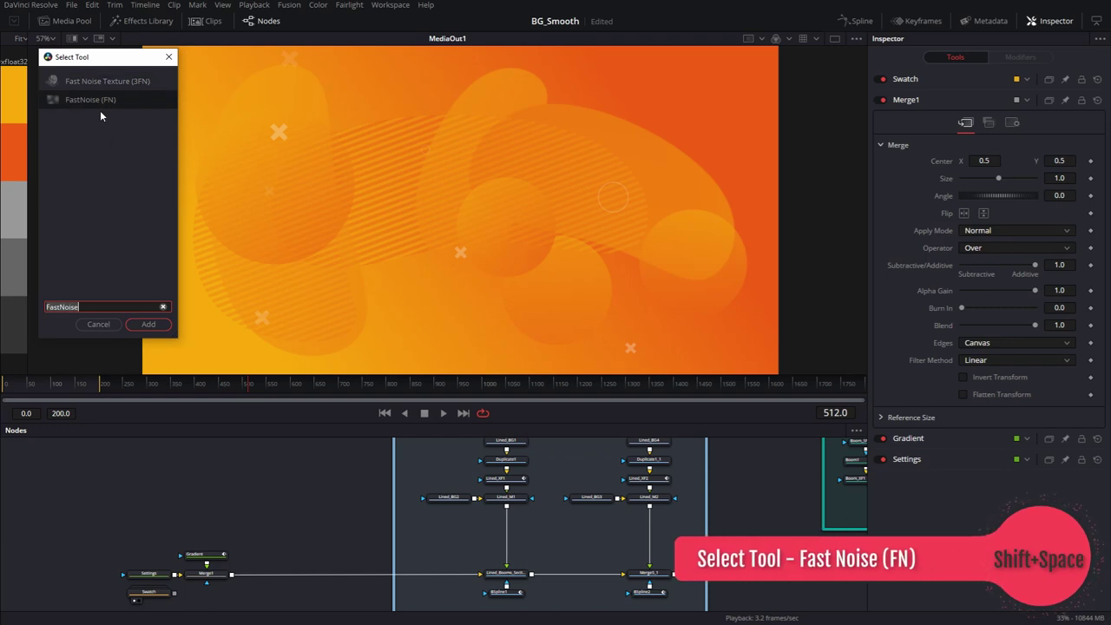
pyautogui.click(148, 323)
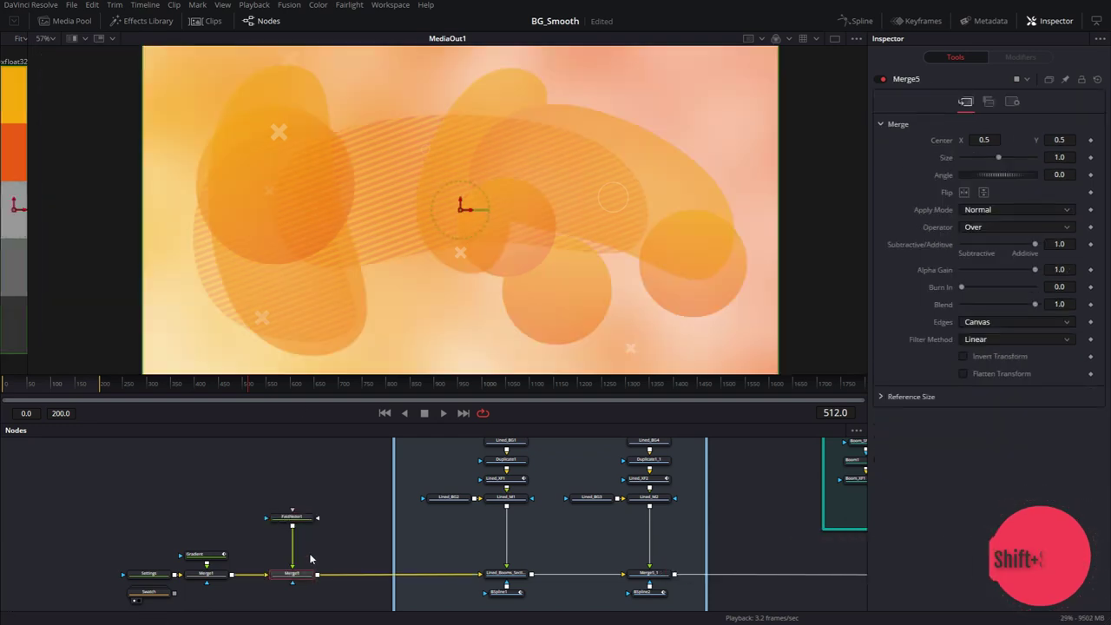
# Step: Set Color 1 of FastNoise1 to a yellow-orange sampled from the screen
pyautogui.click(323, 520)
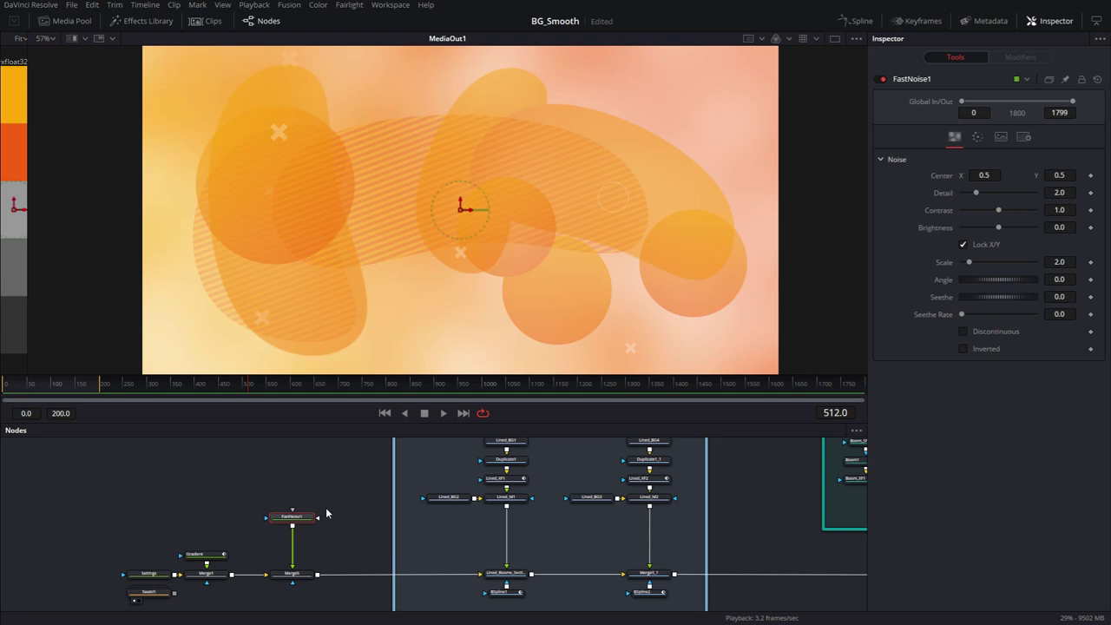
pyautogui.click(977, 137)
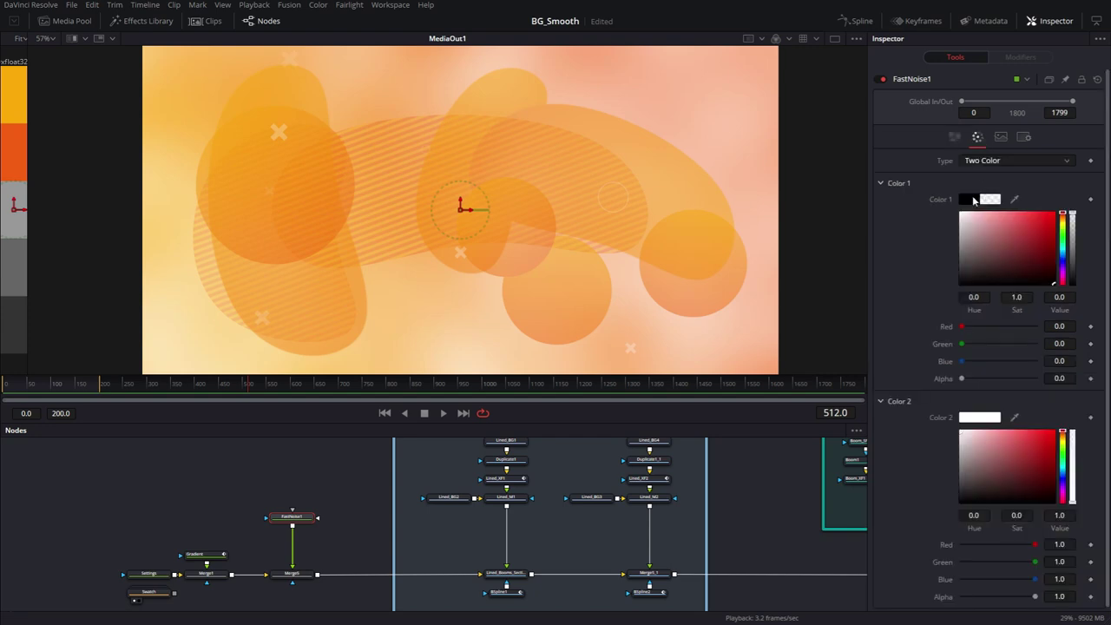
pyautogui.click(969, 200)
pyautogui.click(464, 305)
pyautogui.click(286, 350)
pyautogui.click(688, 419)
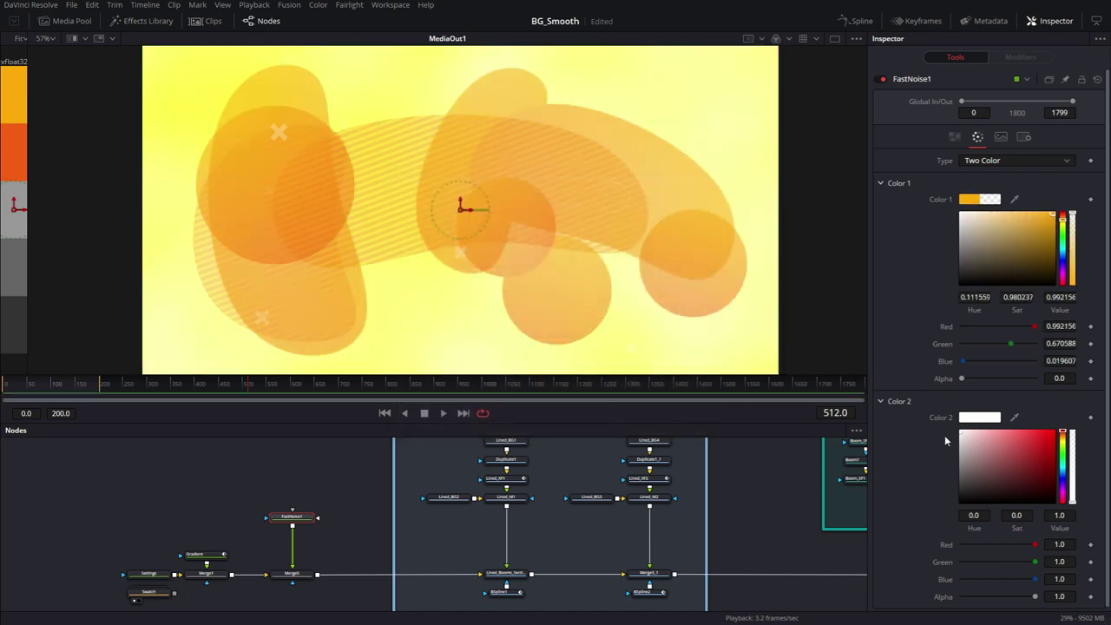
# Step: Set Color 2 of FastNoise1 to the orange #f76010 sampled from the screen
pyautogui.click(973, 417)
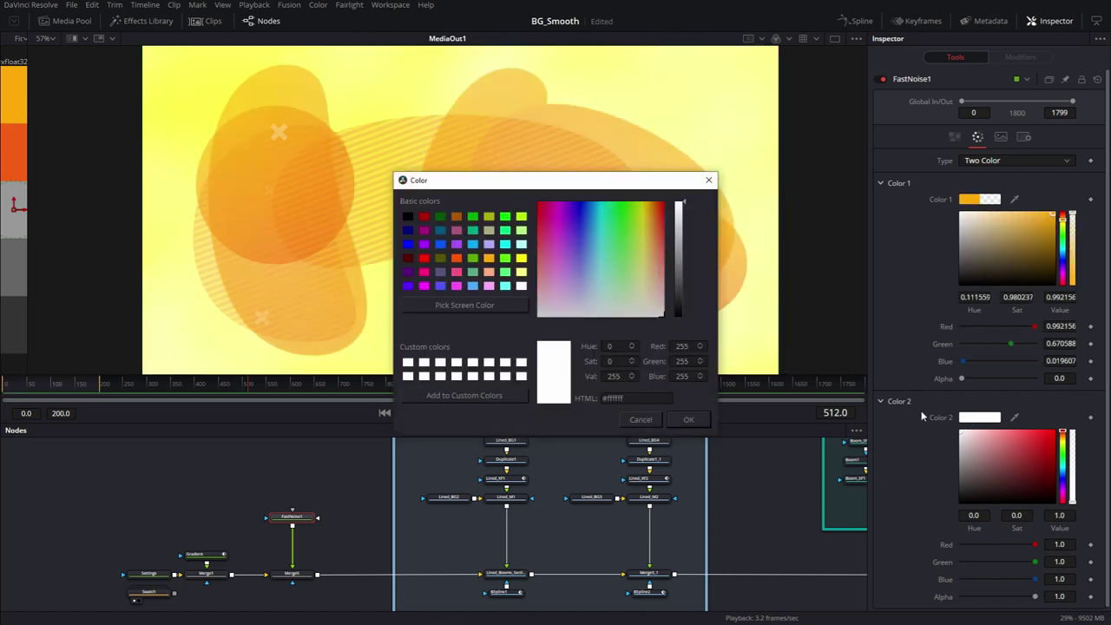
pyautogui.click(446, 306)
pyautogui.click(297, 292)
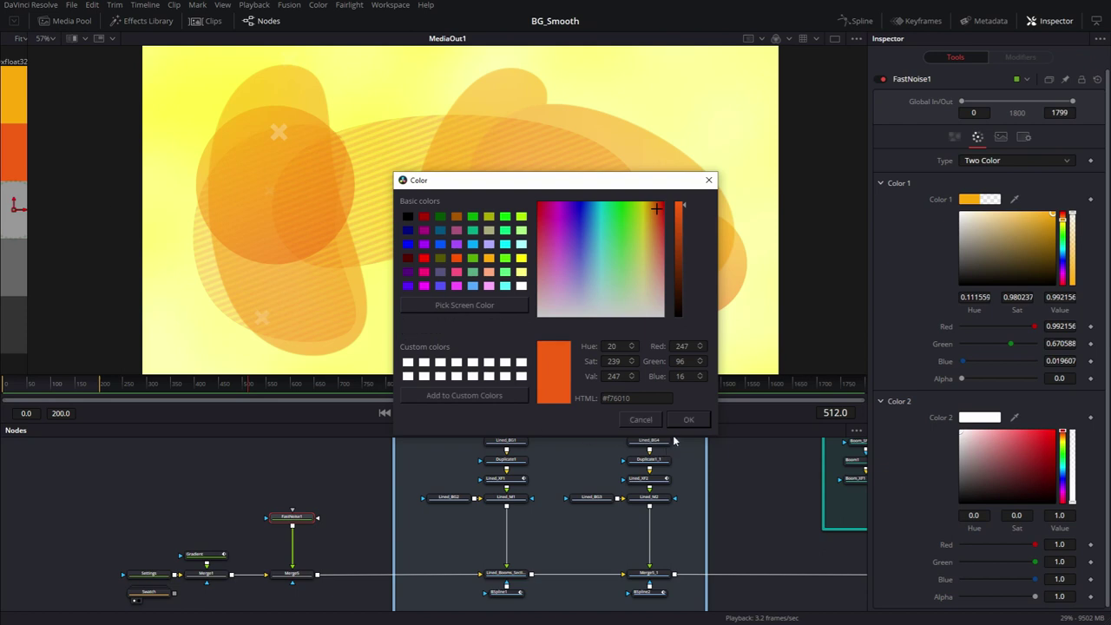
pyautogui.click(688, 419)
# Step: Animate the noise by setting the Seethe Rate of FastNoise1 to 1
pyautogui.click(954, 136)
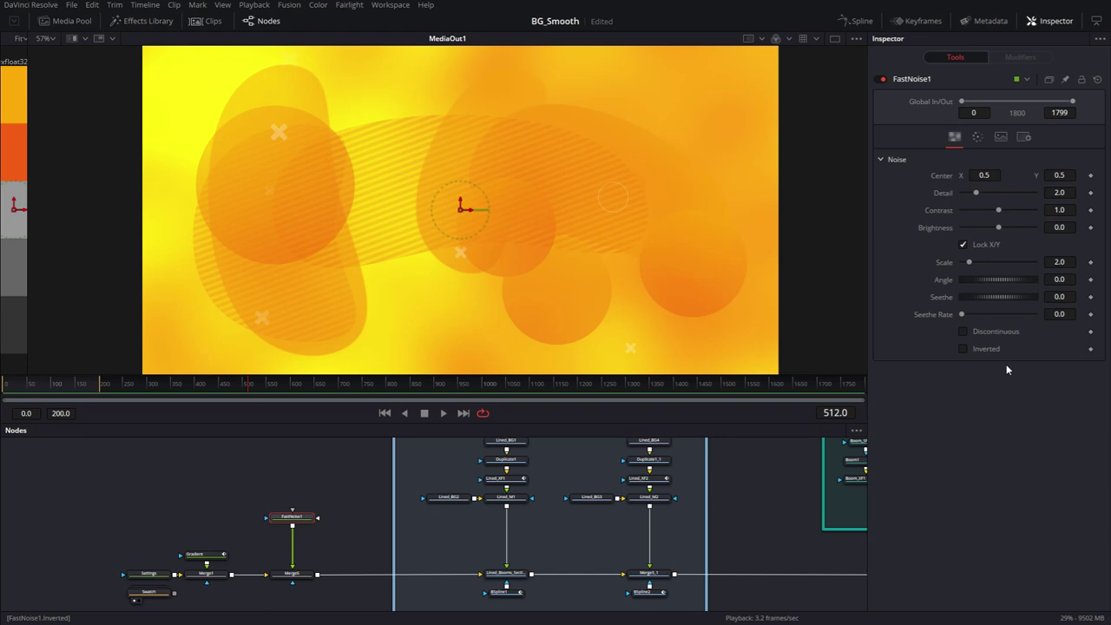
pyautogui.click(1059, 314)
pyautogui.write('1')
# Step: Lower the Blend of Merge5 to about 0.173 and preview its output alone across the timeline
pyautogui.click(291, 573)
pyautogui.moveTo(1034, 304); pyautogui.dragTo(974, 303)
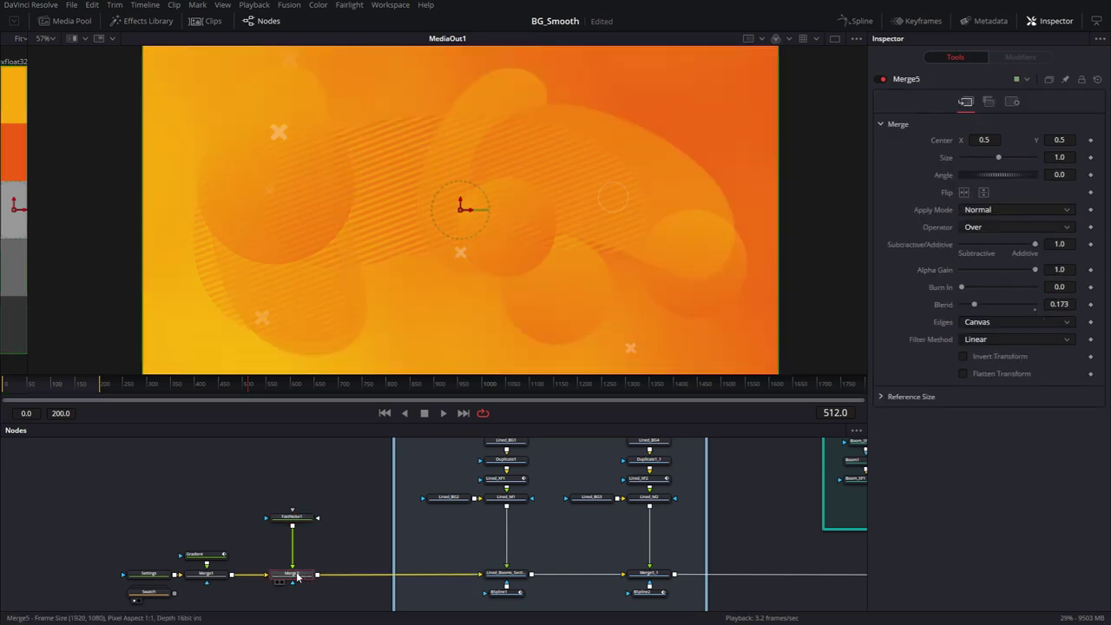
pyautogui.press('1')
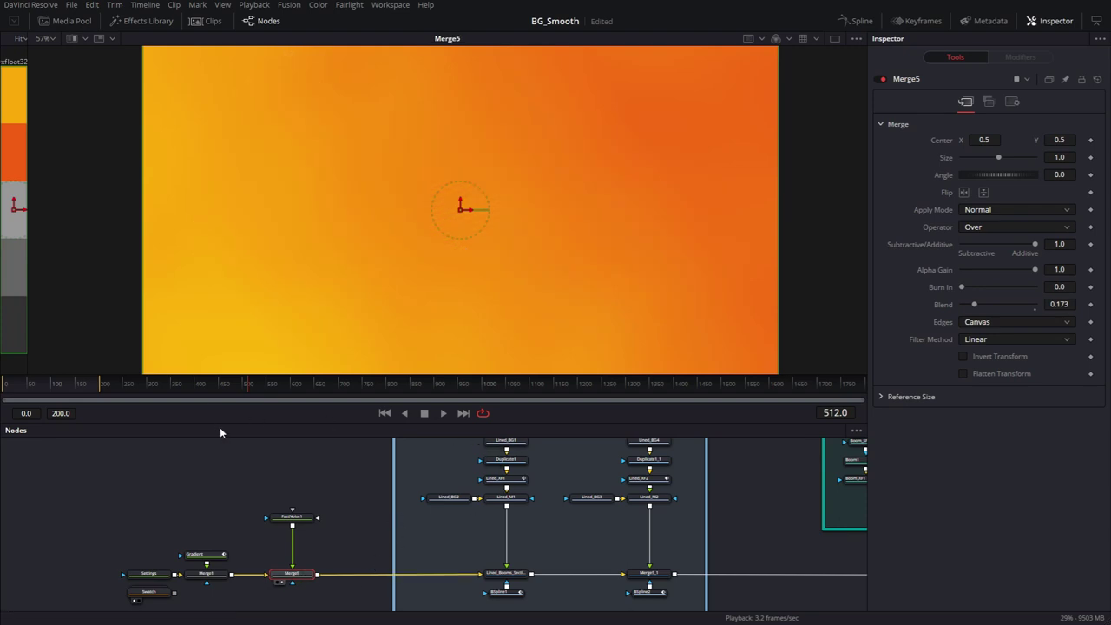
pyautogui.moveTo(168, 383); pyautogui.dragTo(581, 390)
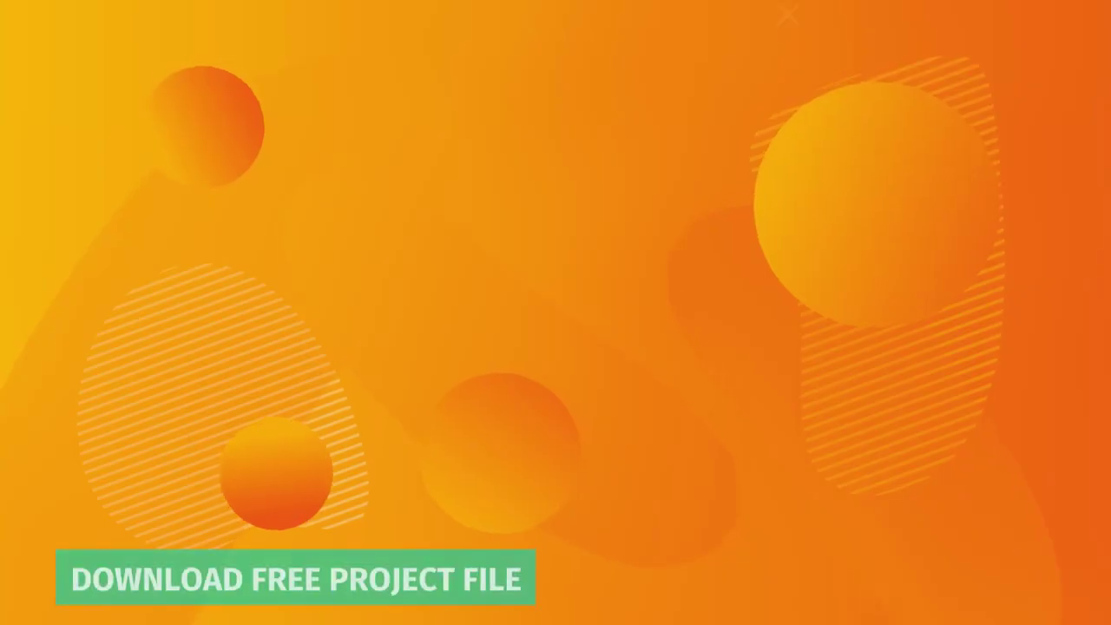